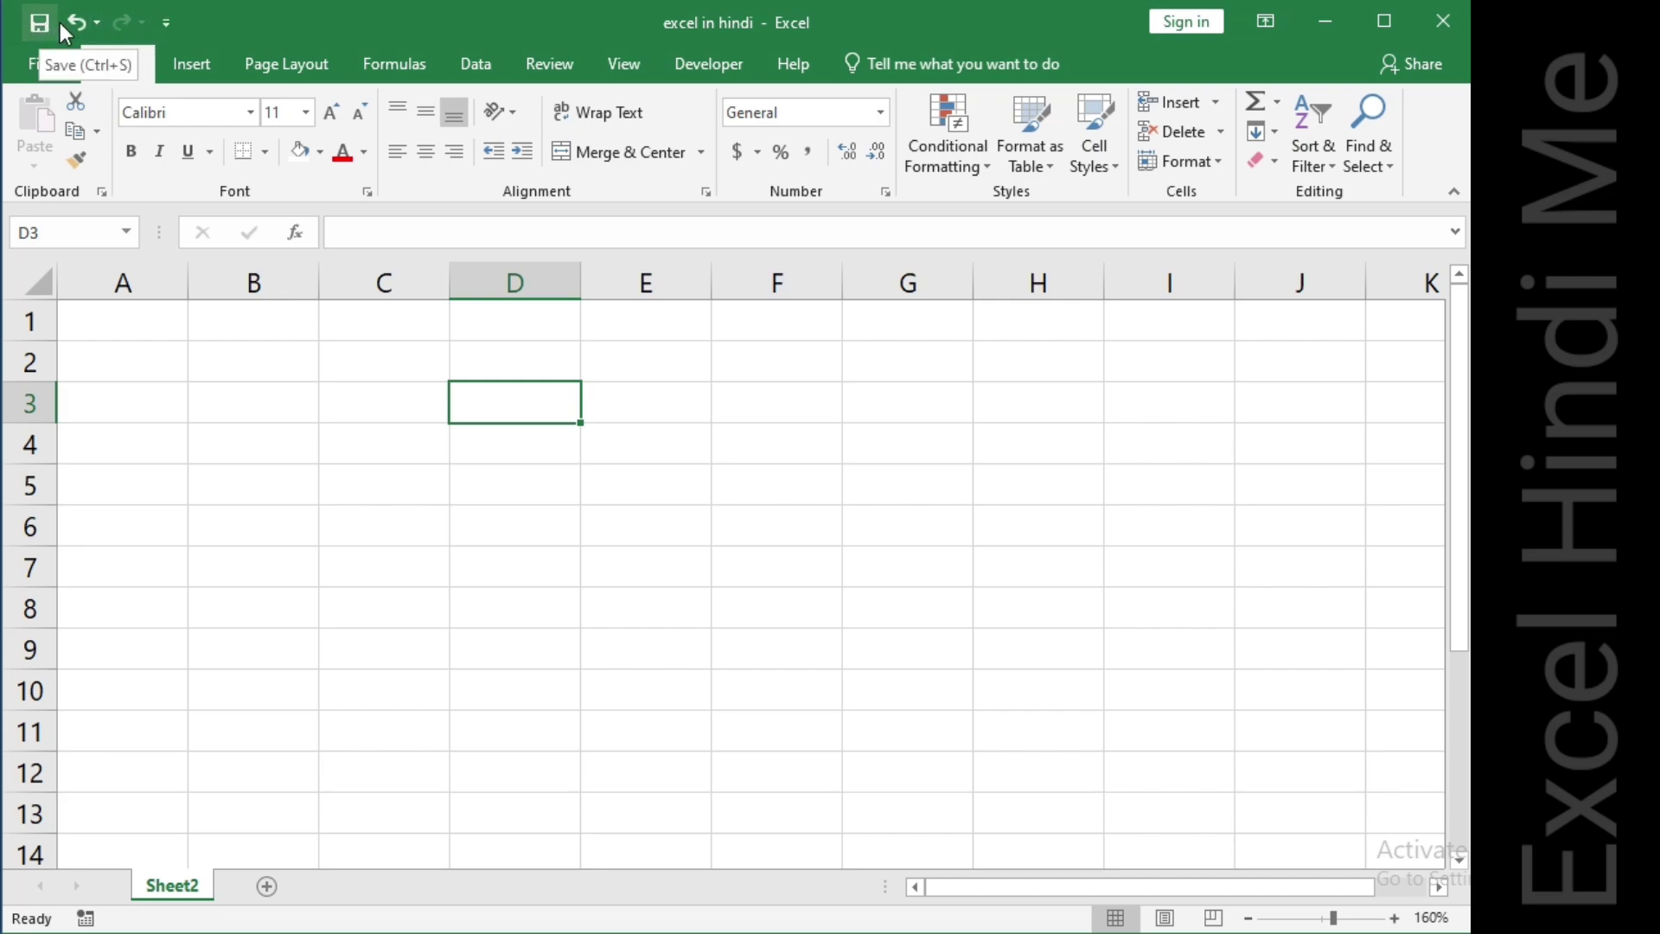
# Add the Open command to the Quick Access Toolbar.
pyautogui.click(171, 21)
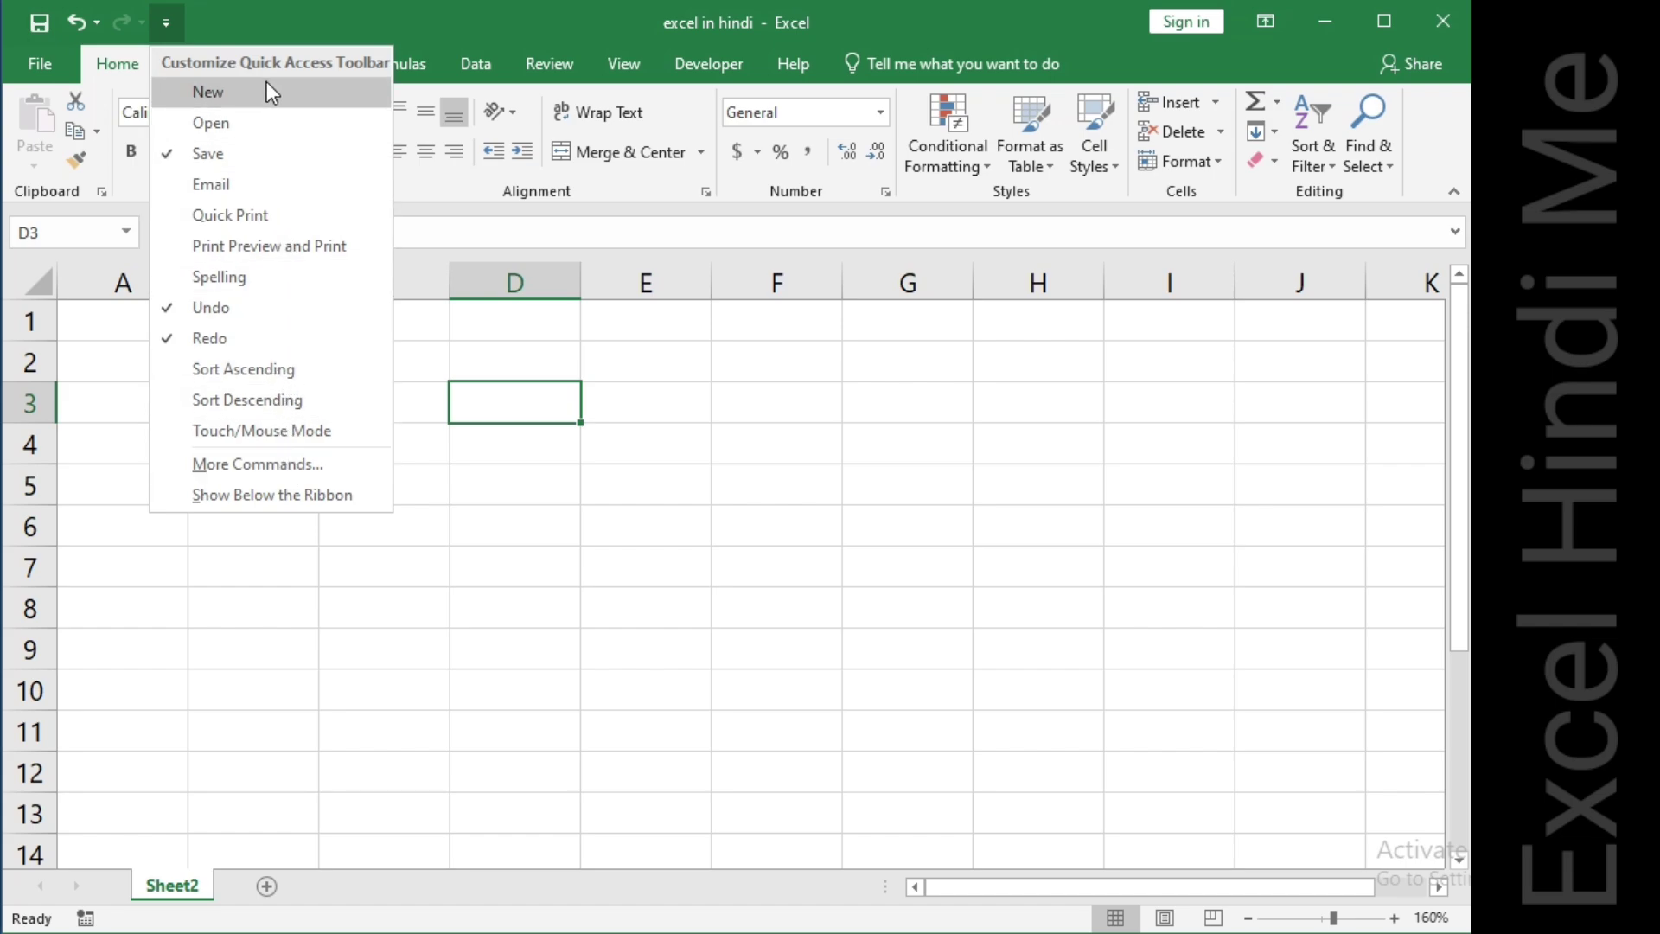
pyautogui.click(209, 123)
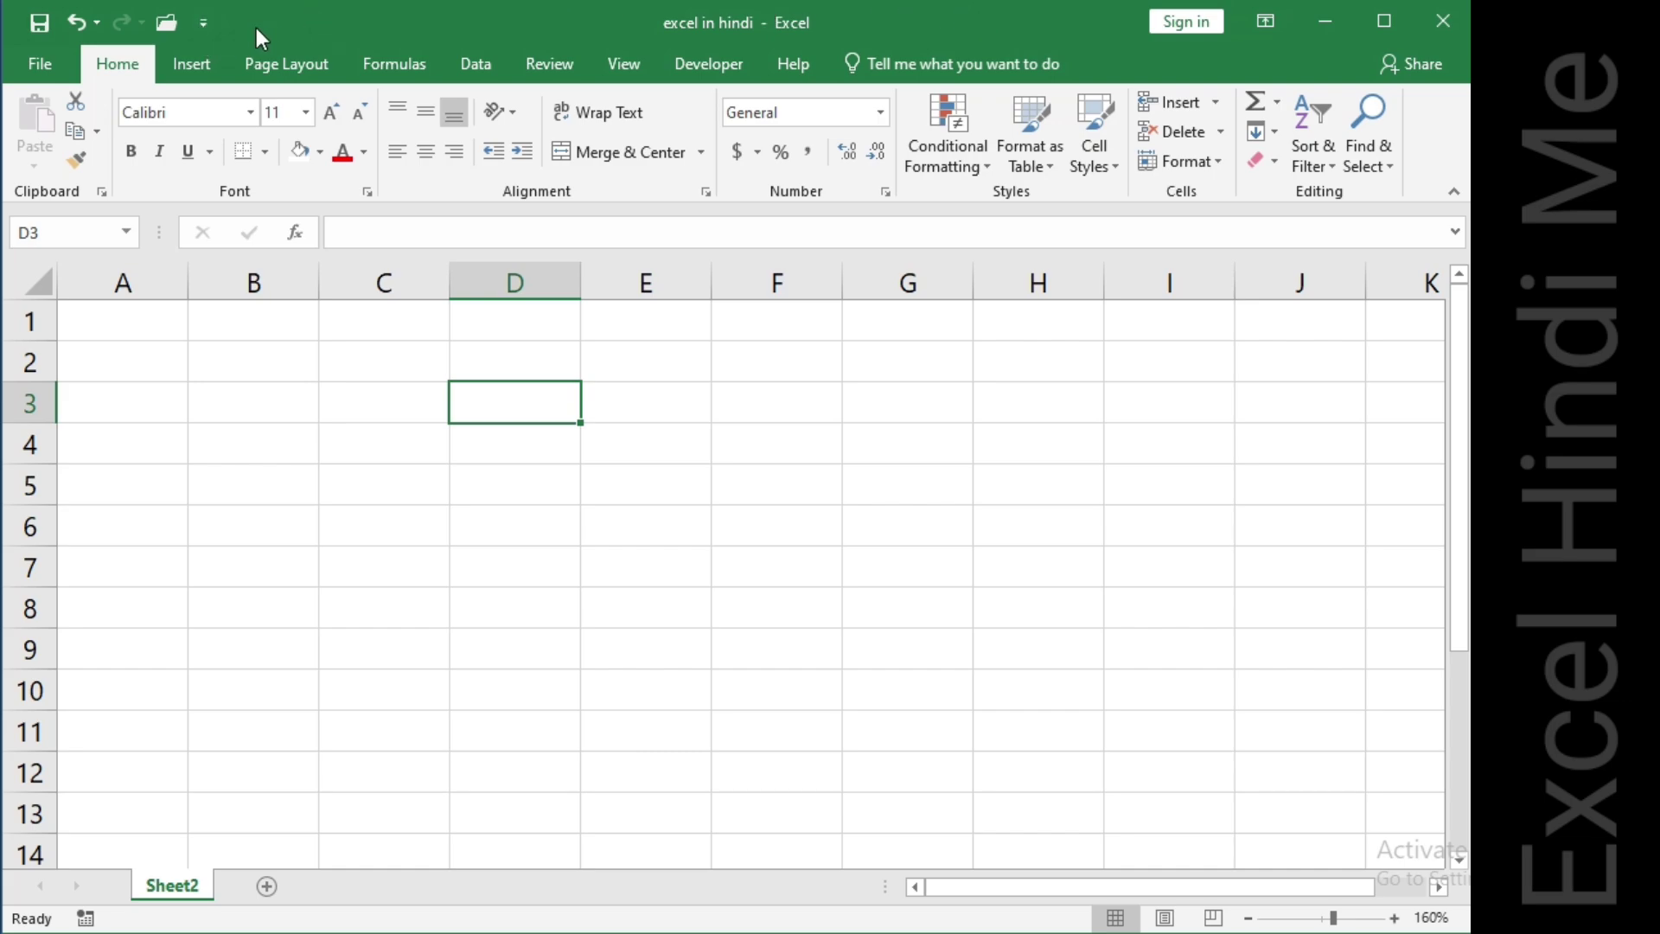
# Open the File backstage view, look at its Info and New pages, and go back to the worksheet.
pyautogui.click(37, 71)
pyautogui.click(38, 69)
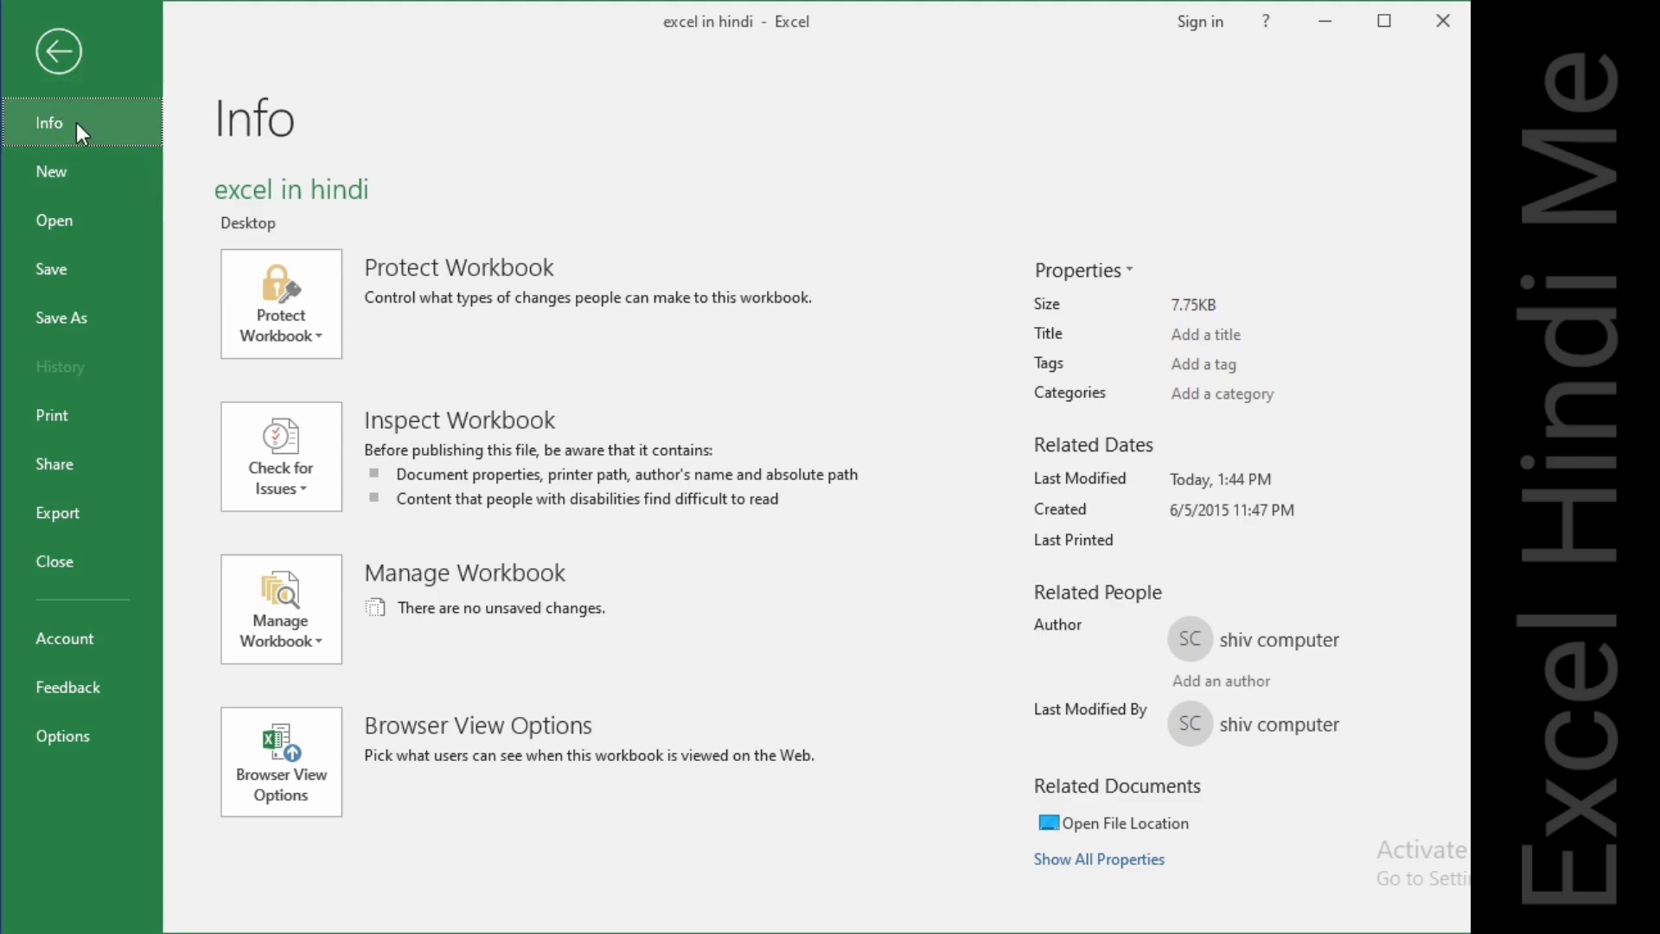
pyautogui.click(78, 179)
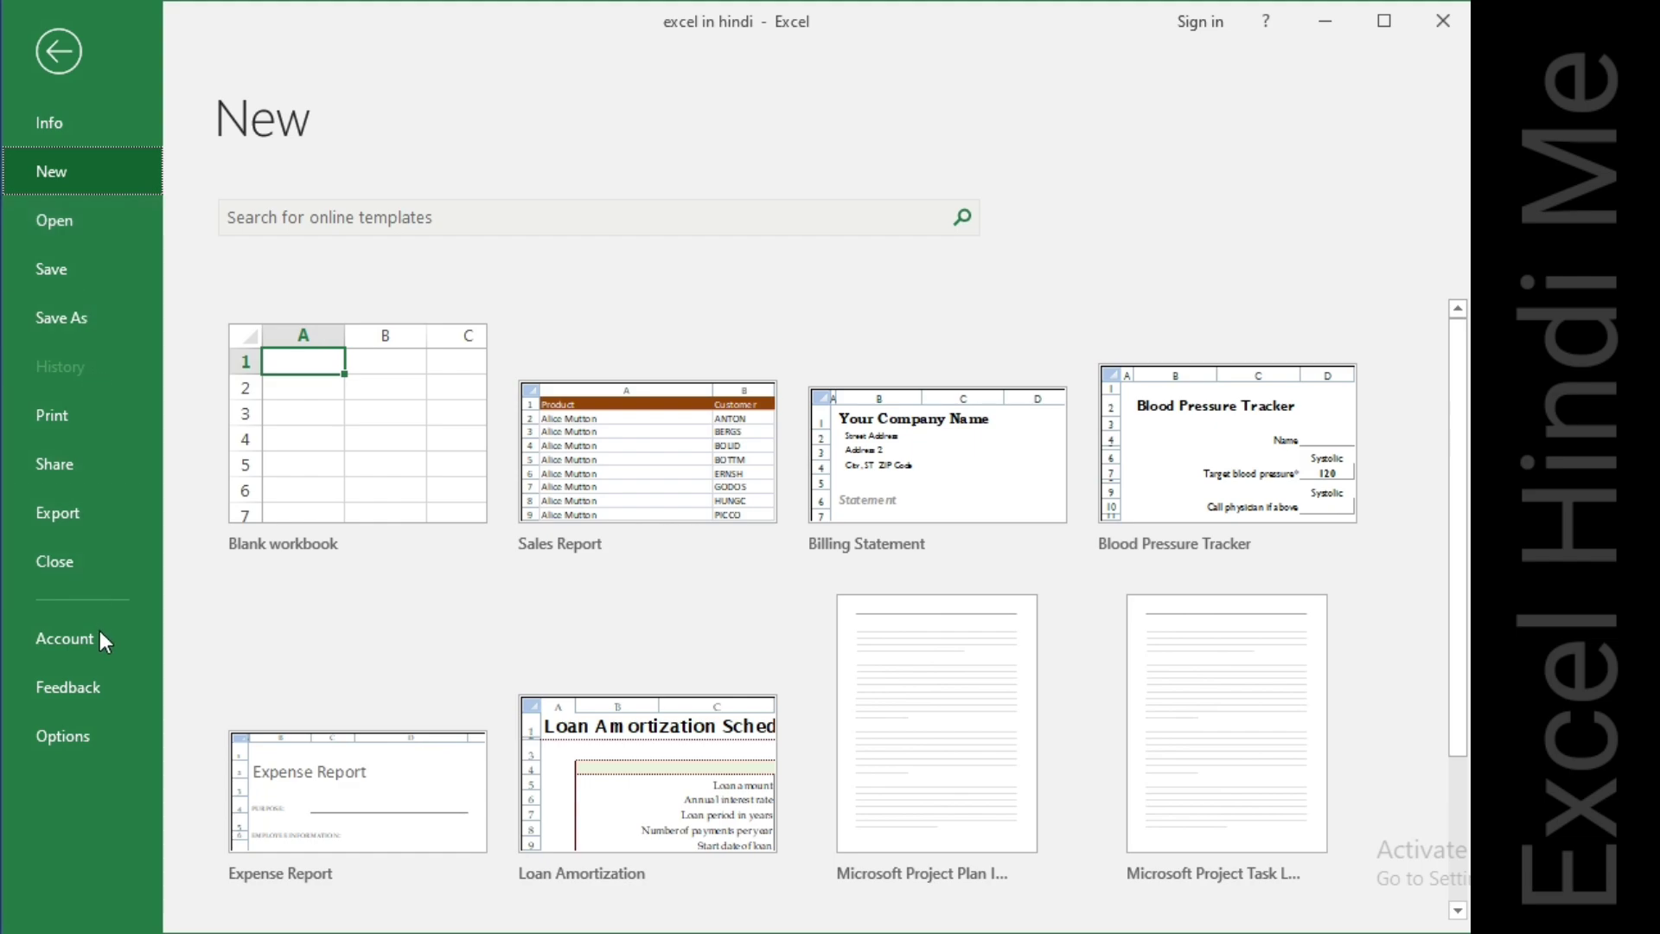
pyautogui.click(63, 50)
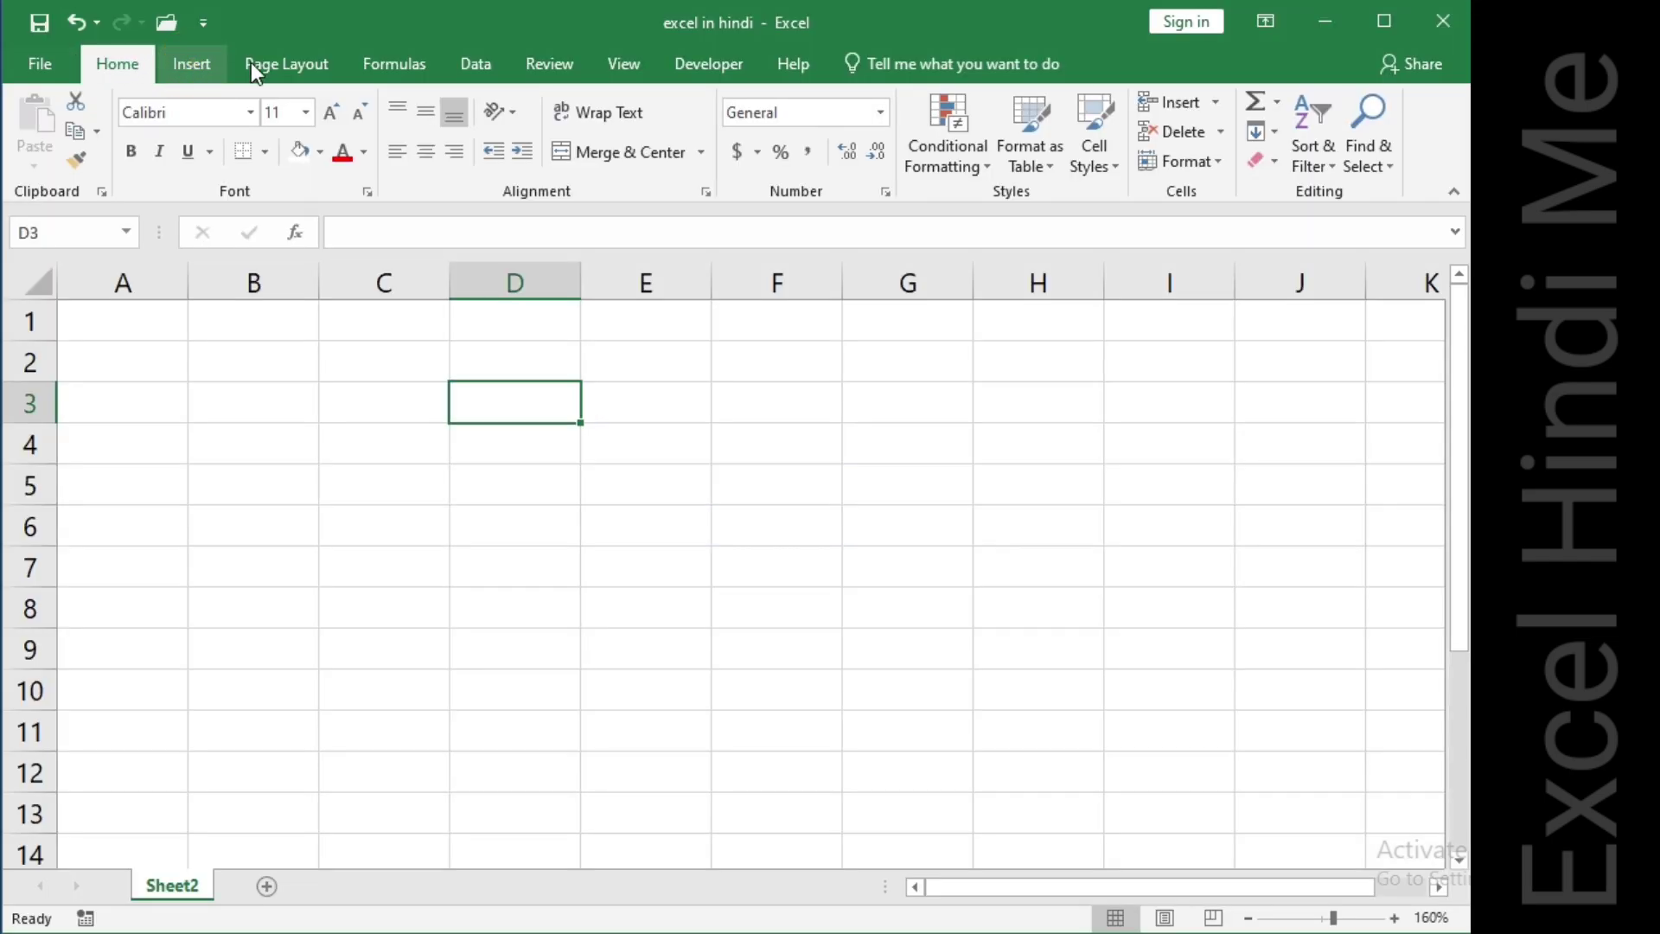
# Go through each ribbon tab from Insert to Help to see their commands, ending back on Home.
pyautogui.click(192, 64)
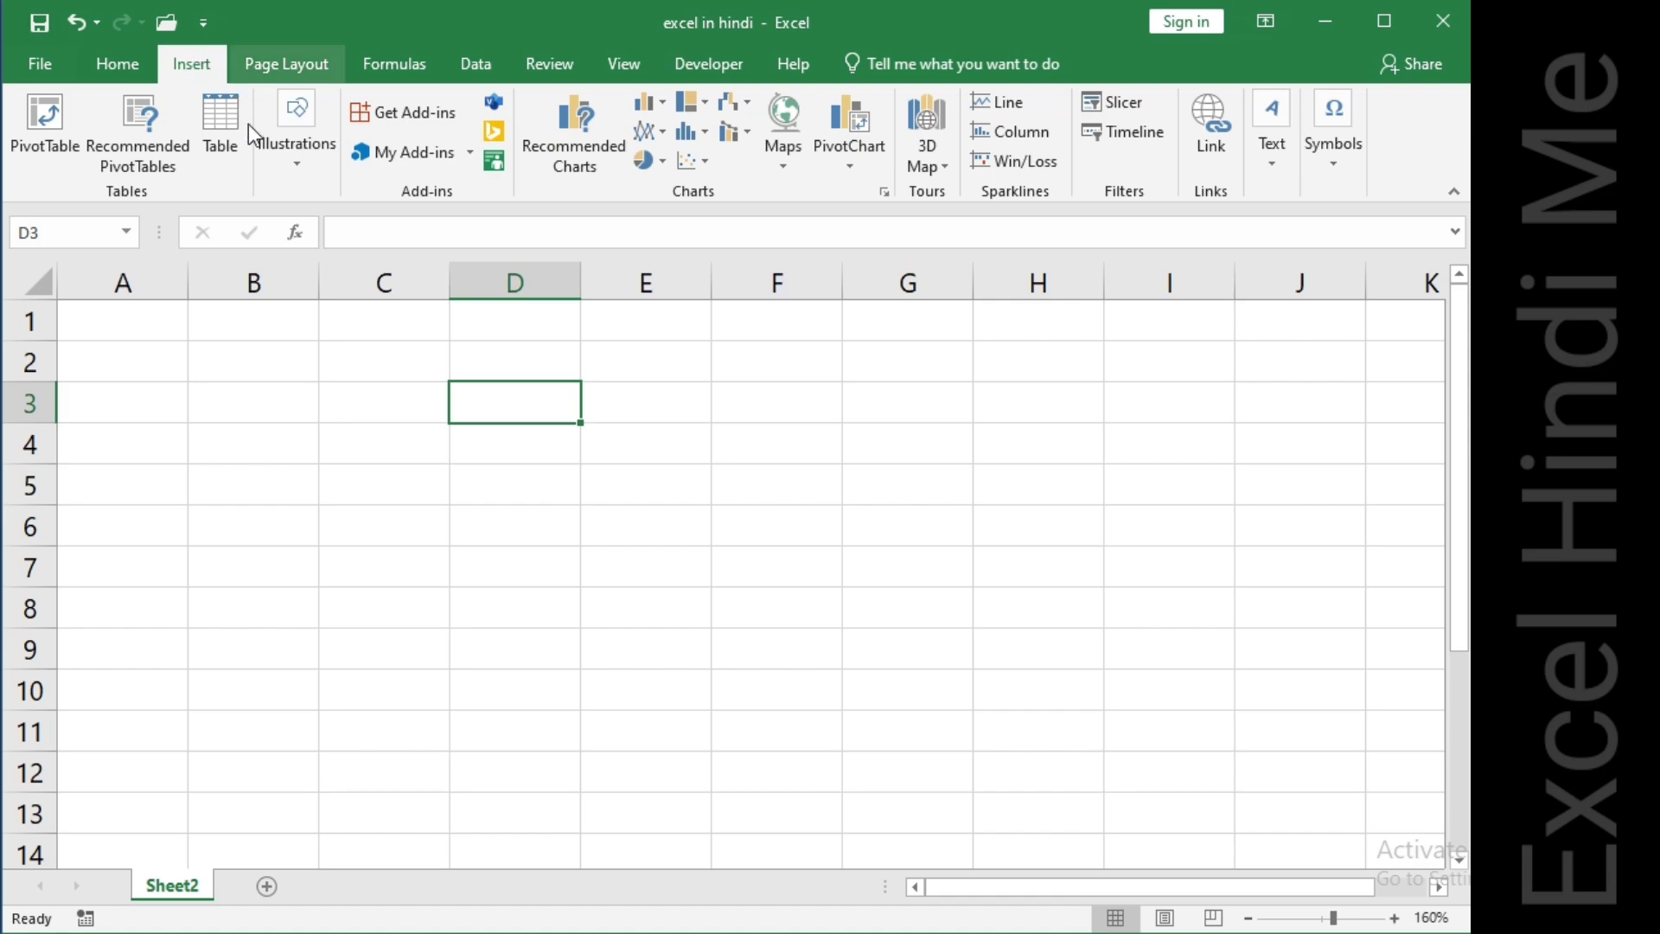
pyautogui.click(304, 58)
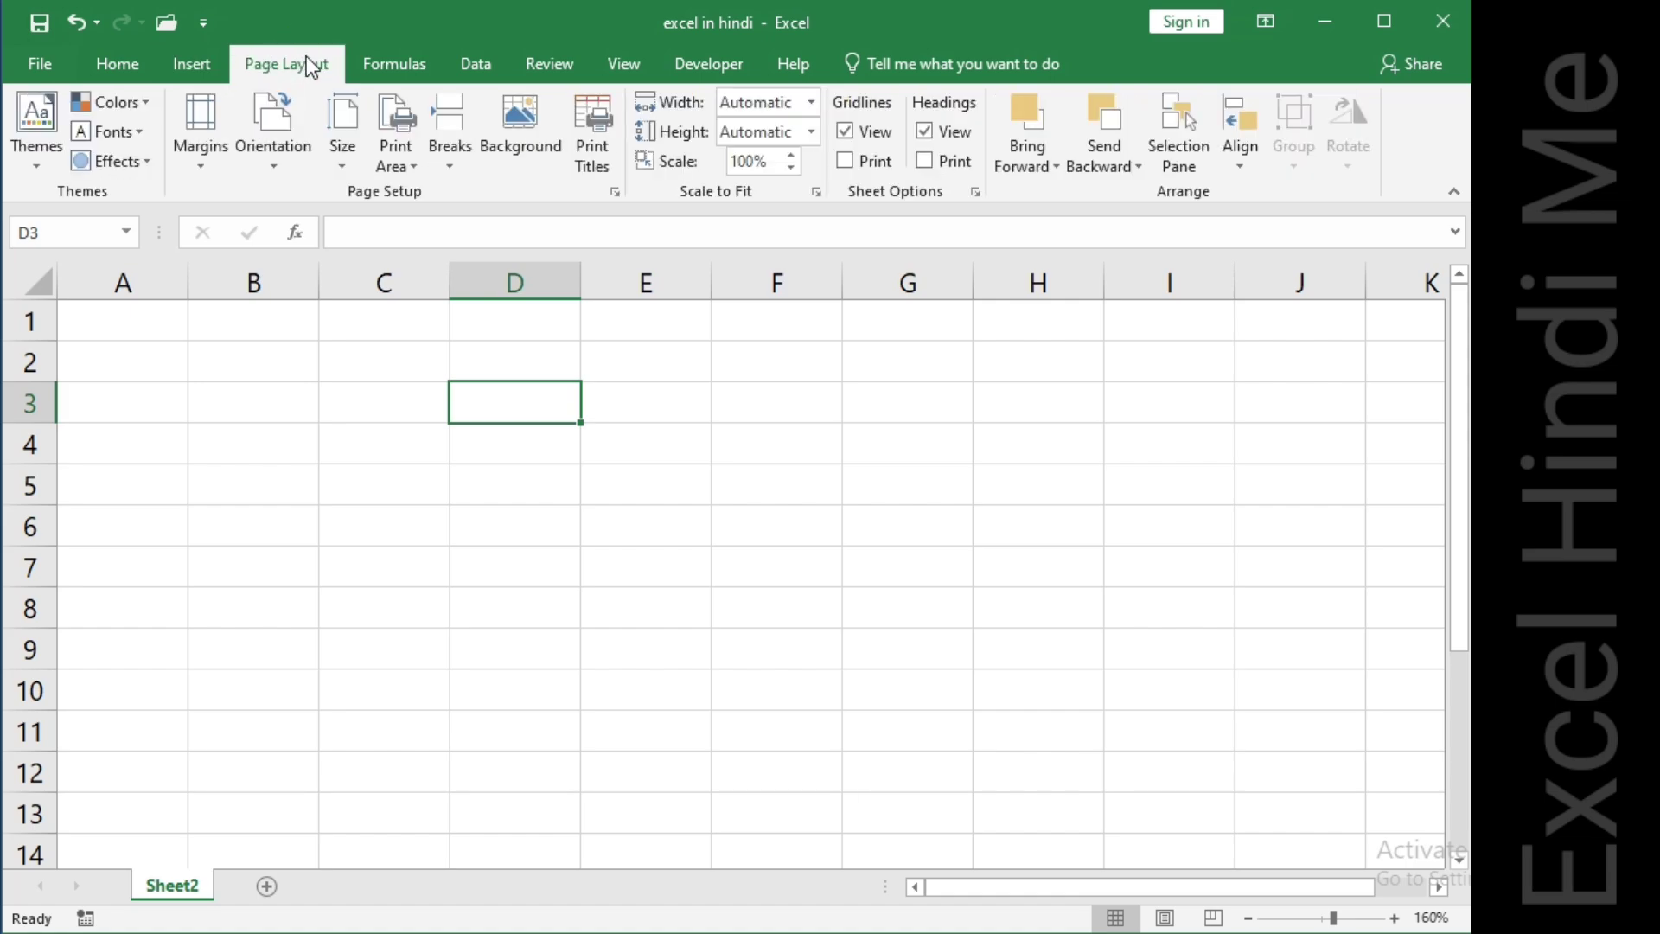
pyautogui.click(386, 62)
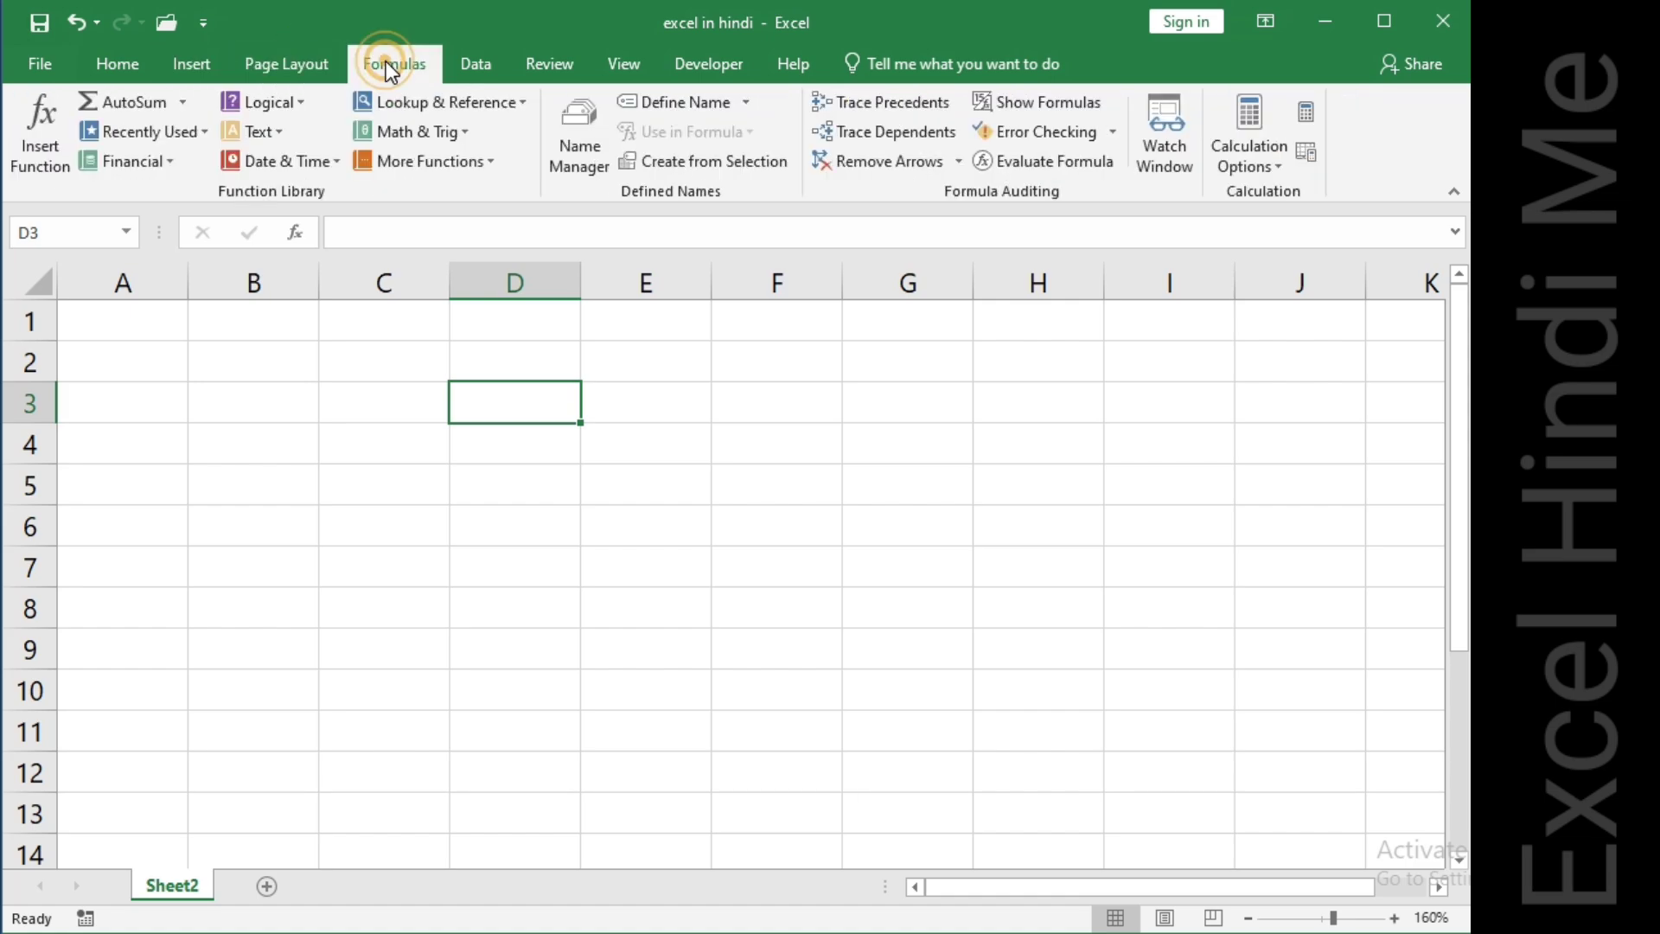
pyautogui.click(477, 63)
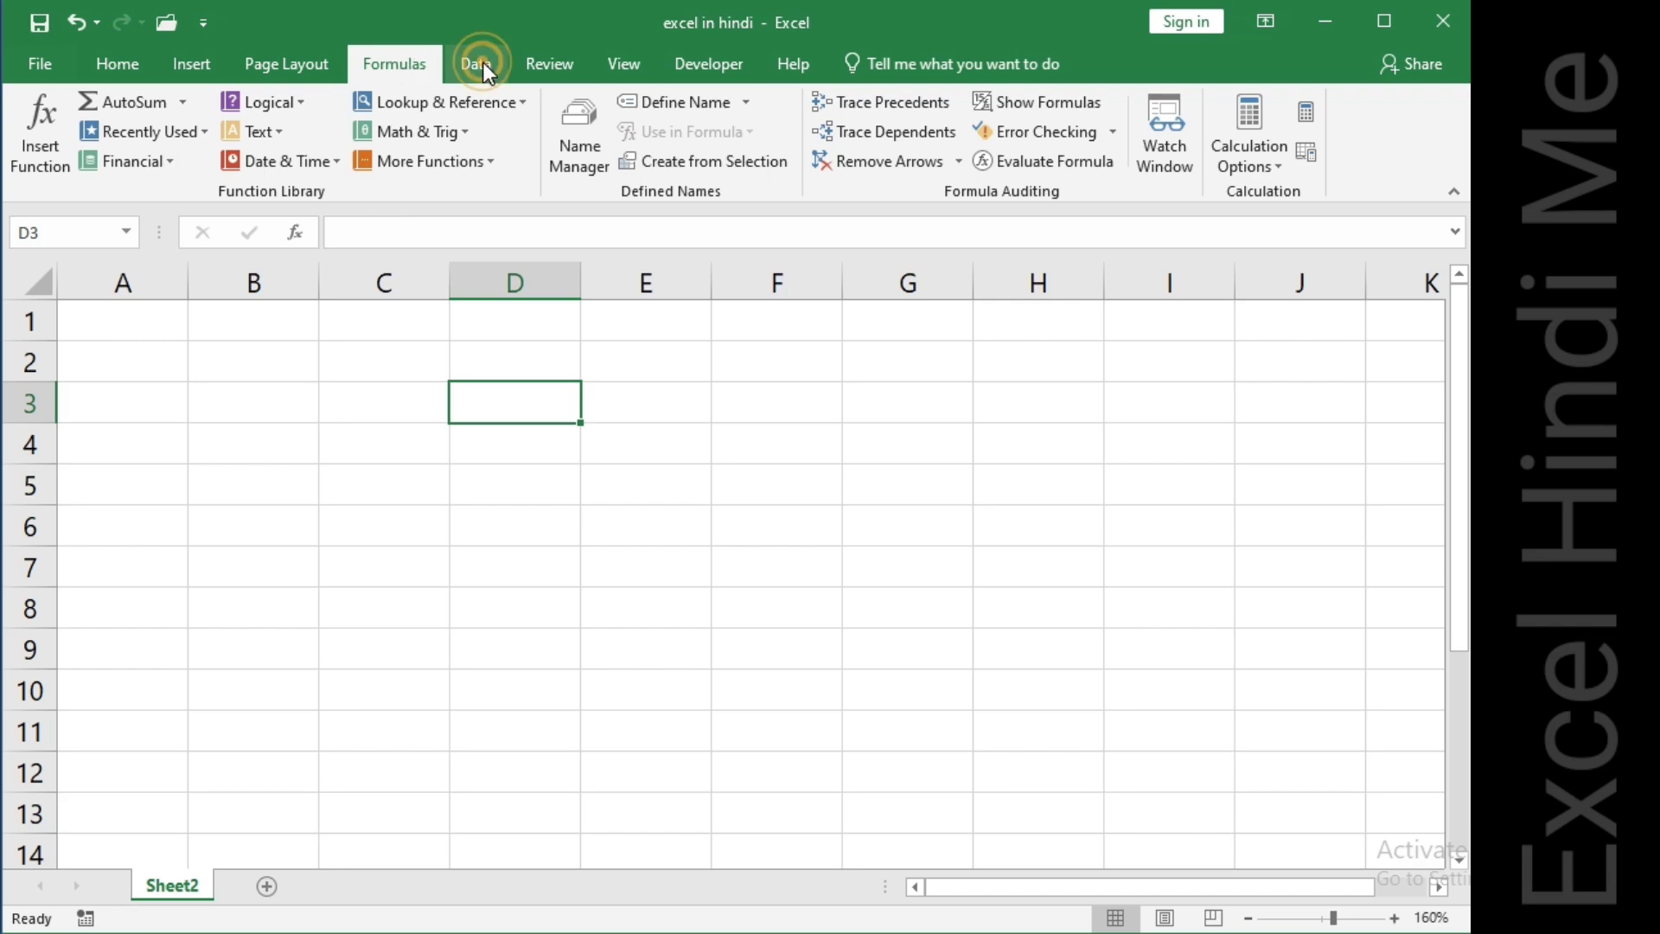
pyautogui.click(543, 65)
pyautogui.click(619, 63)
pyautogui.click(704, 66)
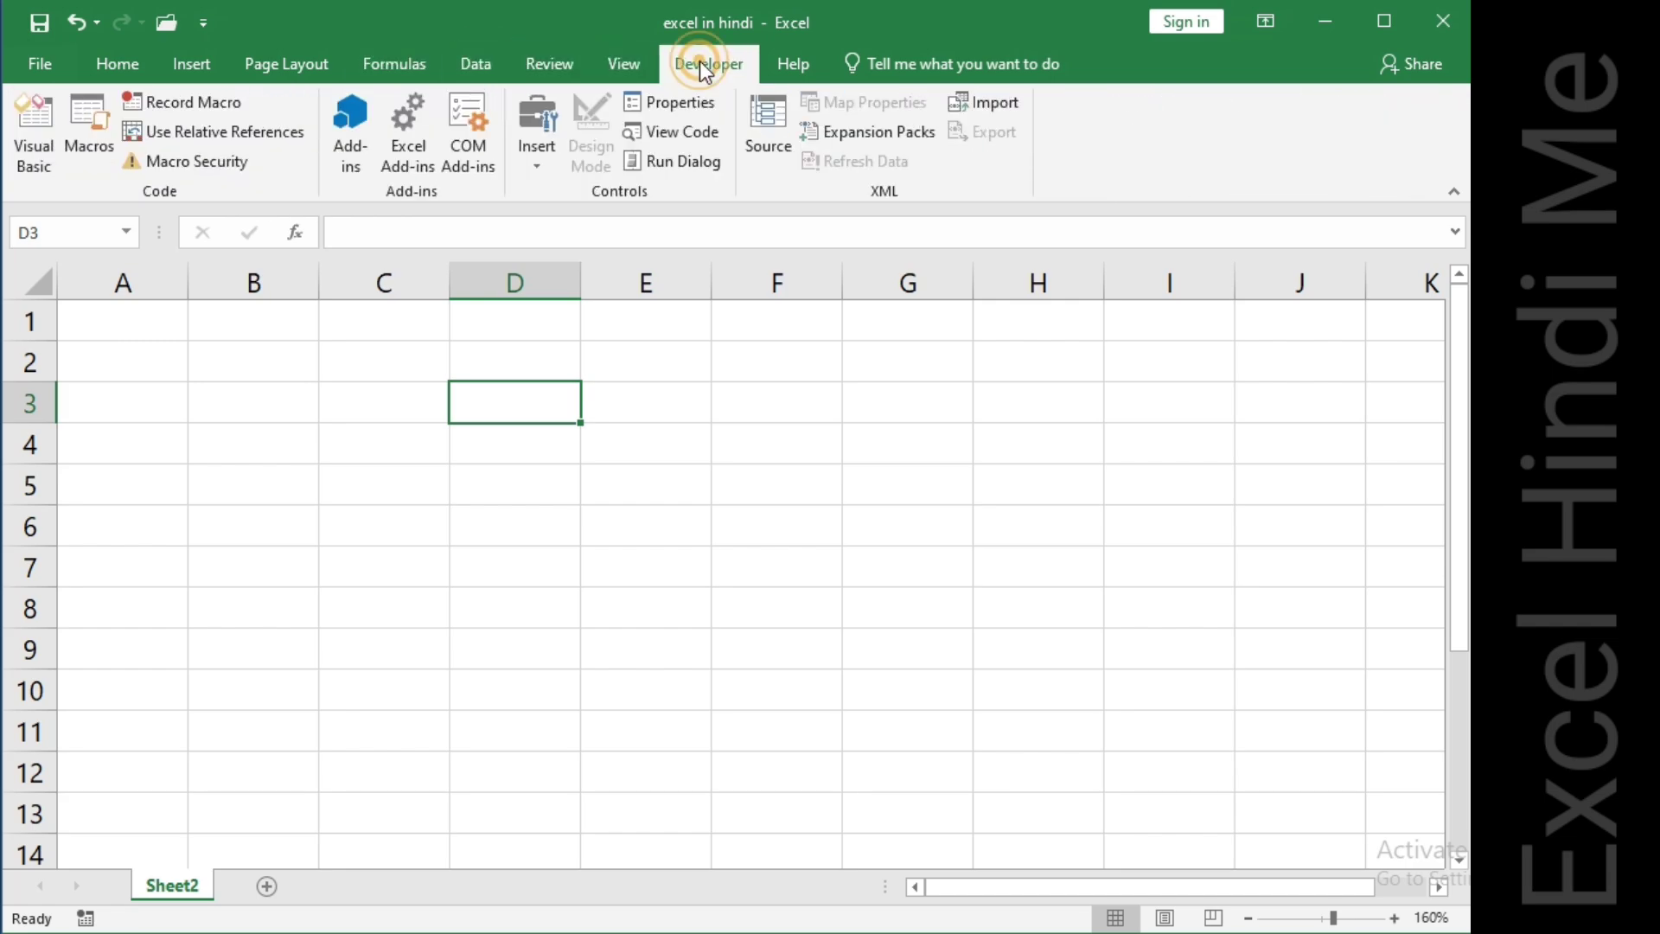
pyautogui.click(790, 62)
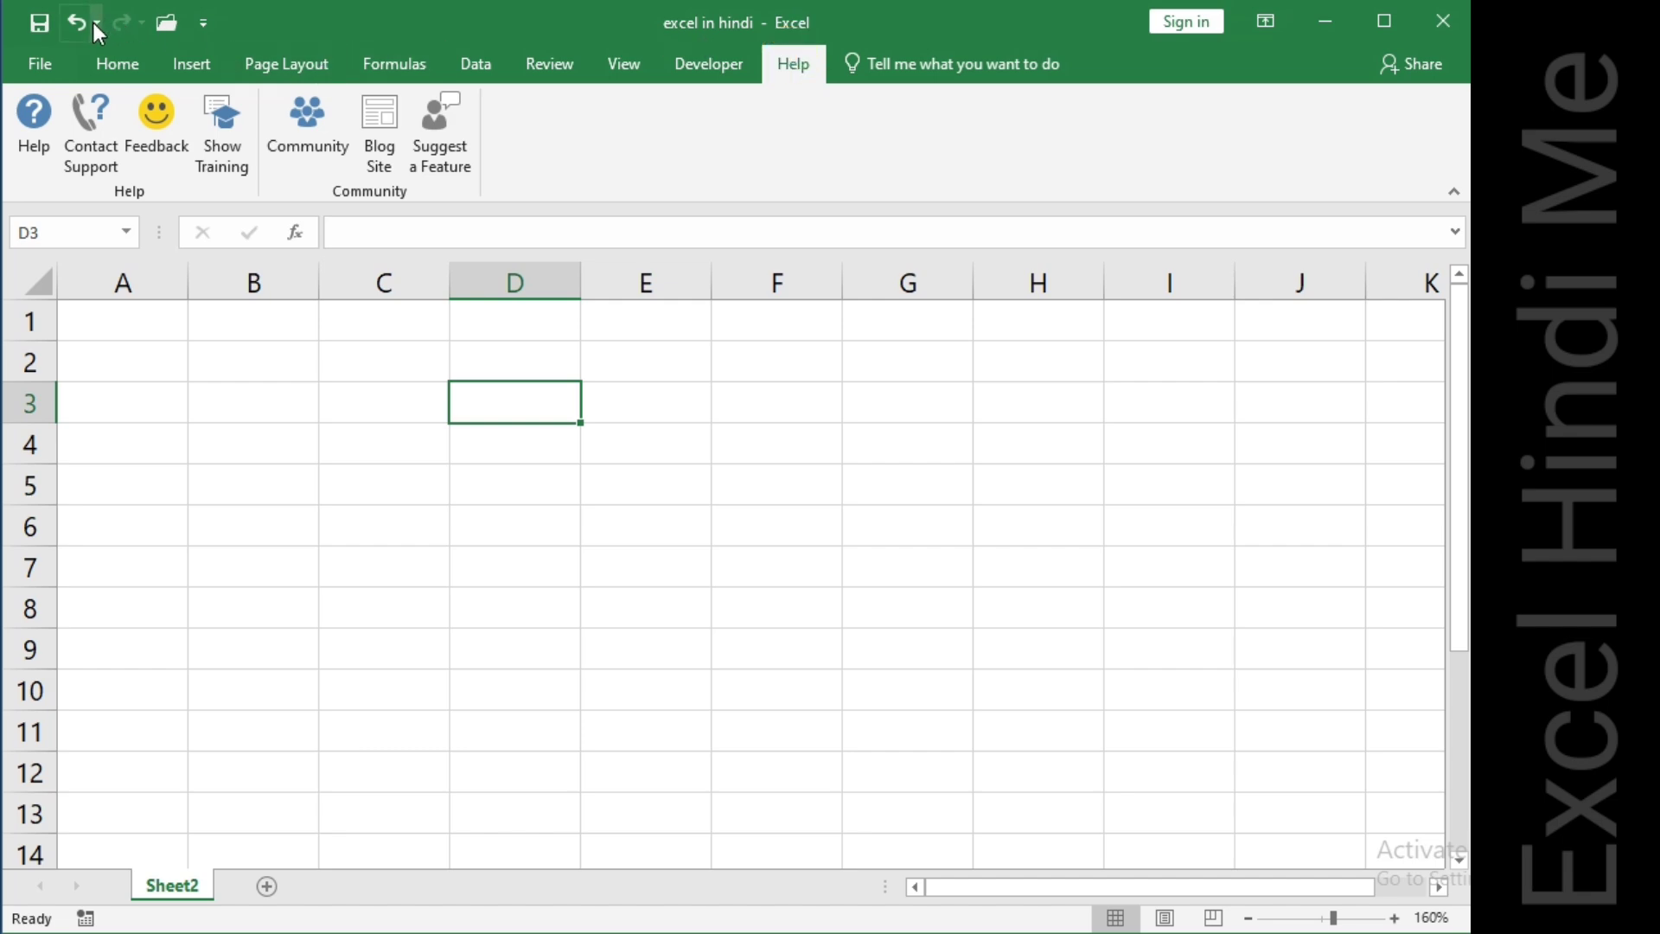
pyautogui.click(116, 65)
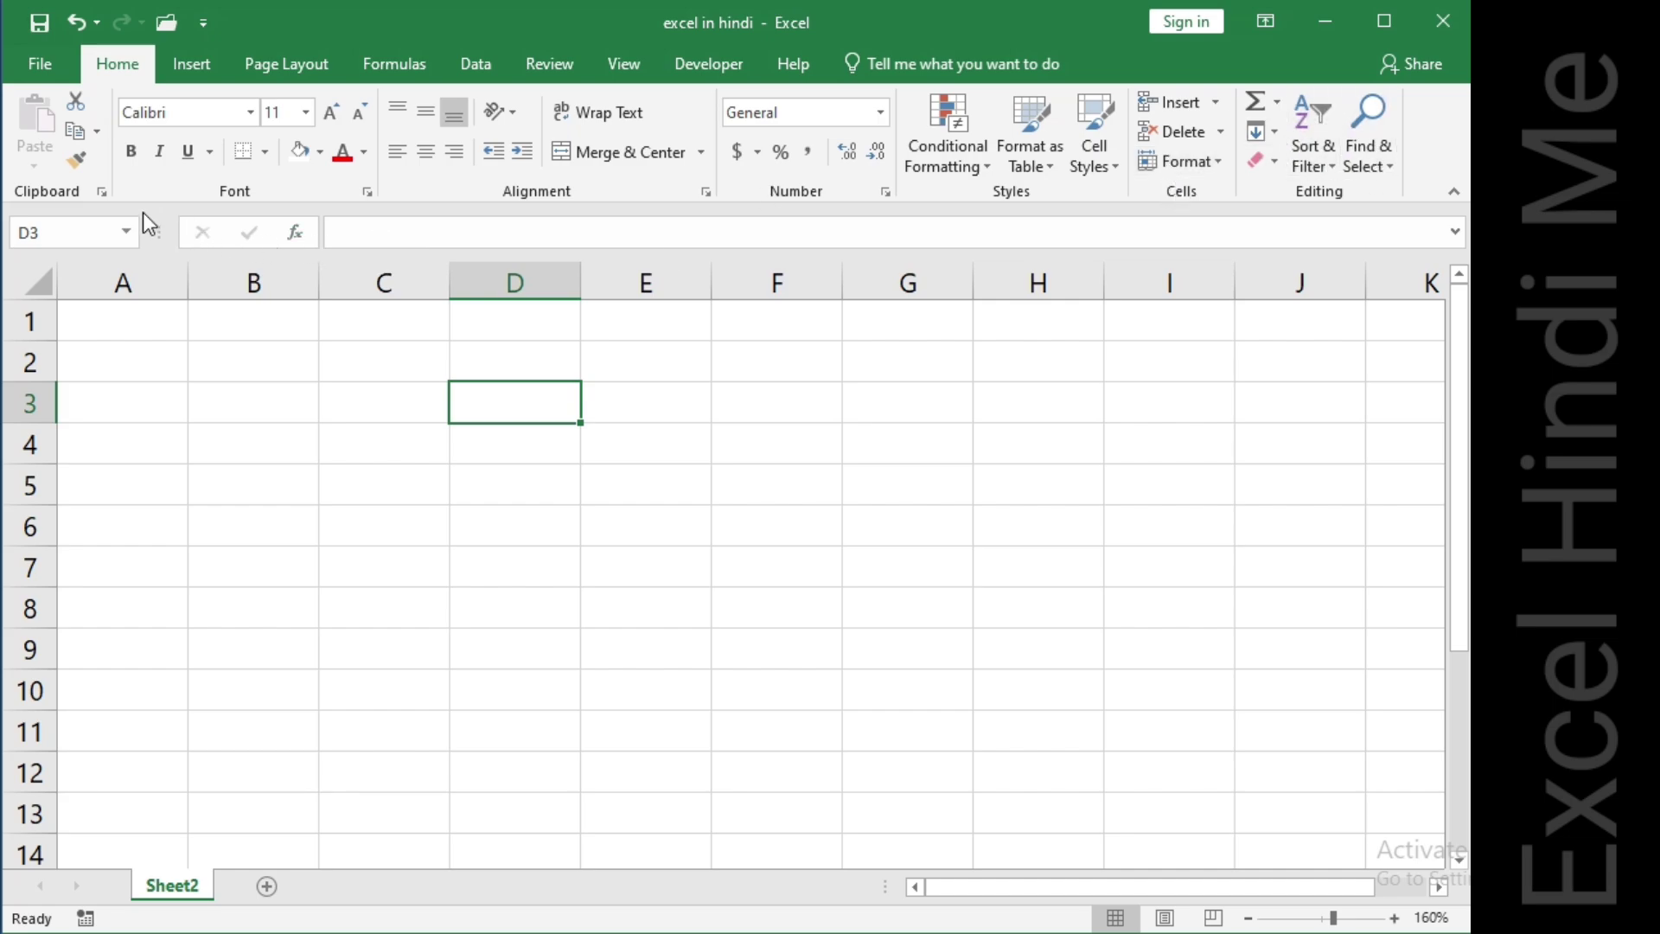
# Examine the Name Box and the formula bar above the grid.
pyautogui.click(43, 230)
pyautogui.click(358, 226)
pyautogui.click(449, 231)
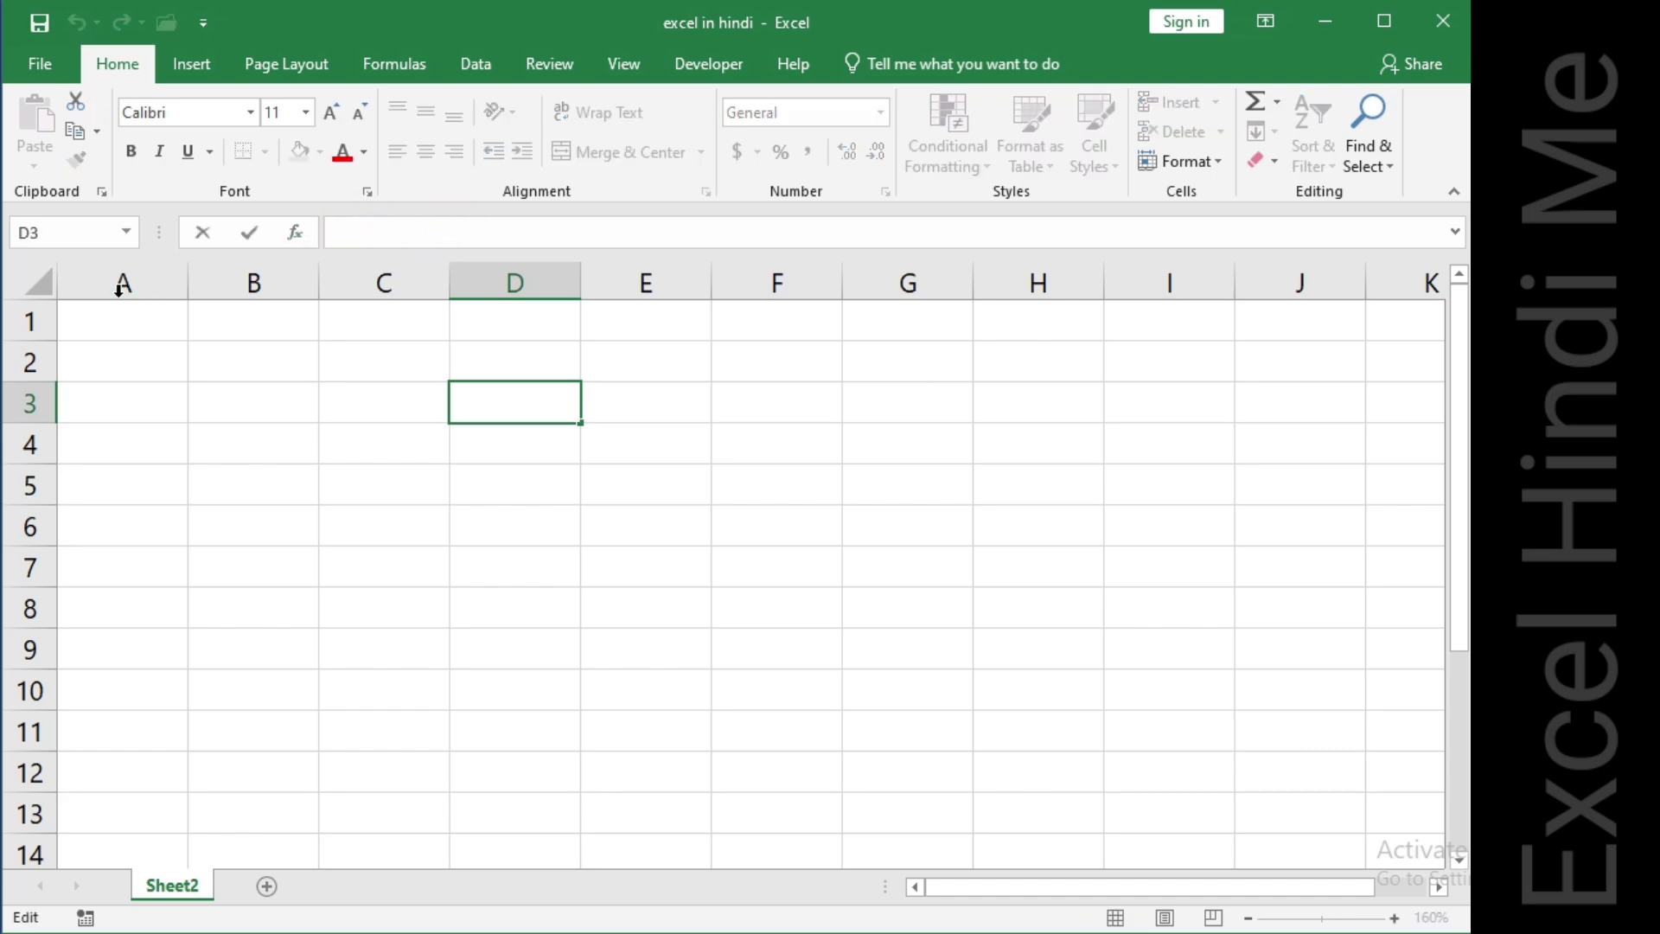
# Select the entire worksheet, then deselect it by choosing cell A1.
pyautogui.click(35, 283)
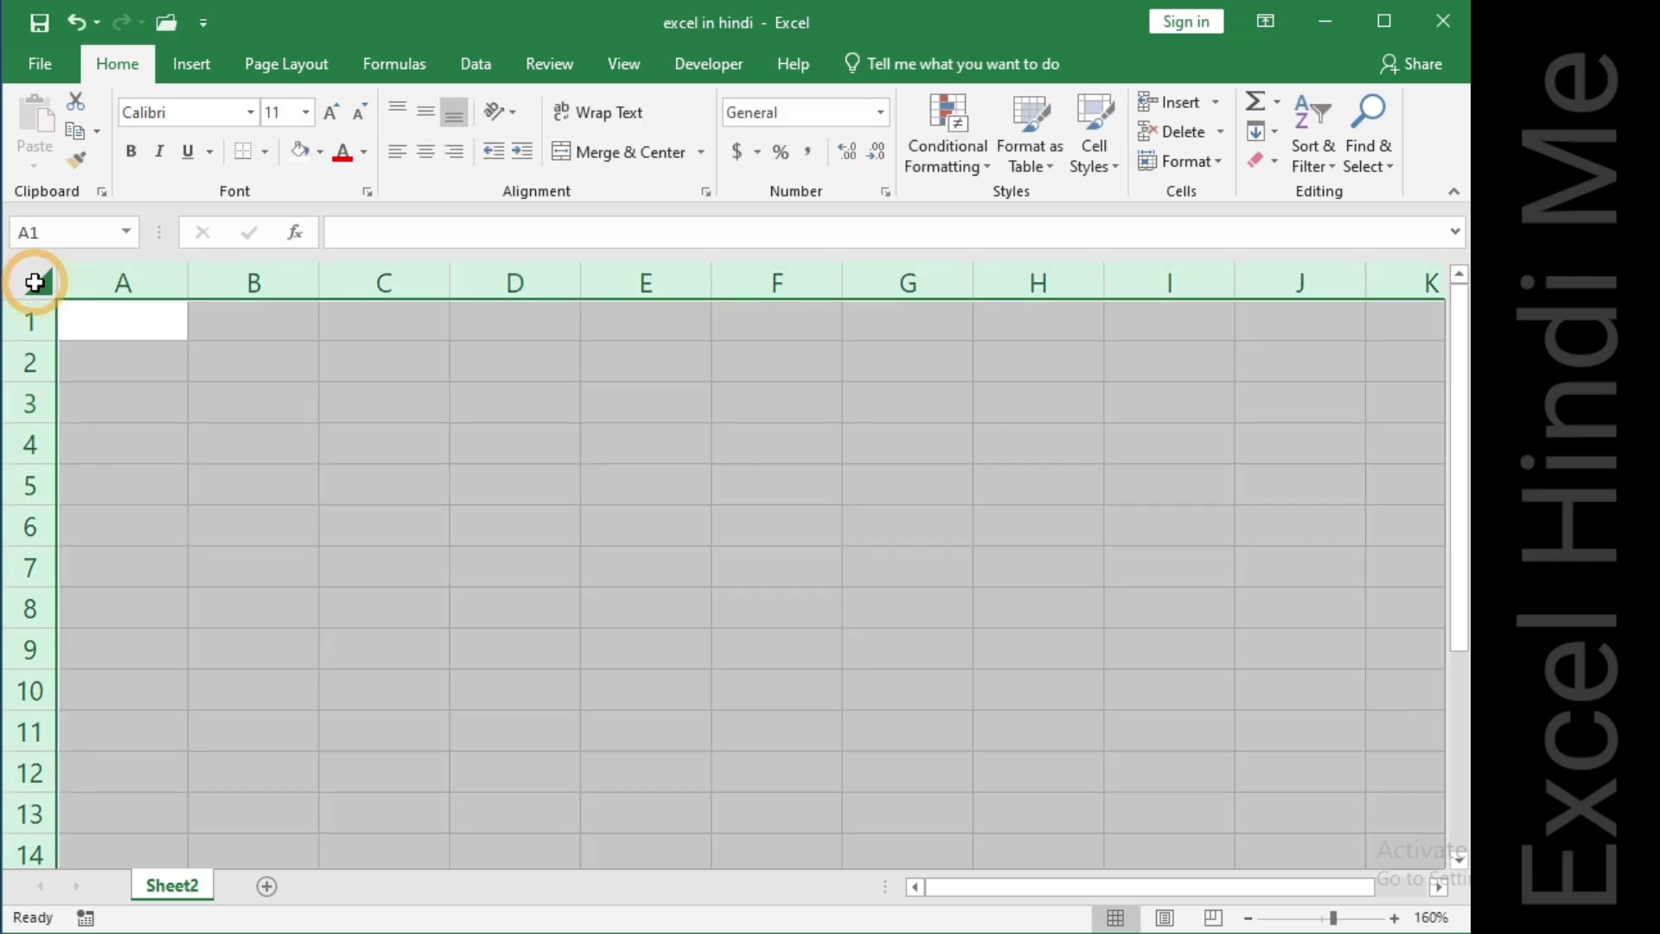
pyautogui.click(34, 283)
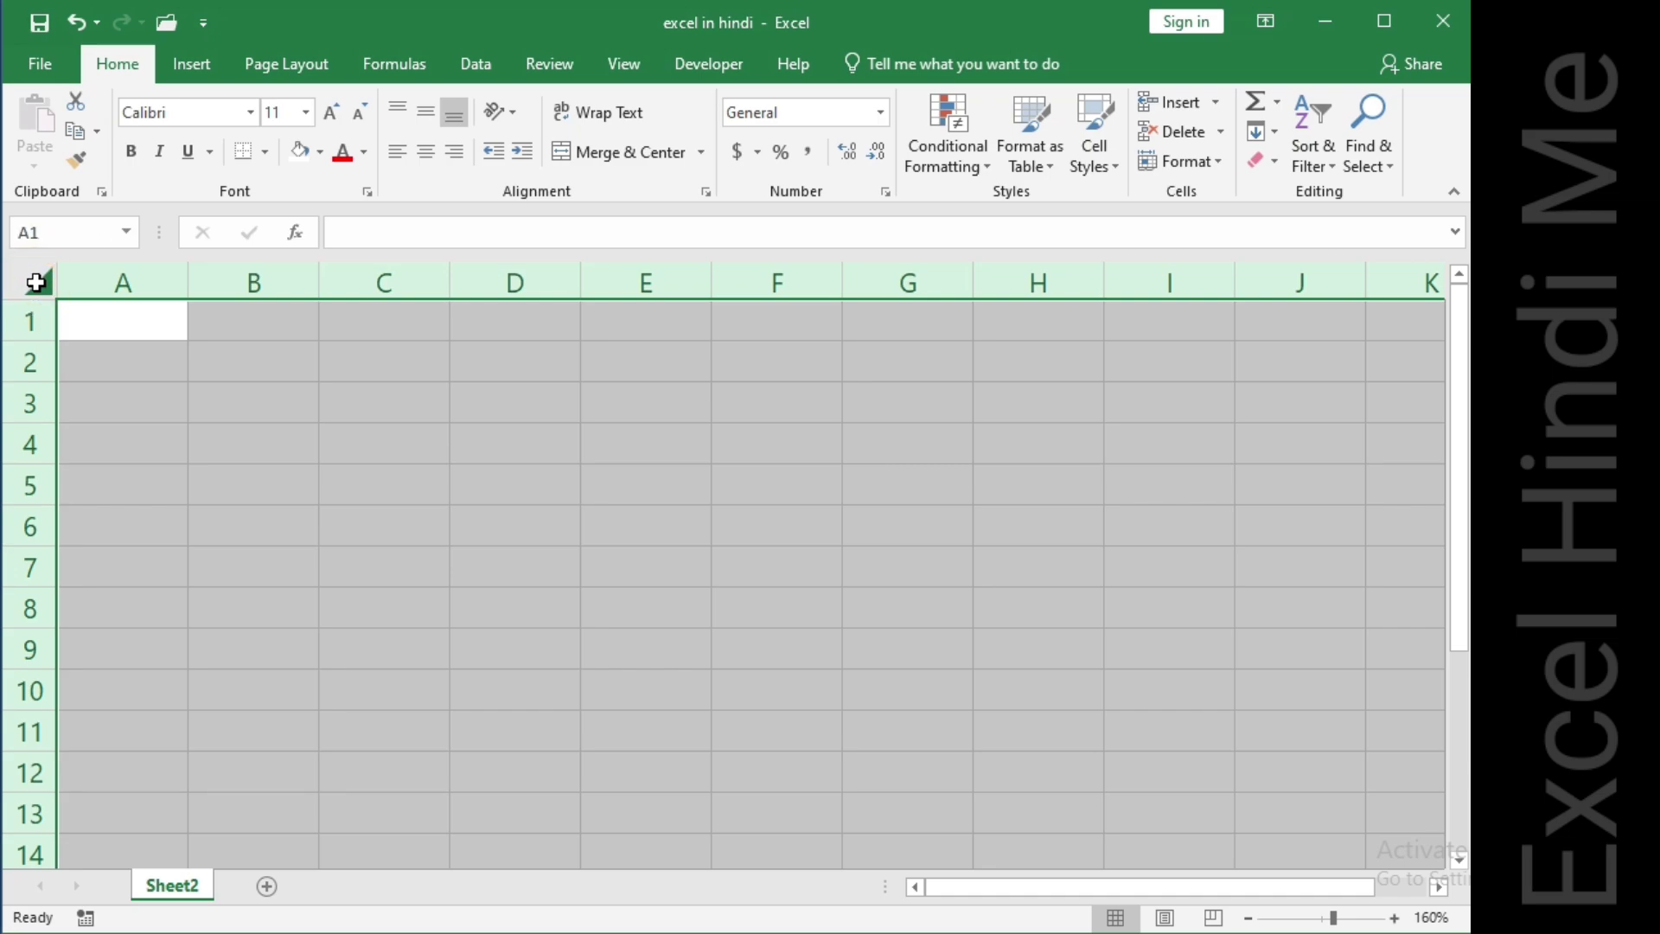
pyautogui.click(35, 282)
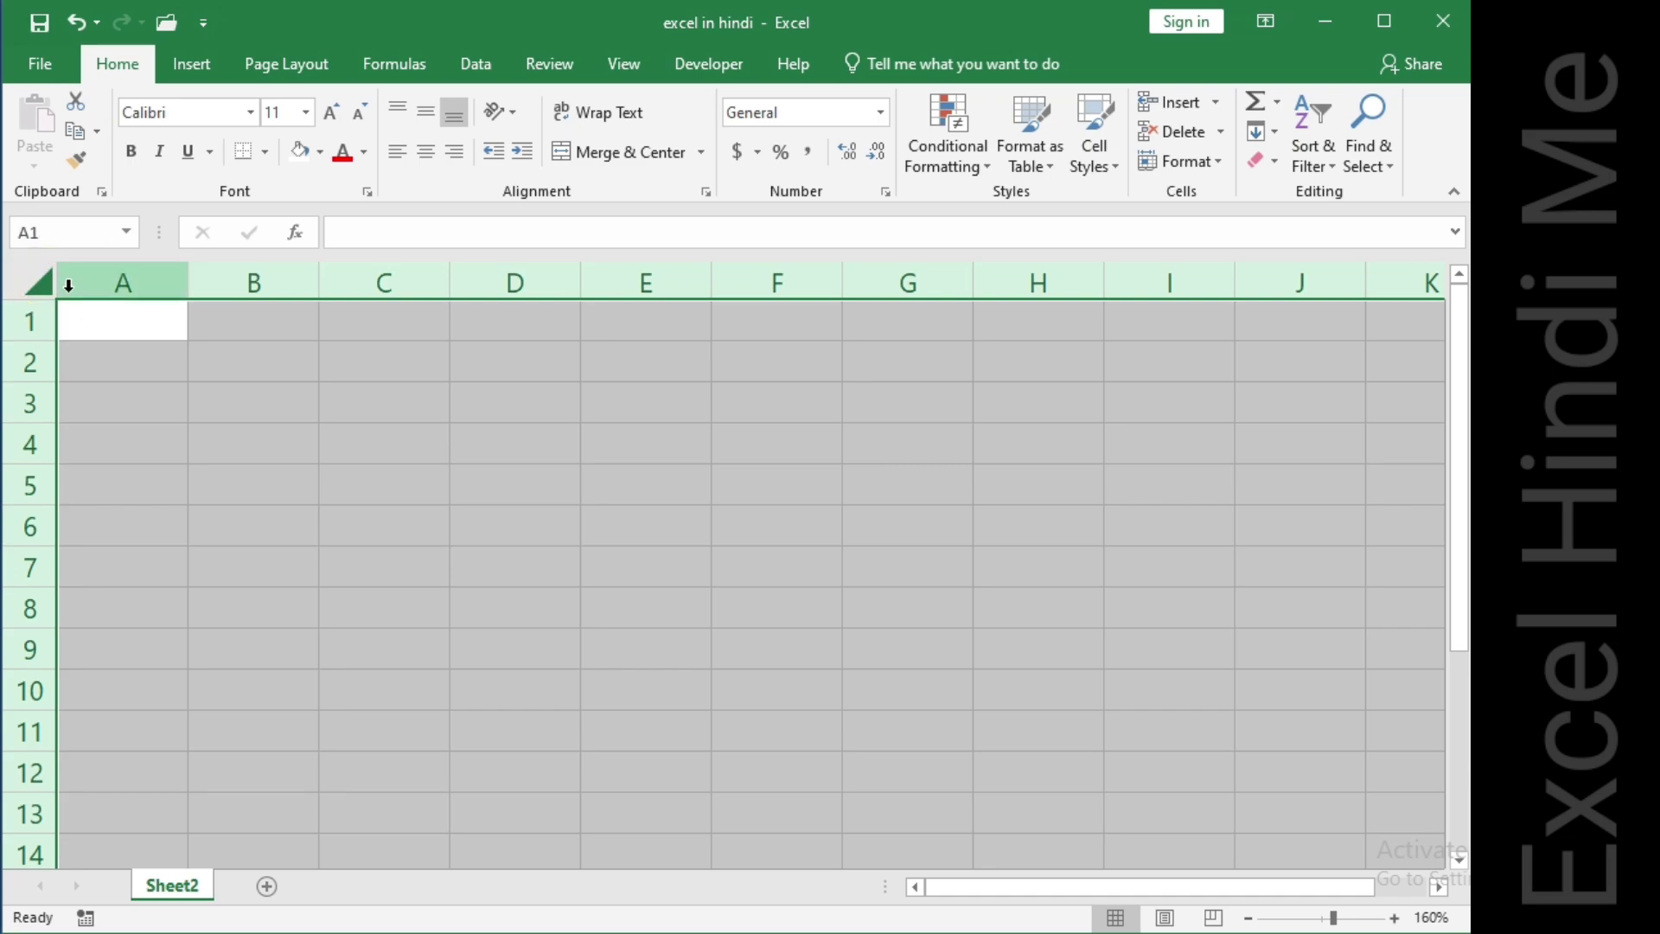
pyautogui.click(131, 329)
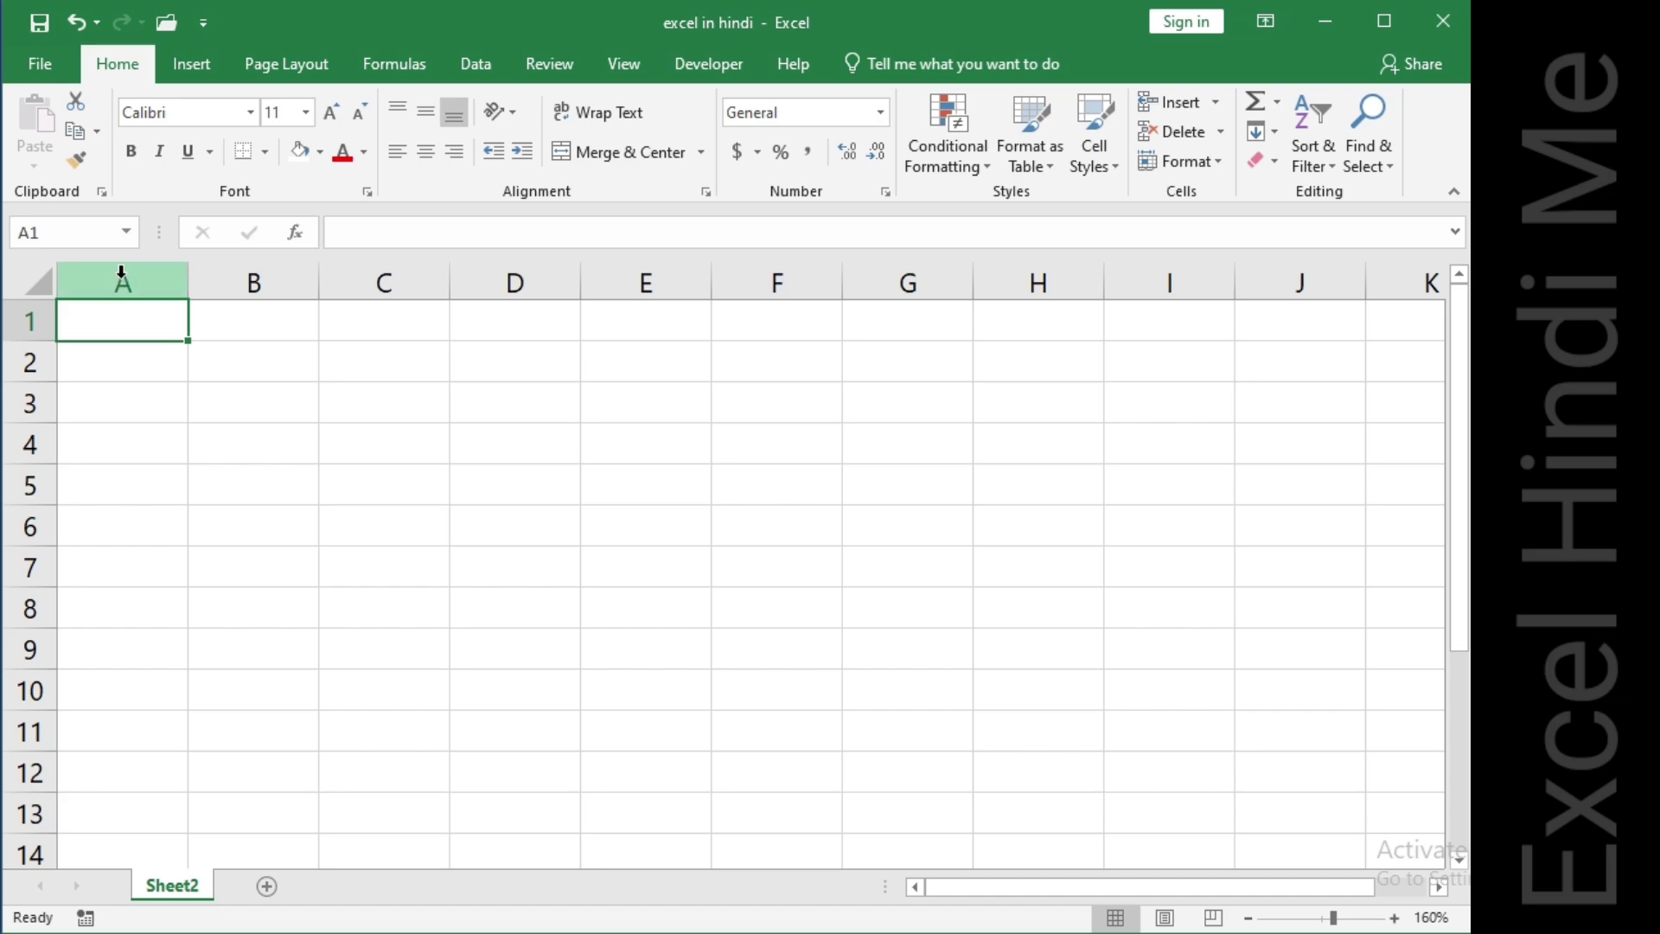
# Select columns A, B, C and D one after another.
pyautogui.click(159, 278)
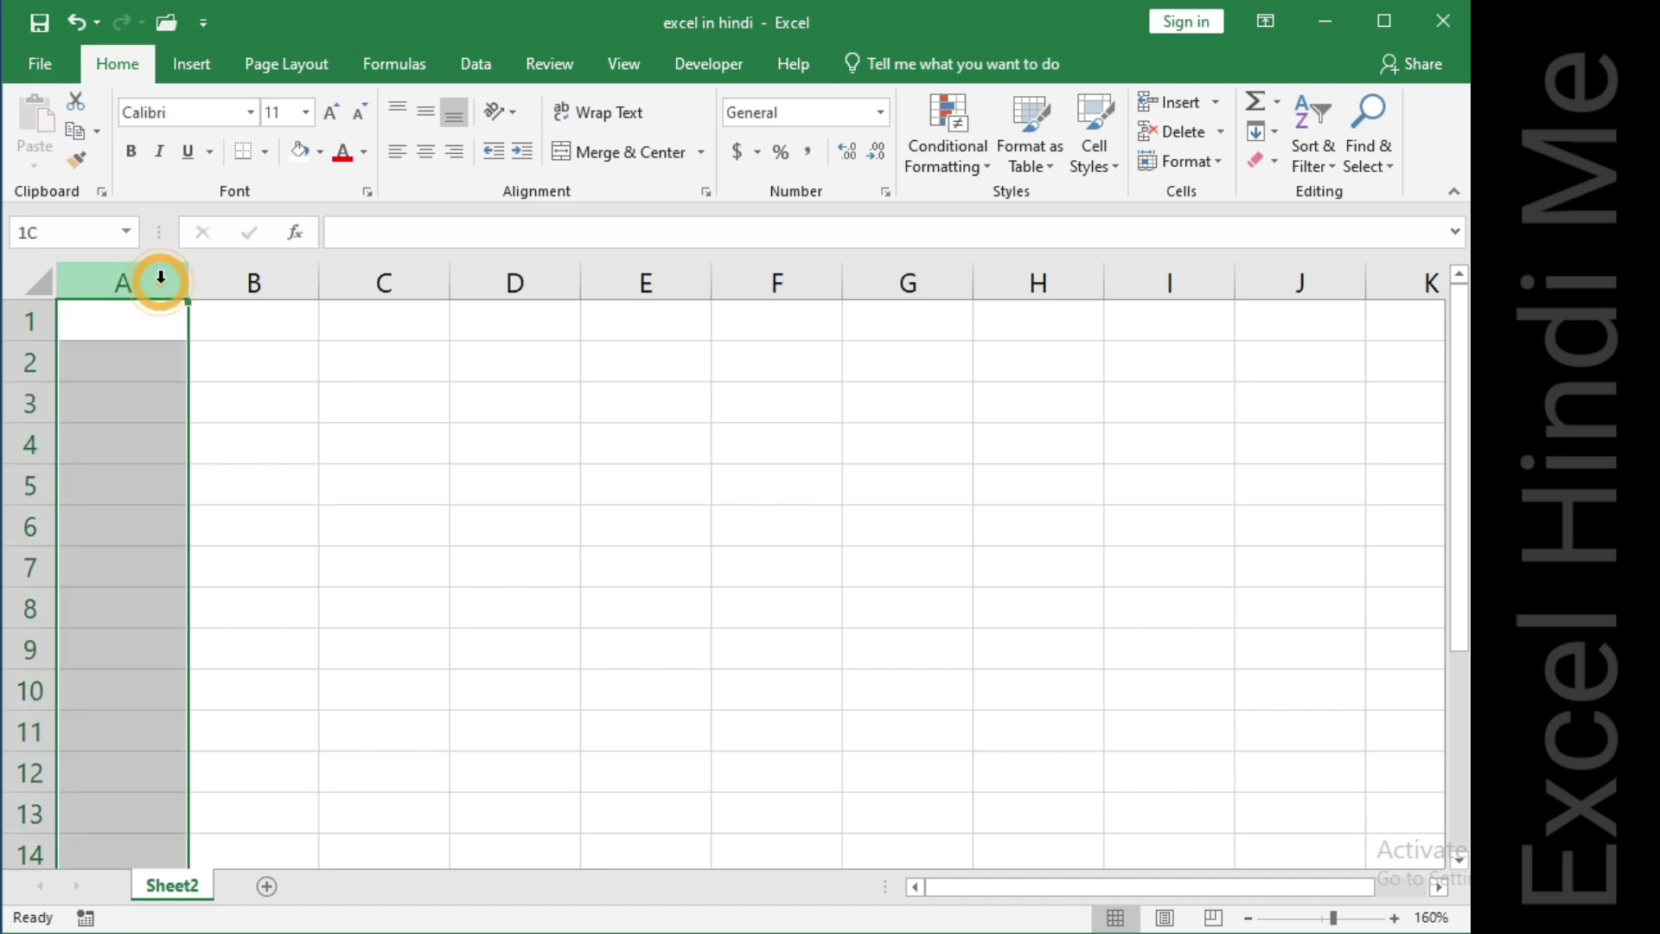
pyautogui.click(232, 271)
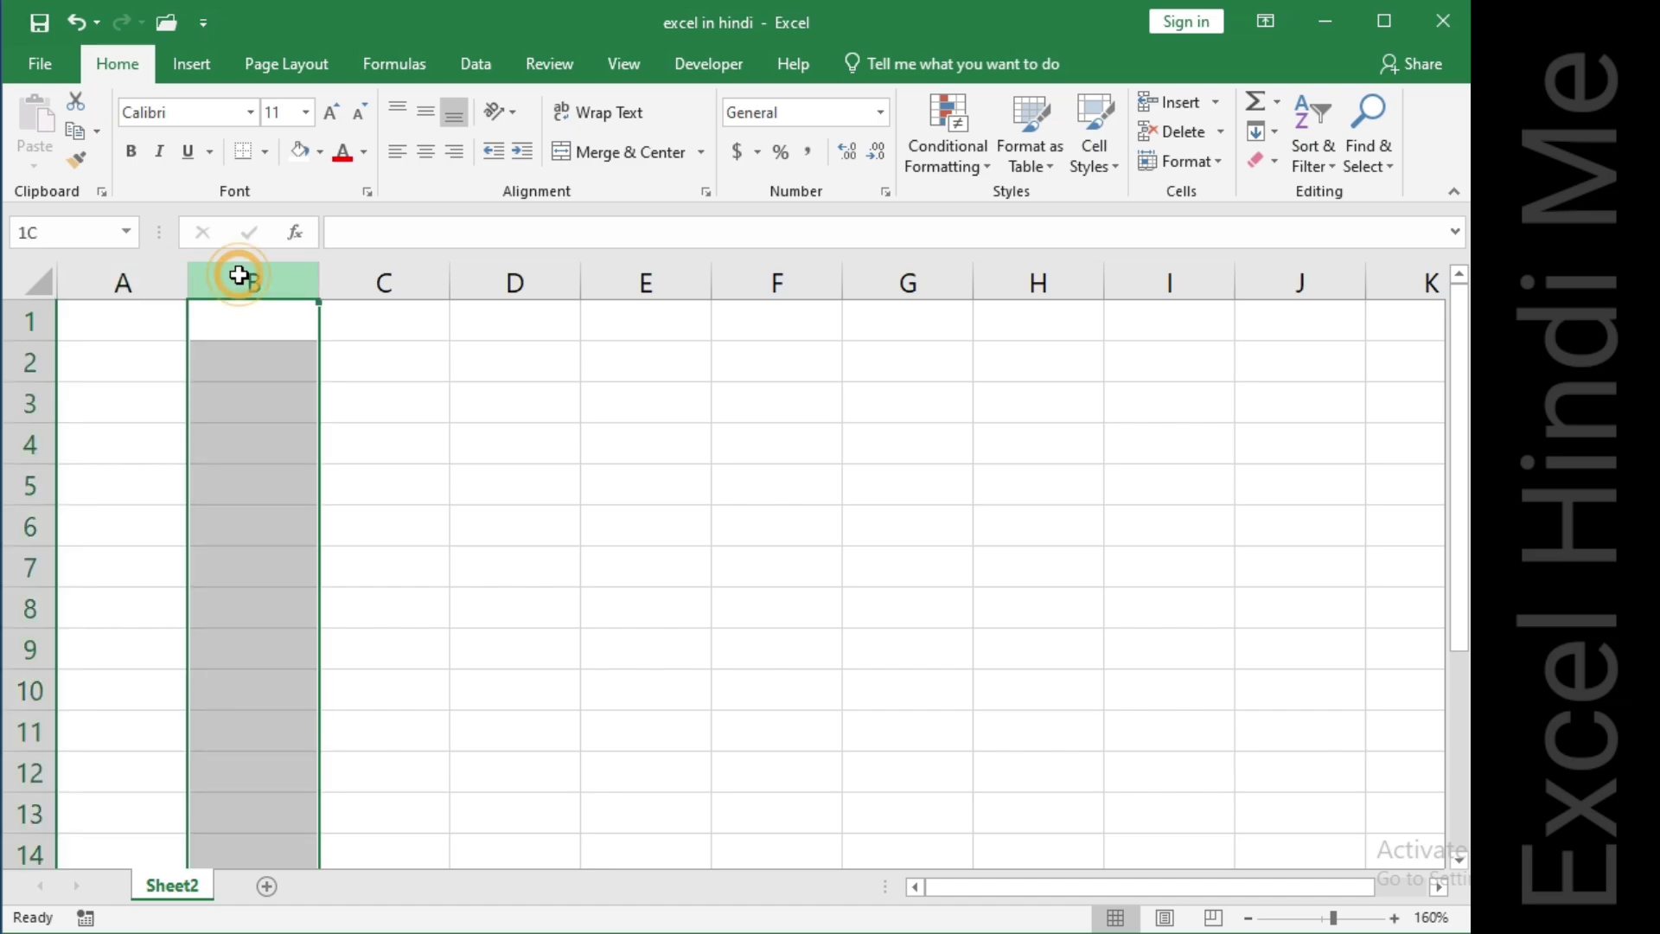
pyautogui.click(377, 264)
pyautogui.click(497, 277)
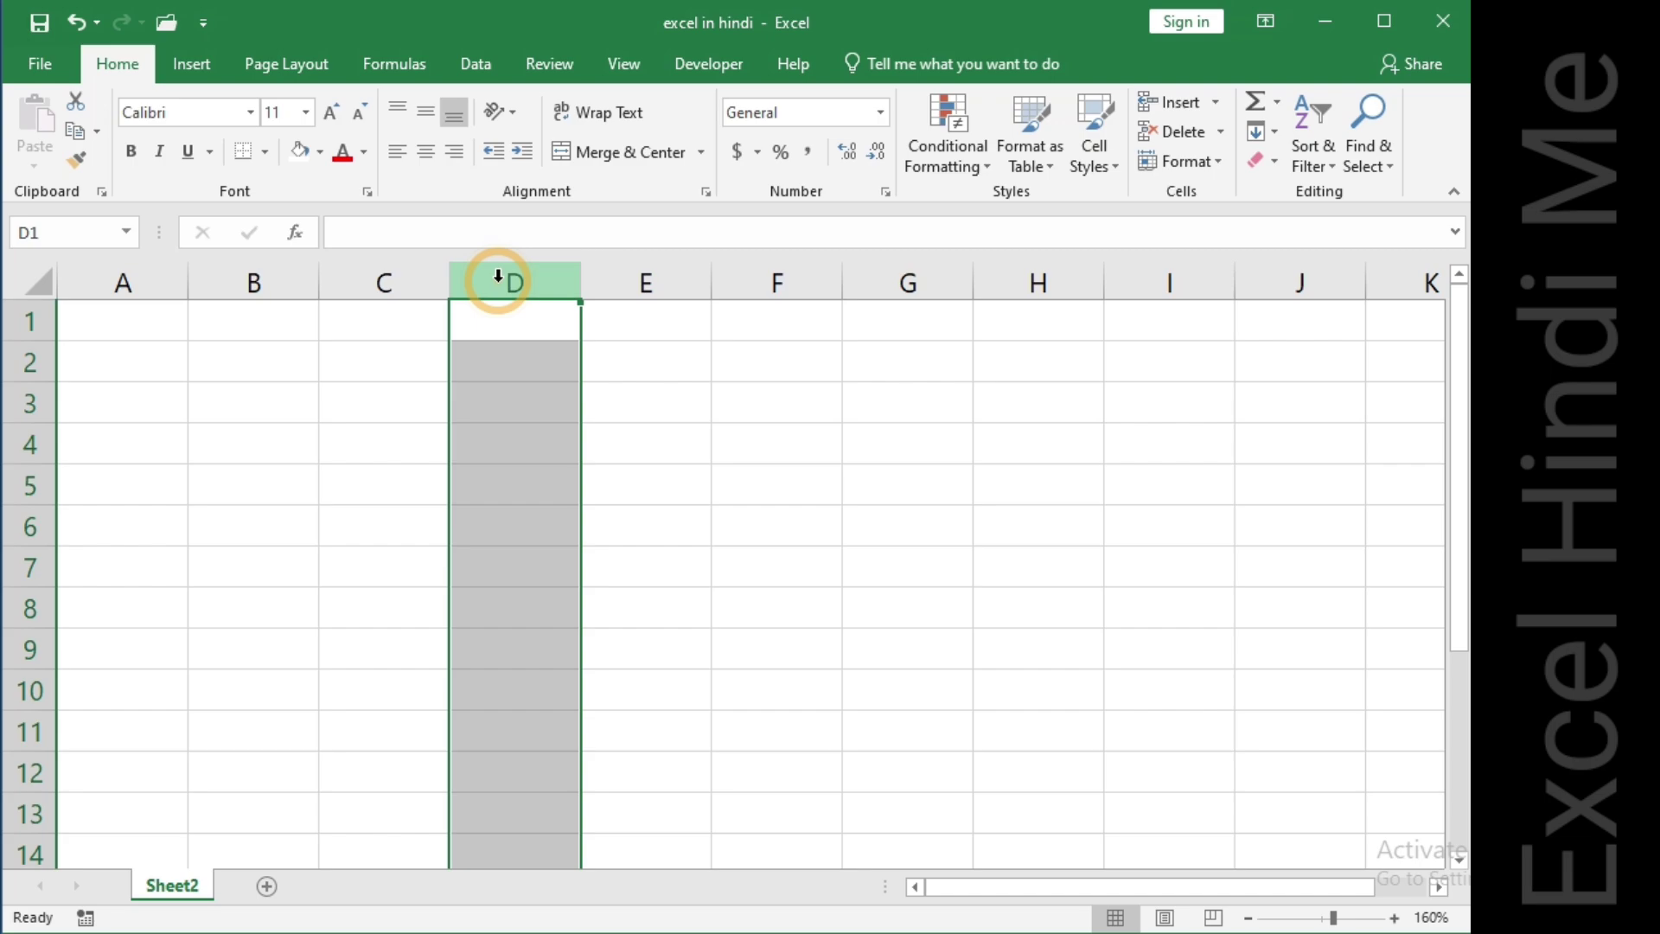
# Select rows 1, 2, 3 and 4 one after another.
pyautogui.click(17, 322)
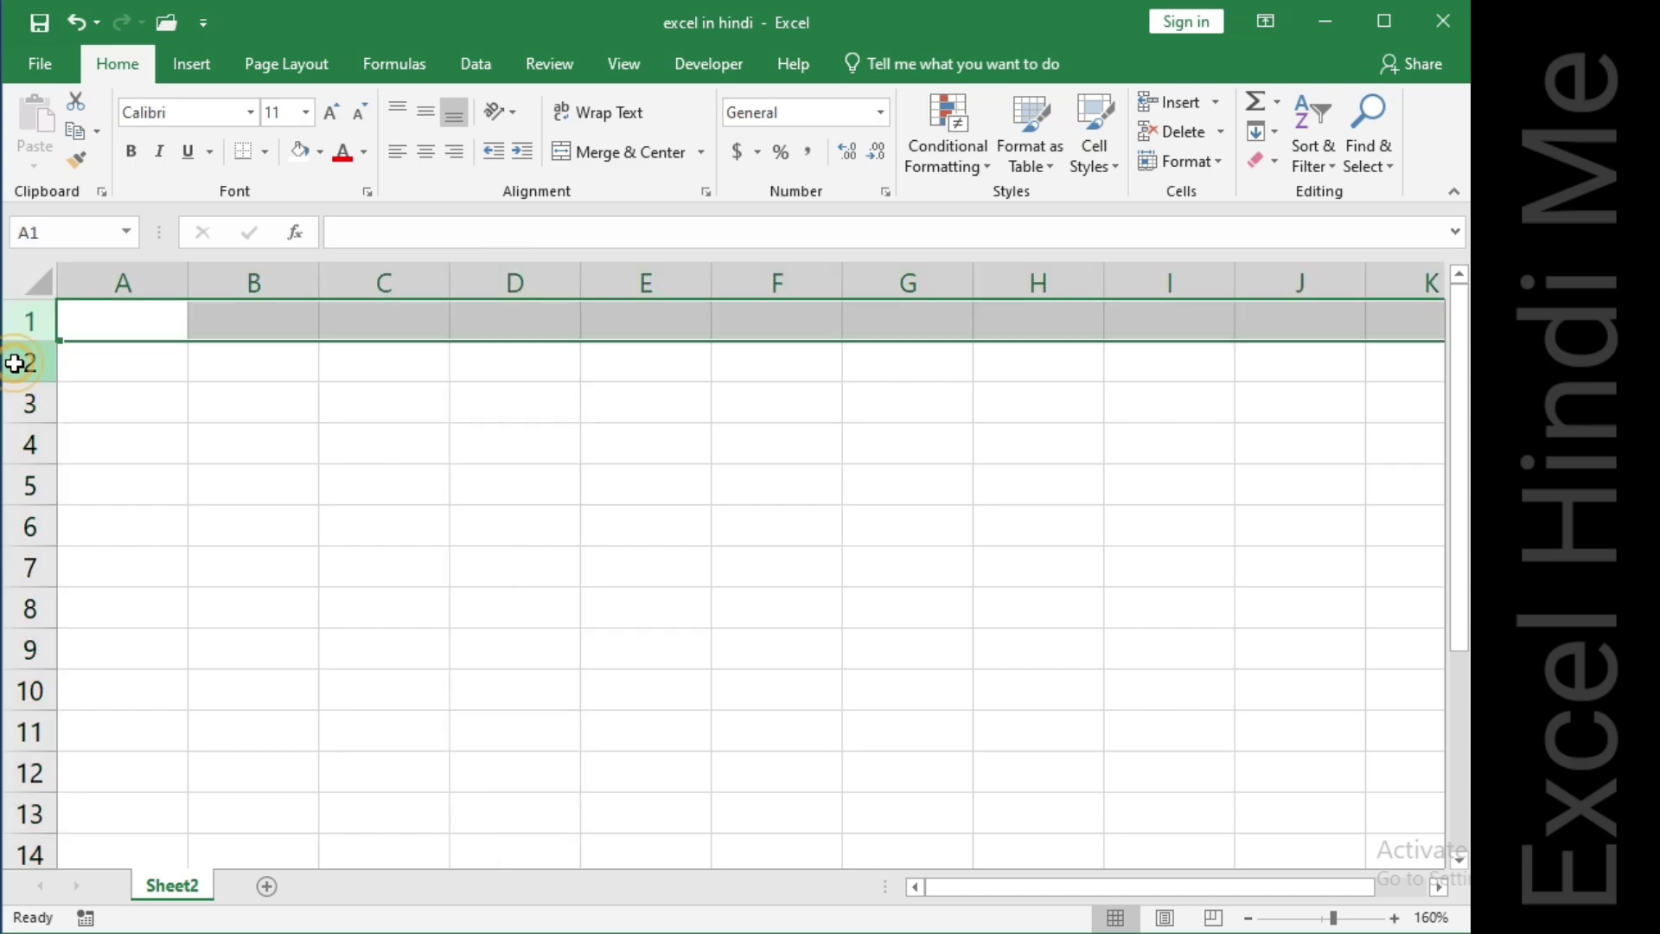
pyautogui.click(15, 363)
pyautogui.click(17, 404)
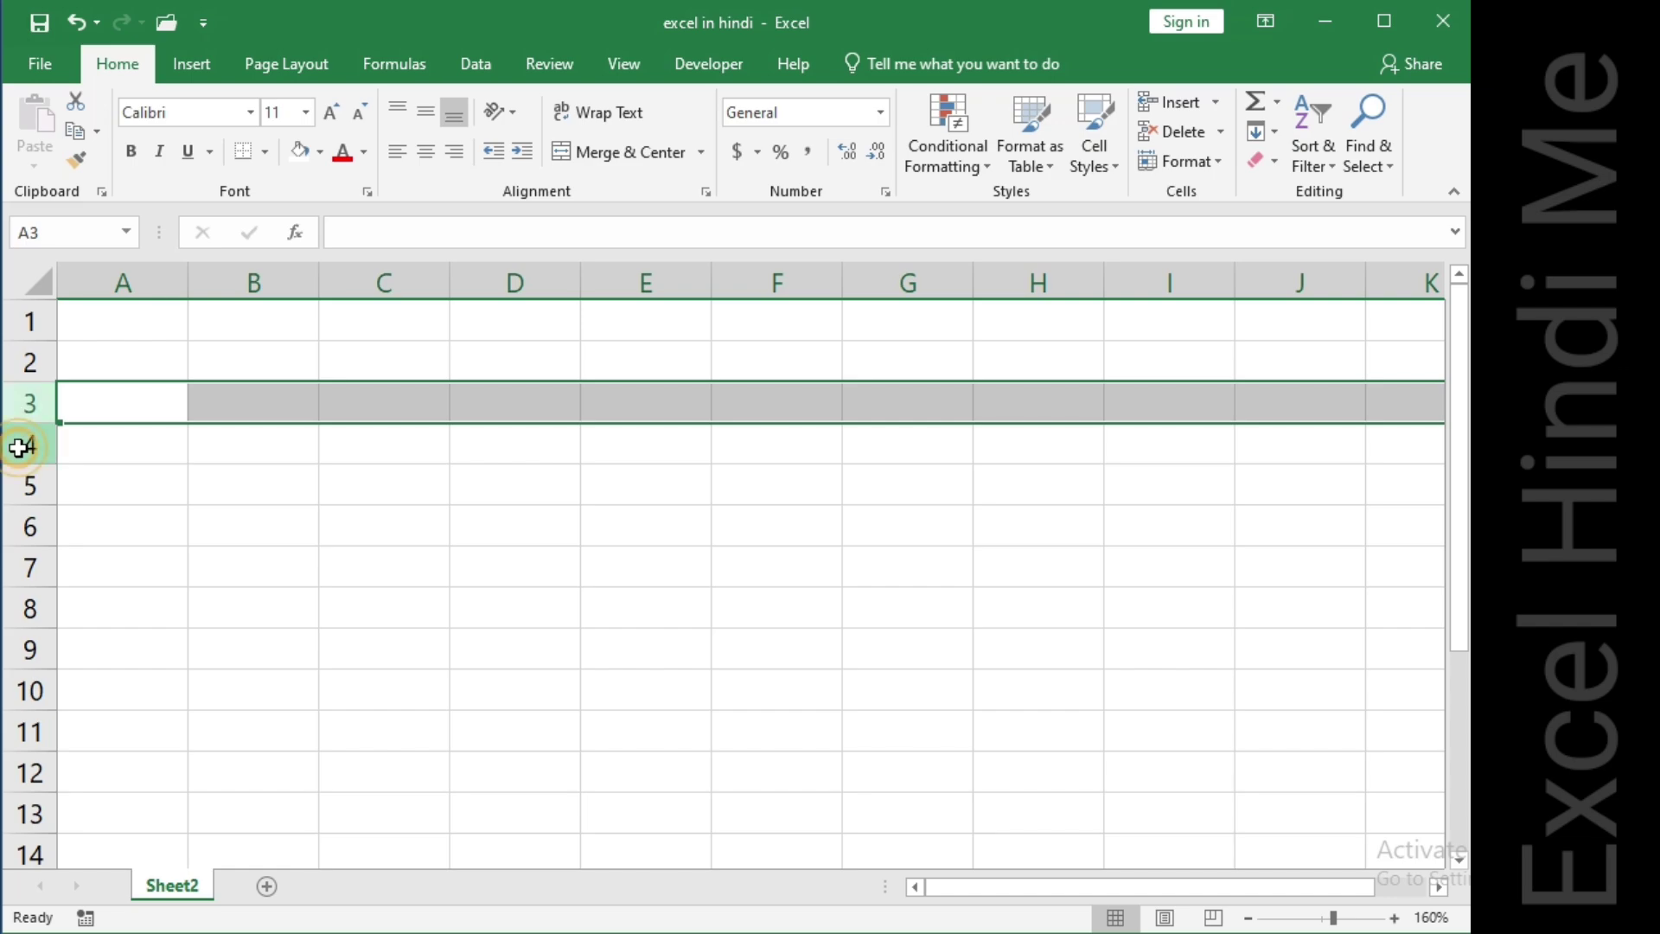
pyautogui.click(18, 448)
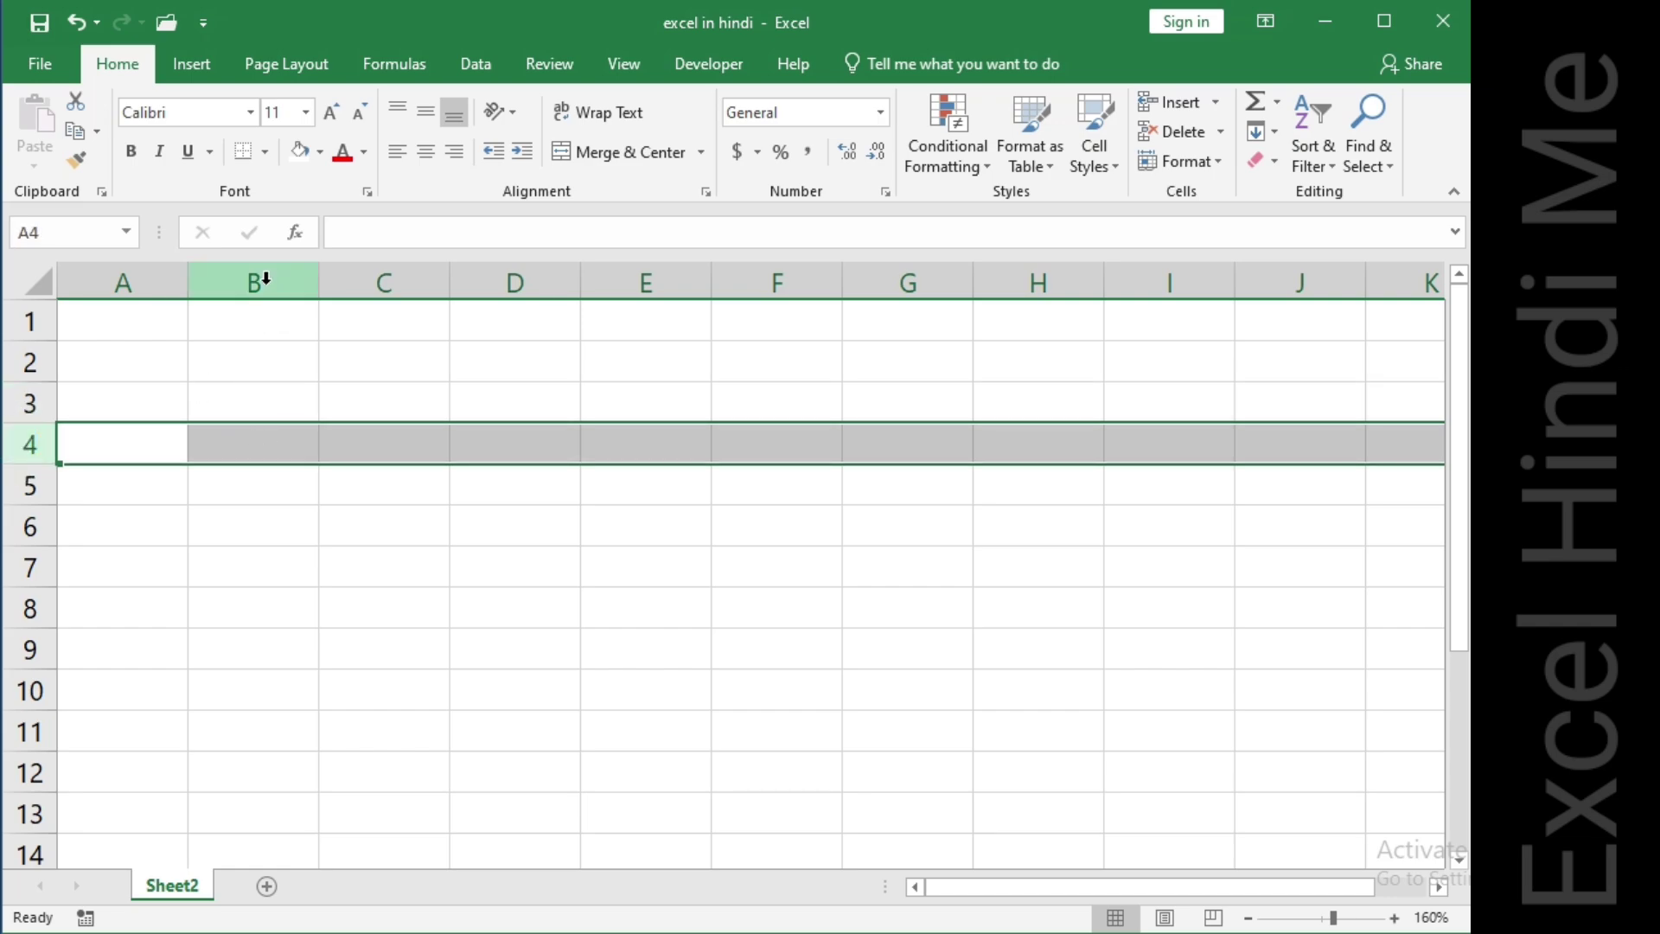
# Fill cell B3 with the standard yellow colour.
pyautogui.click(268, 401)
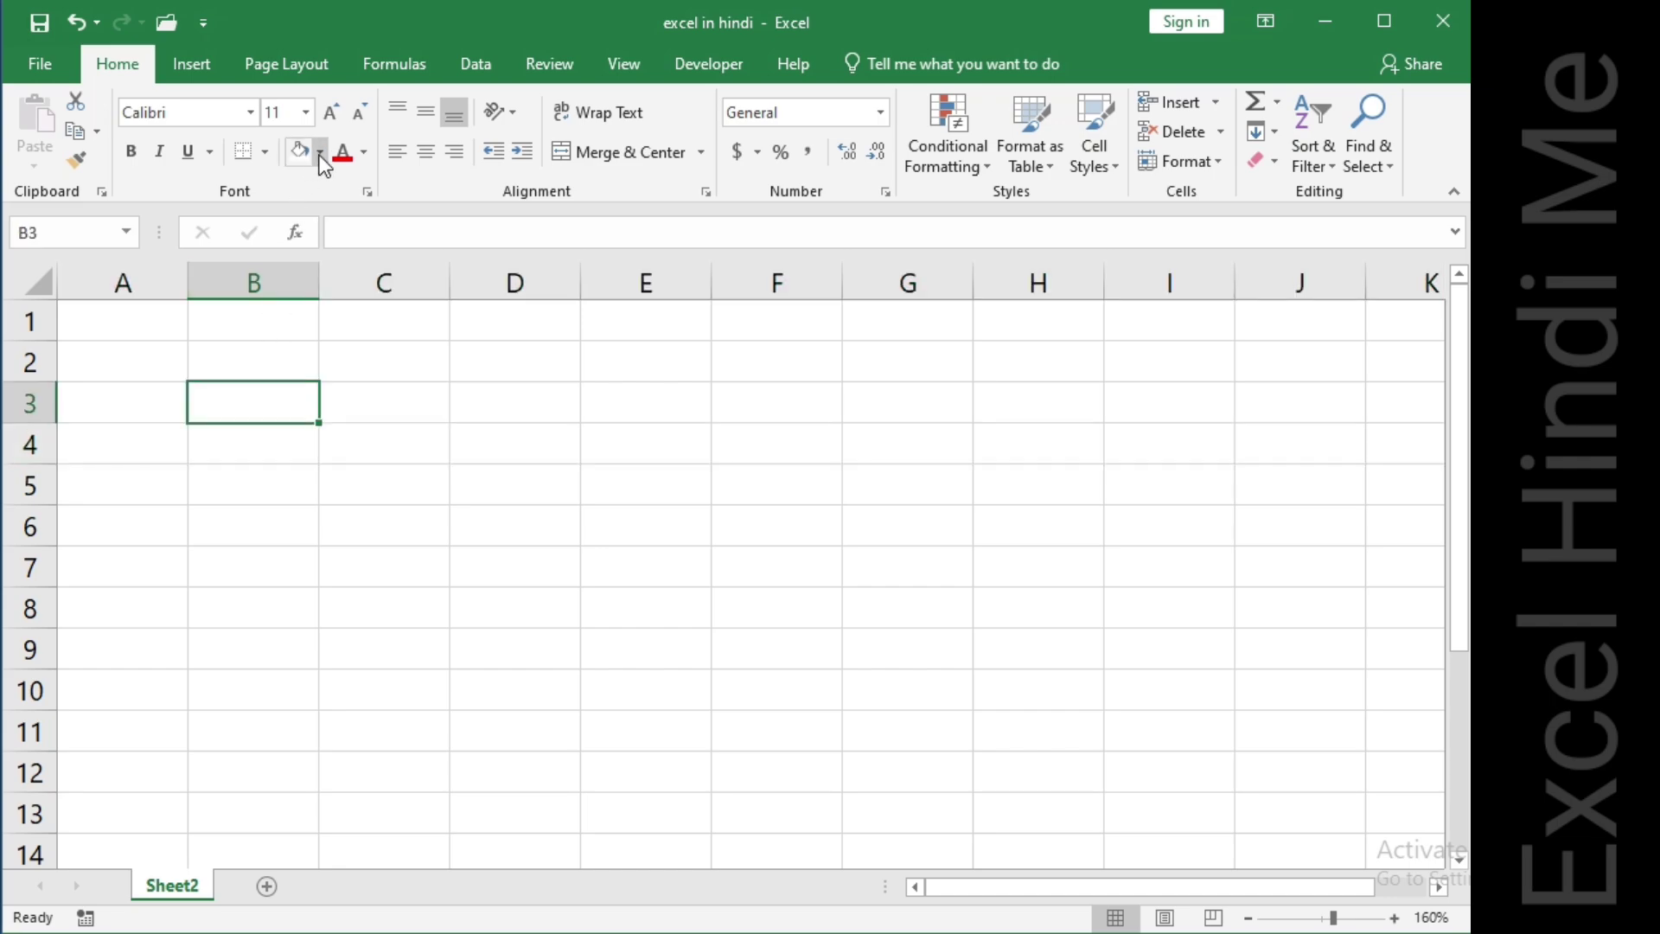
pyautogui.click(320, 156)
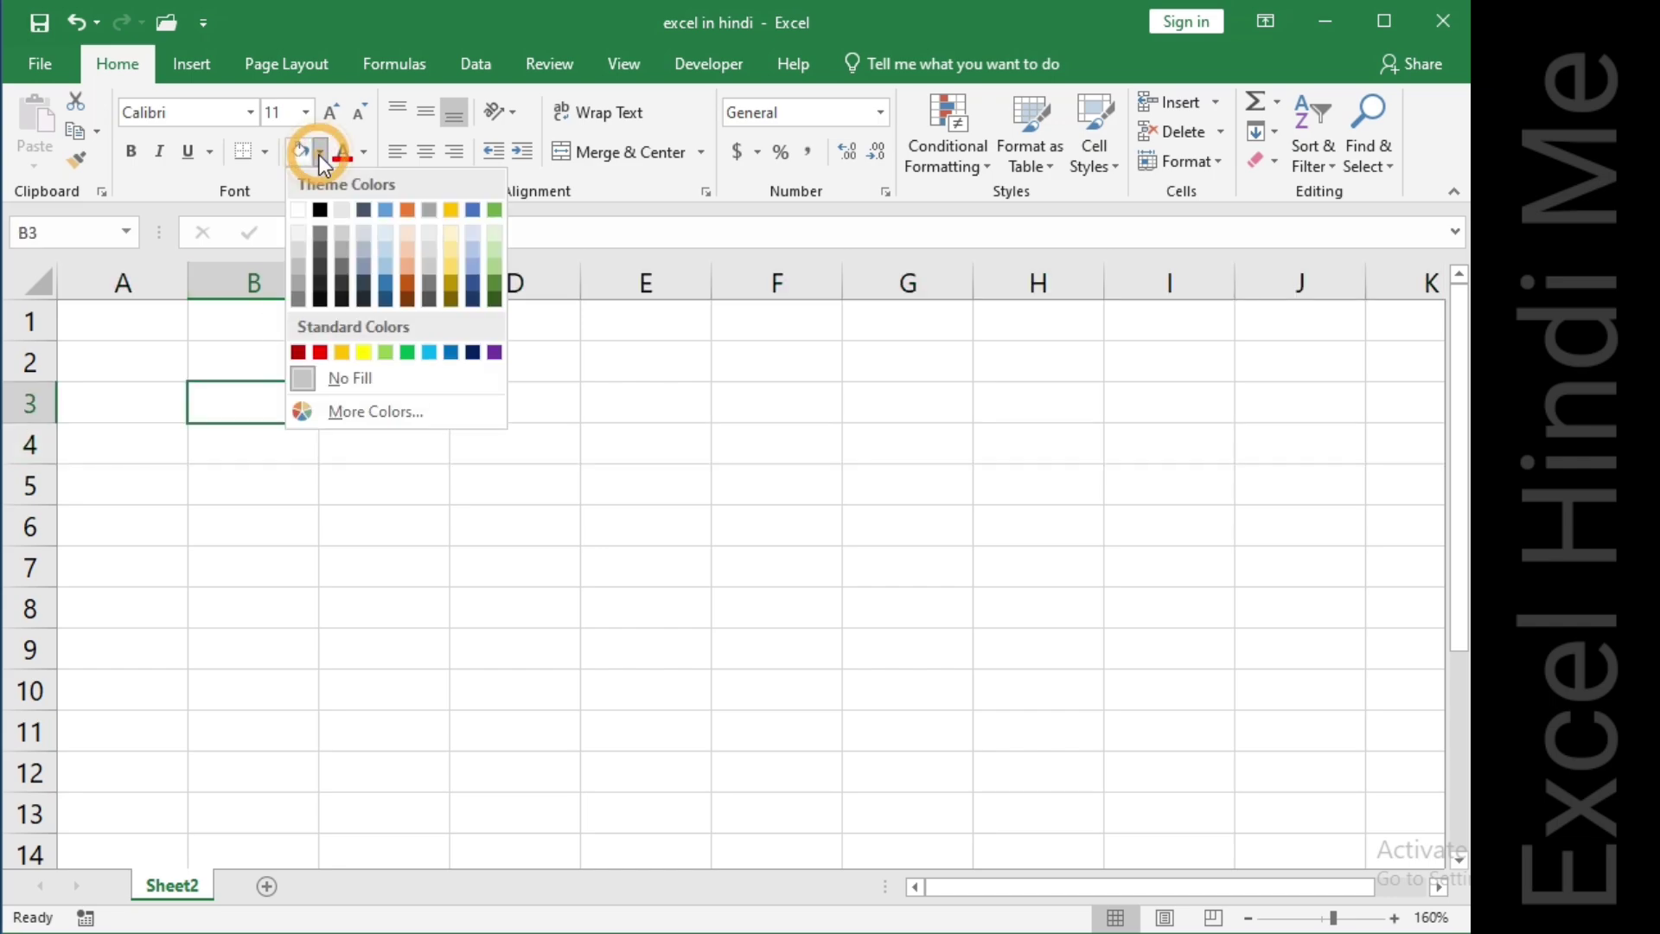
pyautogui.click(364, 351)
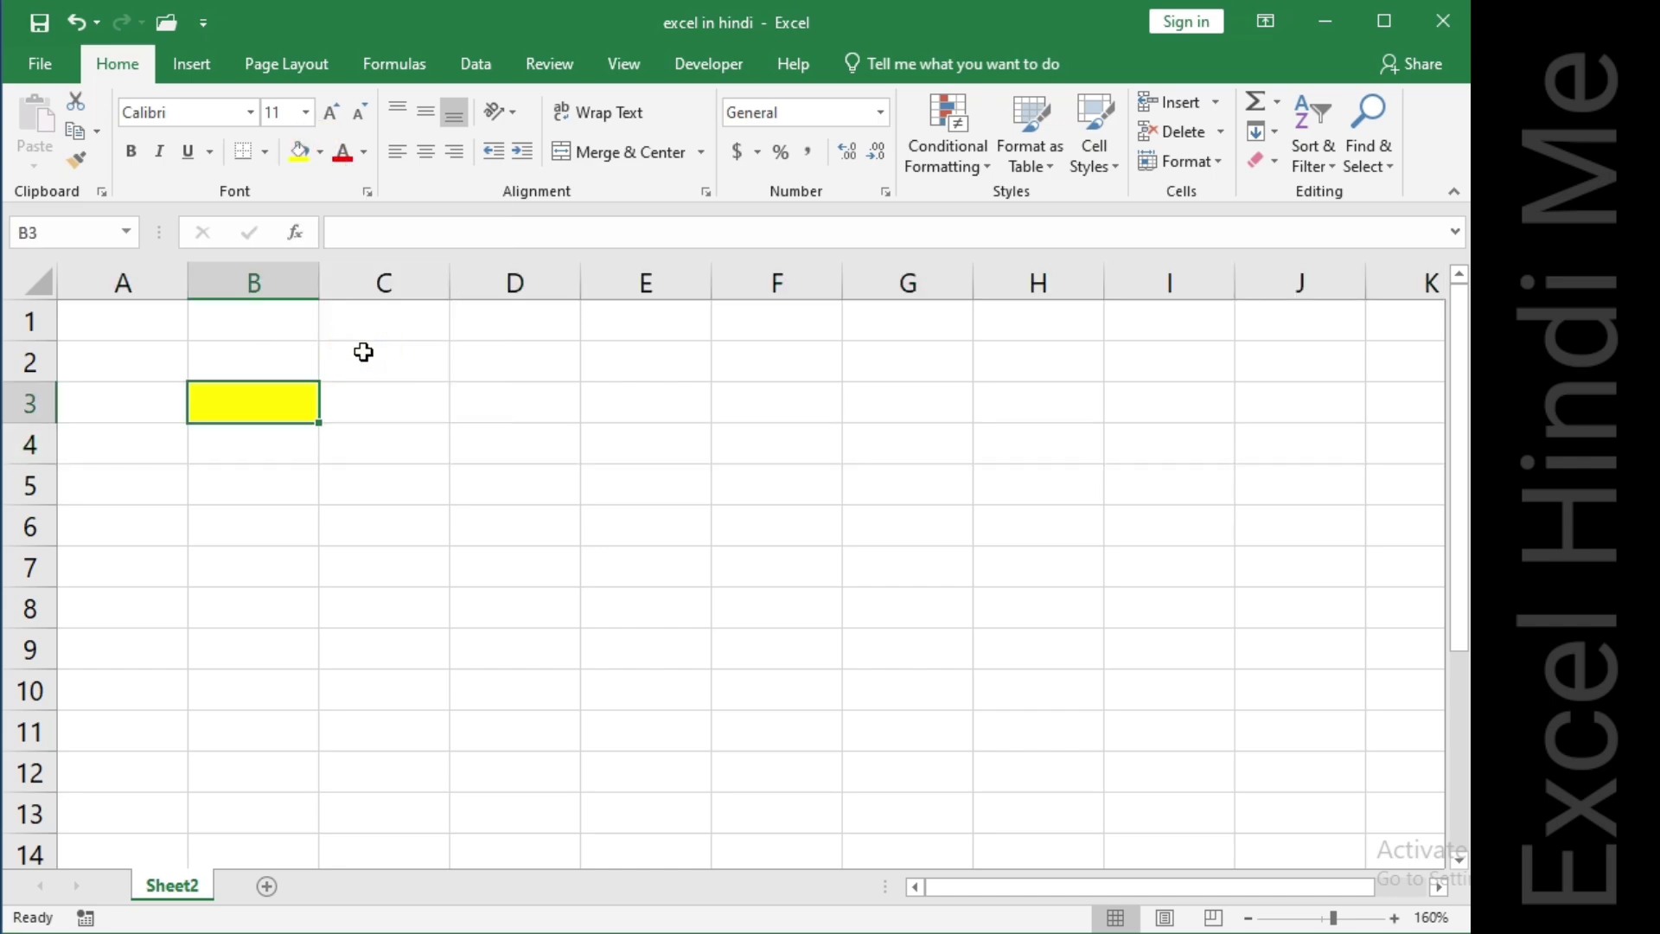
# Select column B and row 3, then cell B3, to show where the column and row meet.
pyautogui.click(249, 404)
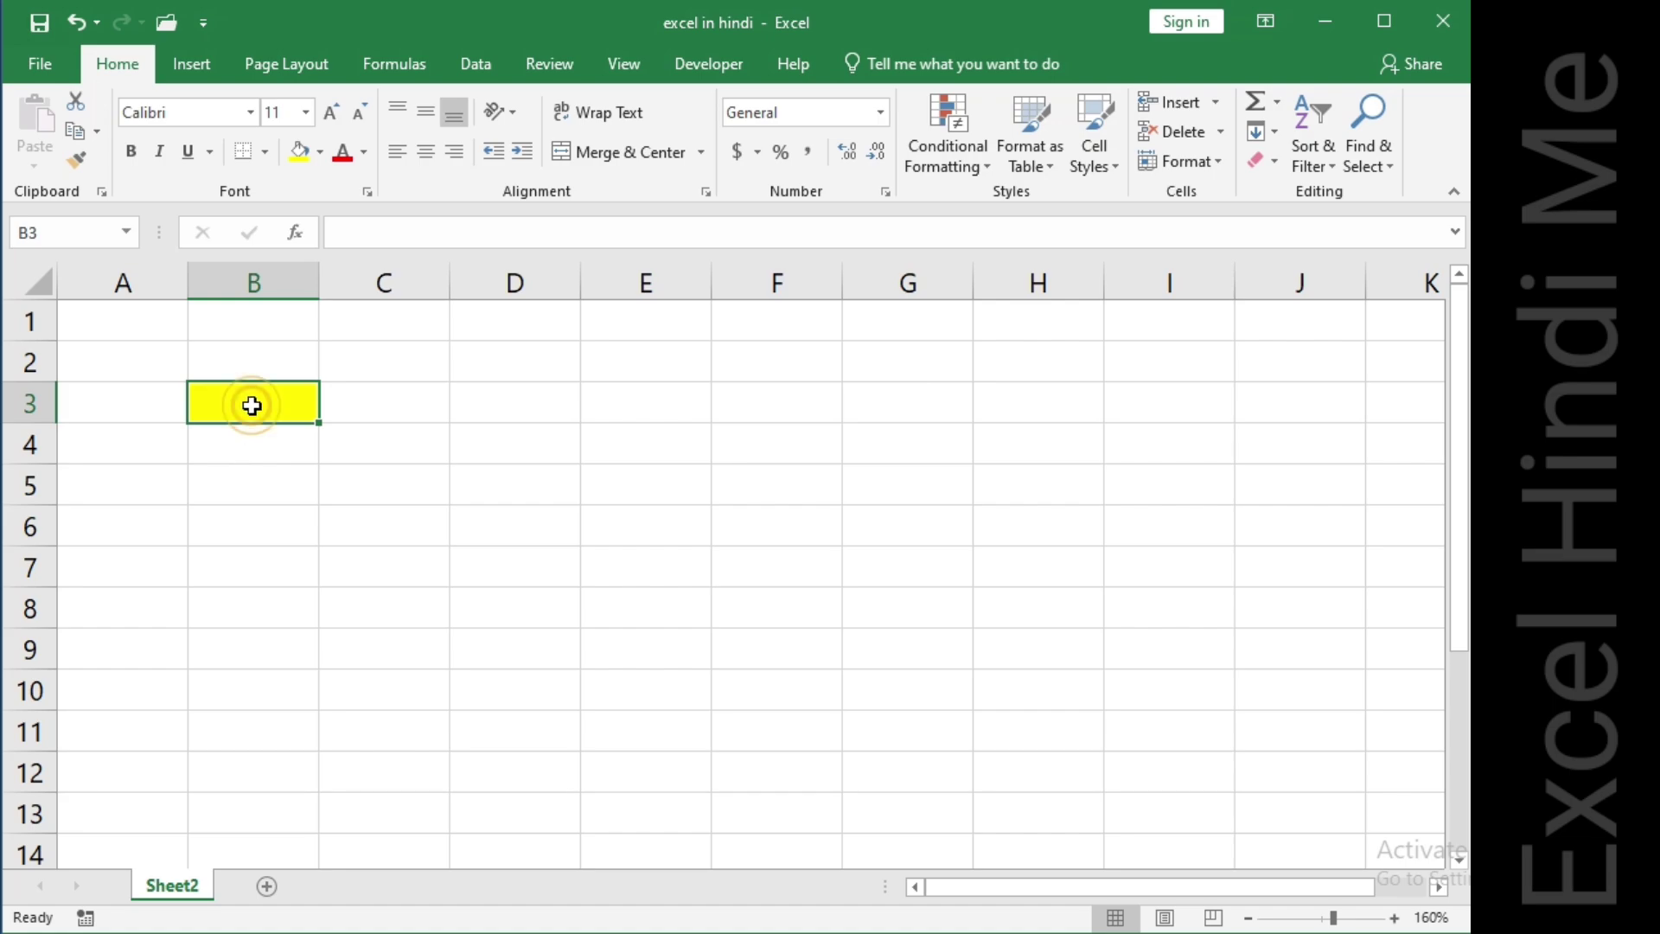
pyautogui.click(261, 265)
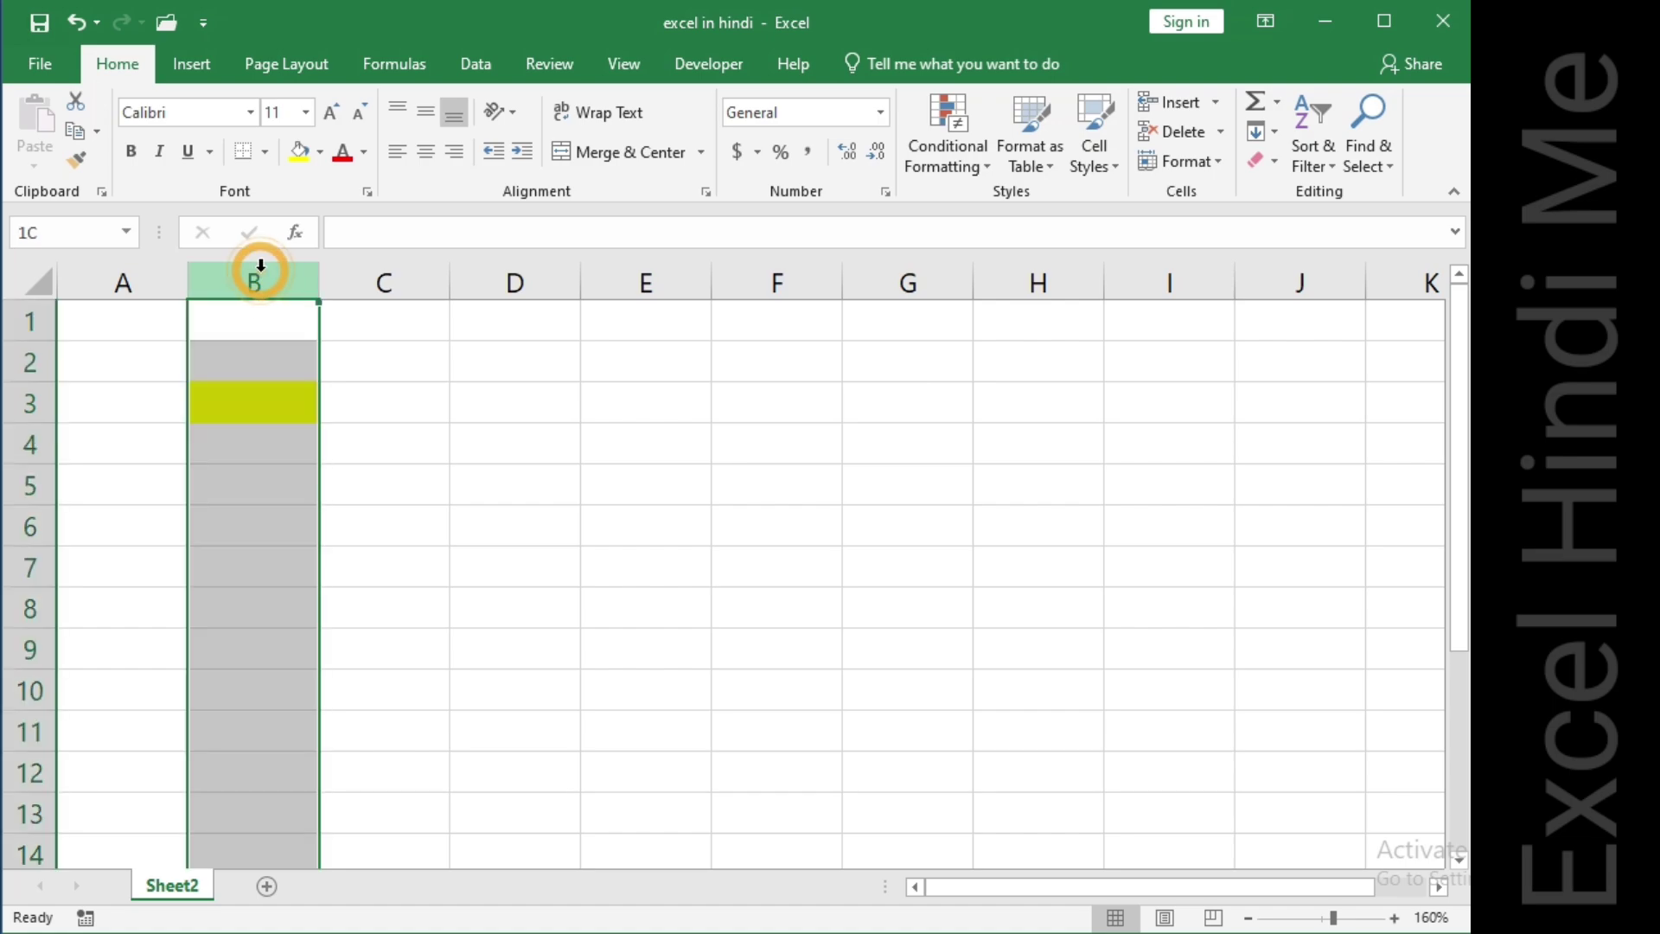
pyautogui.click(34, 405)
pyautogui.click(225, 403)
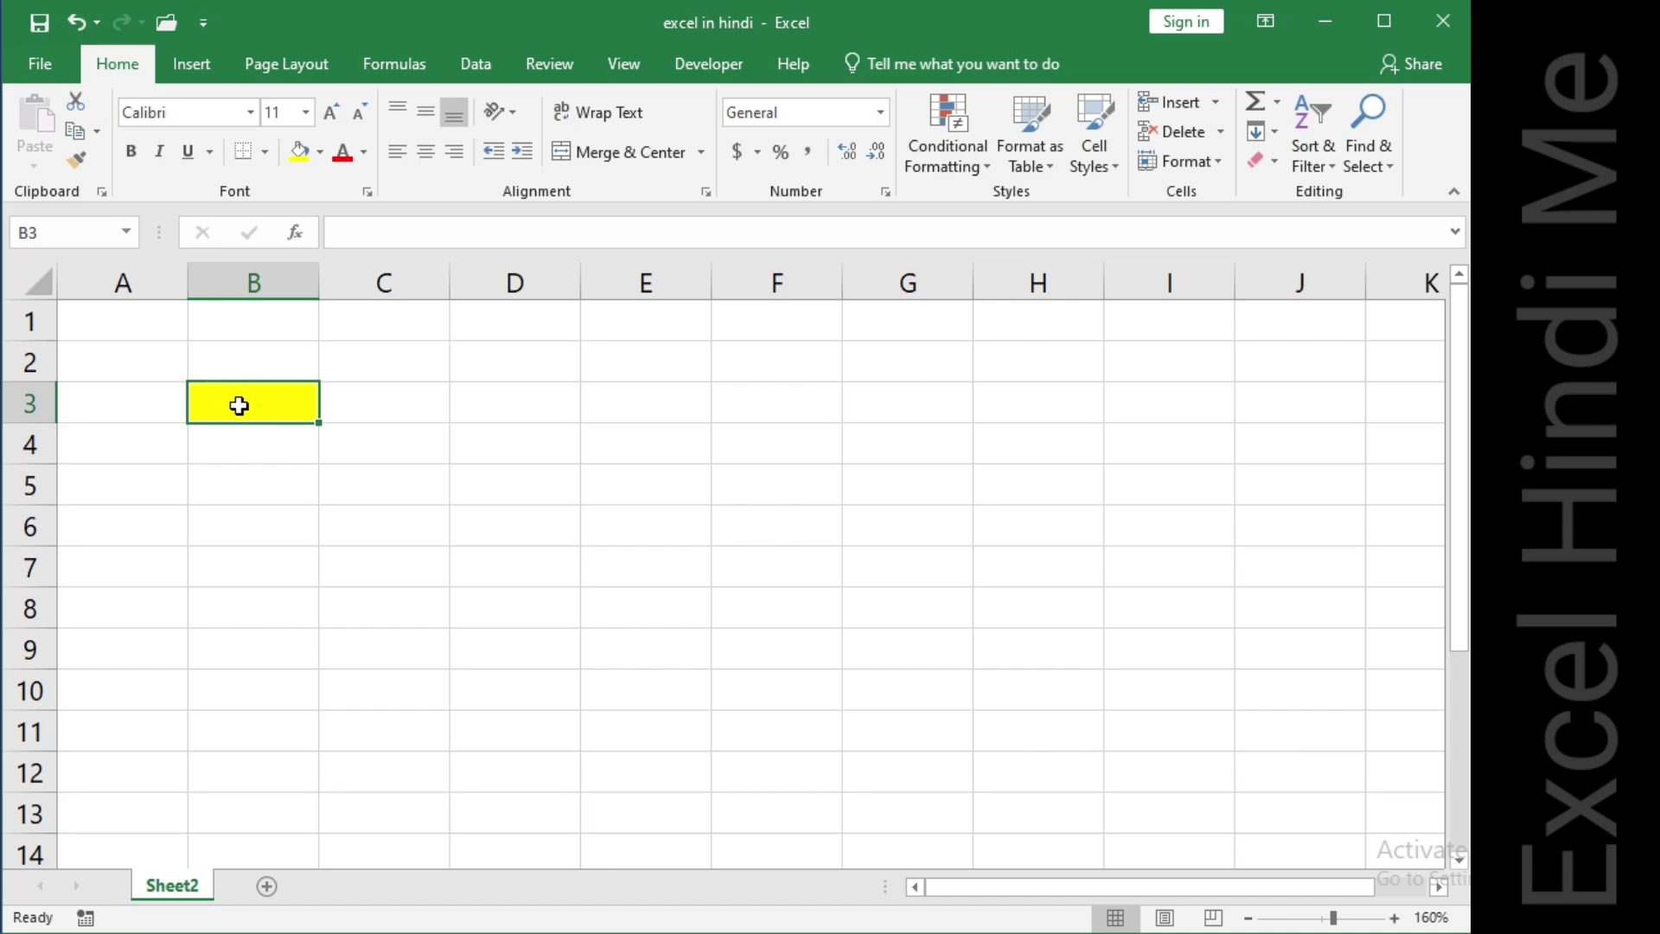
pyautogui.click(59, 235)
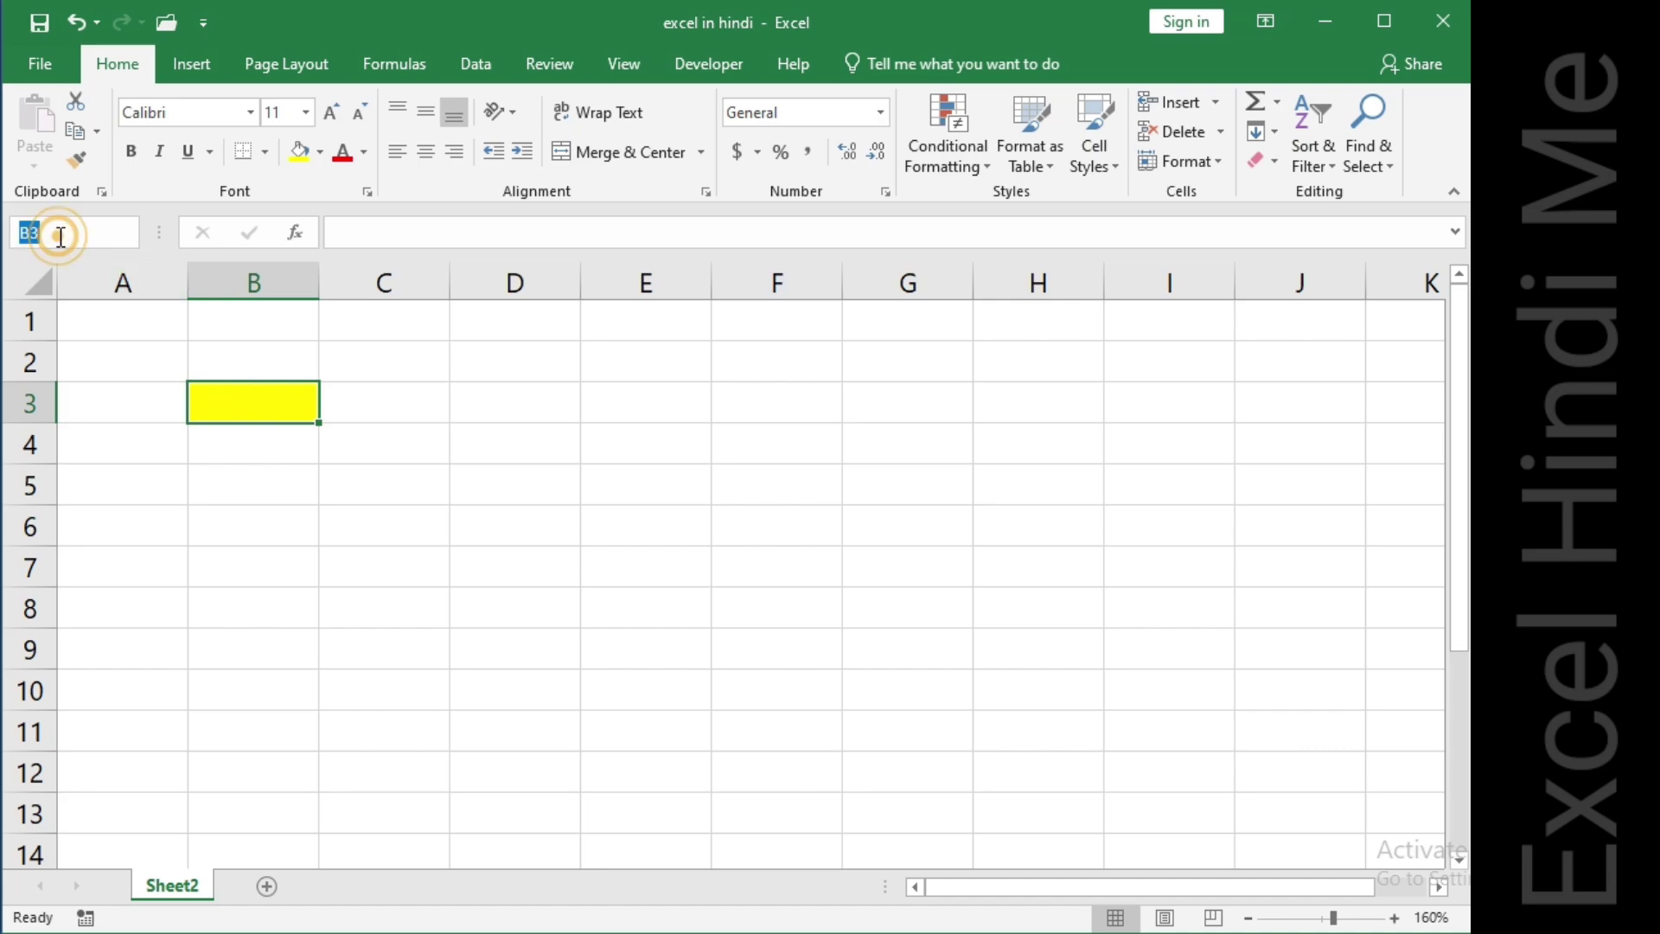
pyautogui.click(264, 406)
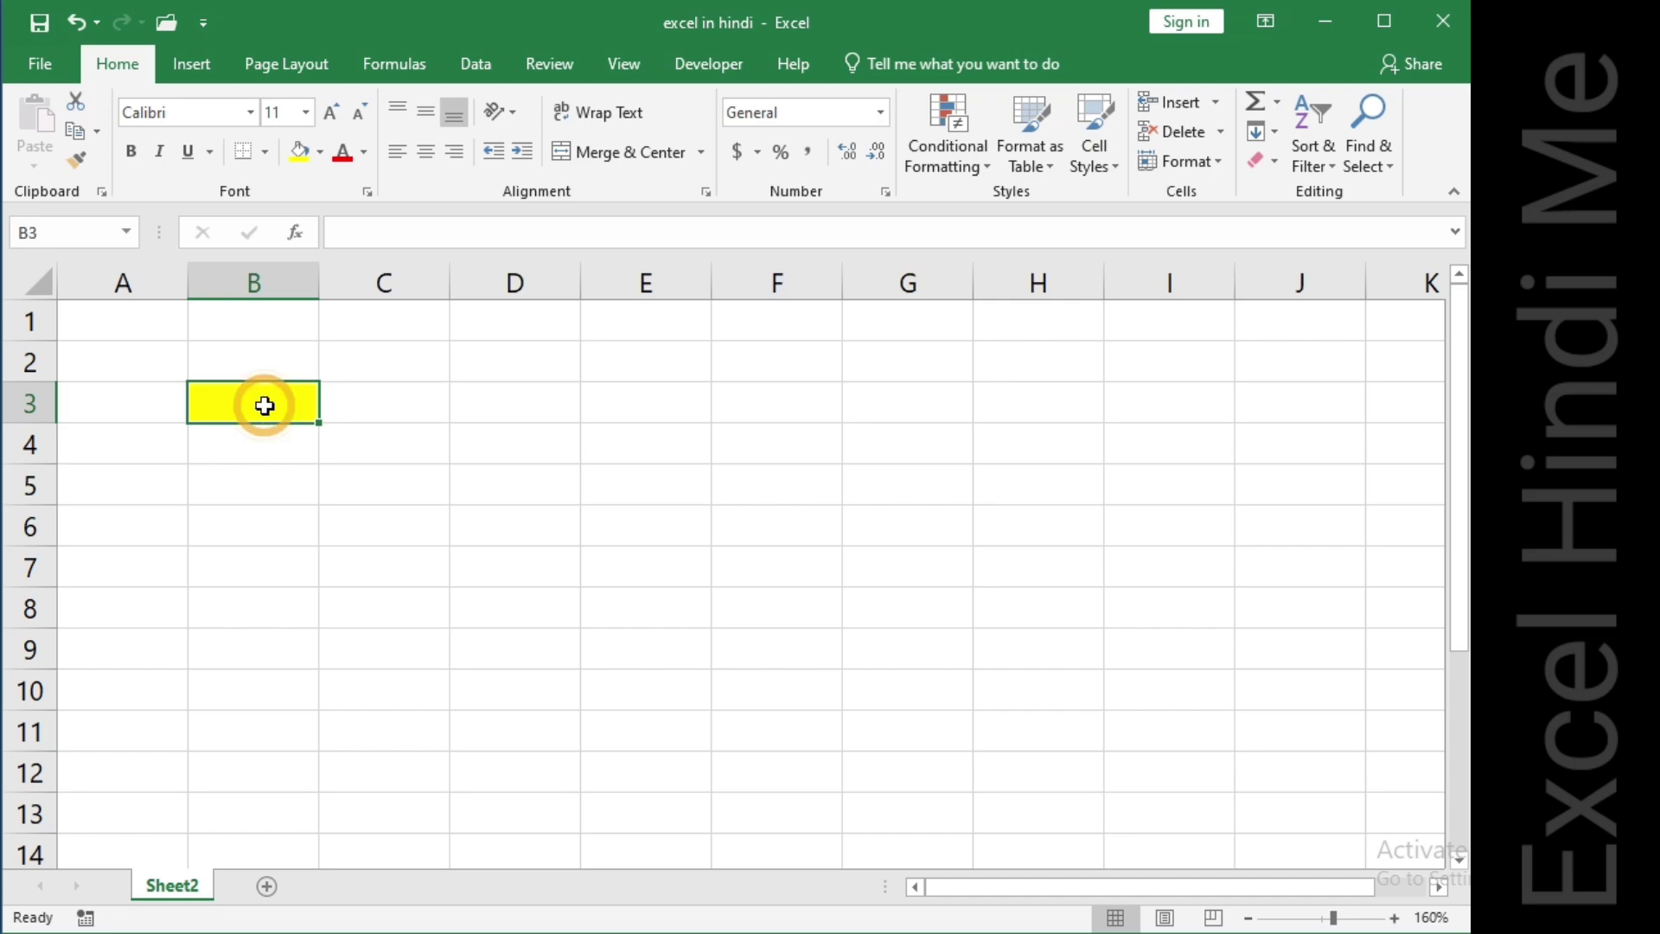
# Select column B and row 3 once more, go back to cell B3, then select column A.
pyautogui.click(256, 273)
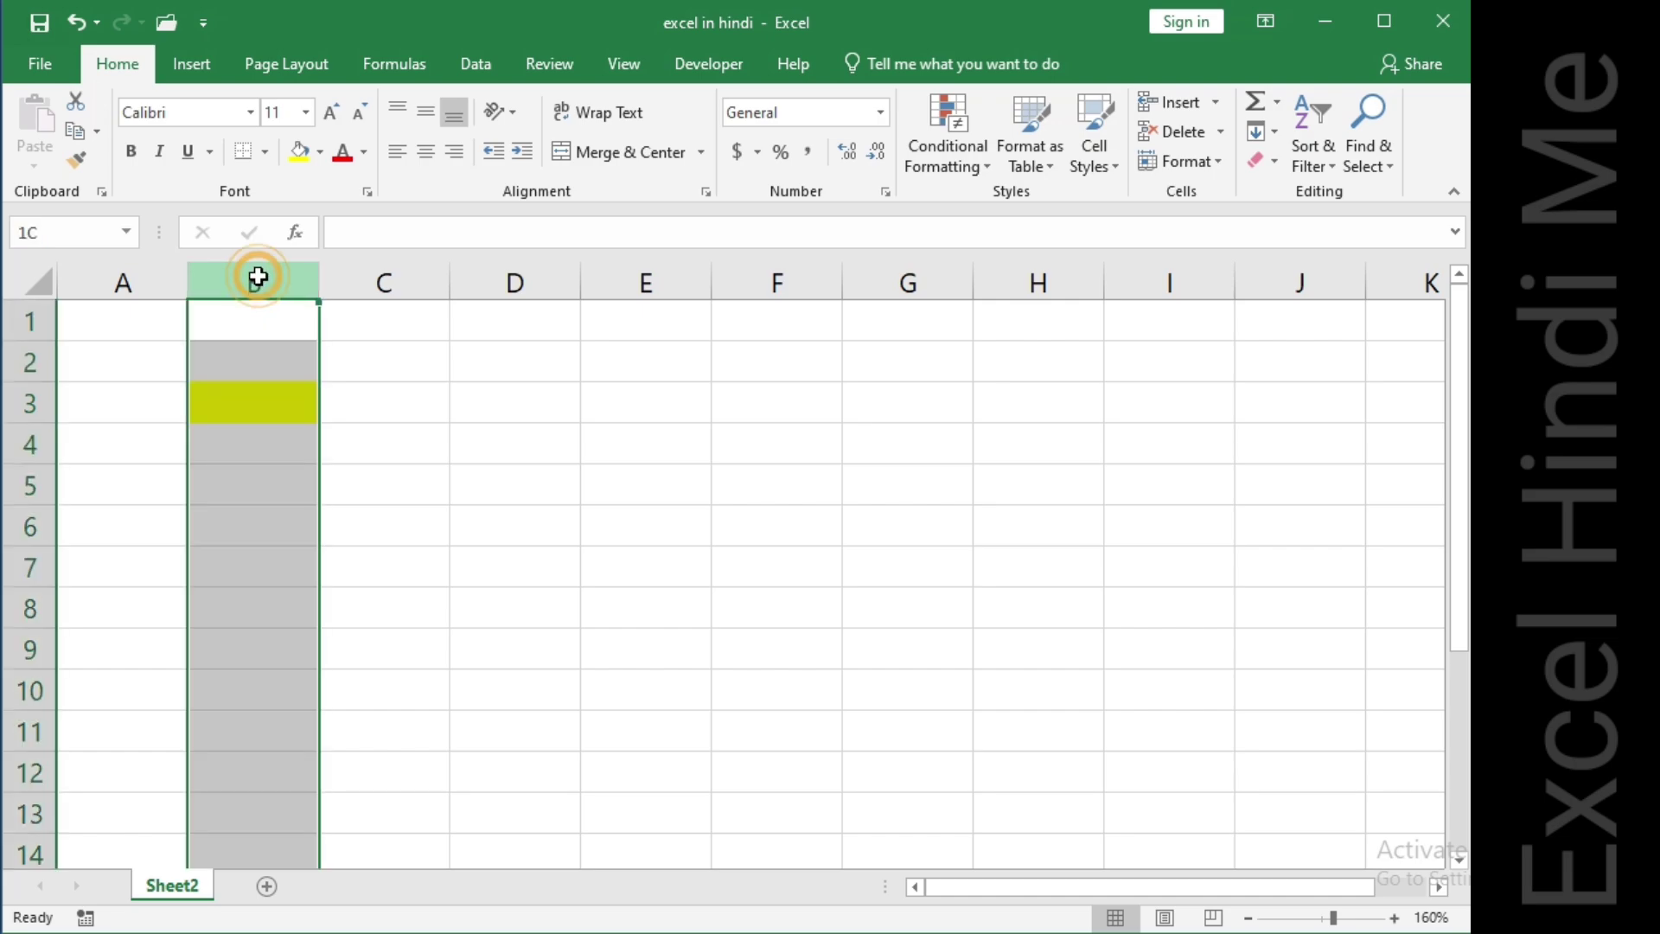
pyautogui.click(7, 403)
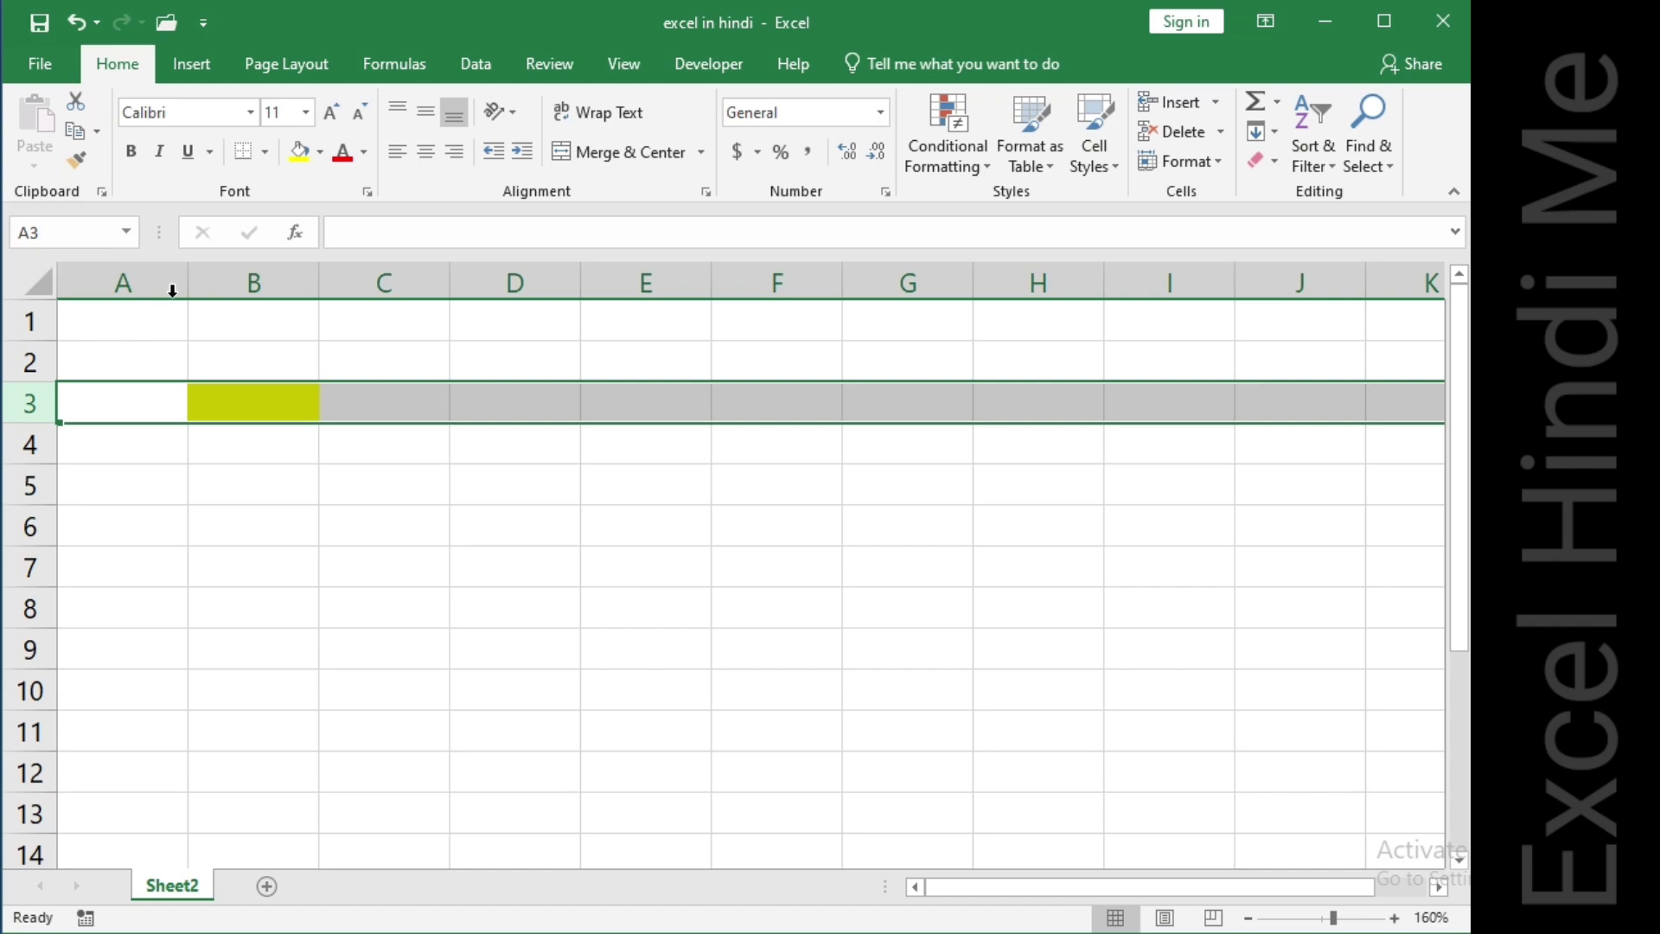
pyautogui.click(252, 391)
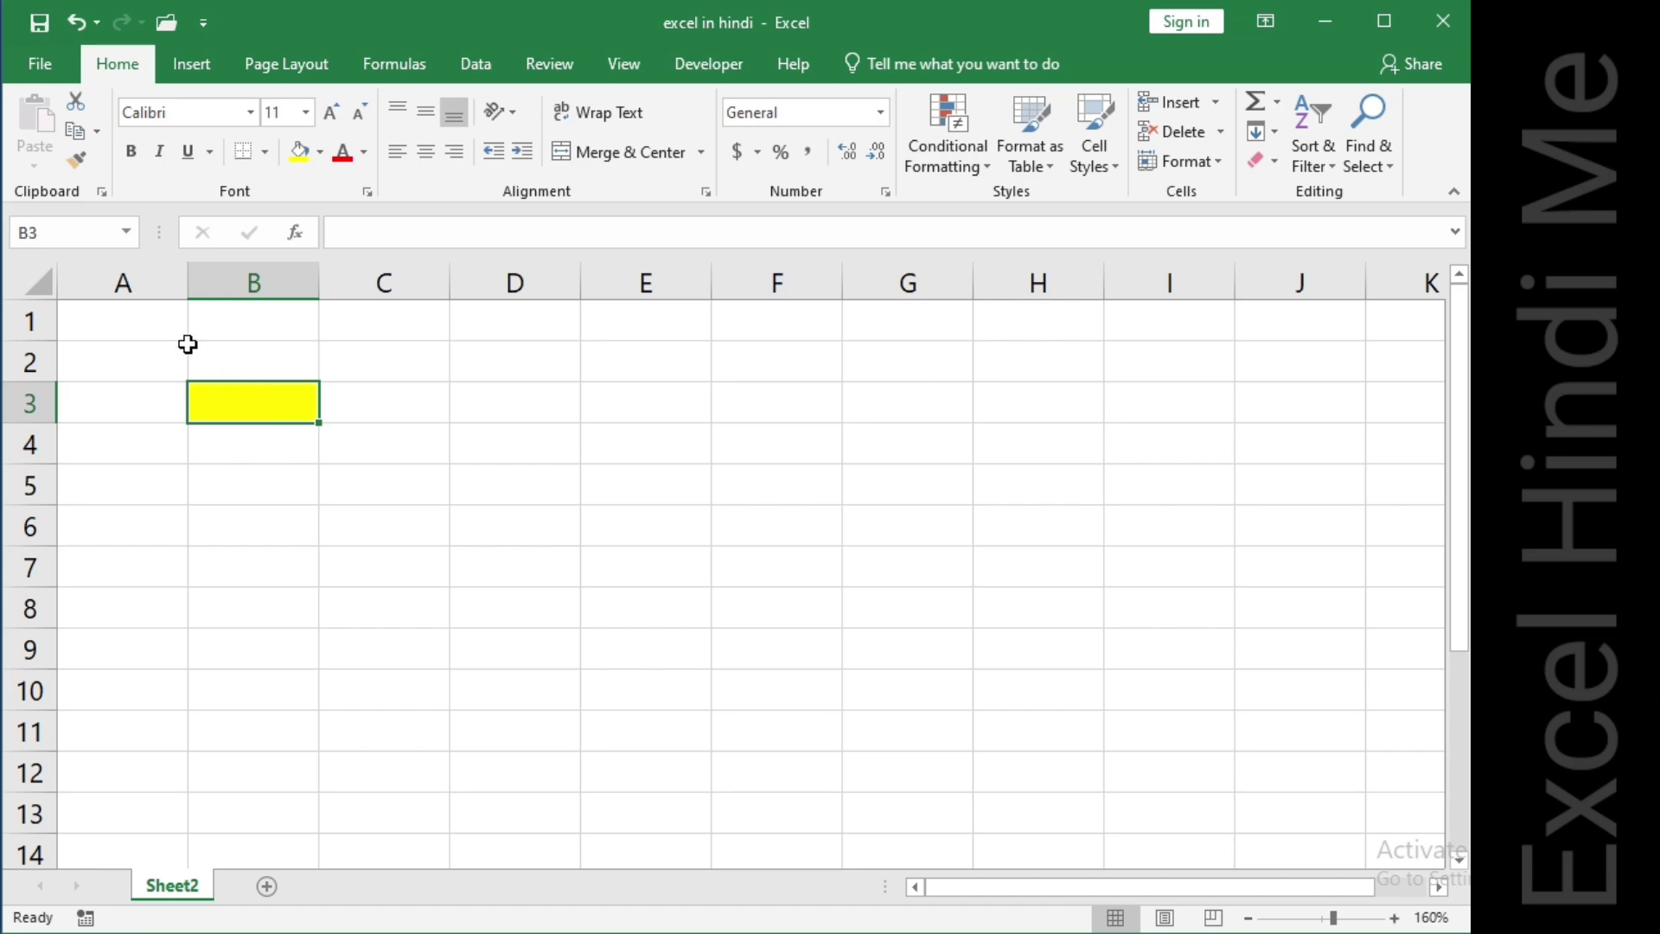
pyautogui.click(161, 326)
pyautogui.click(124, 283)
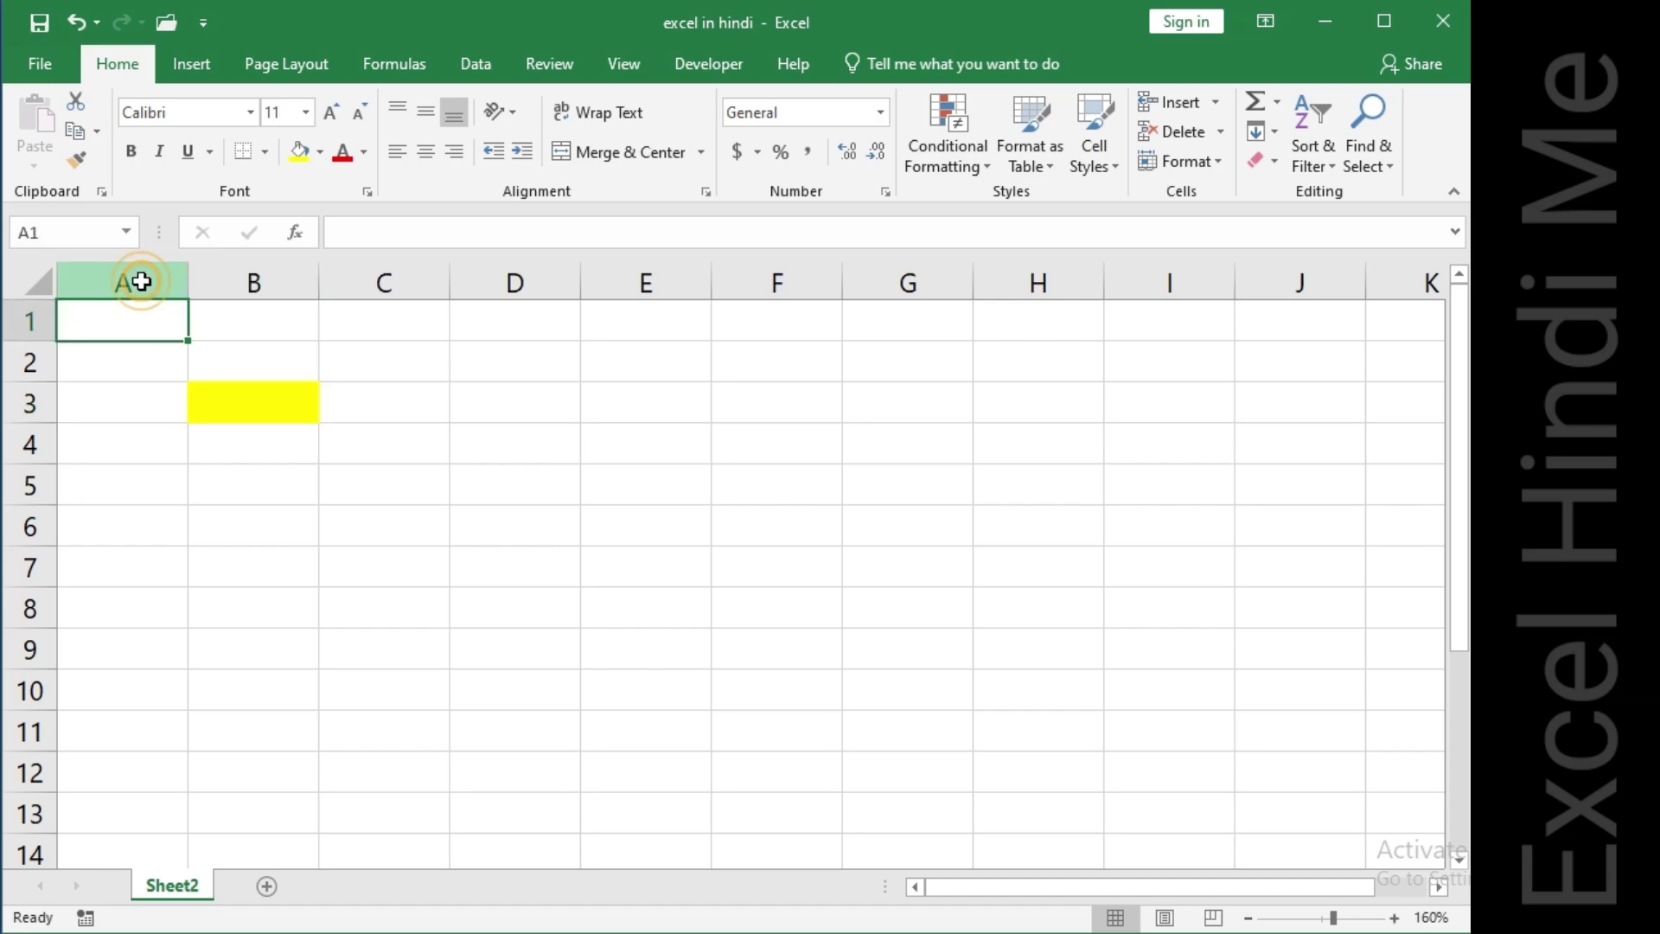
# Select row 1 and cell A1, then undo the yellow fill on cell B3.
pyautogui.click(17, 327)
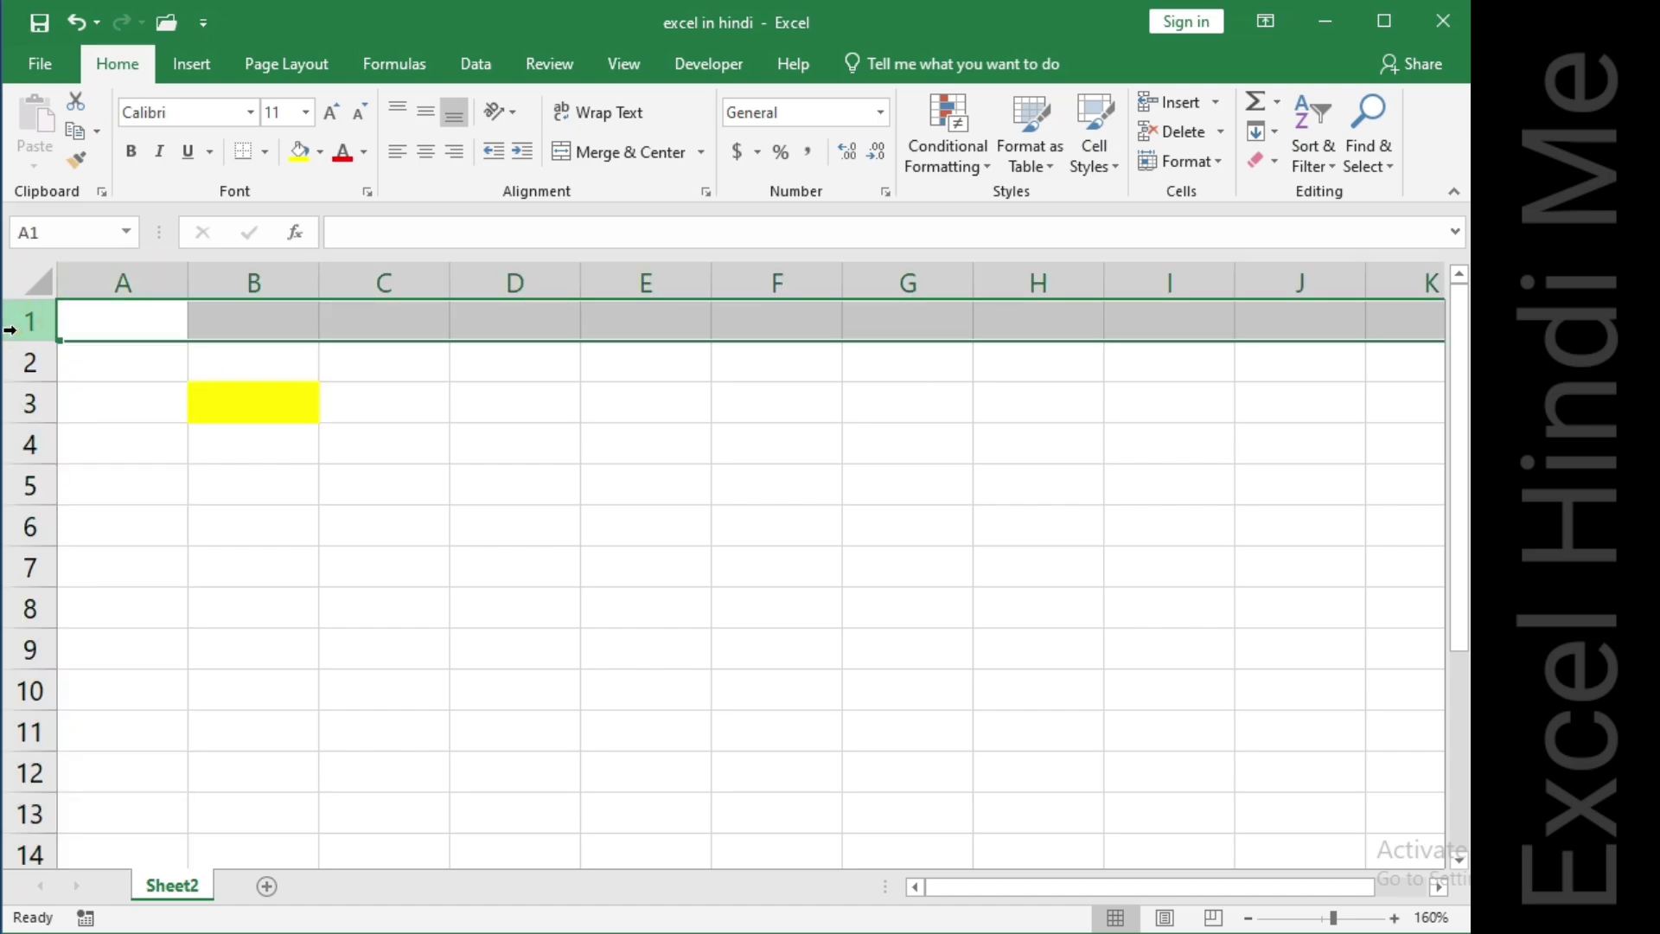
pyautogui.click(123, 316)
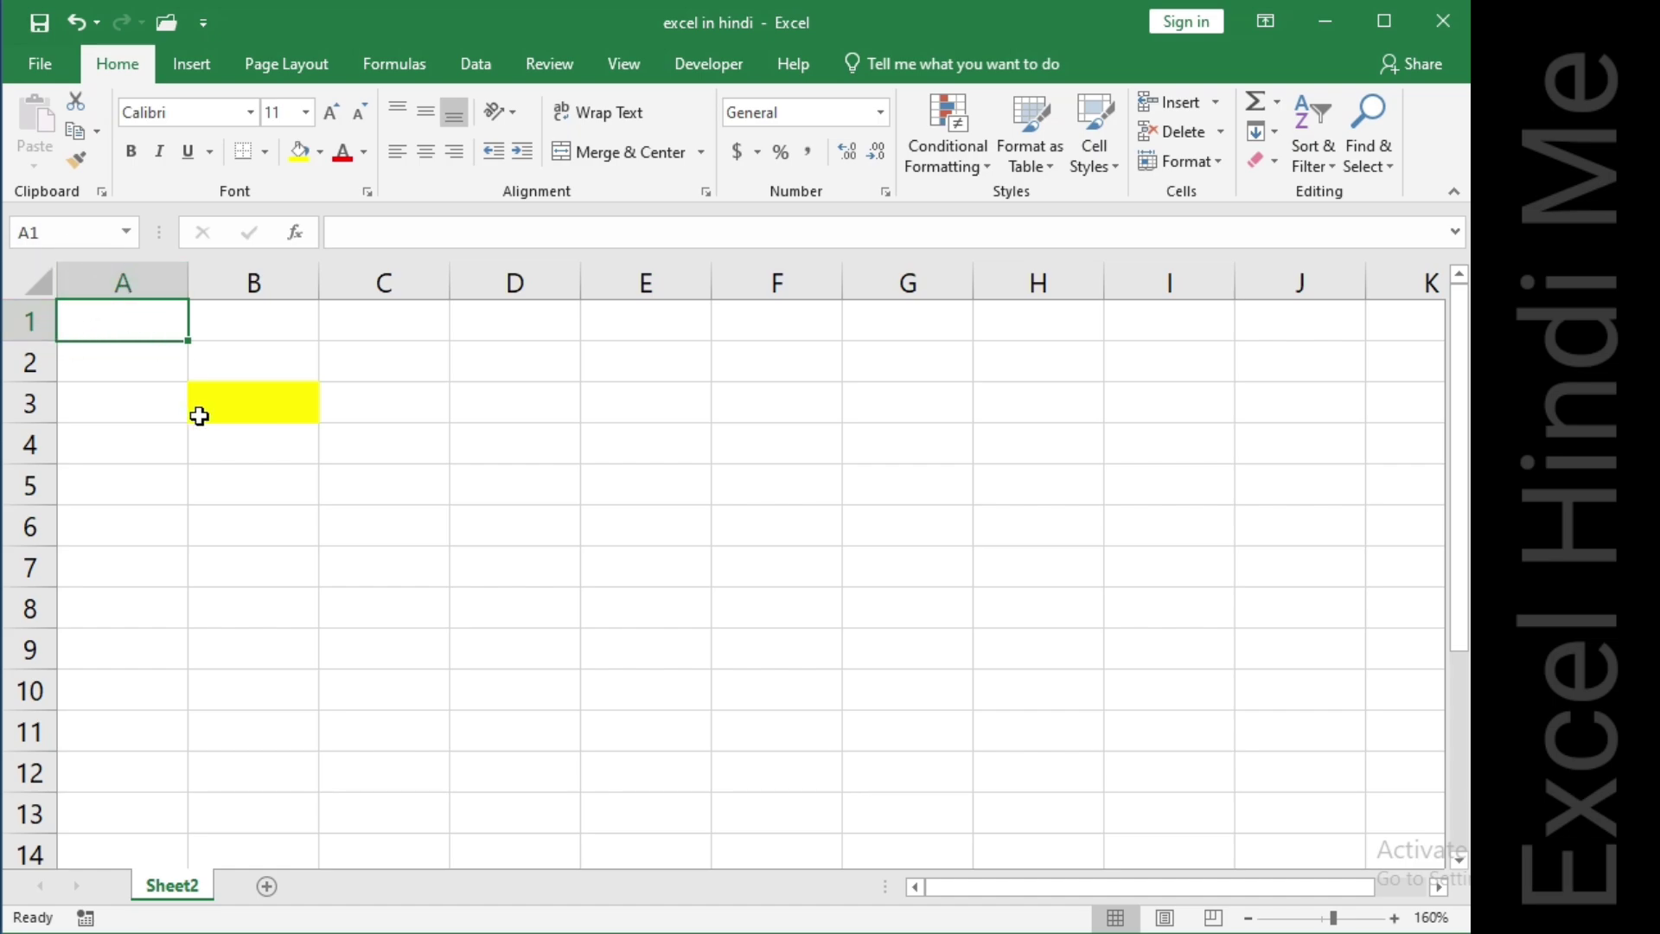
pyautogui.click(220, 409)
pyautogui.hotkey('ctrl', 'z')
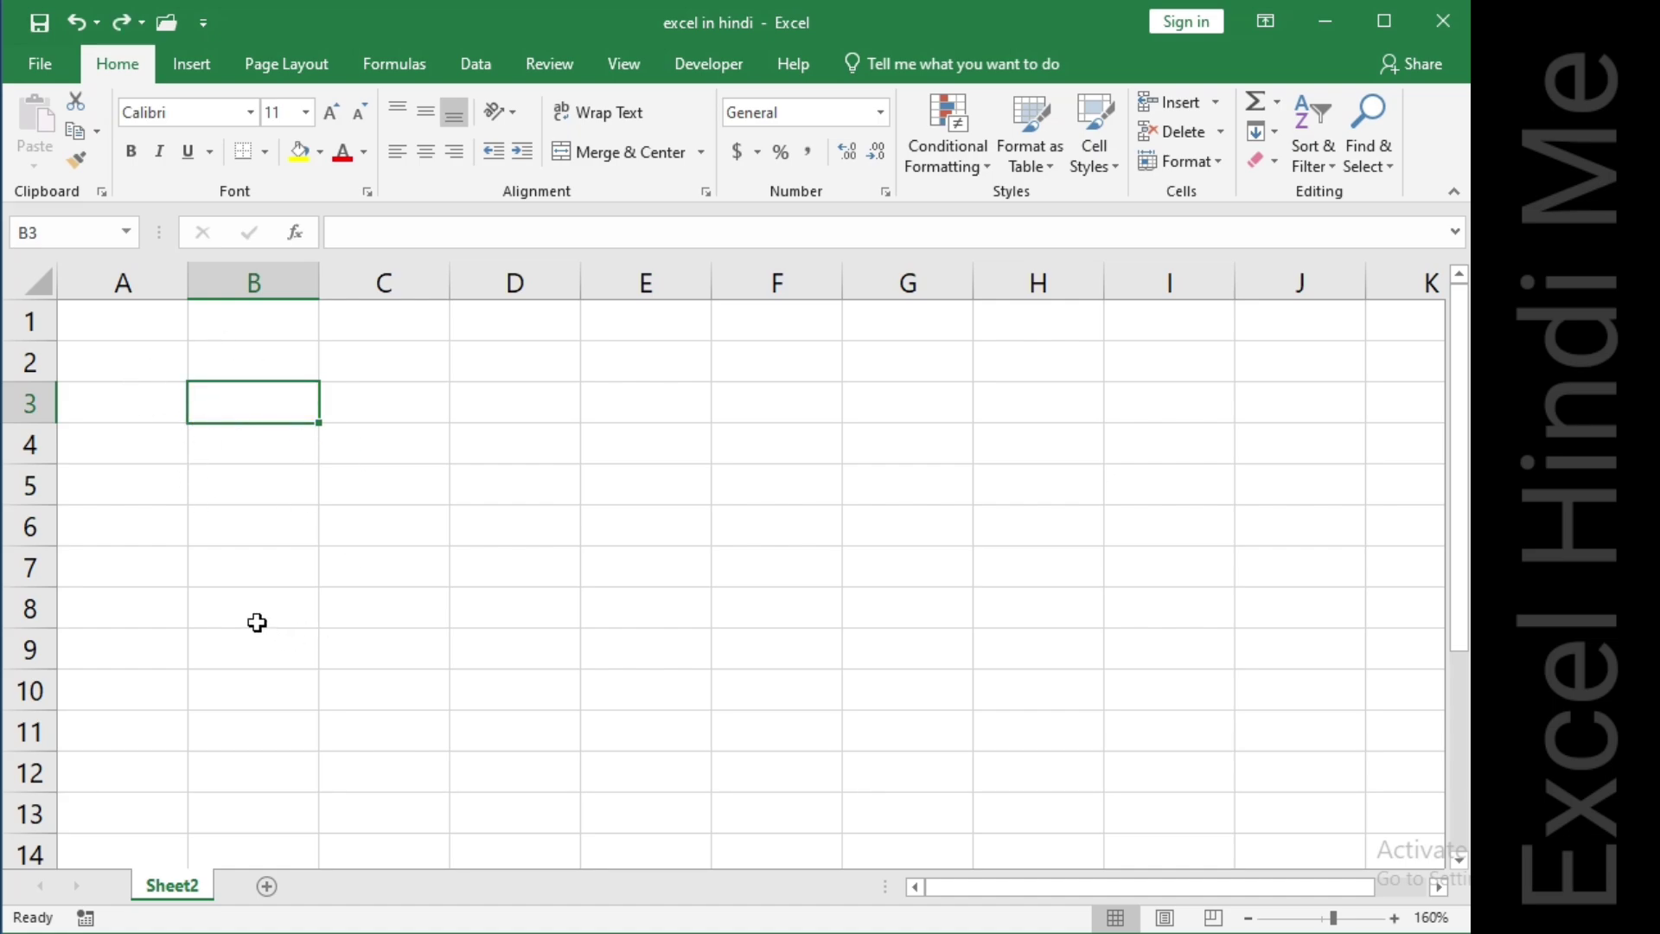
# Enter the column headers name in A1 and number in B1.
pyautogui.click(162, 332)
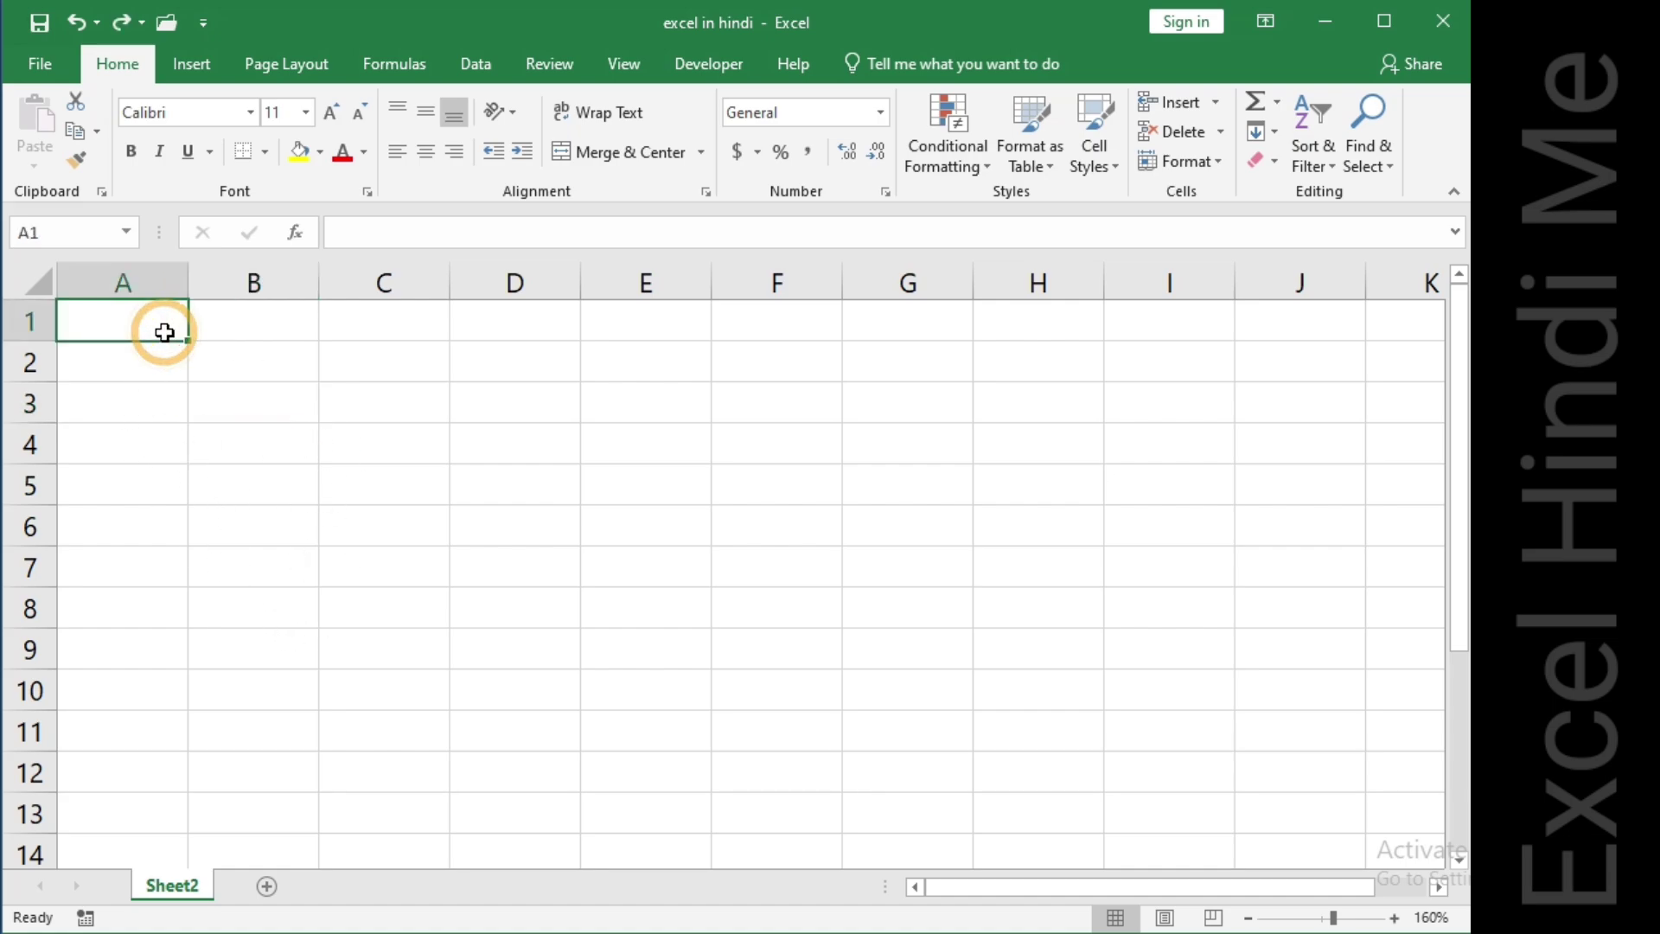
pyautogui.click(255, 355)
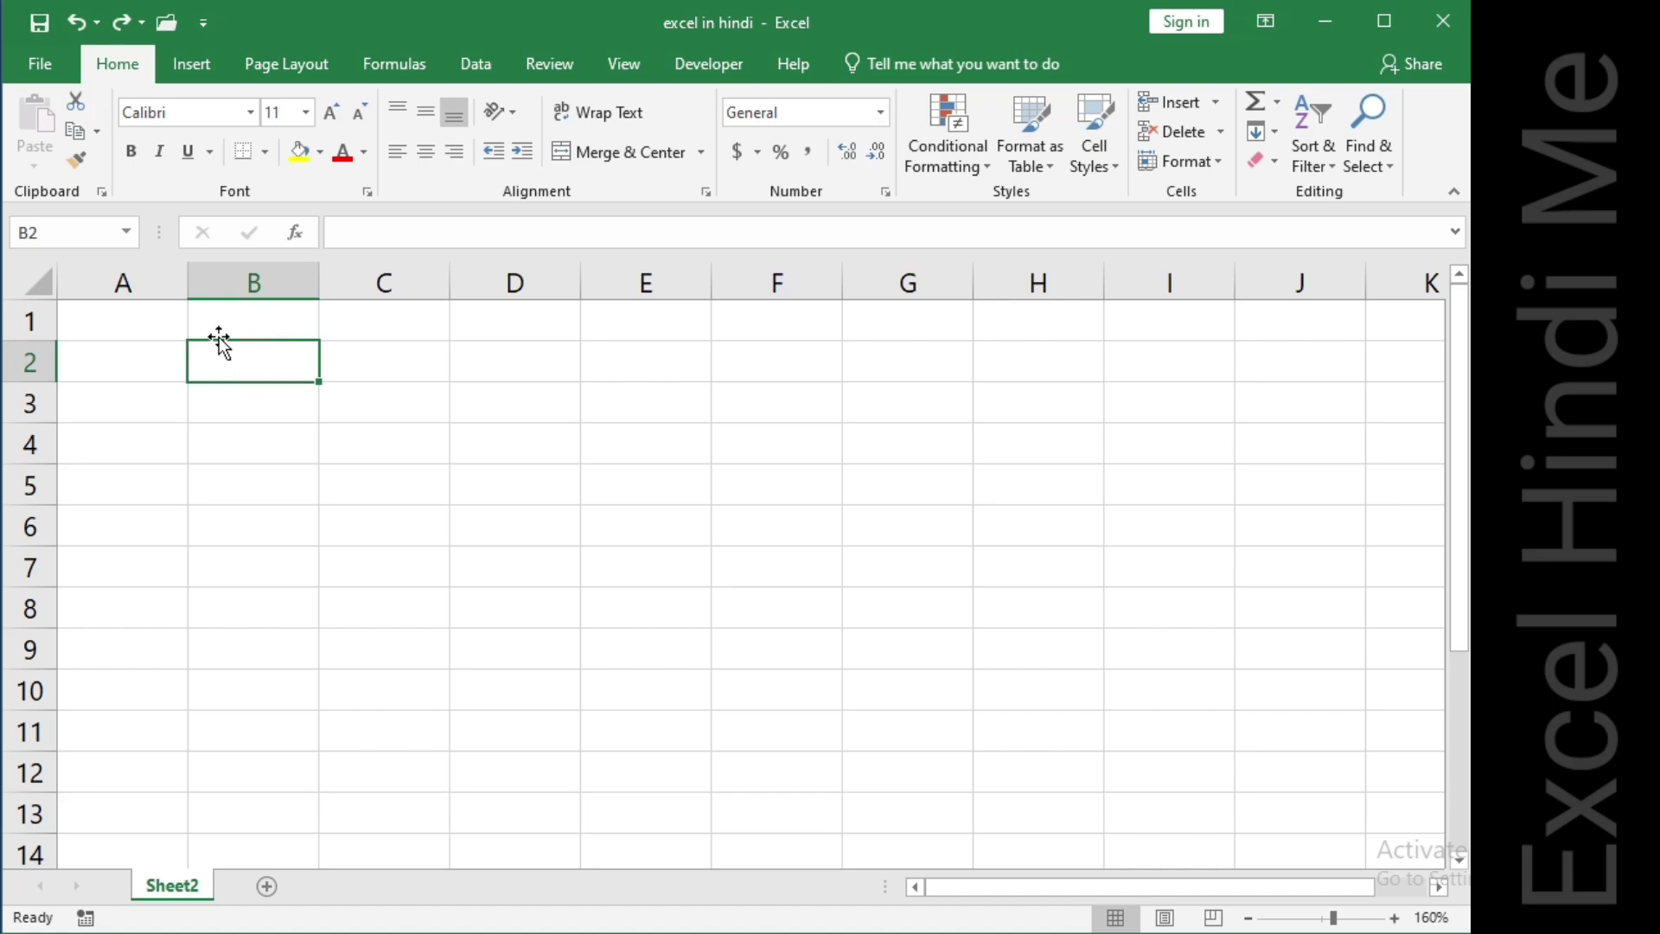
pyautogui.click(151, 322)
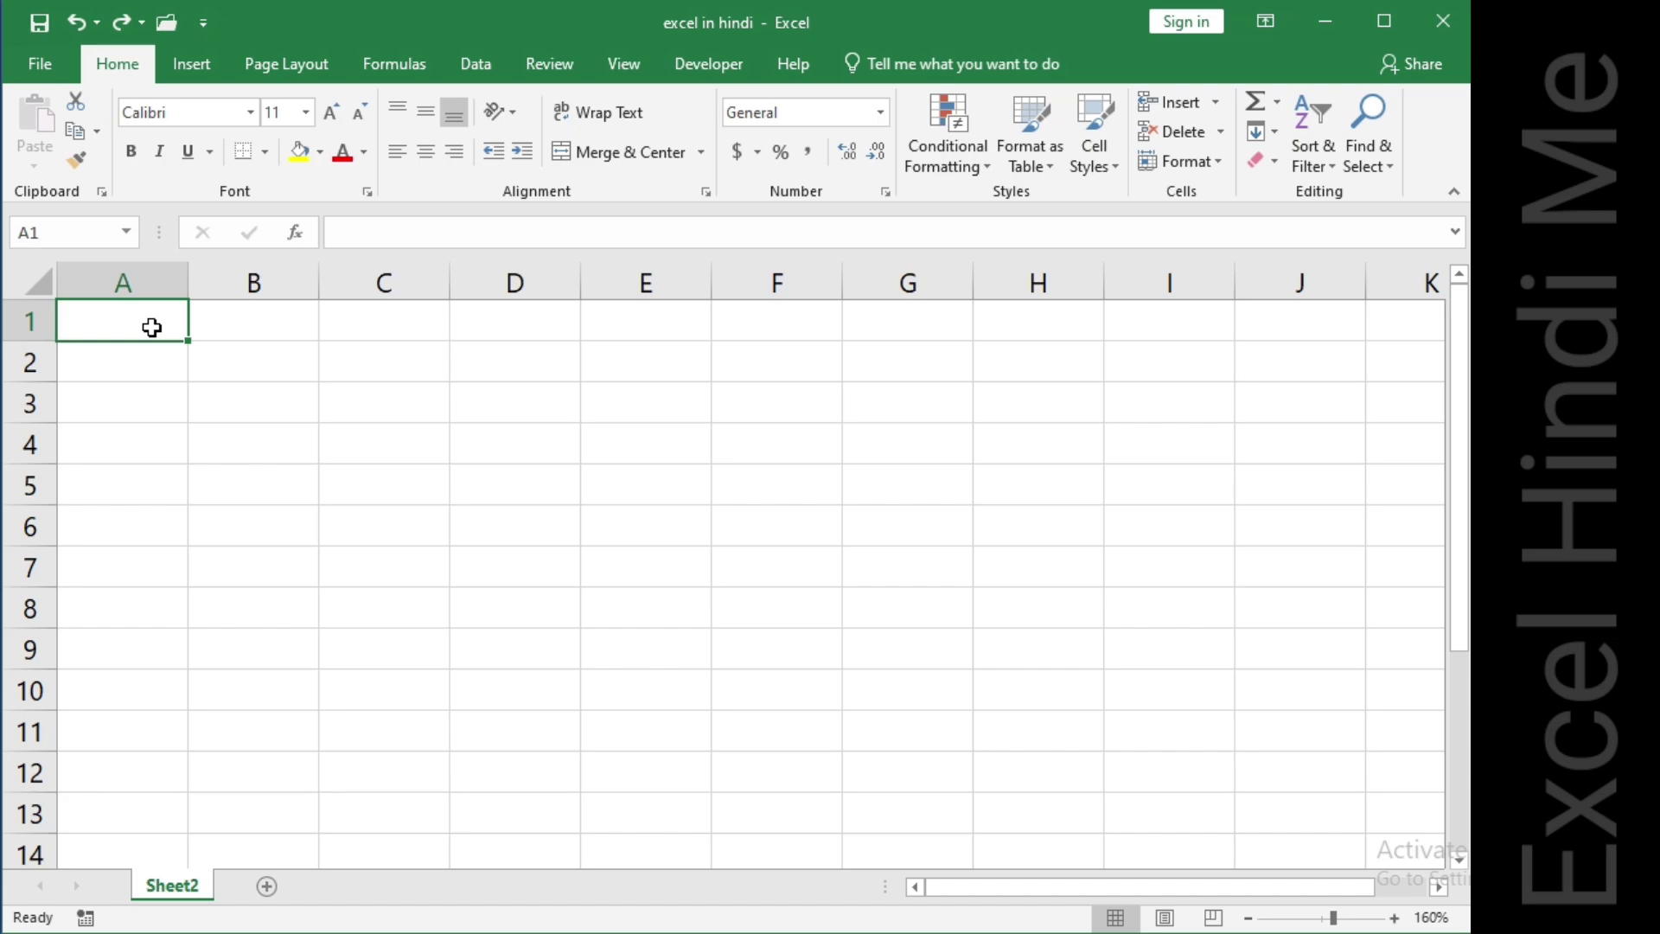
pyautogui.write('name')
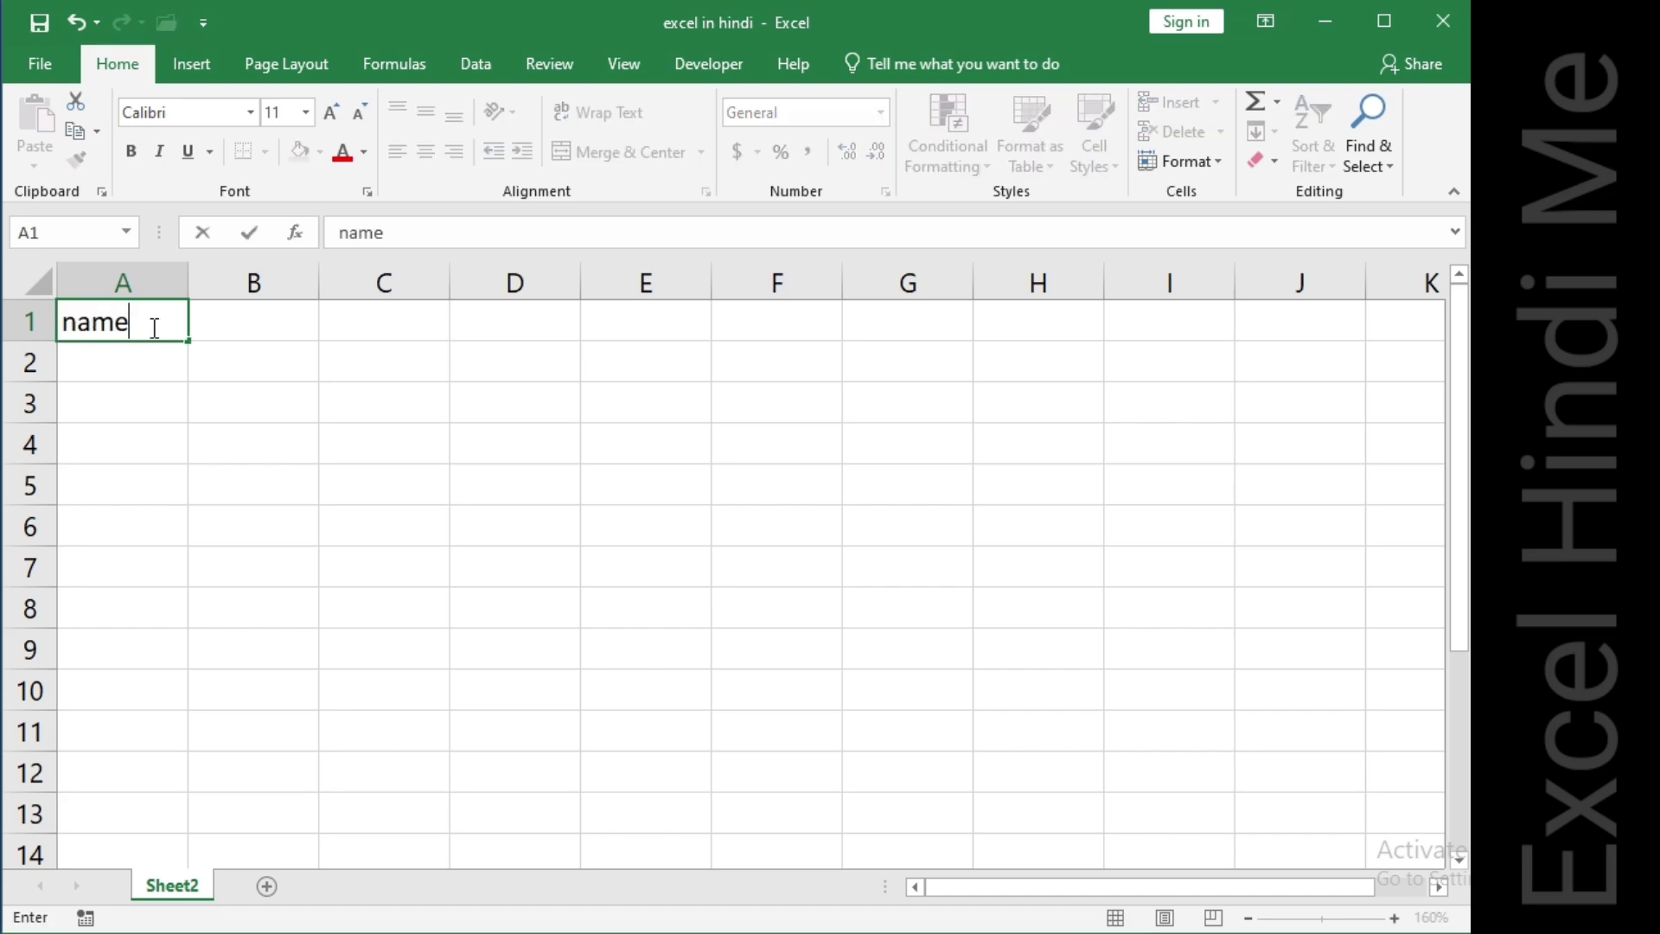
pyautogui.press('Tab')
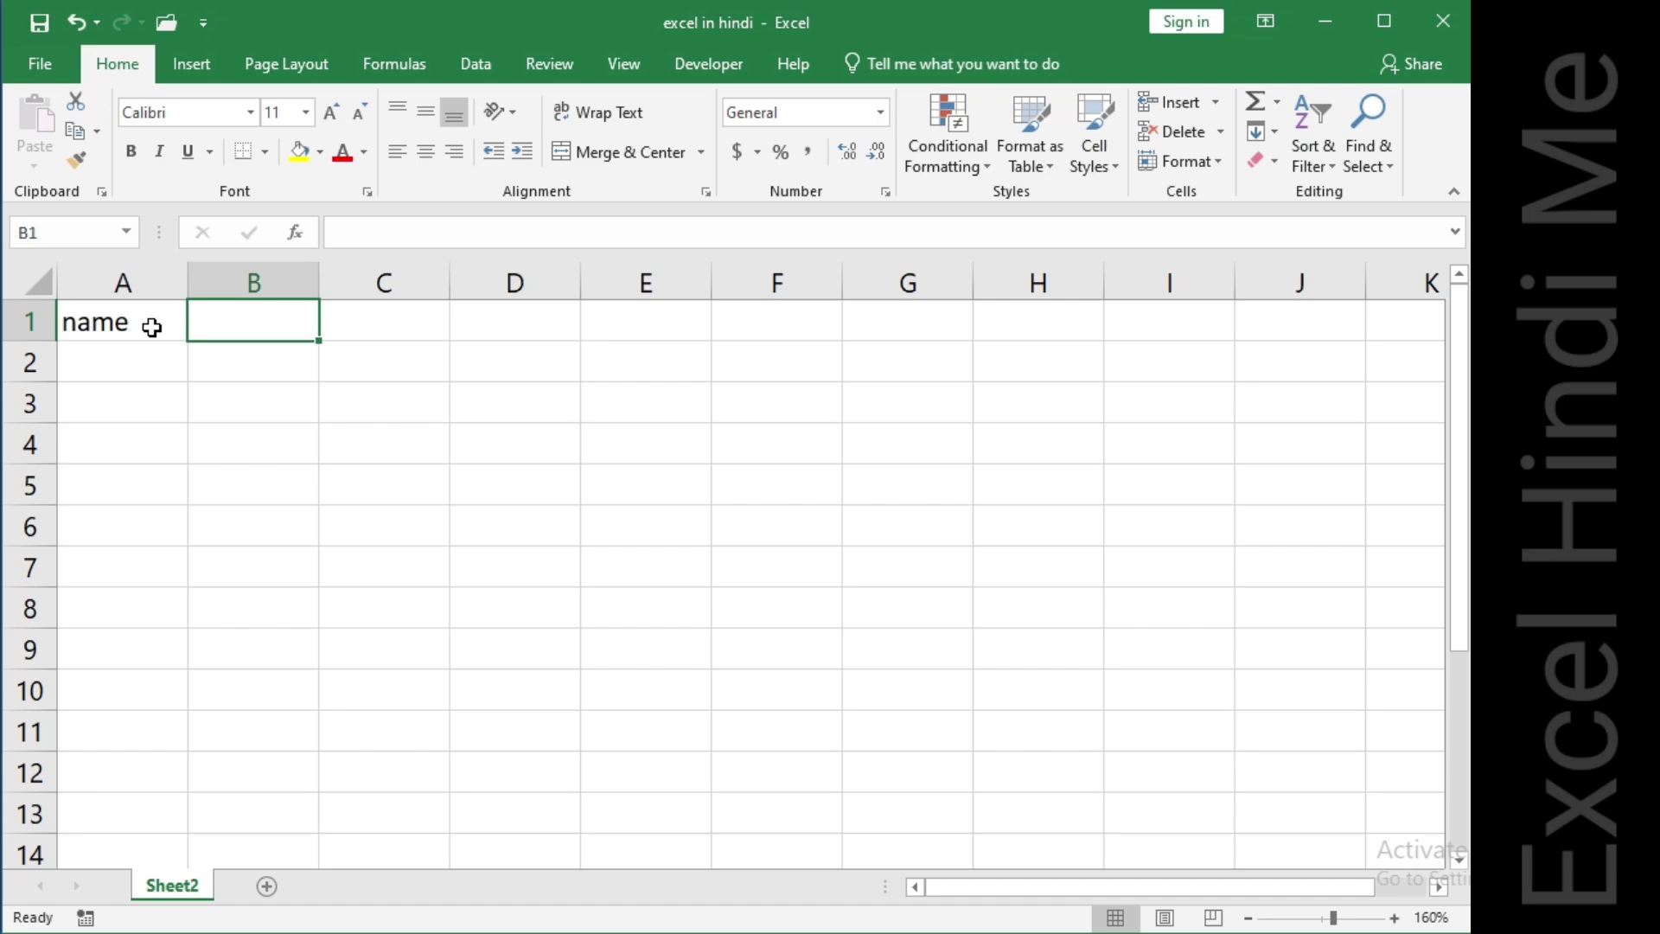
pyautogui.write('nu')
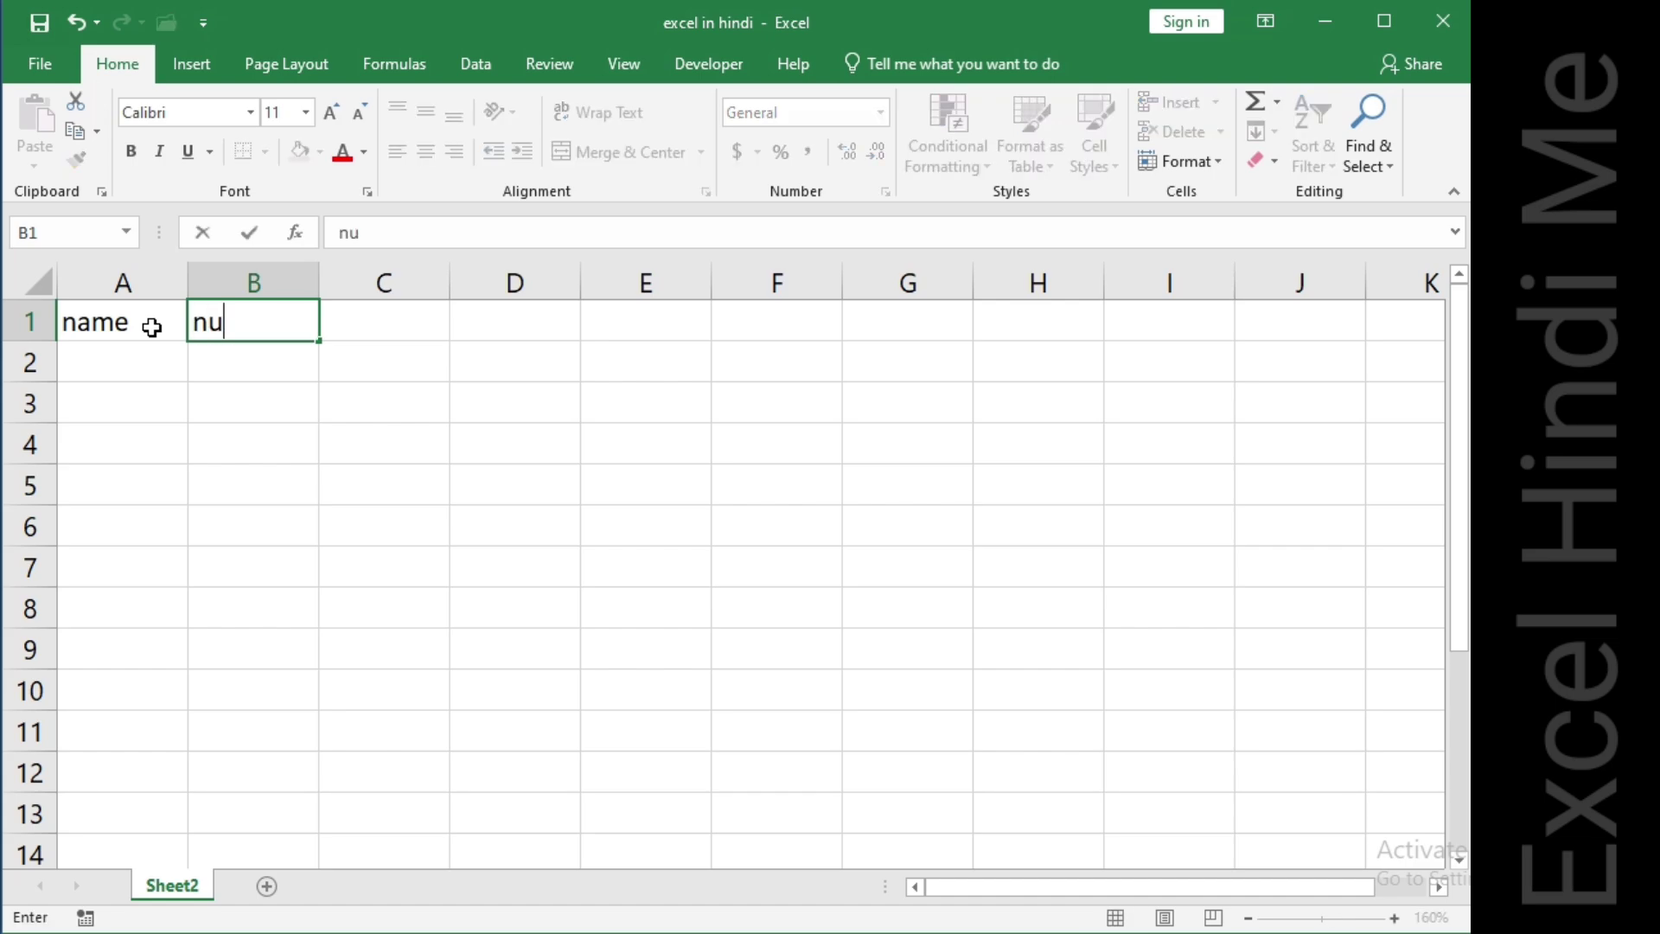
pyautogui.write('mber')
pyautogui.press('Tab')
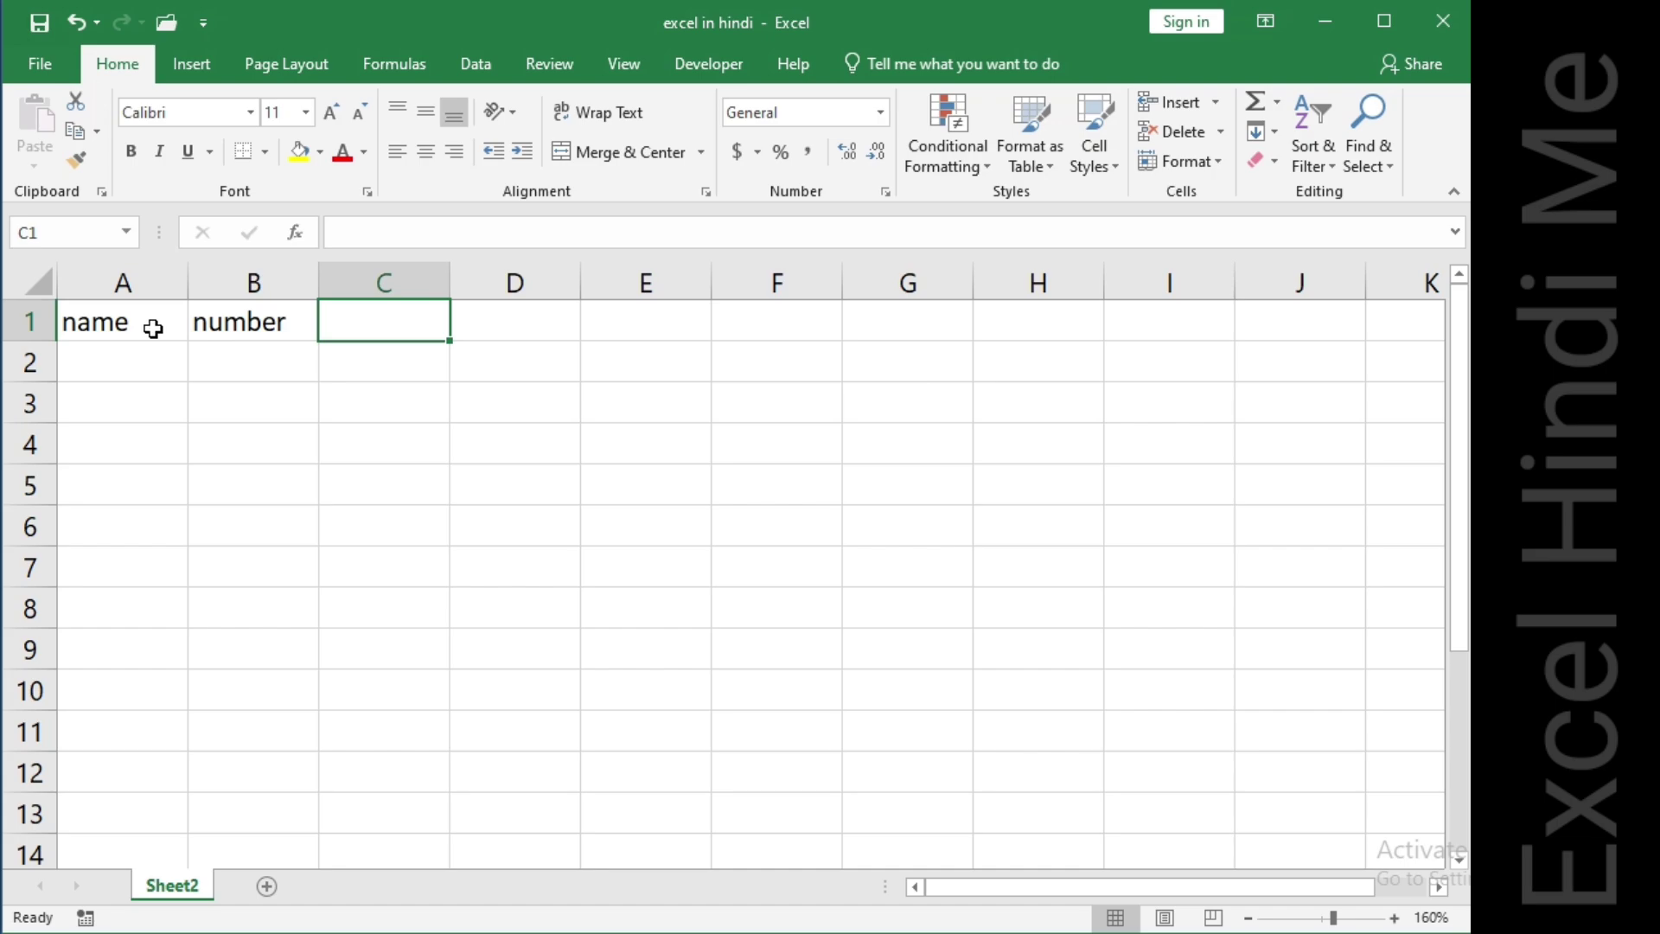
# Enter a sample person's name in A2 and 123 in B2.
pyautogui.click(154, 361)
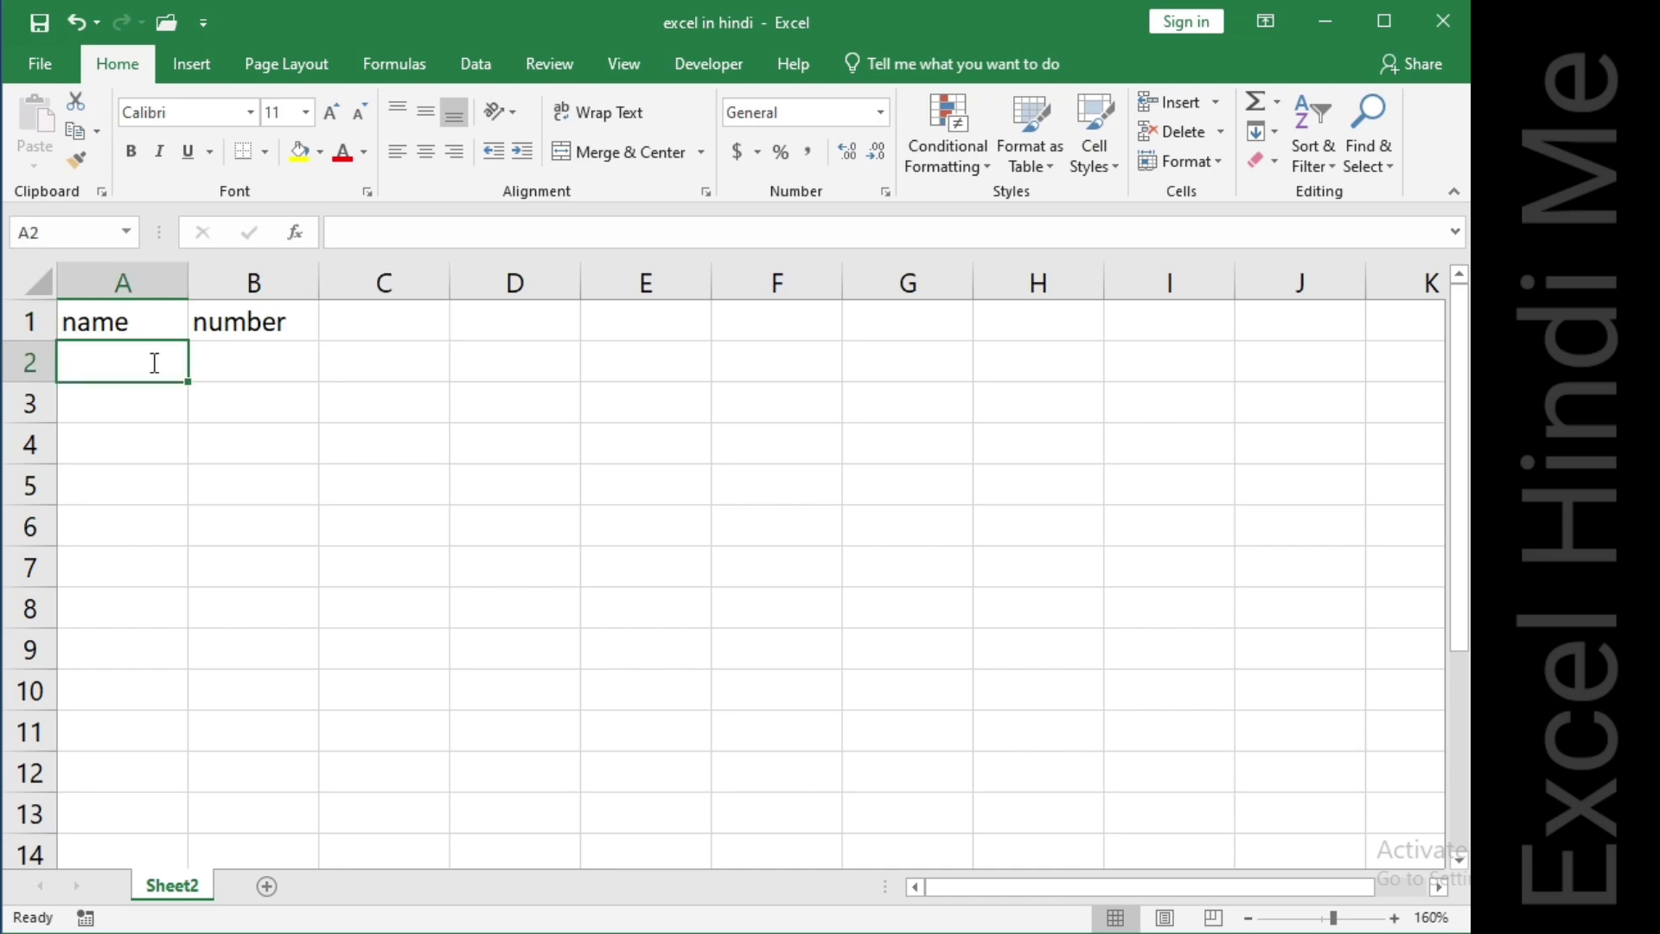
pyautogui.write('alok')
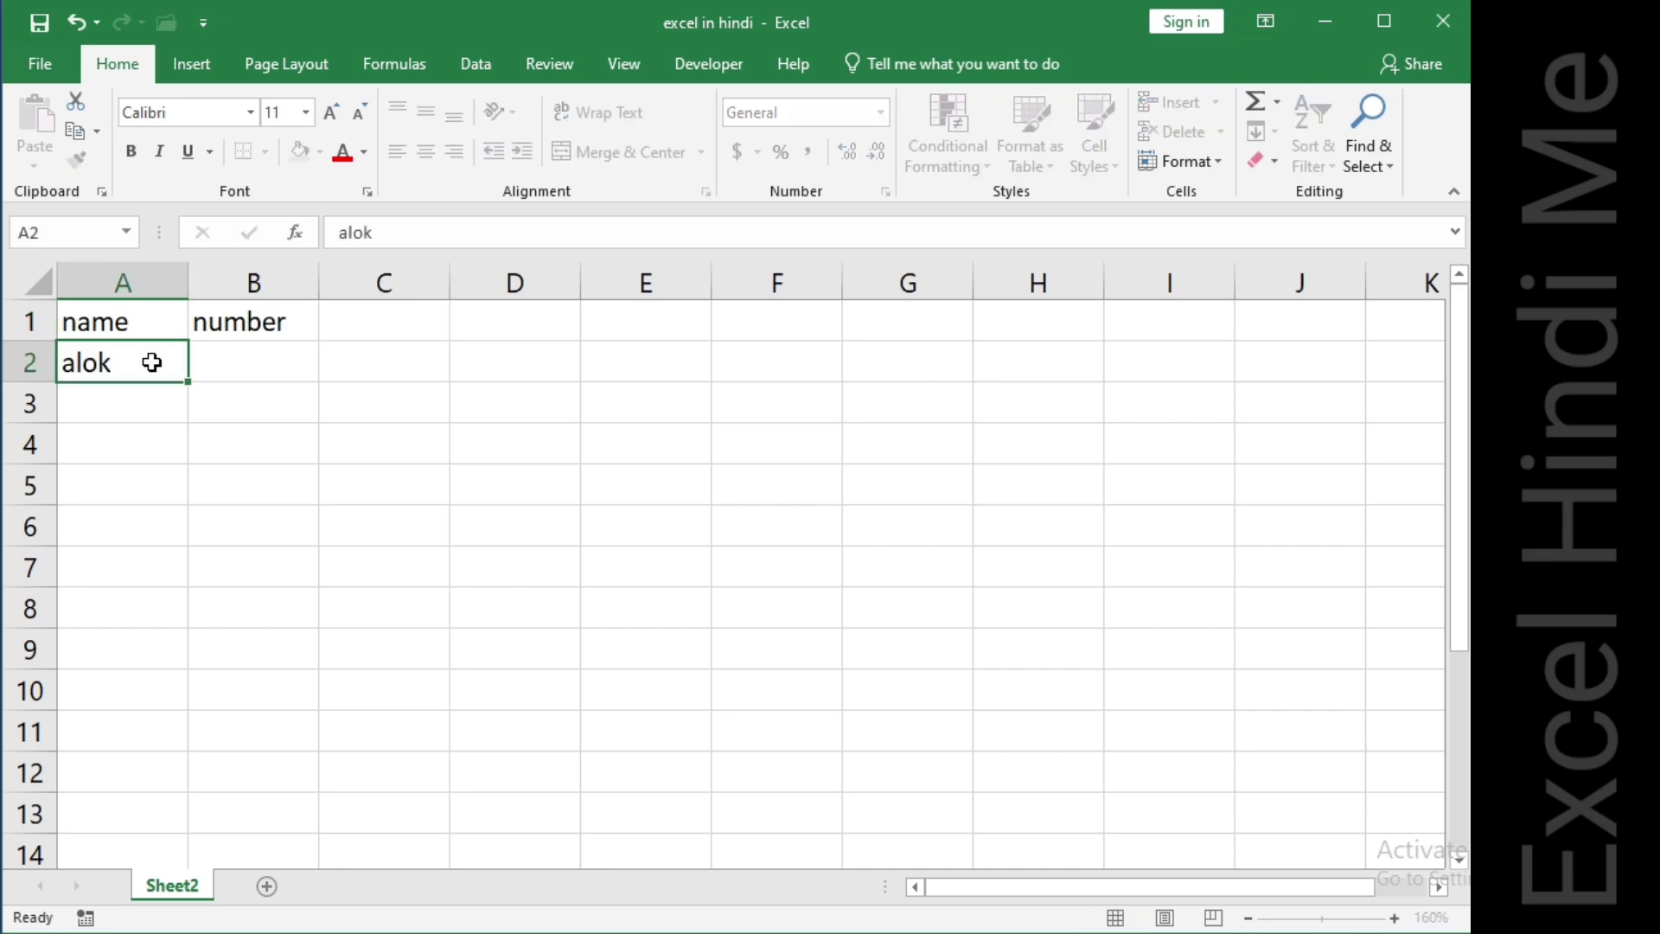
pyautogui.press('Tab')
pyautogui.write('12')
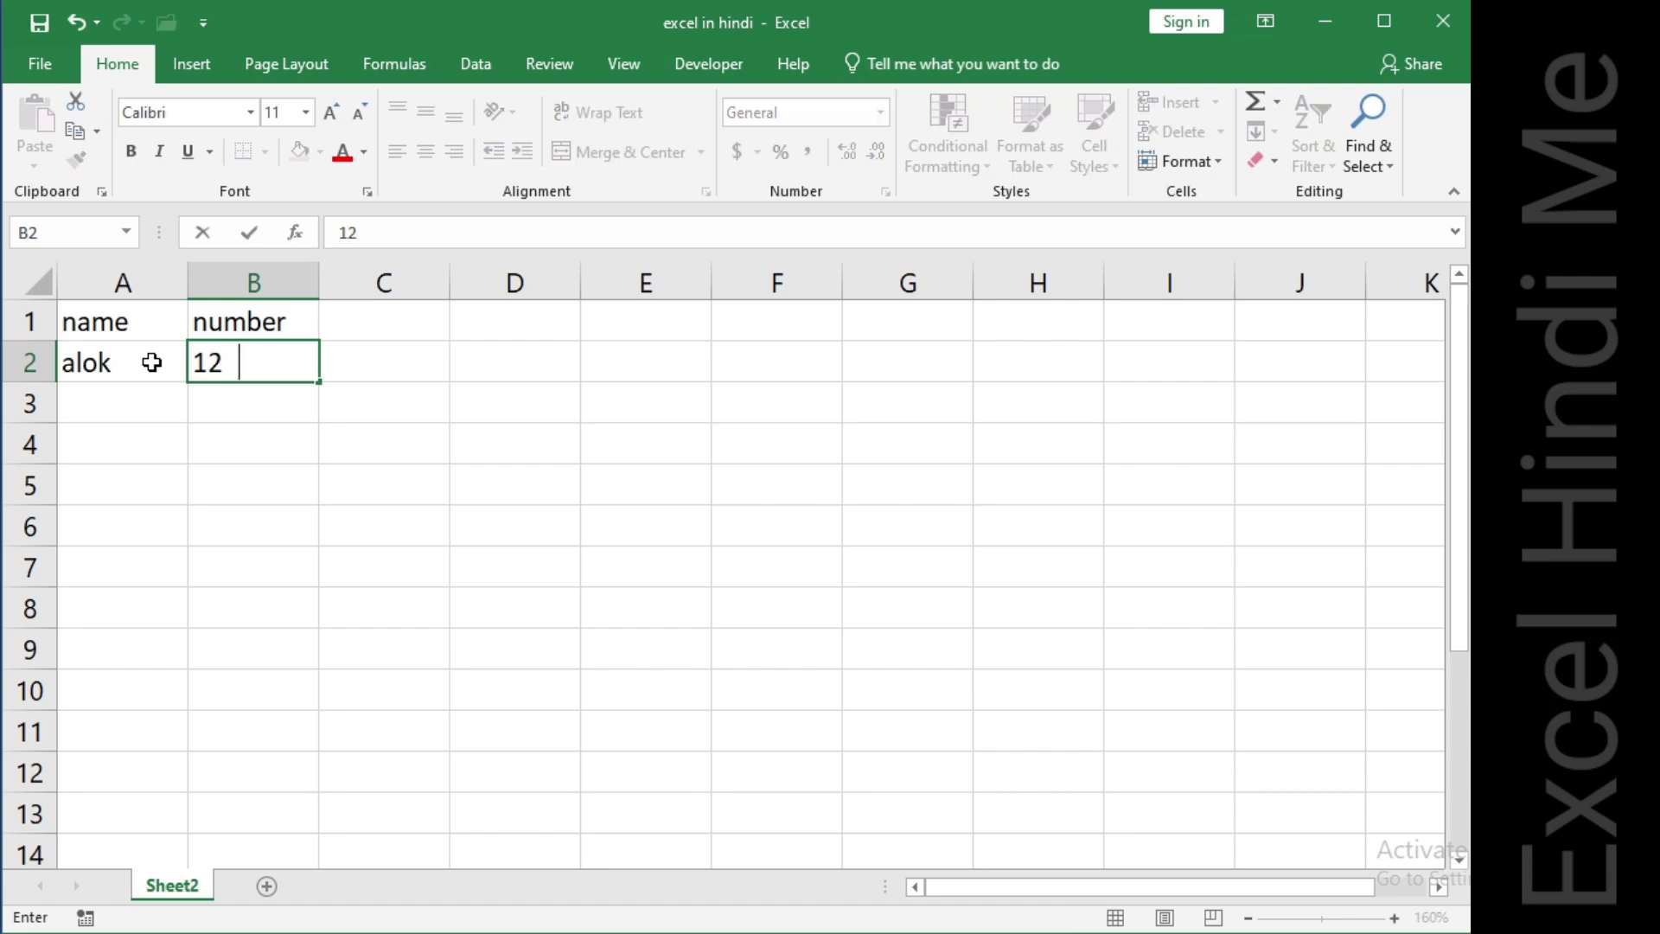
pyautogui.press('Tab')
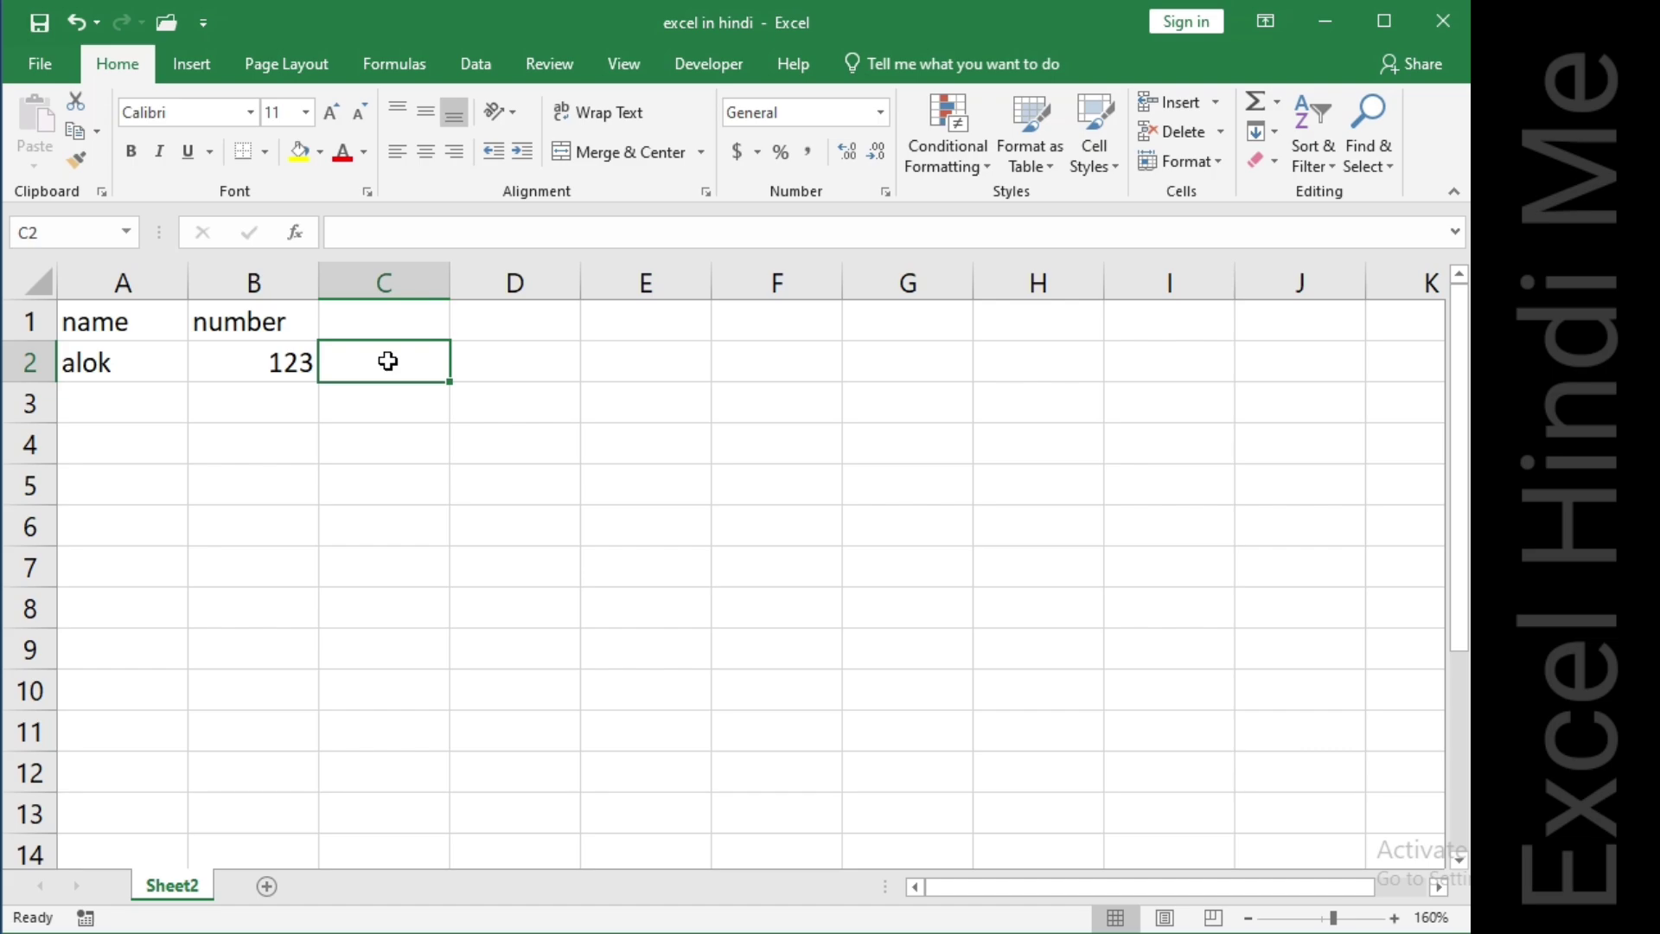
# Enter 22.56 in B3 and a second sample person's name in A3.
pyautogui.click(238, 403)
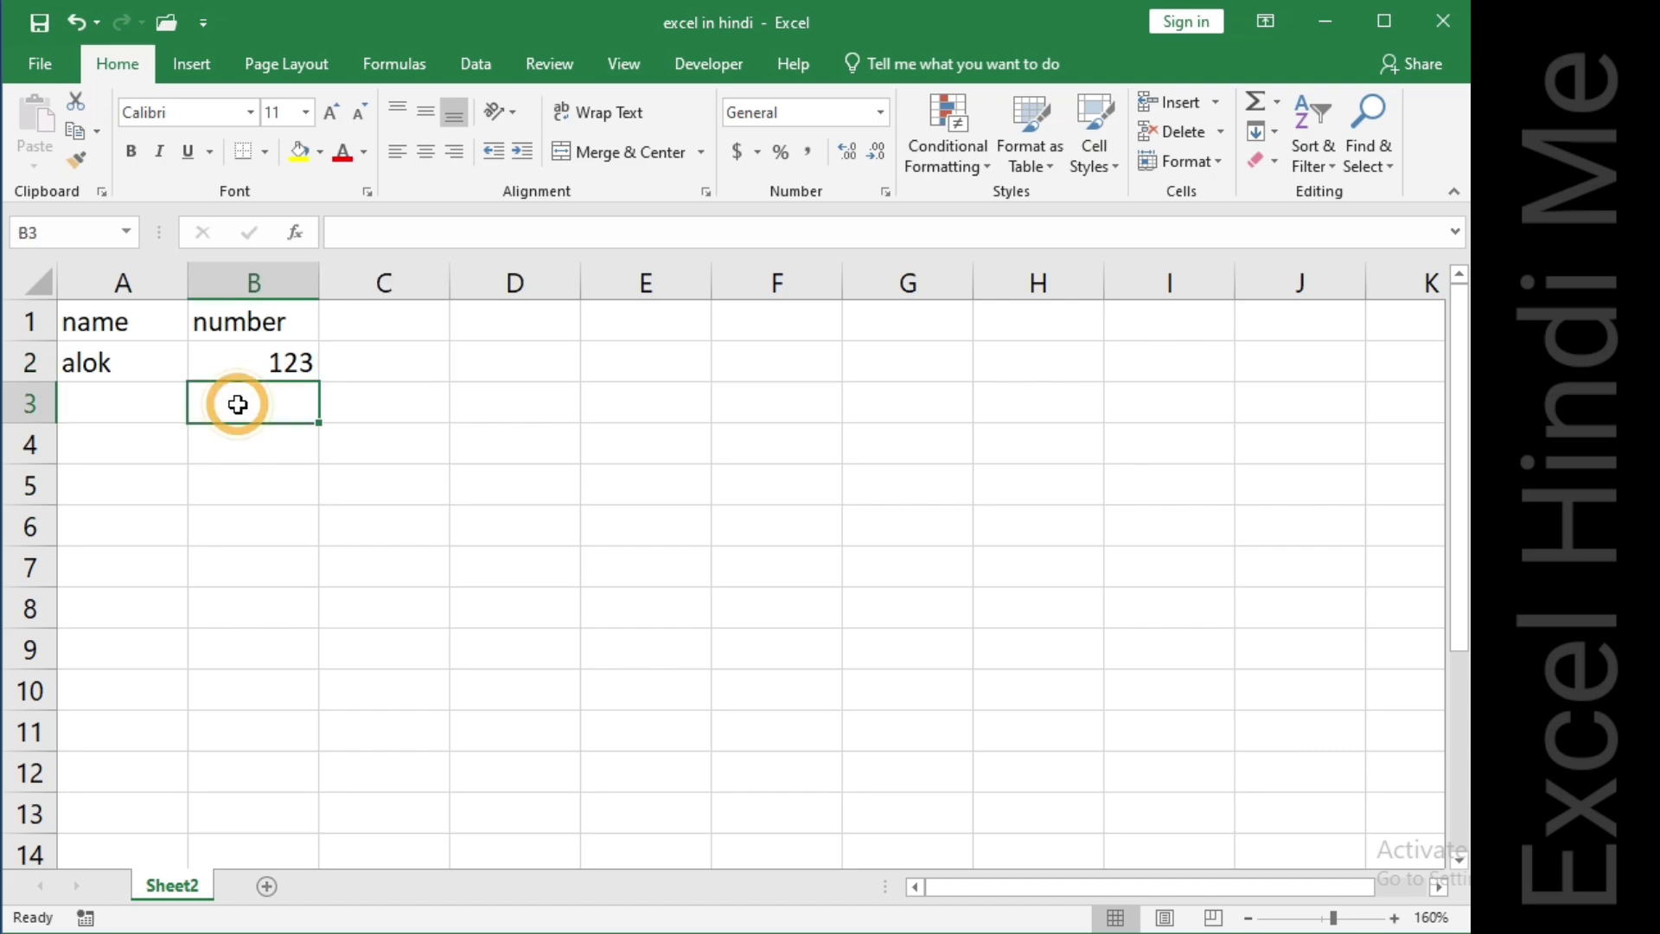
pyautogui.write('22.56')
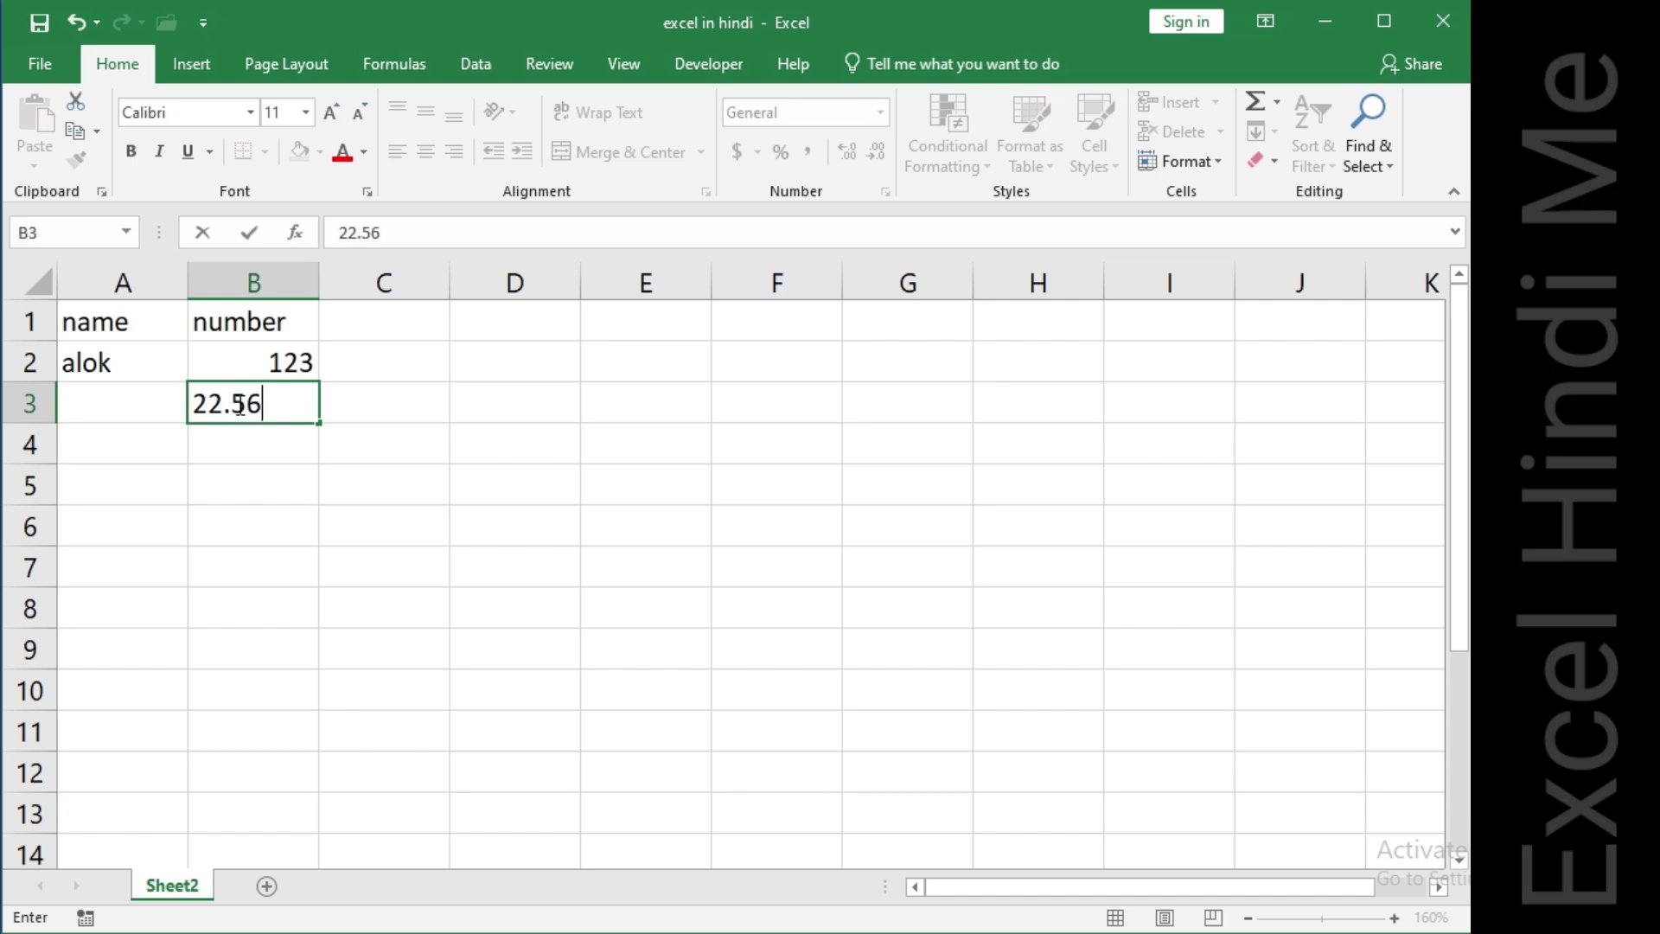
pyautogui.press('Tab')
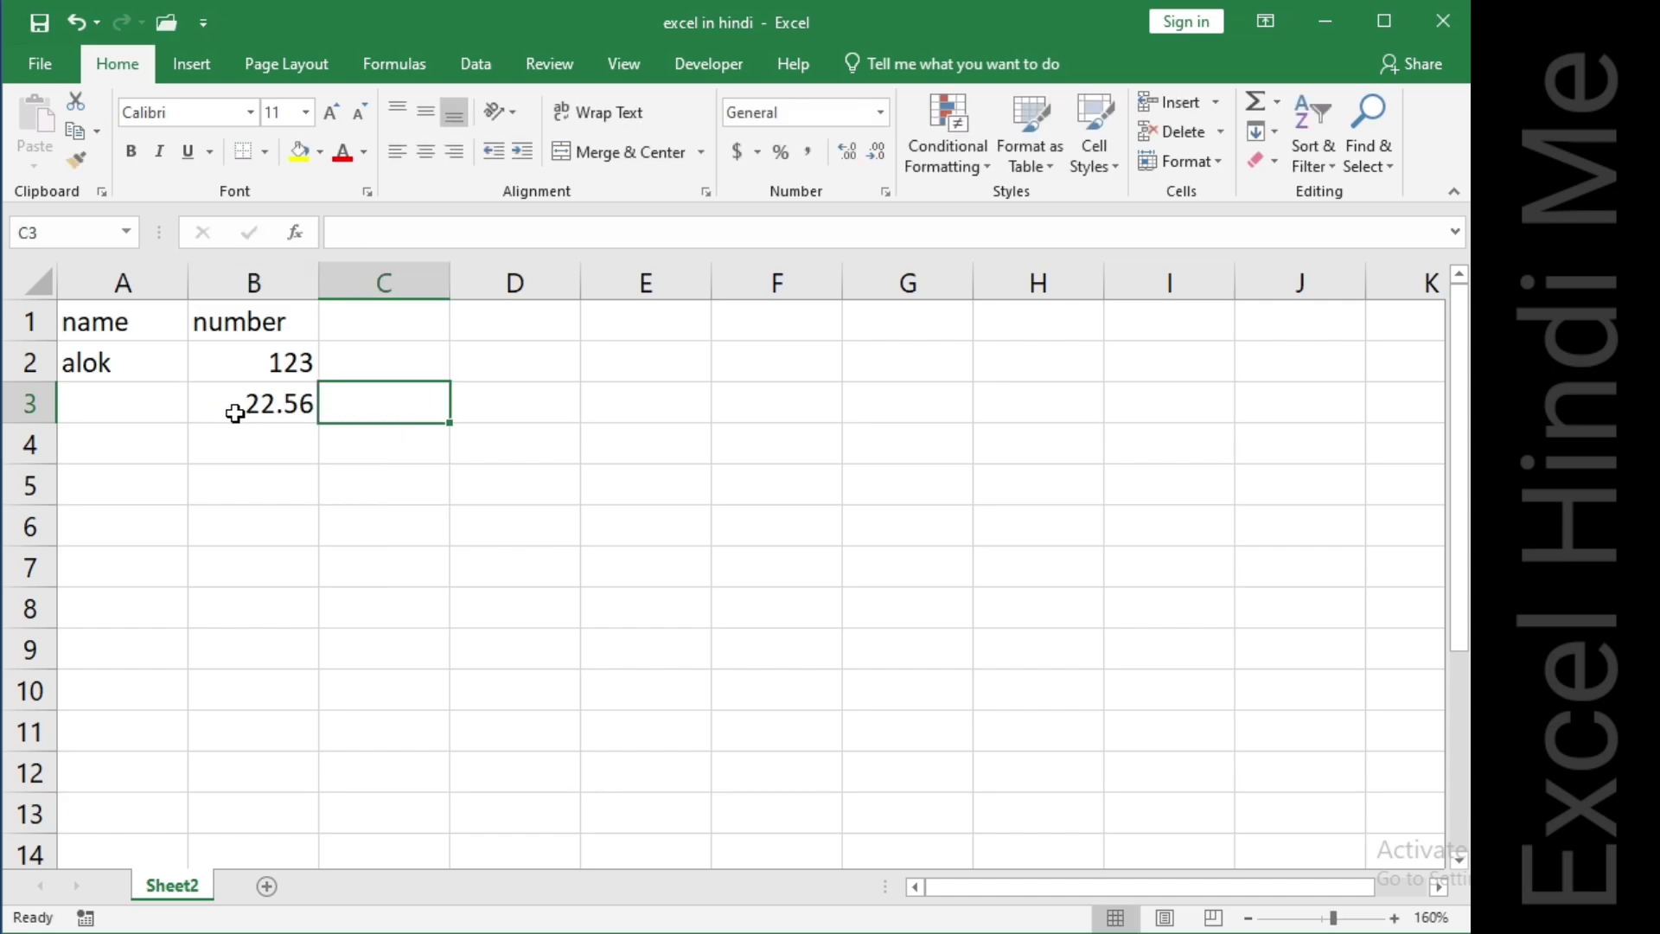
pyautogui.click(116, 408)
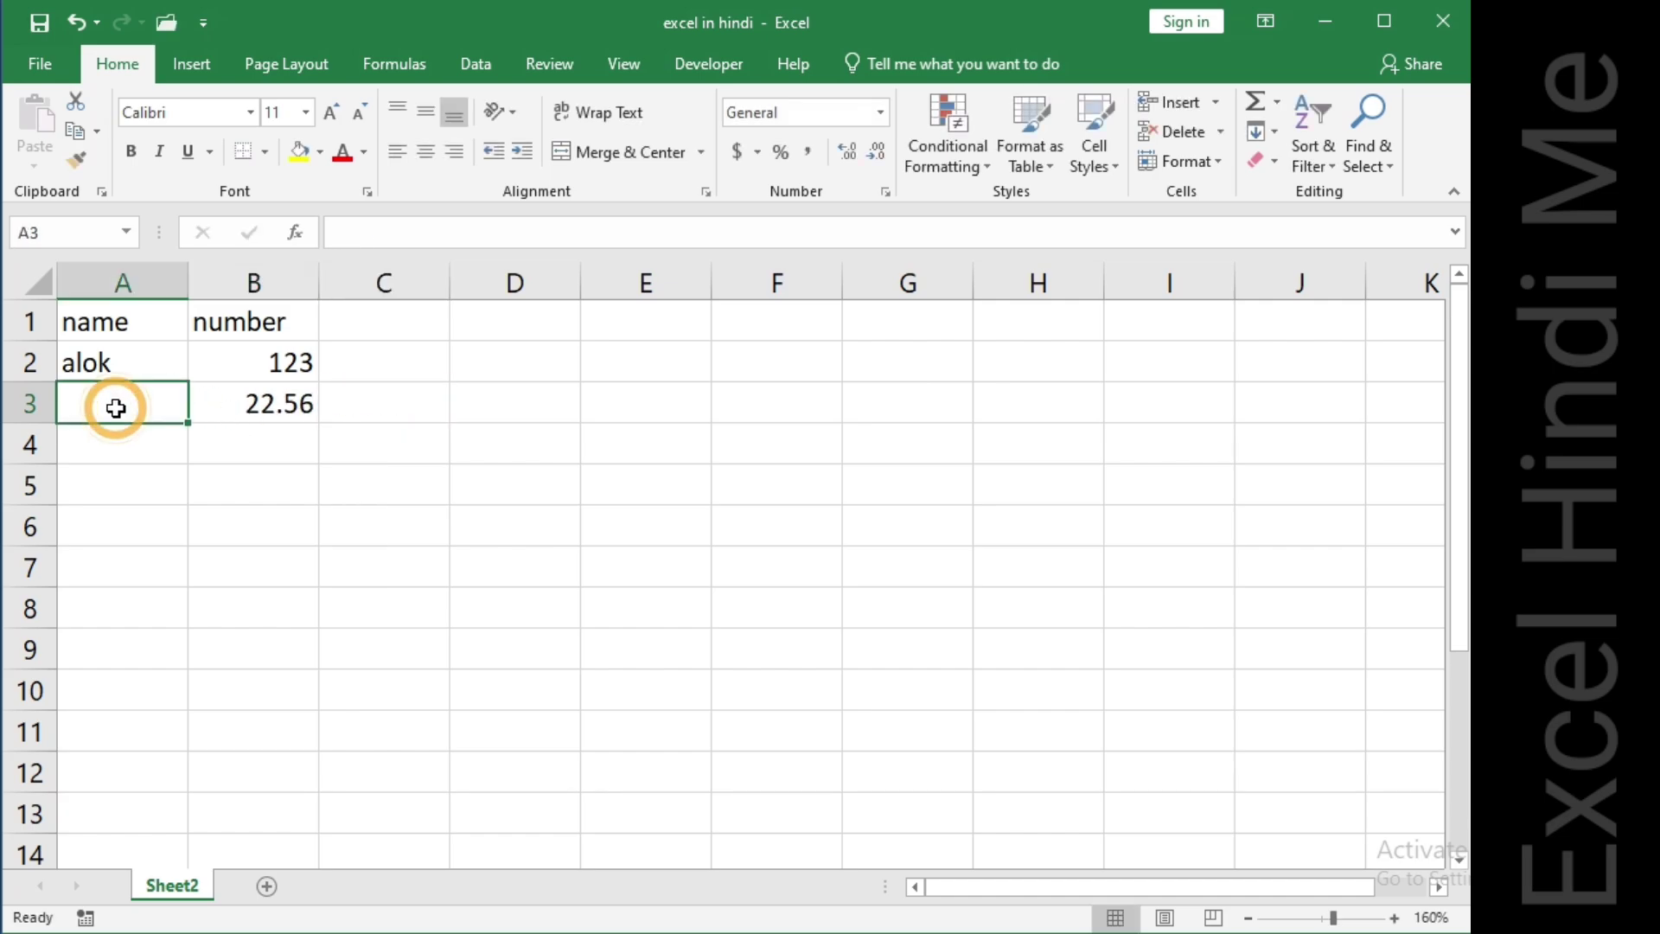
pyautogui.write('meera')
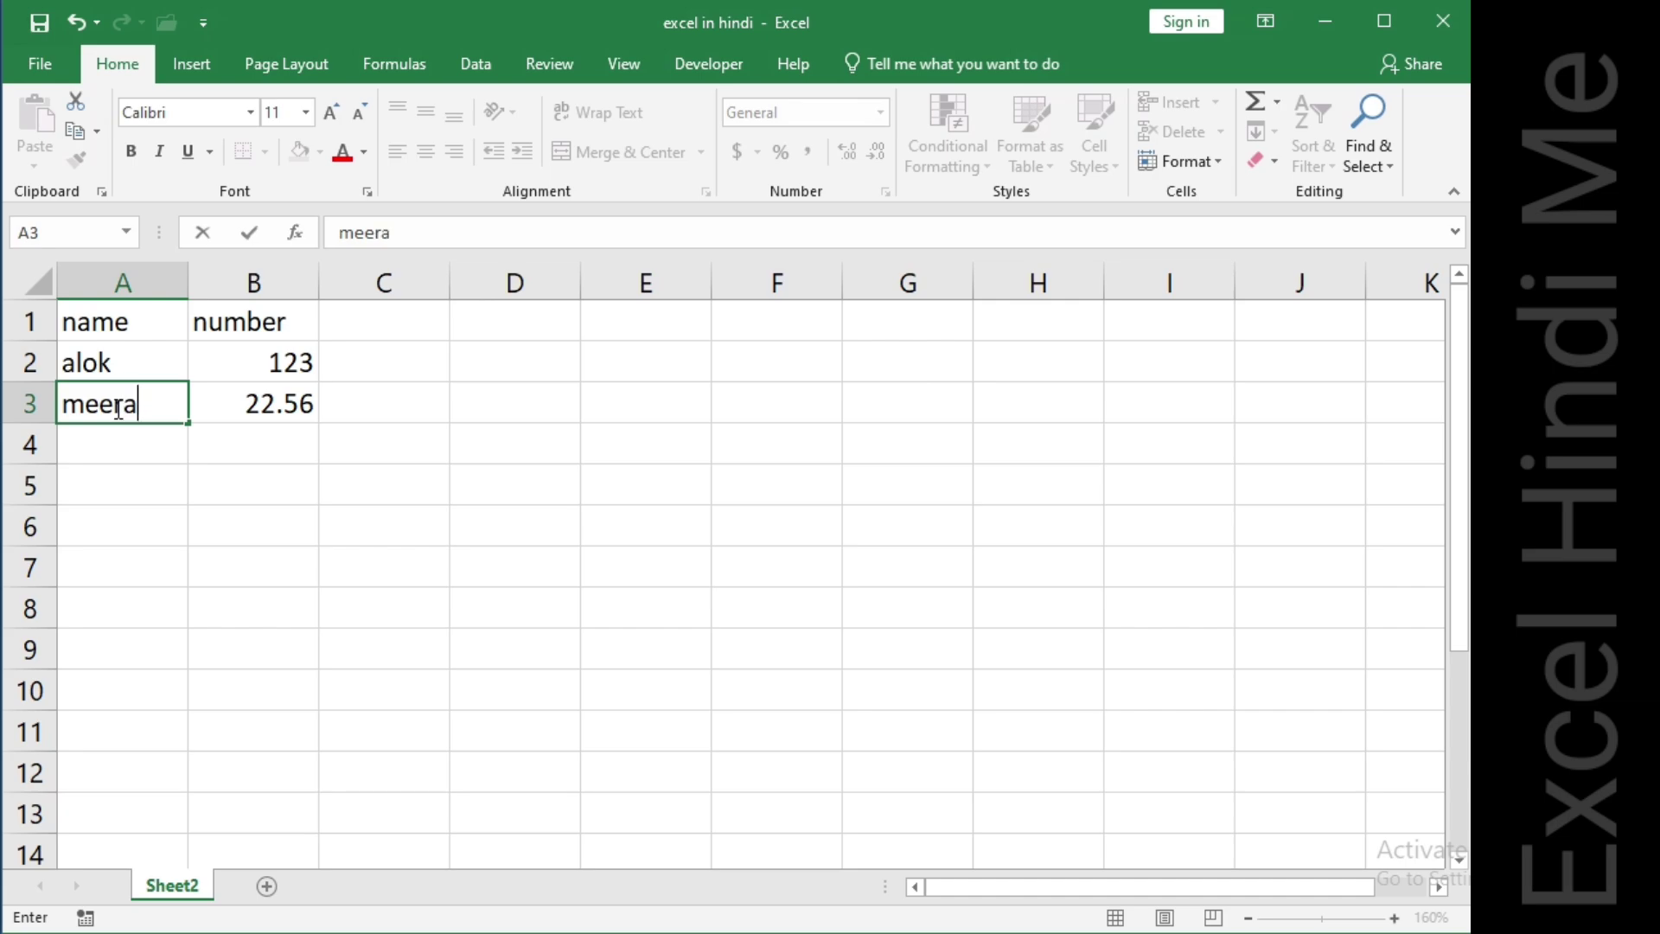
pyautogui.press('Tab')
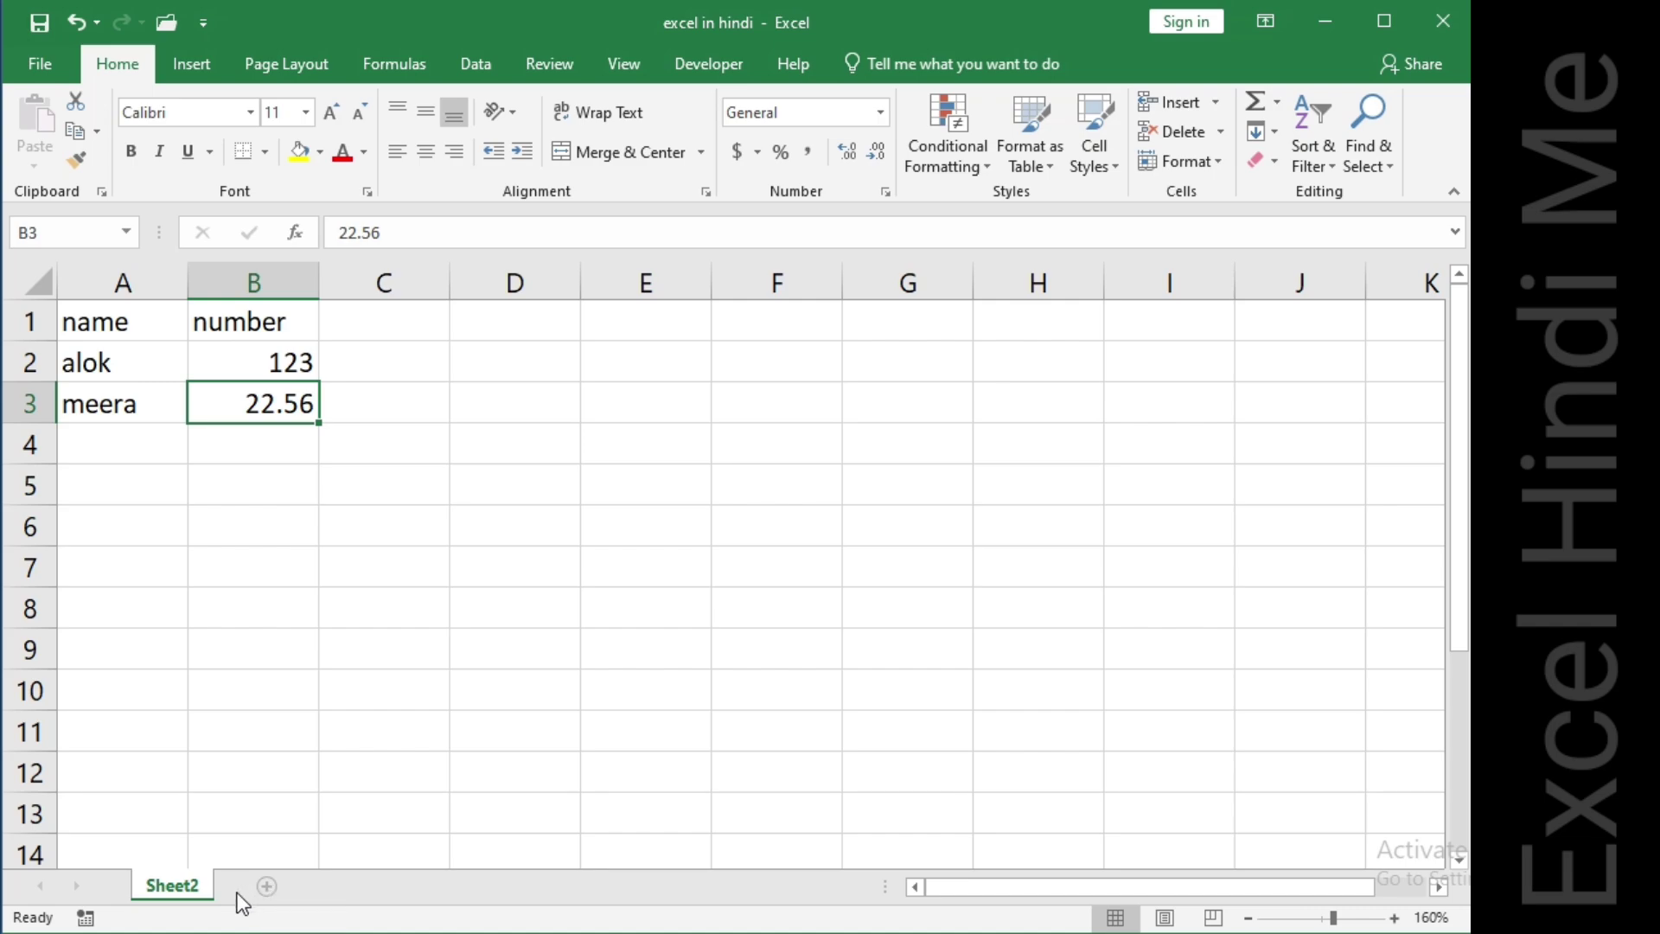
# Add three new worksheets, then switch through Sheet4 and Sheet3 back to Sheet2.
pyautogui.click(264, 882)
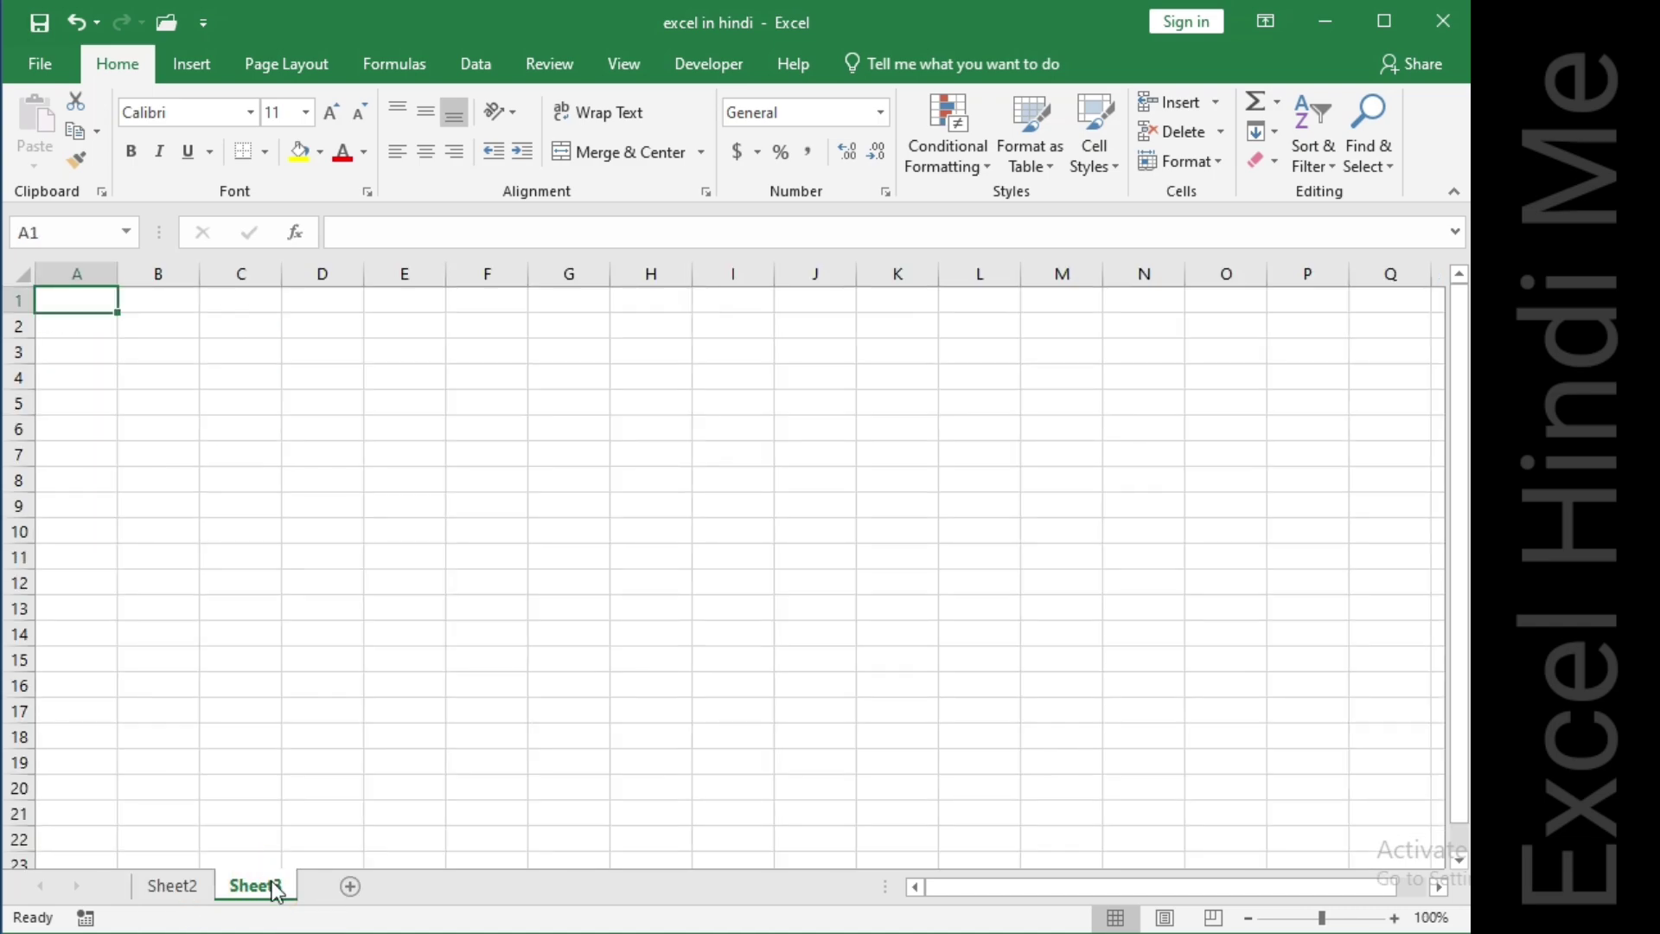
pyautogui.click(351, 887)
pyautogui.click(433, 885)
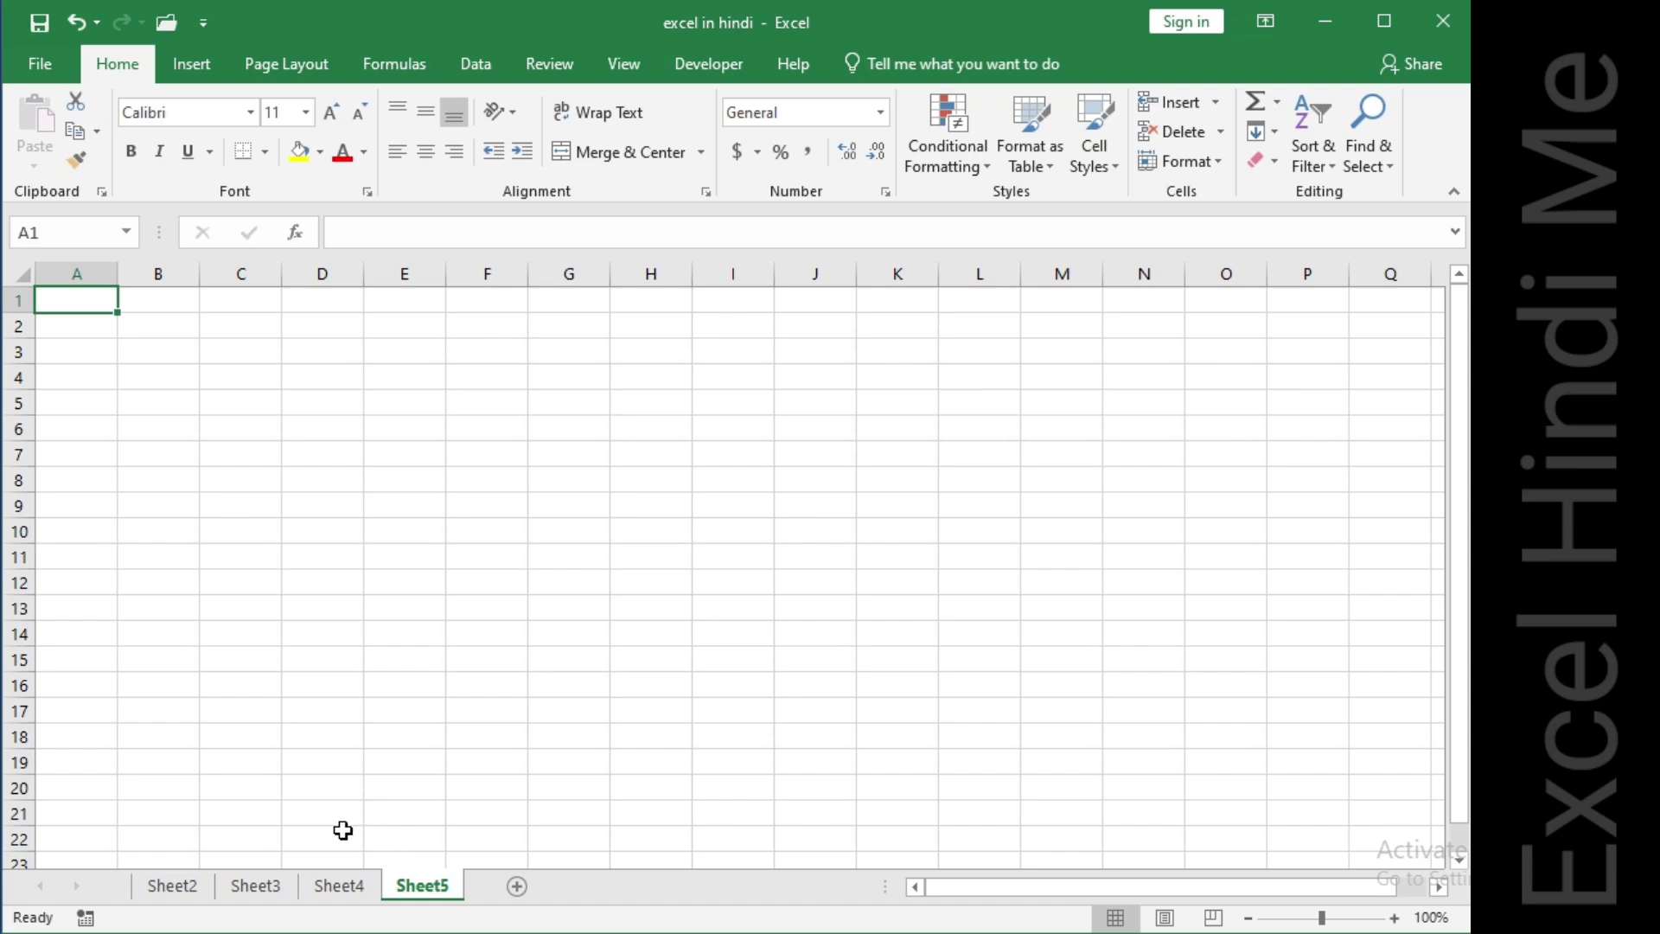
pyautogui.click(327, 891)
pyautogui.click(242, 883)
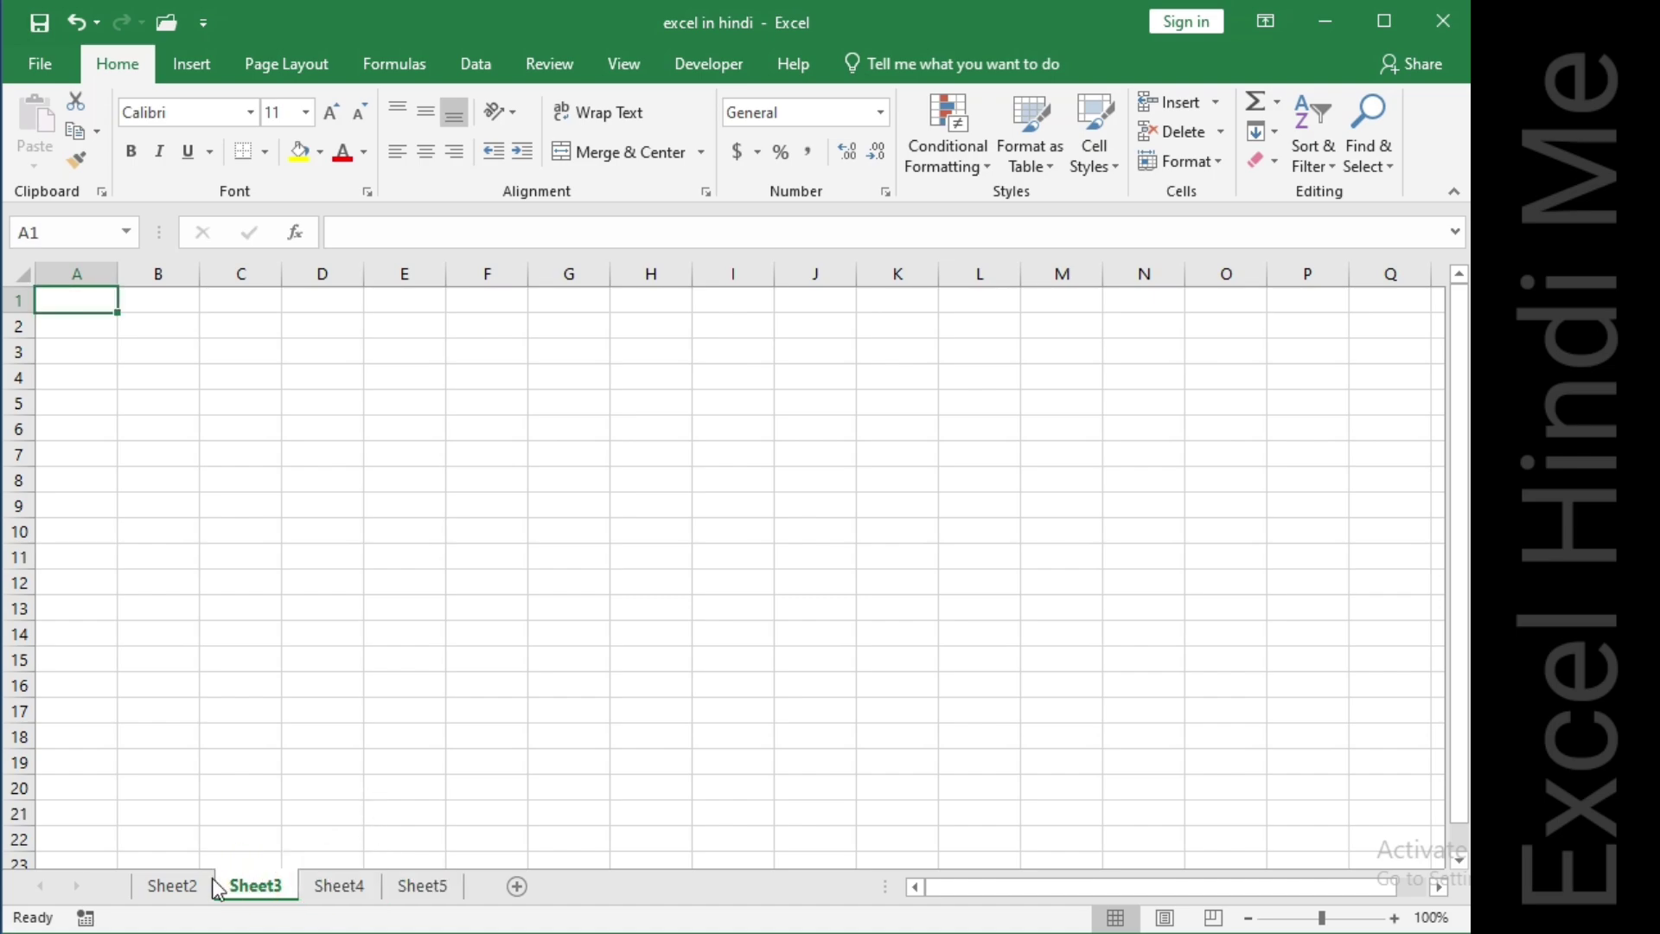
pyautogui.click(185, 883)
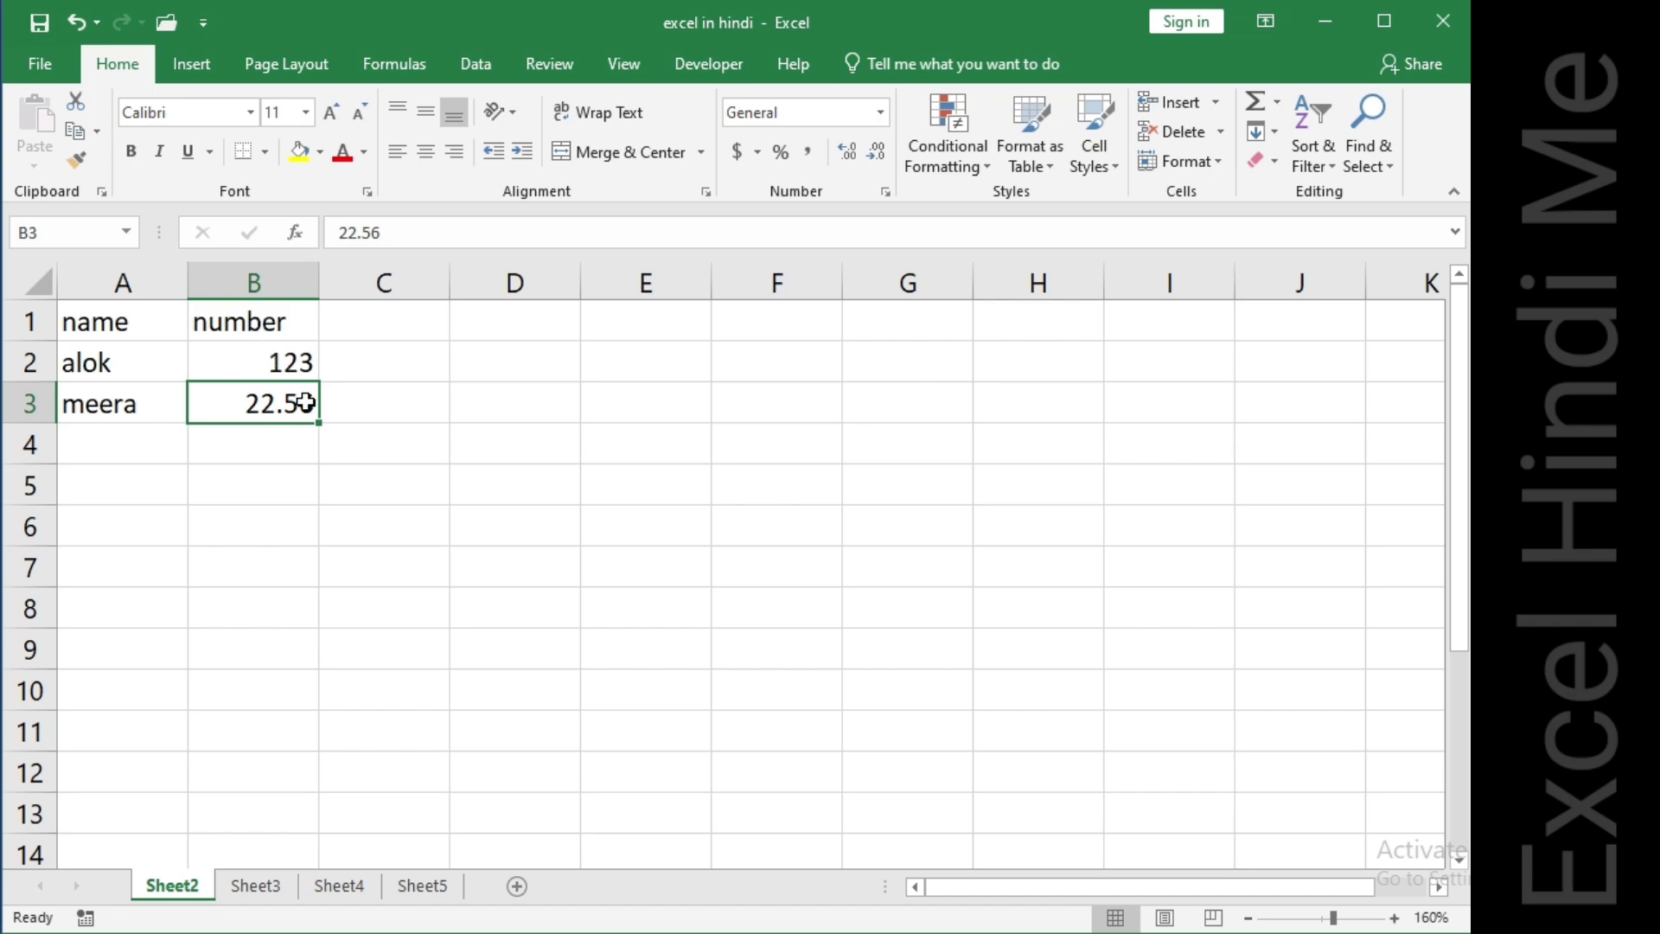
# Enter a sample person's name in cell B2.
pyautogui.click(271, 367)
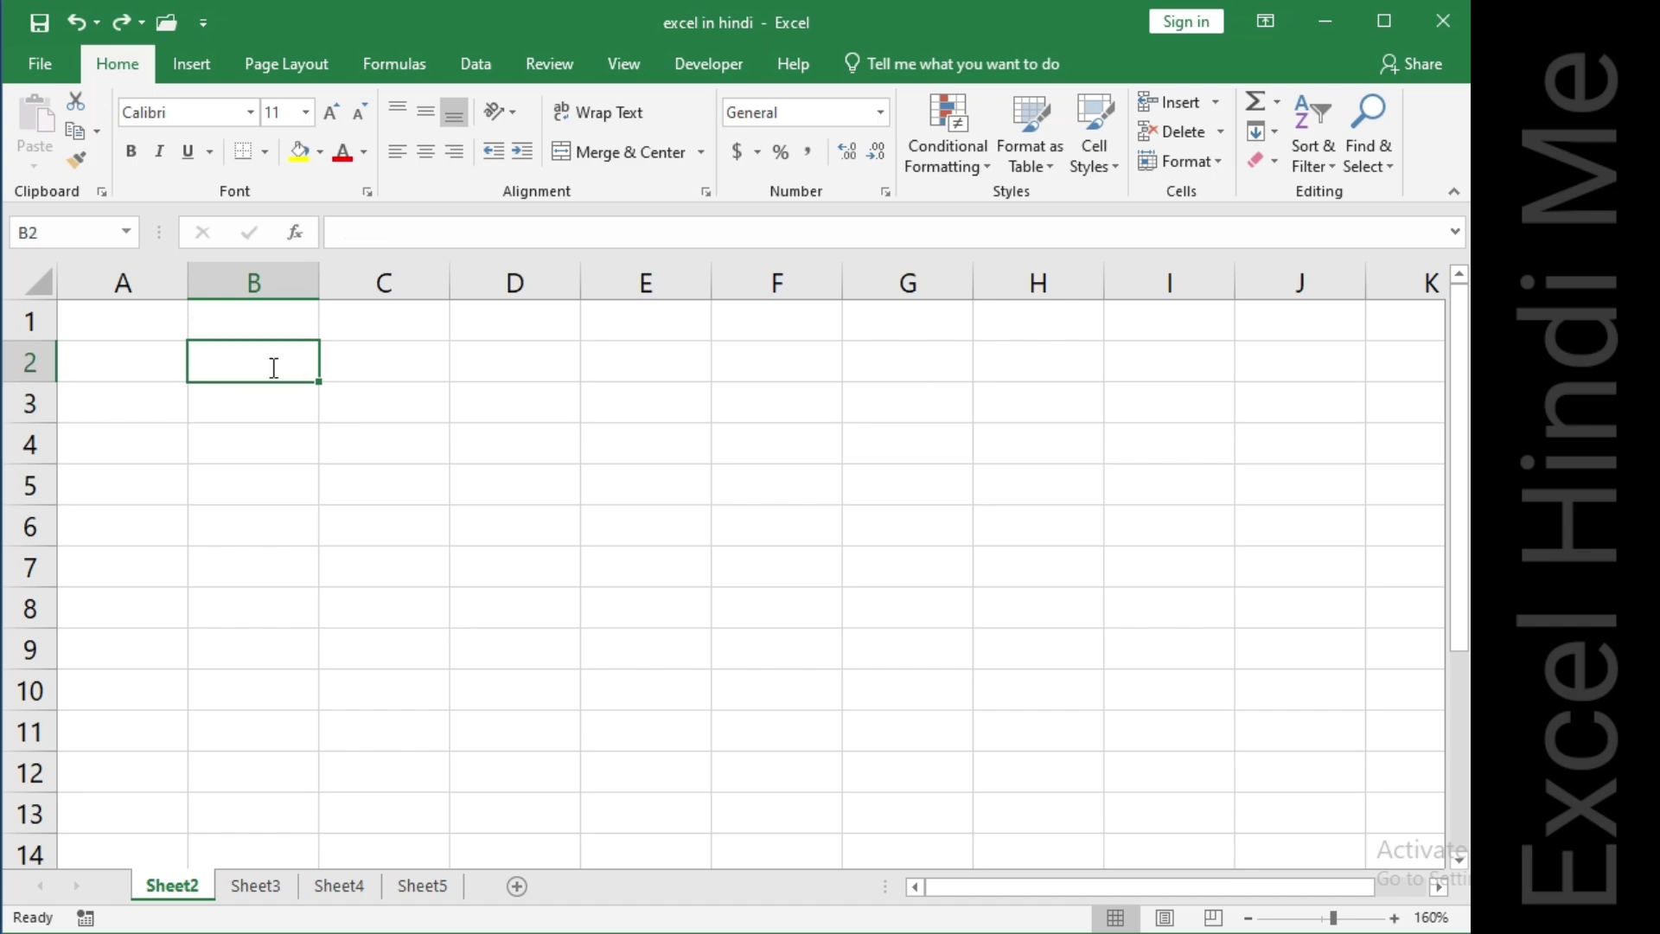
pyautogui.write('alok')
pyautogui.press('Return')
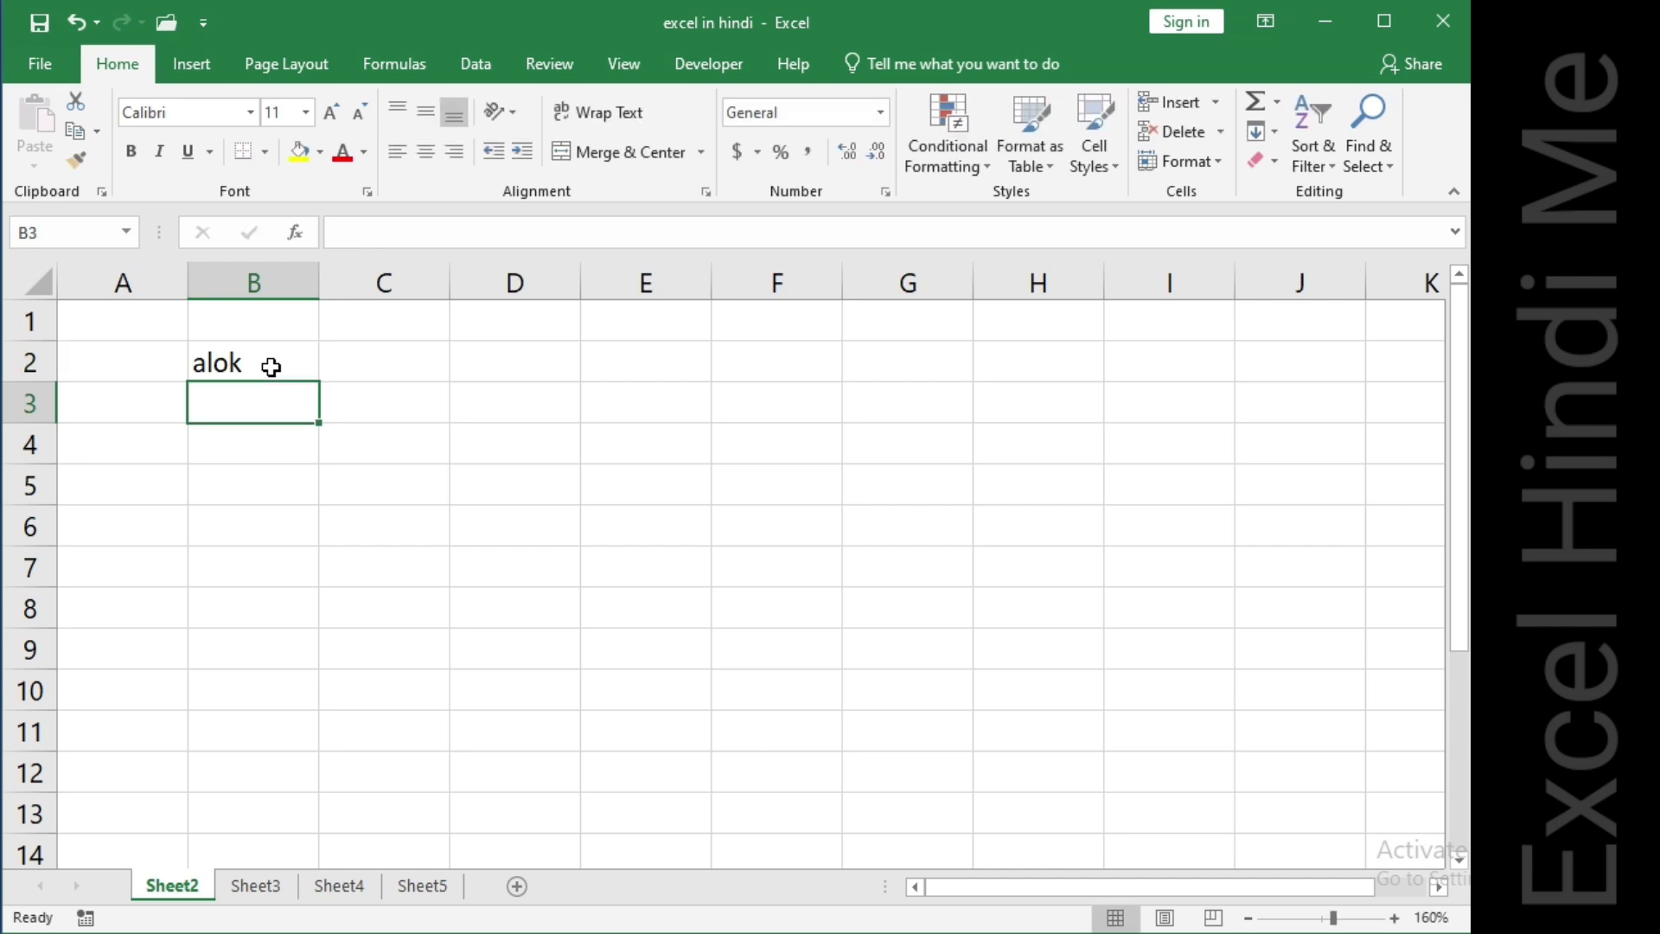
# Copy the name in B2 down to B10 with the fill handle.
pyautogui.click(271, 366)
pyautogui.click(319, 382)
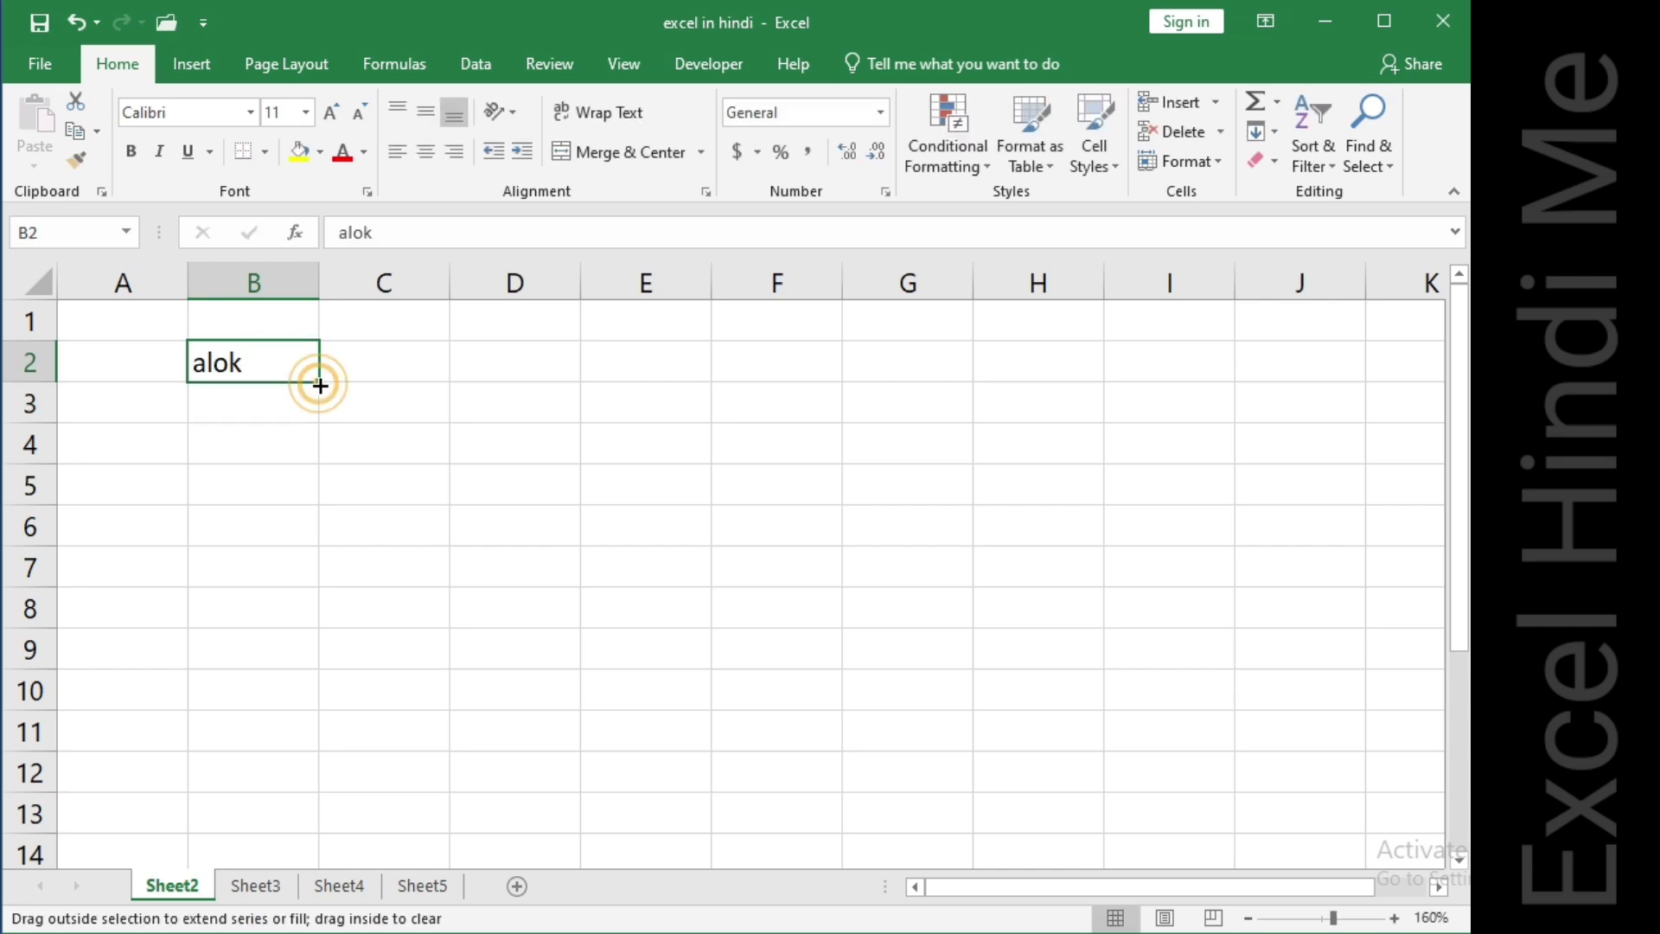
pyautogui.moveTo(319, 385); pyautogui.dragTo(340, 711)
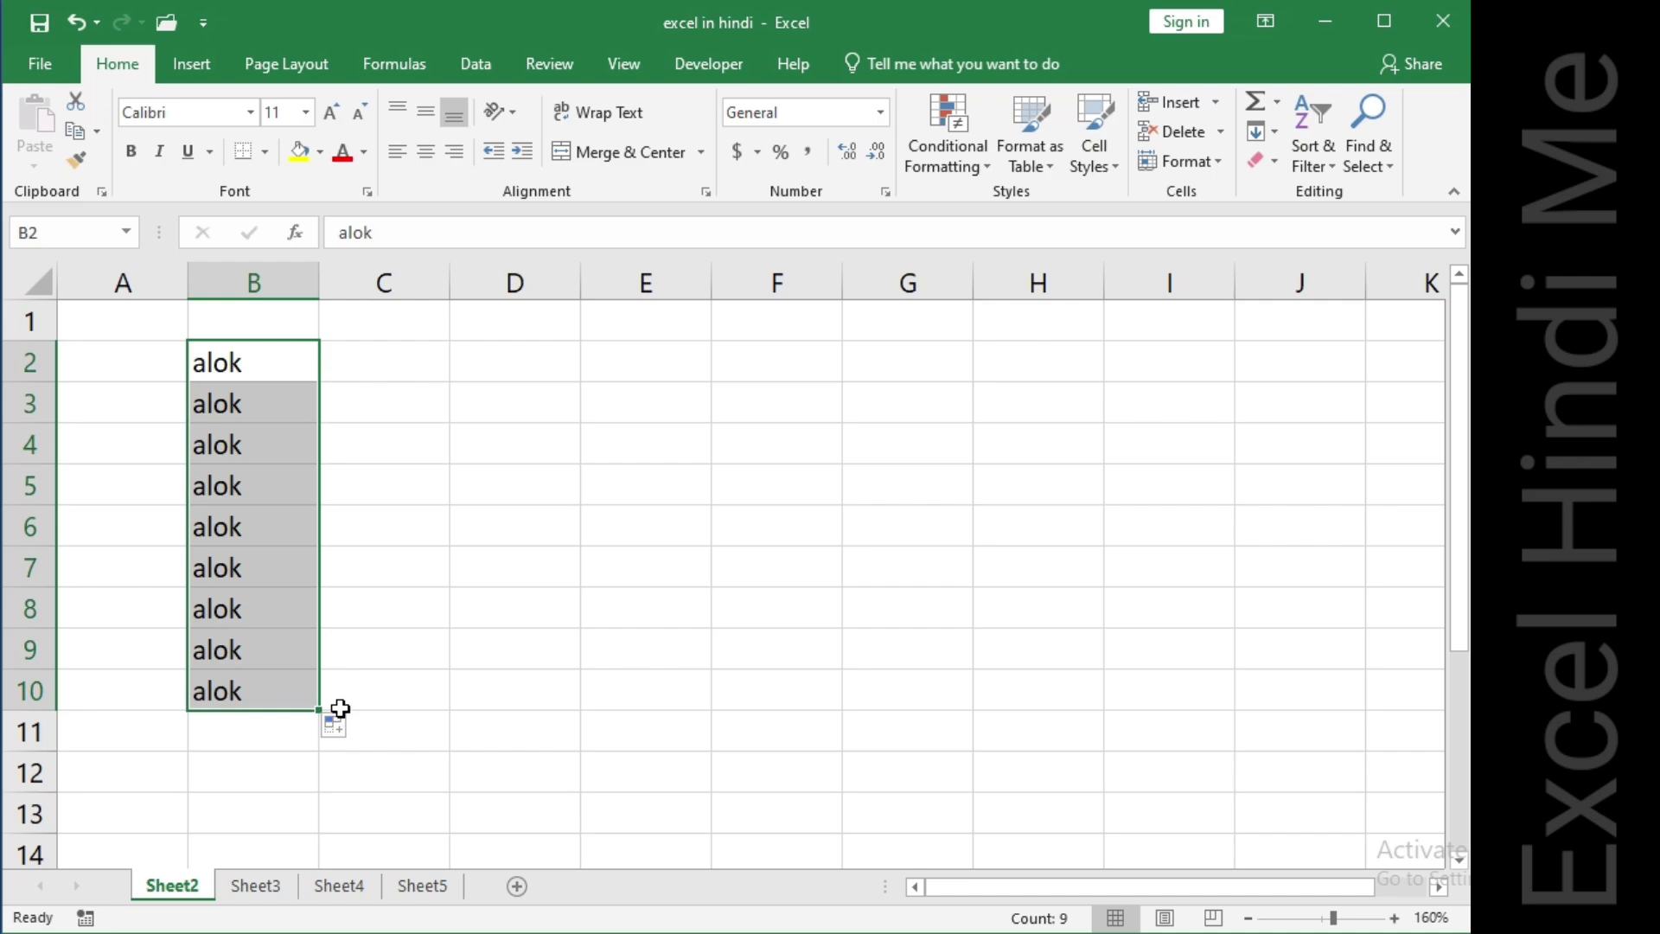
# Enter 123 in C2 and fill it down to C10 with the fill handle.
pyautogui.click(371, 355)
pyautogui.write('1')
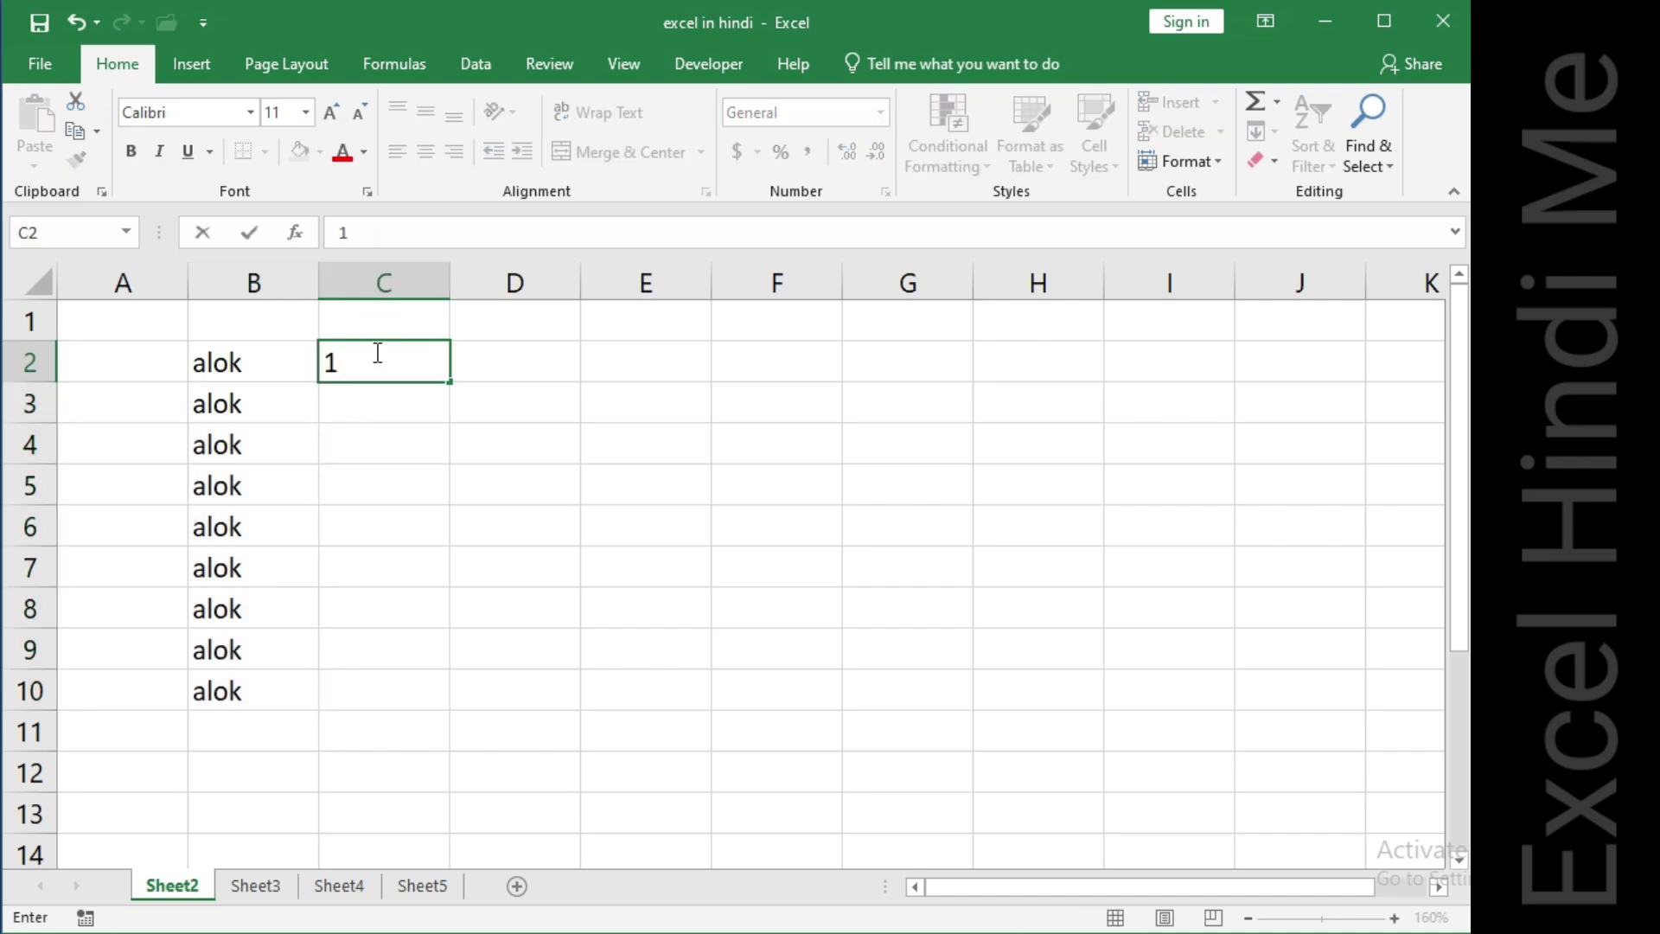
pyautogui.write('23')
pyautogui.press('Return')
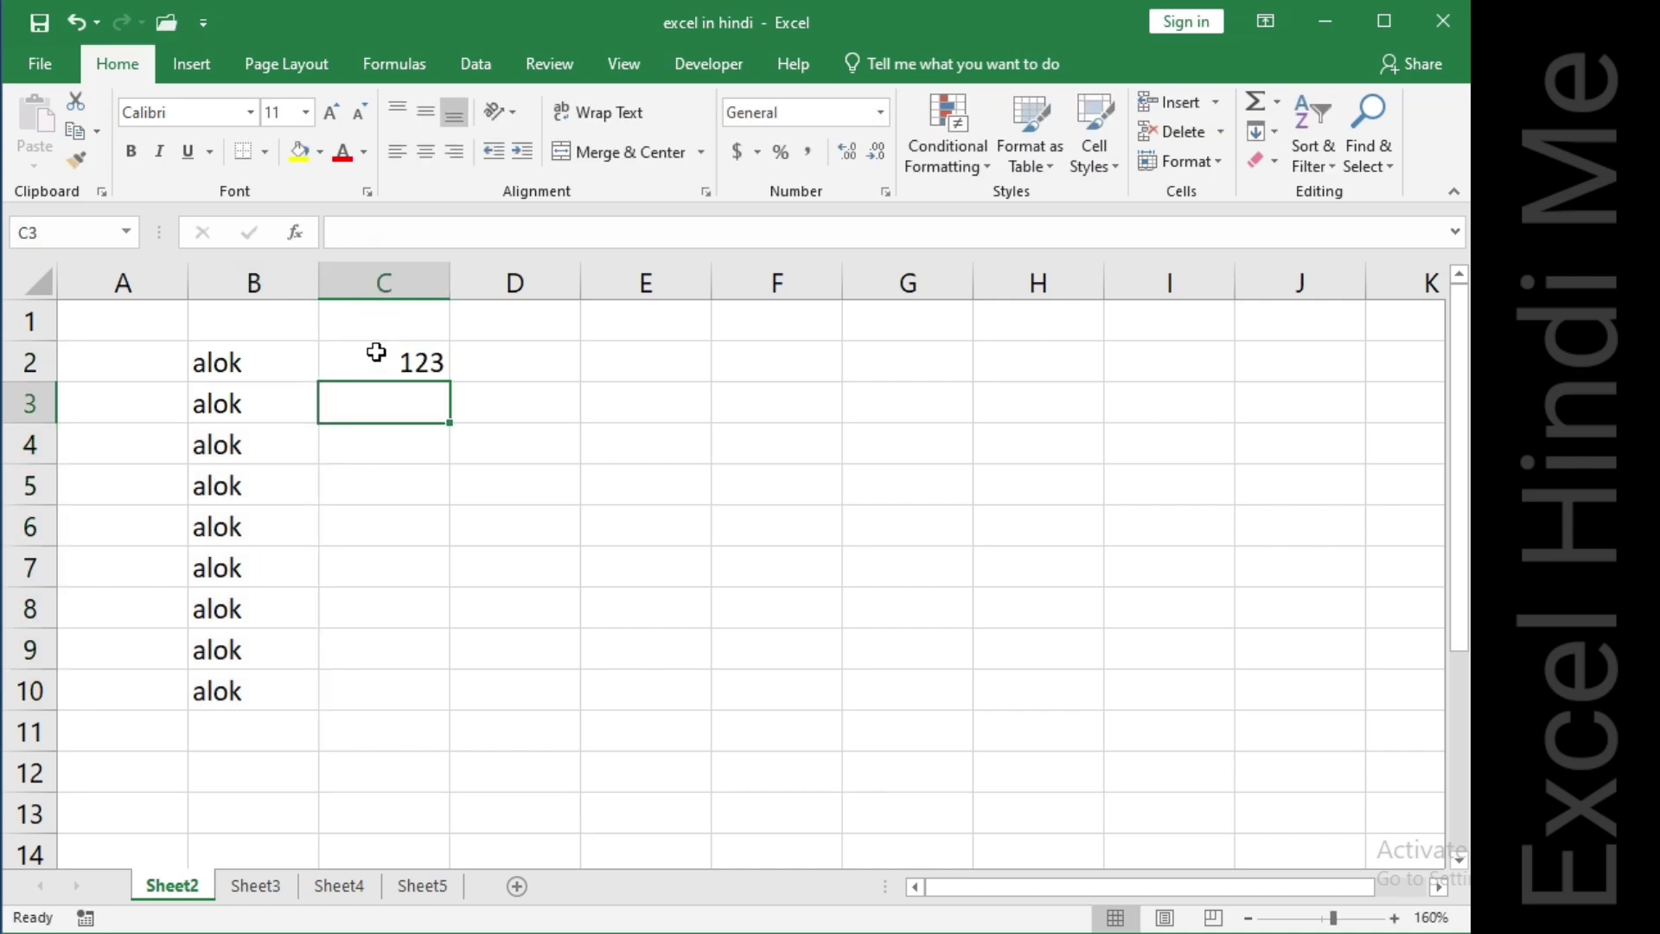
pyautogui.click(424, 362)
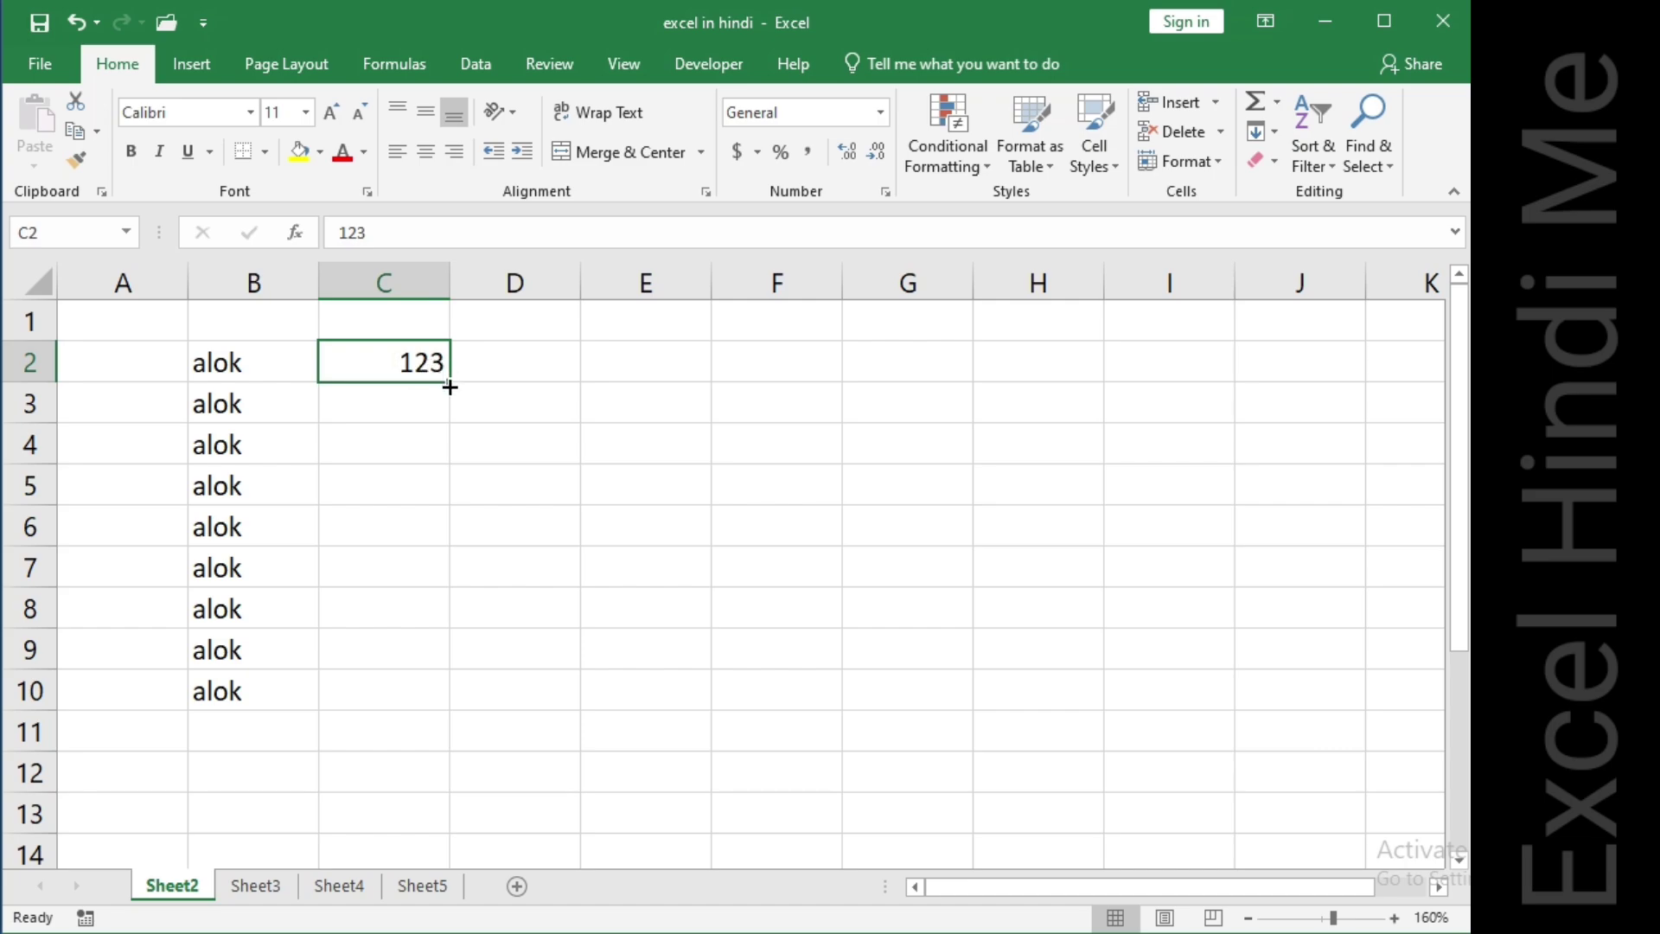
pyautogui.moveTo(450, 387); pyautogui.dragTo(452, 700)
# Enter 1 in D2 and 2 in D3.
pyautogui.click(508, 358)
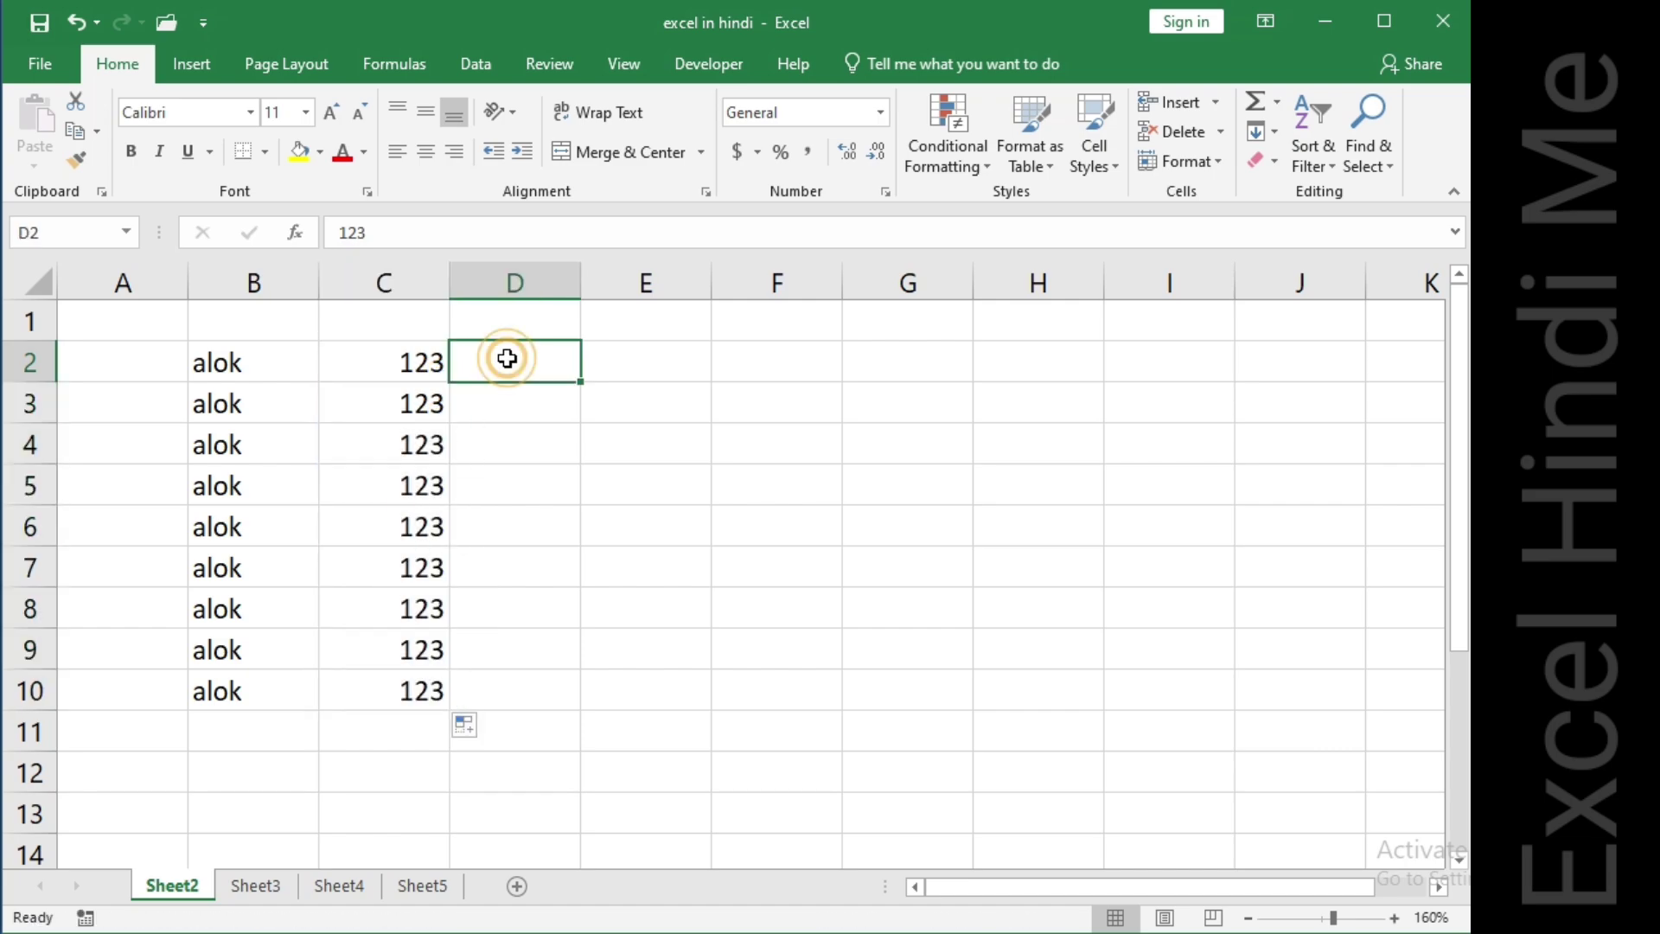
pyautogui.write('1')
pyautogui.press('Return')
pyautogui.write('2')
pyautogui.press('Return')
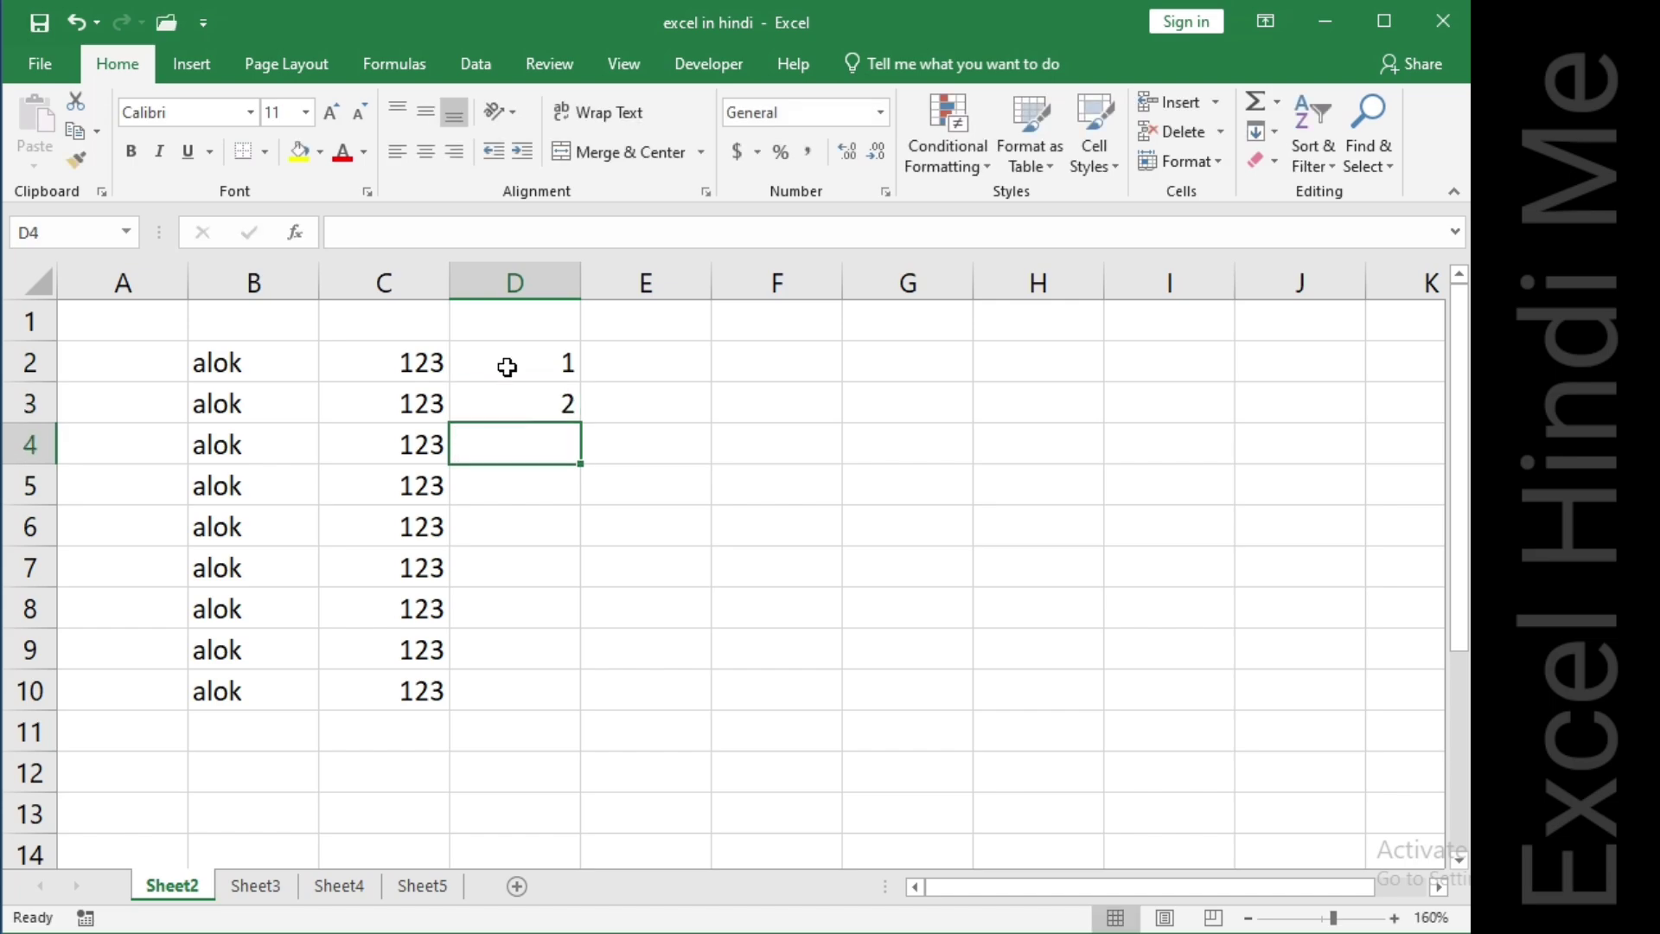
# Fill D3 down to D10 and switch the auto fill option to Fill Series.
pyautogui.moveTo(527, 410); pyautogui.dragTo(587, 696)
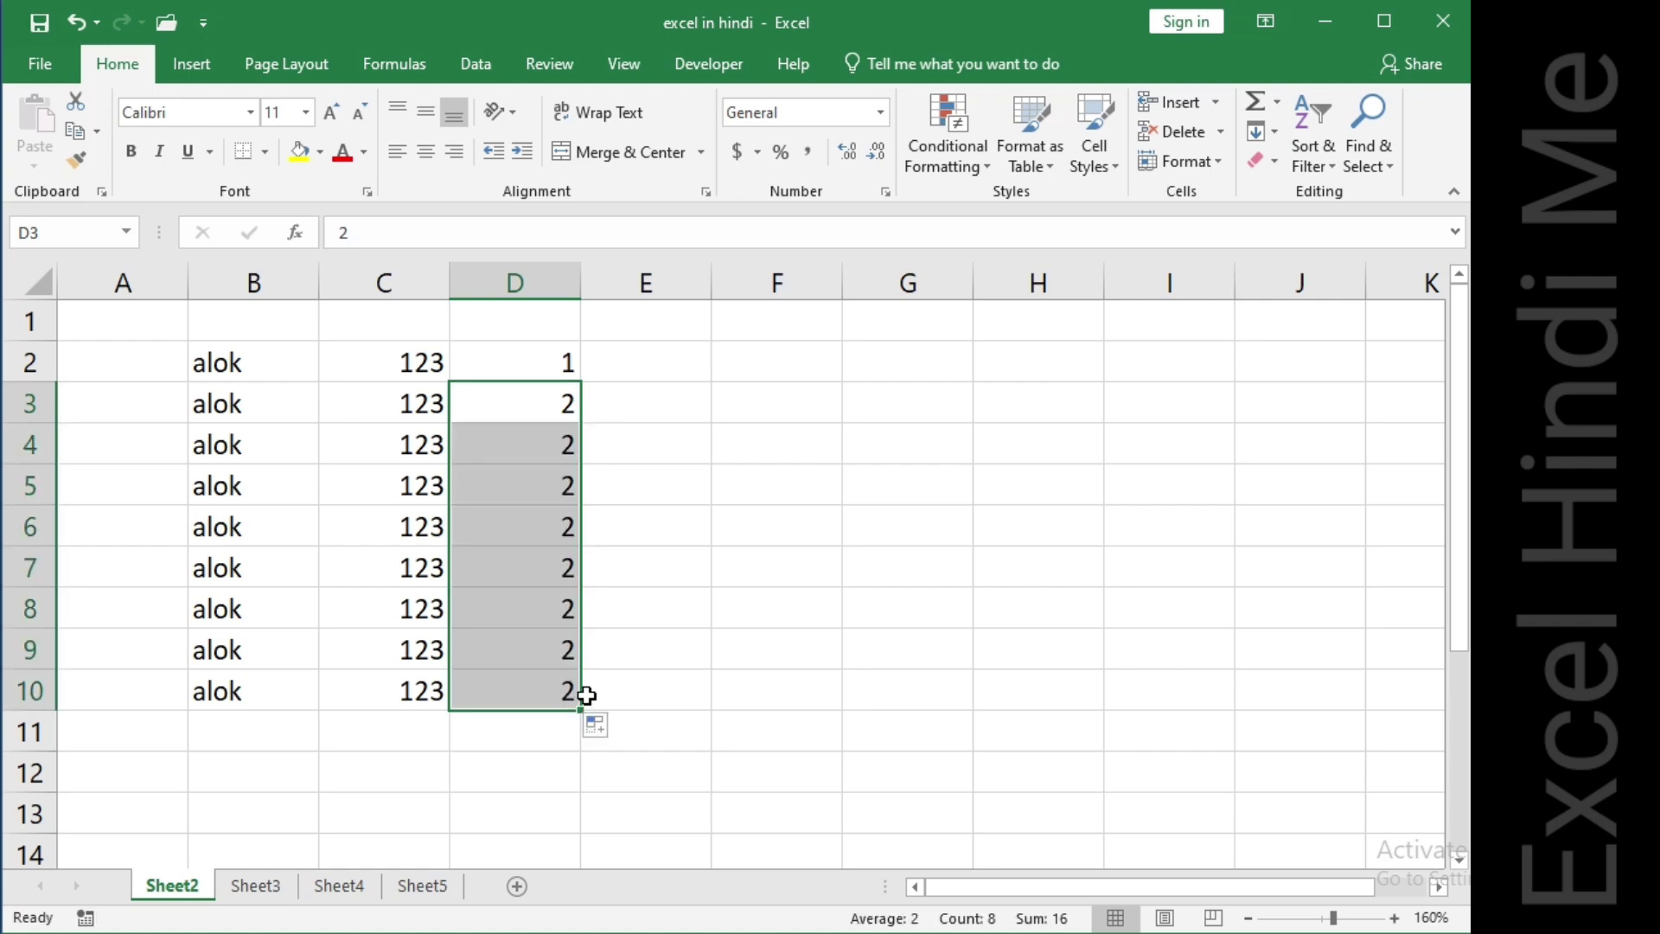
pyautogui.click(599, 731)
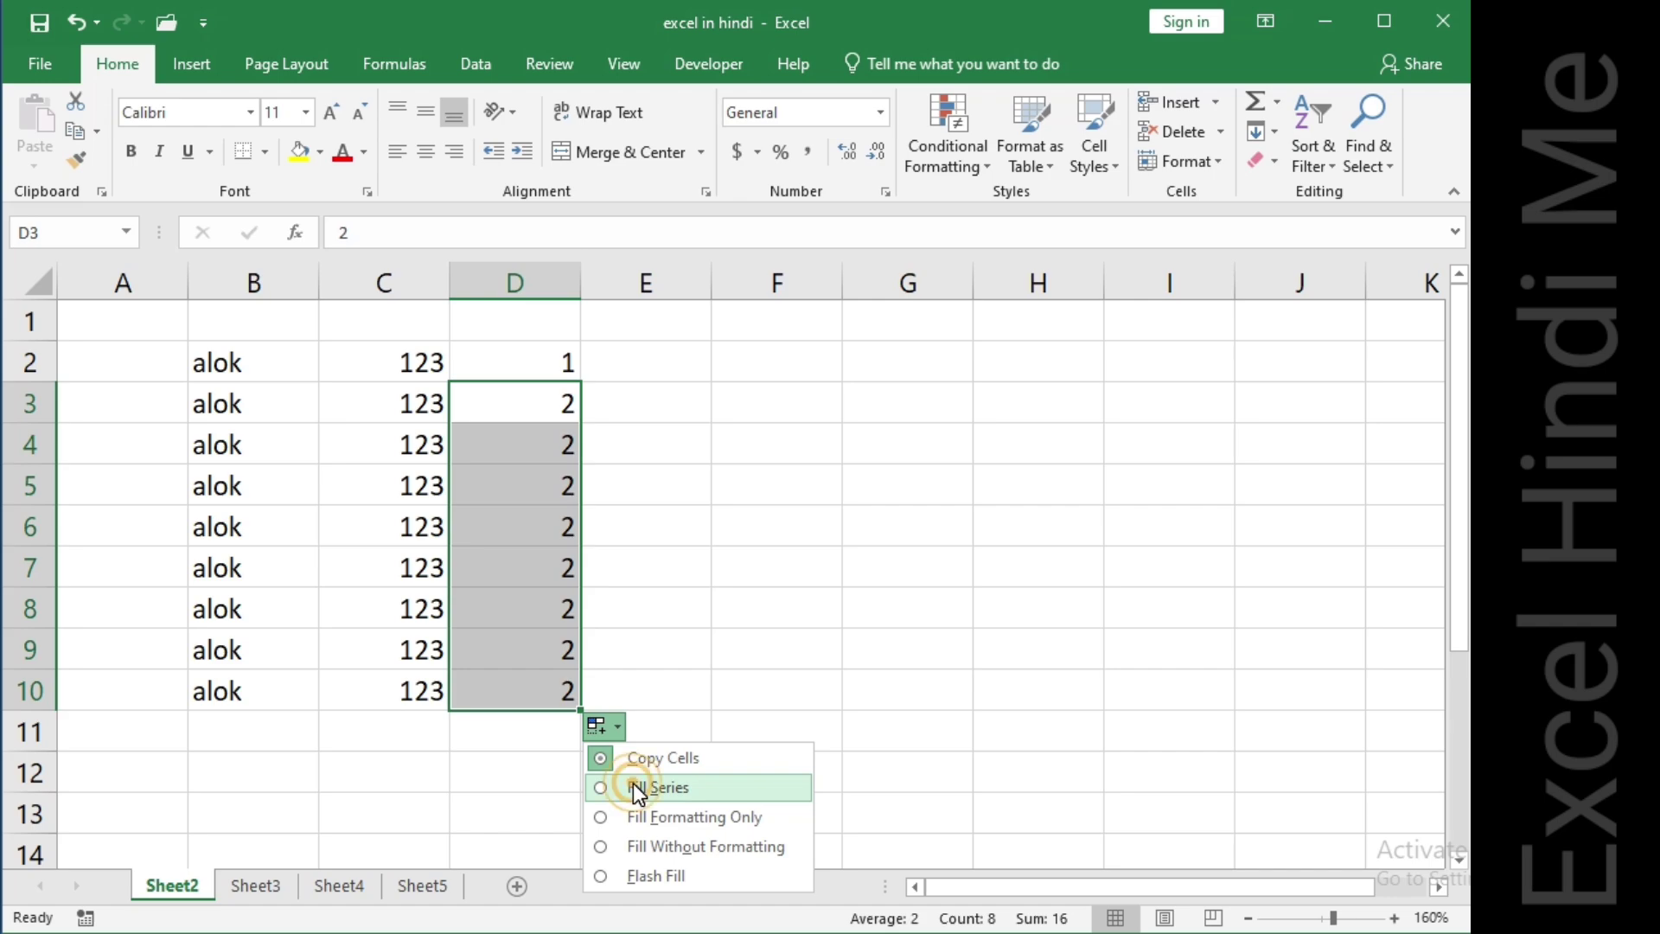
pyautogui.click(633, 785)
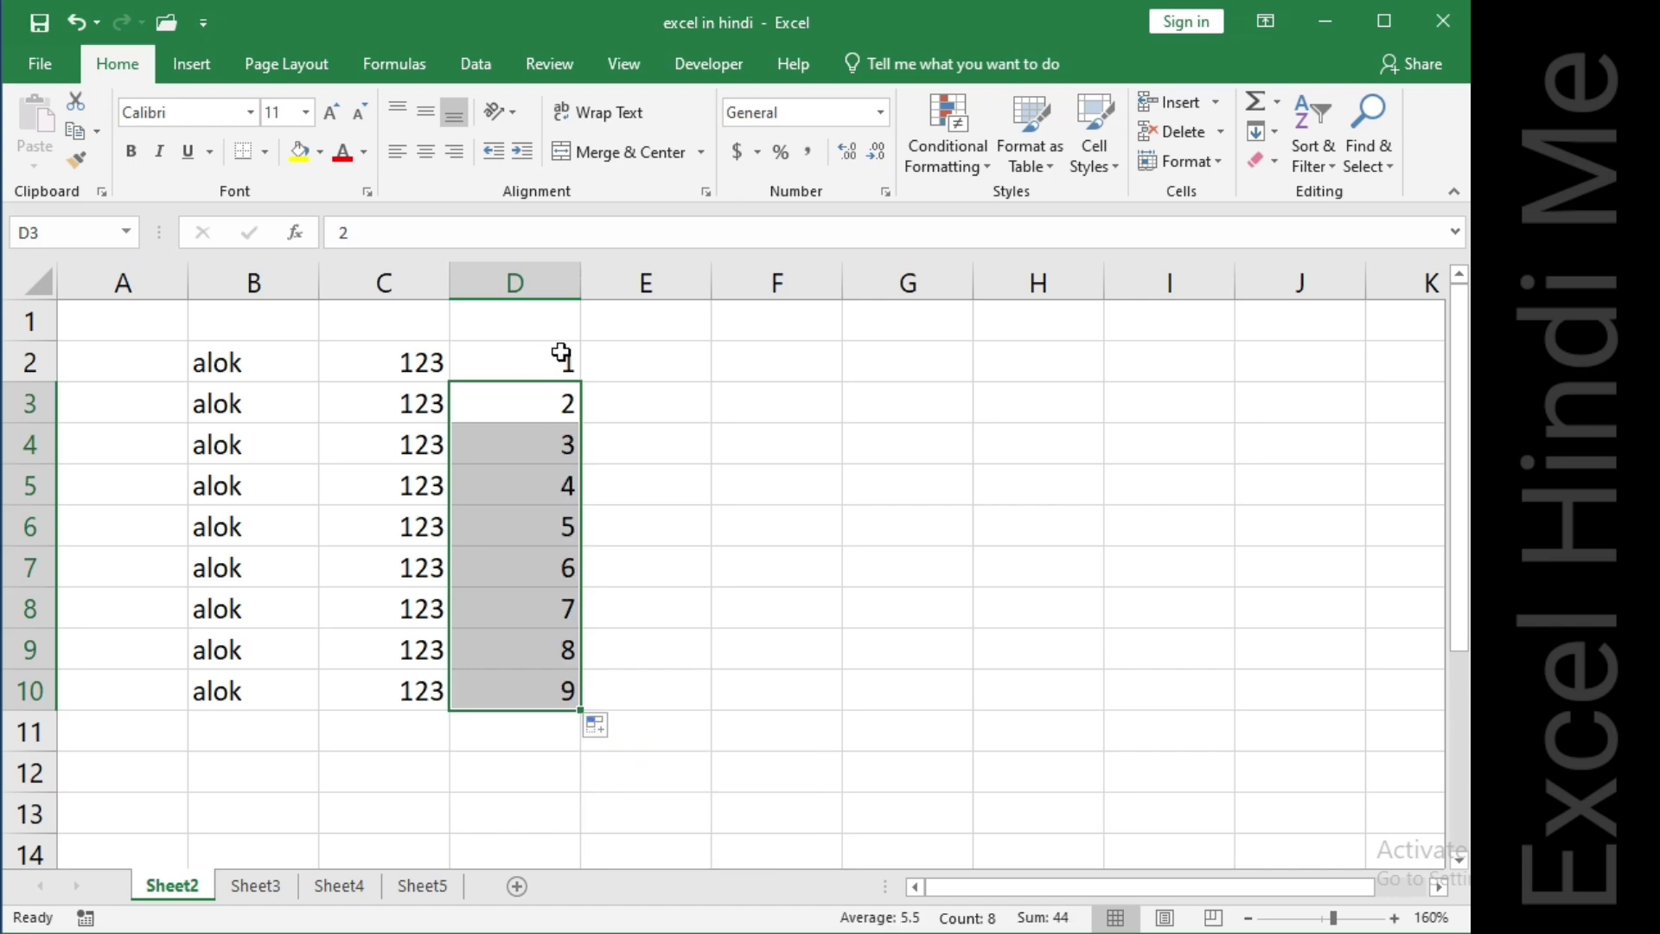
pyautogui.click(616, 354)
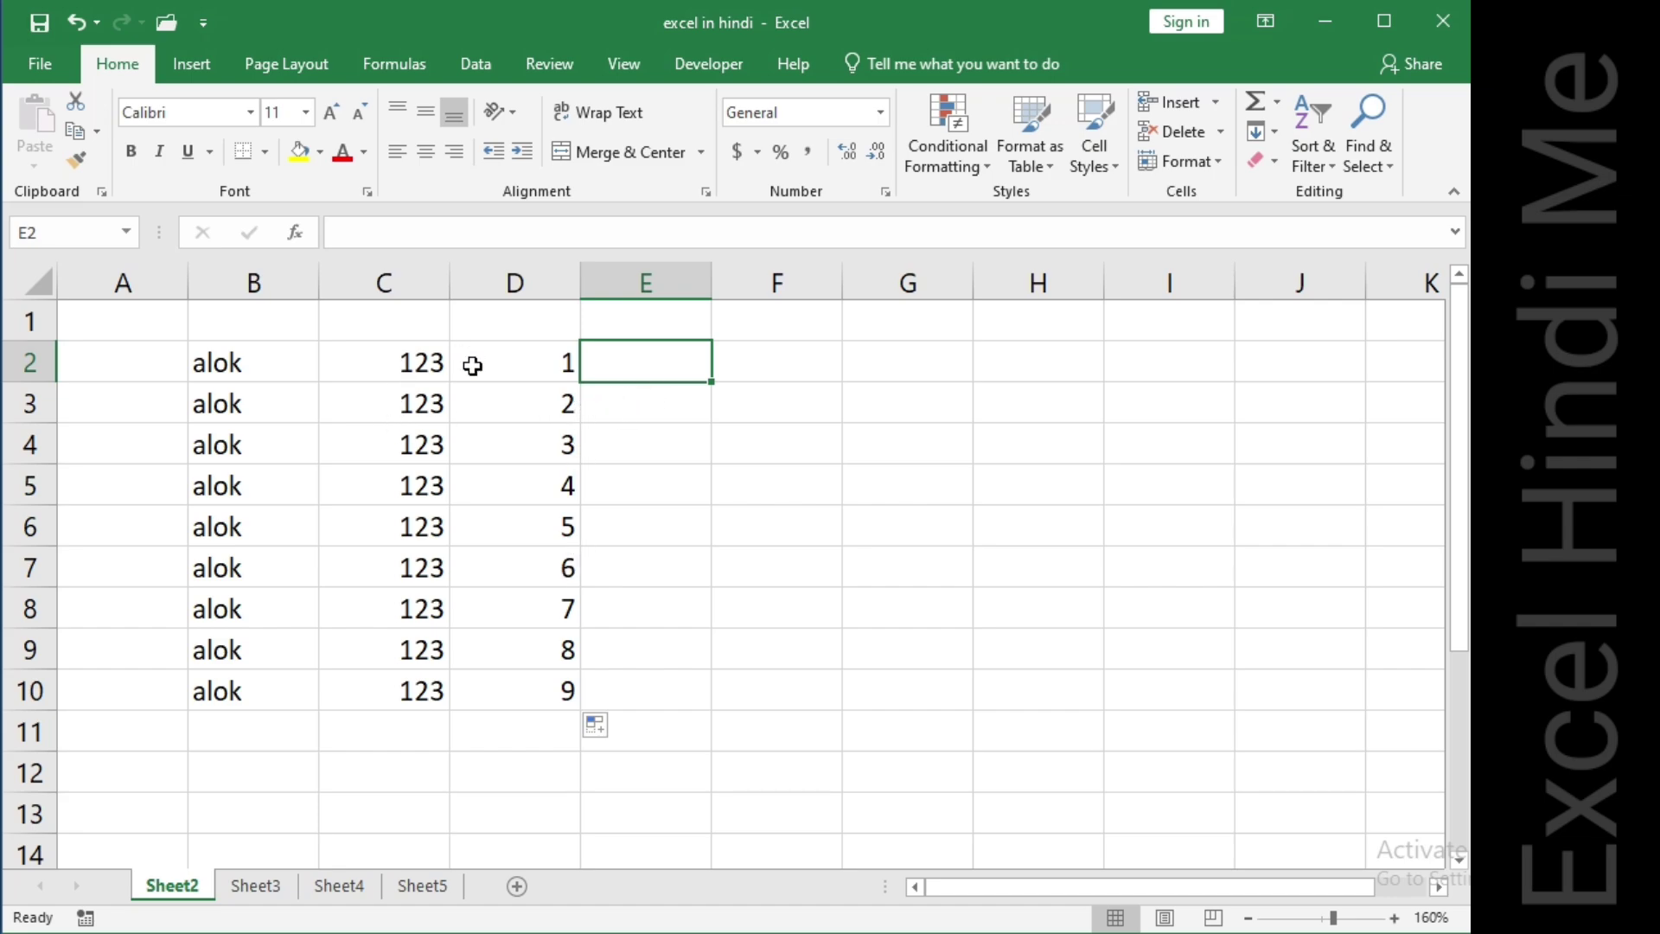
# Select B2:D10 and make its text bold, italic and underlined.
pyautogui.click(230, 366)
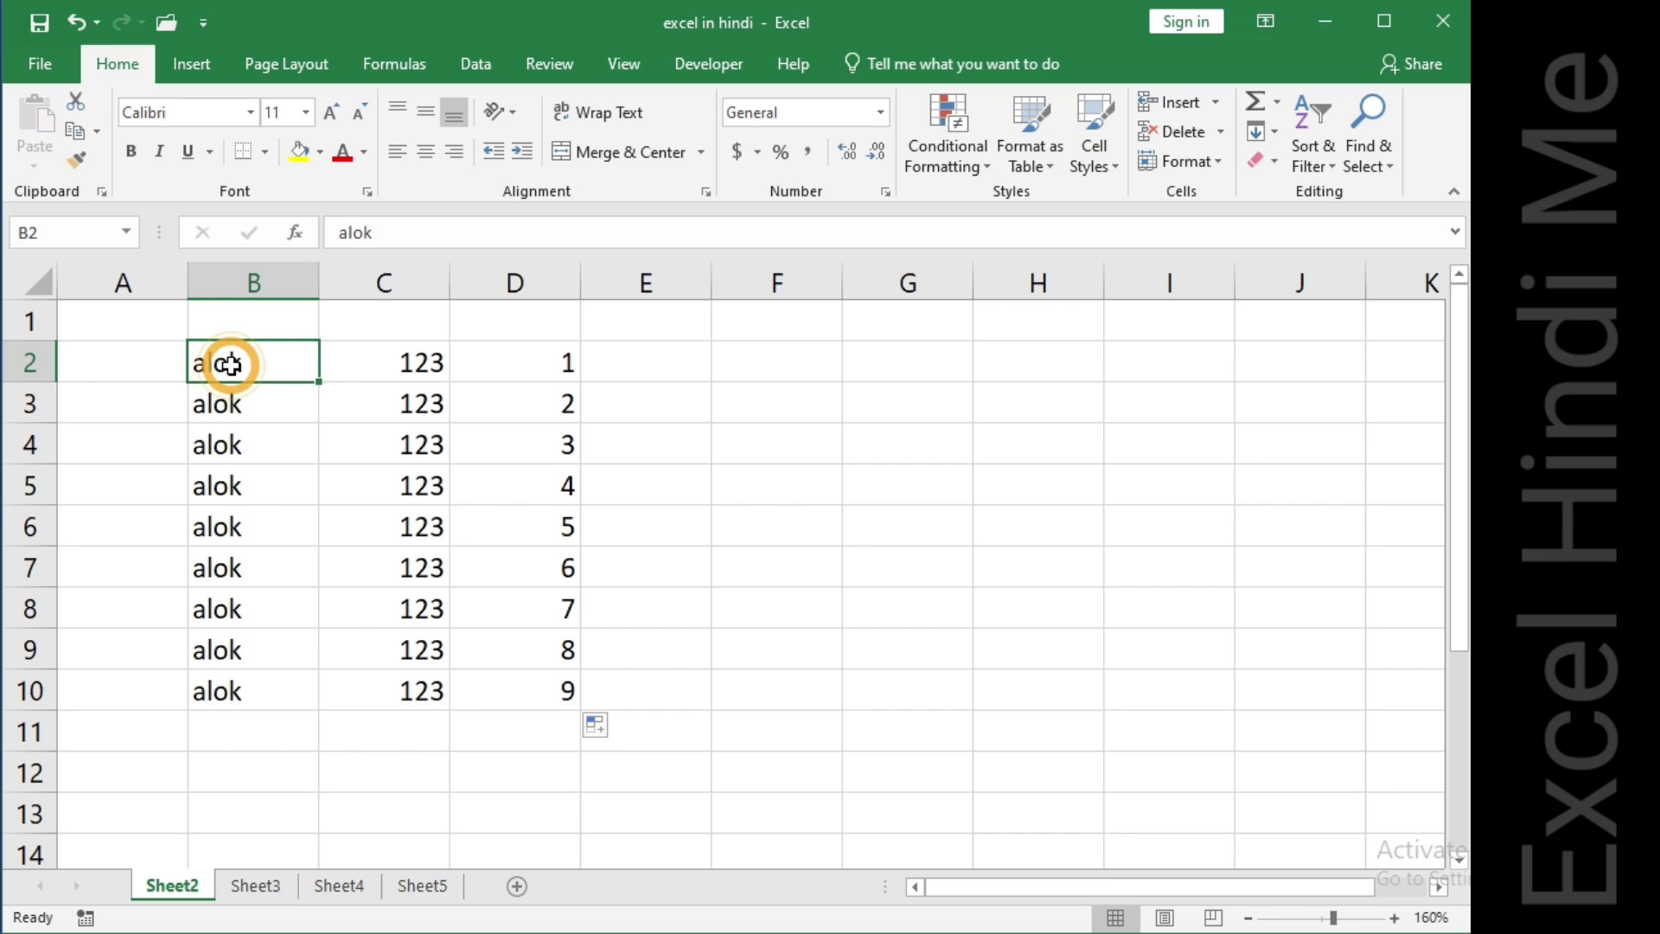
pyautogui.hotkey('shift', 'Right')
pyautogui.hotkey('shift', 'Right')
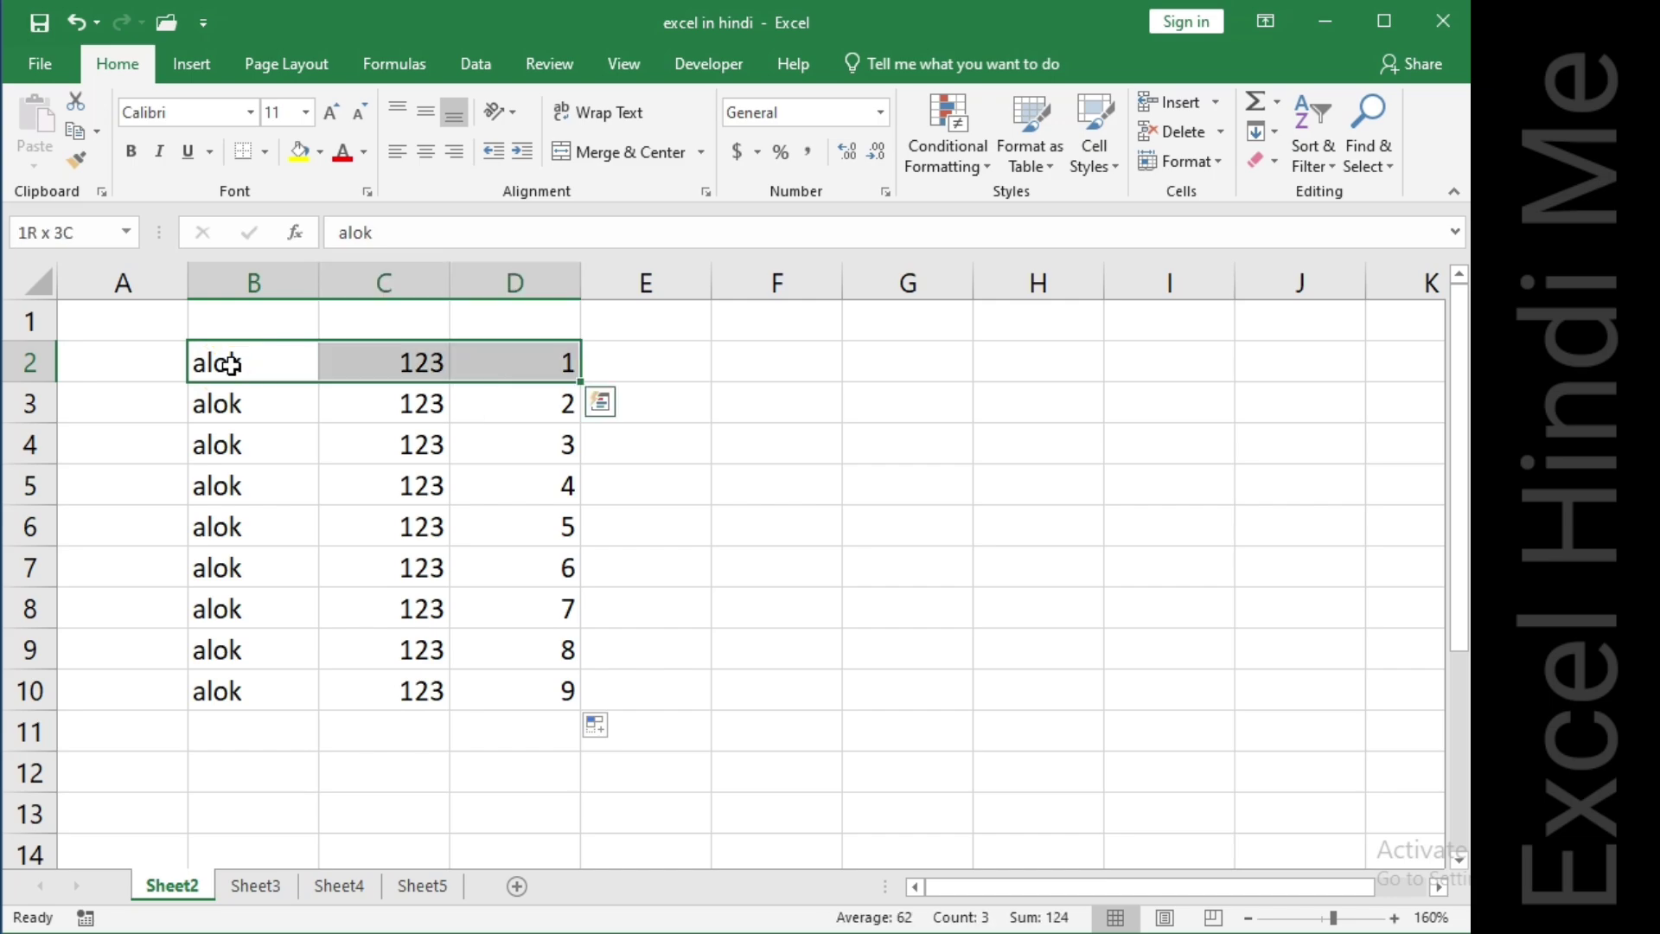
pyautogui.hotkey('shift', 'Down')
pyautogui.hotkey('shift', 'Down')
pyautogui.hotkey('shift', 'Down')
pyautogui.hotkey('shift', 'Down')
pyautogui.hotkey('shift', 'Down')
pyautogui.hotkey('shift', 'Down')
pyautogui.hotkey('shift', 'Down')
pyautogui.hotkey('shift', 'Down')
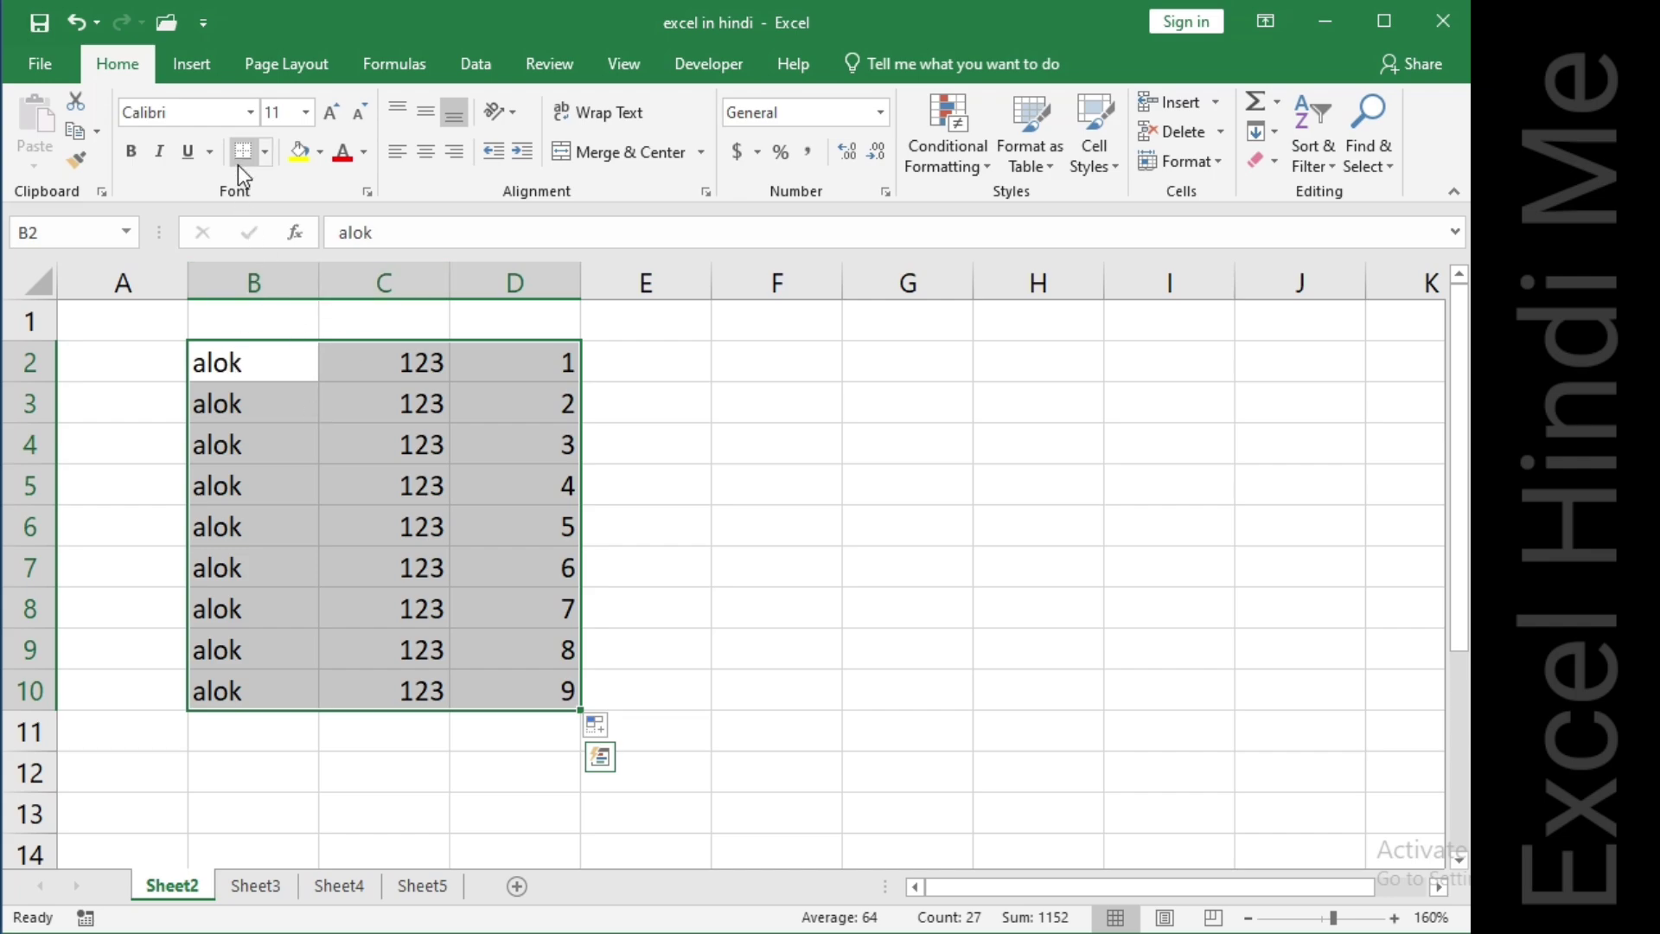
pyautogui.click(131, 155)
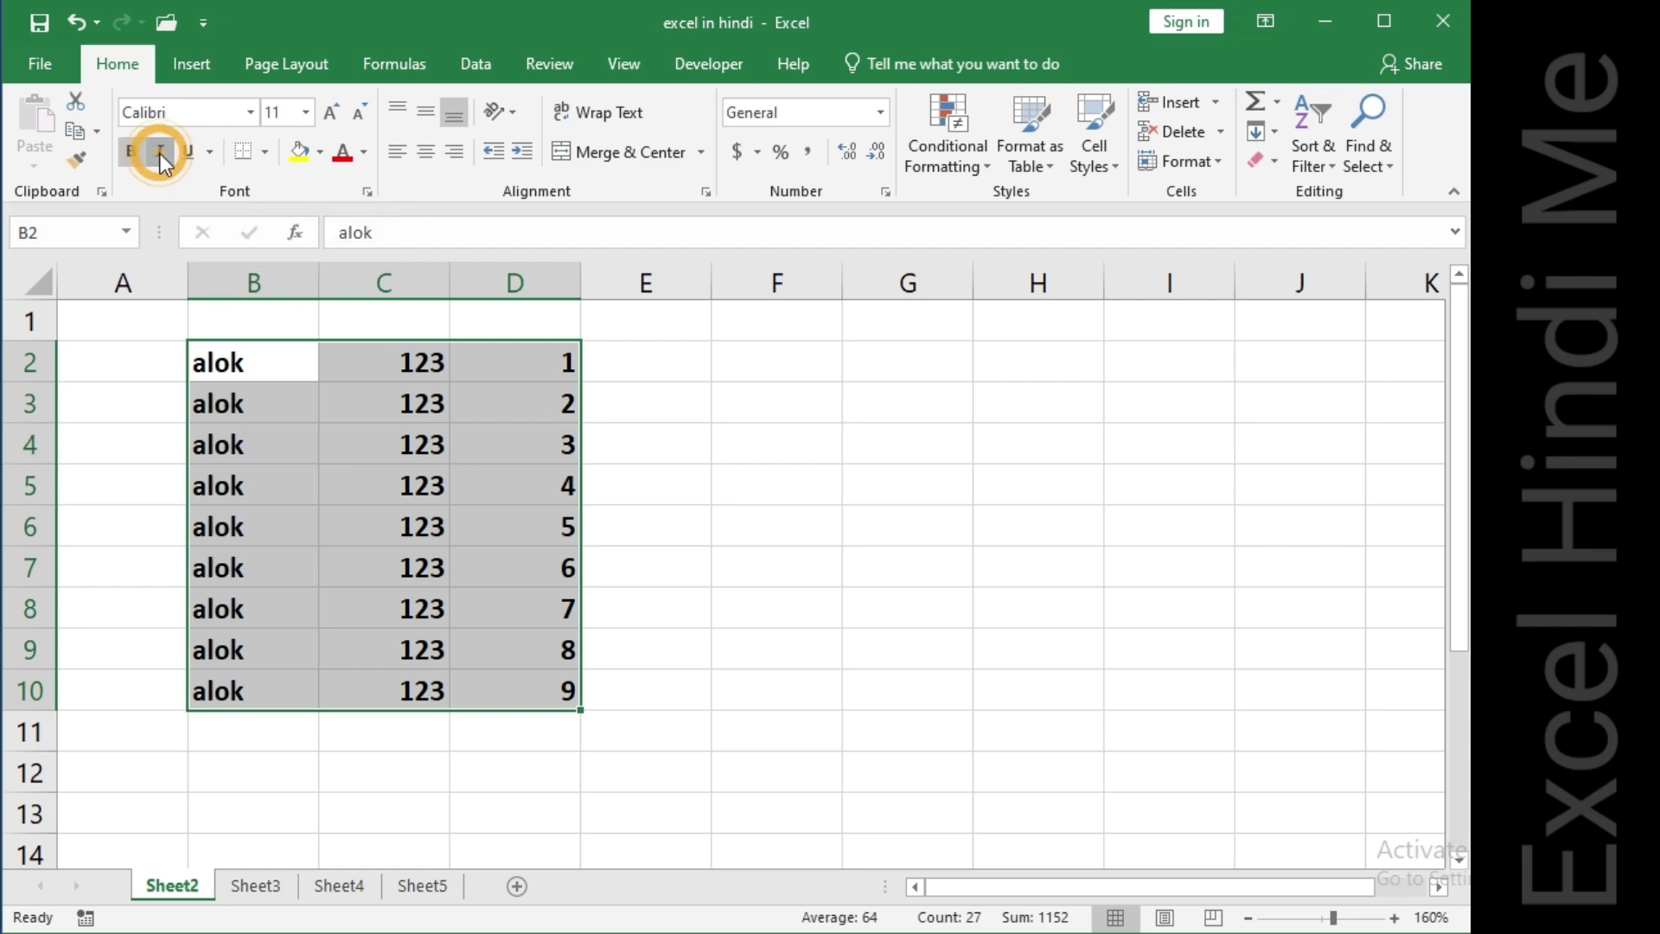
pyautogui.click(159, 153)
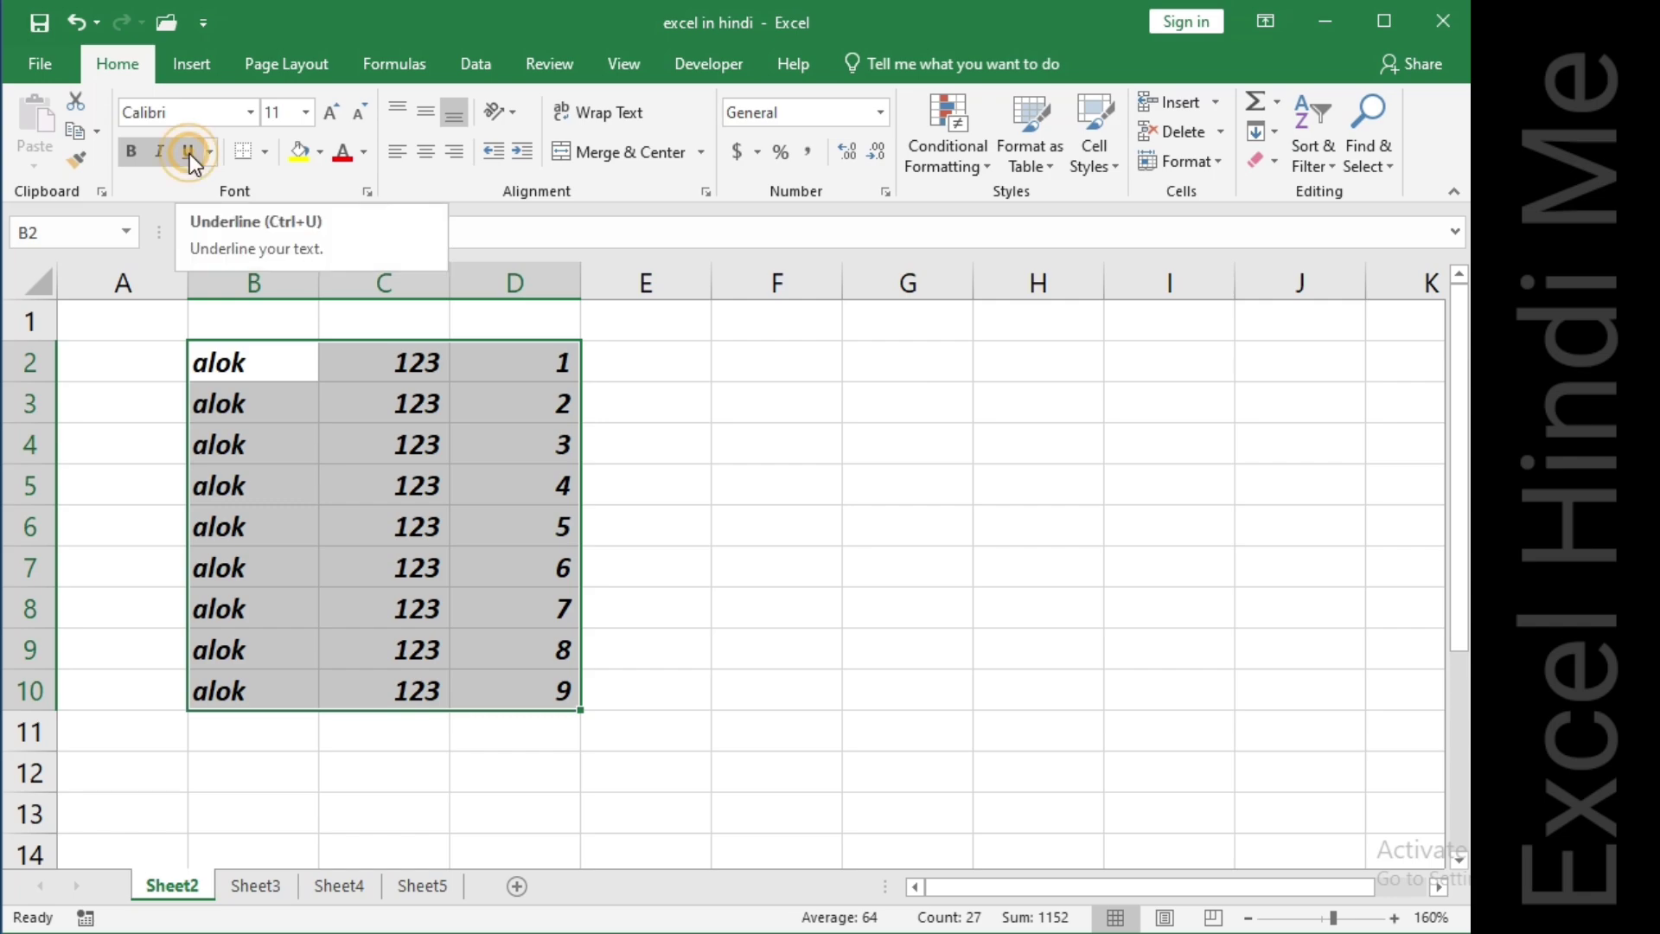
pyautogui.click(190, 153)
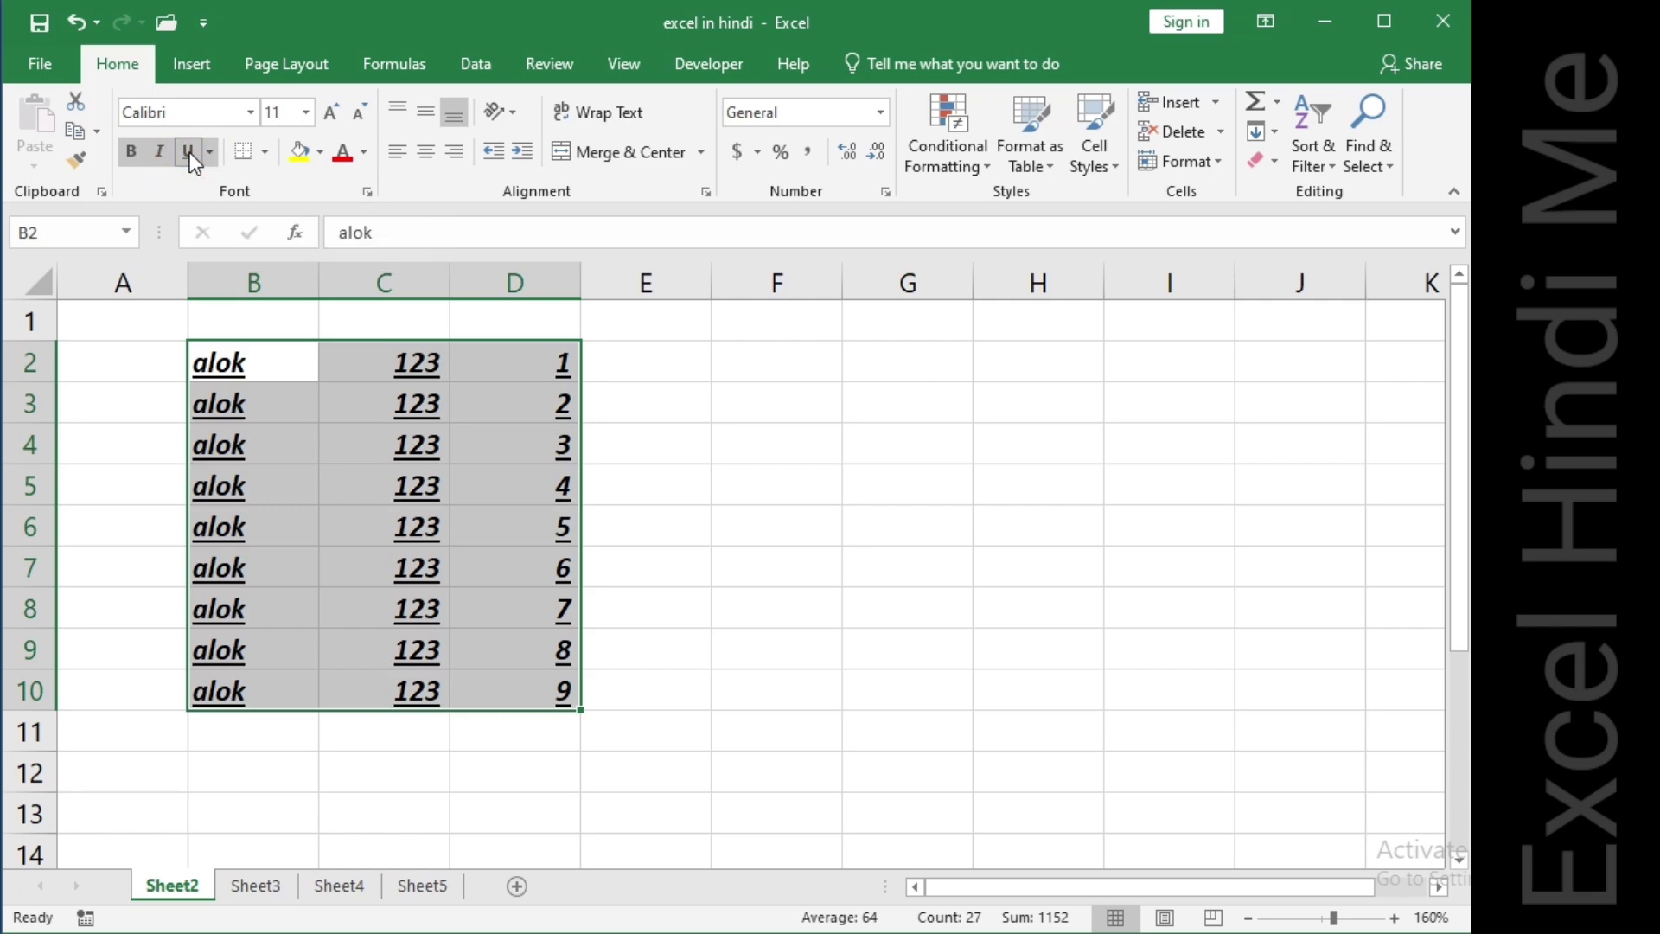
# Set the selected range's font to Algerian at size 14.
pyautogui.click(249, 113)
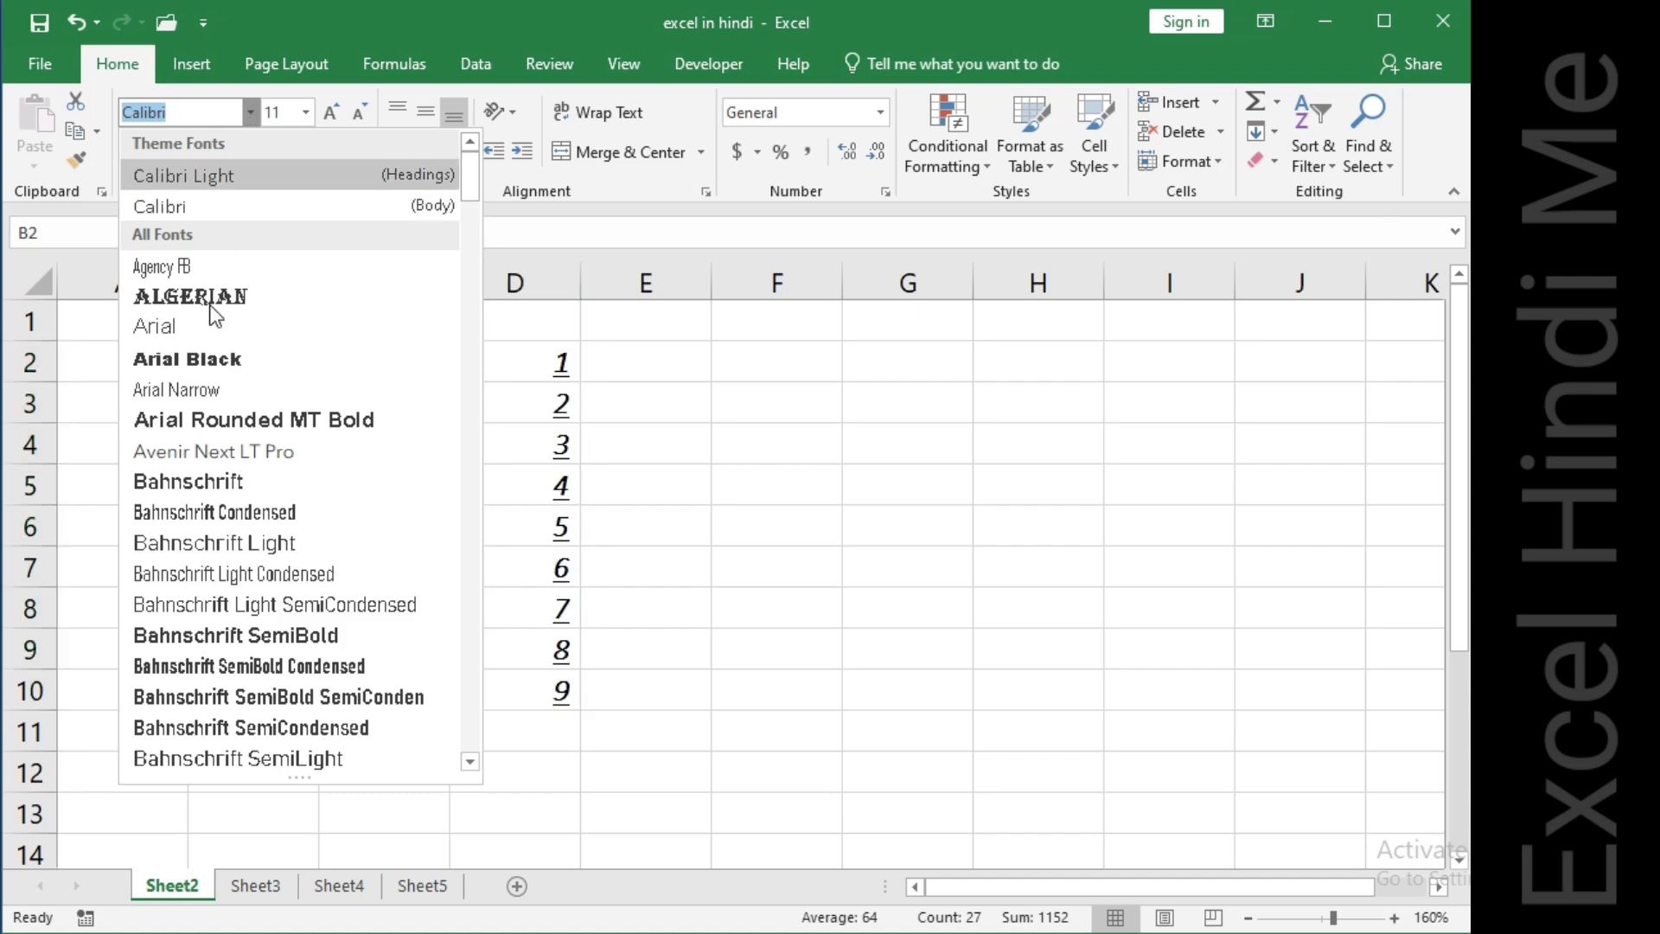
pyautogui.click(221, 296)
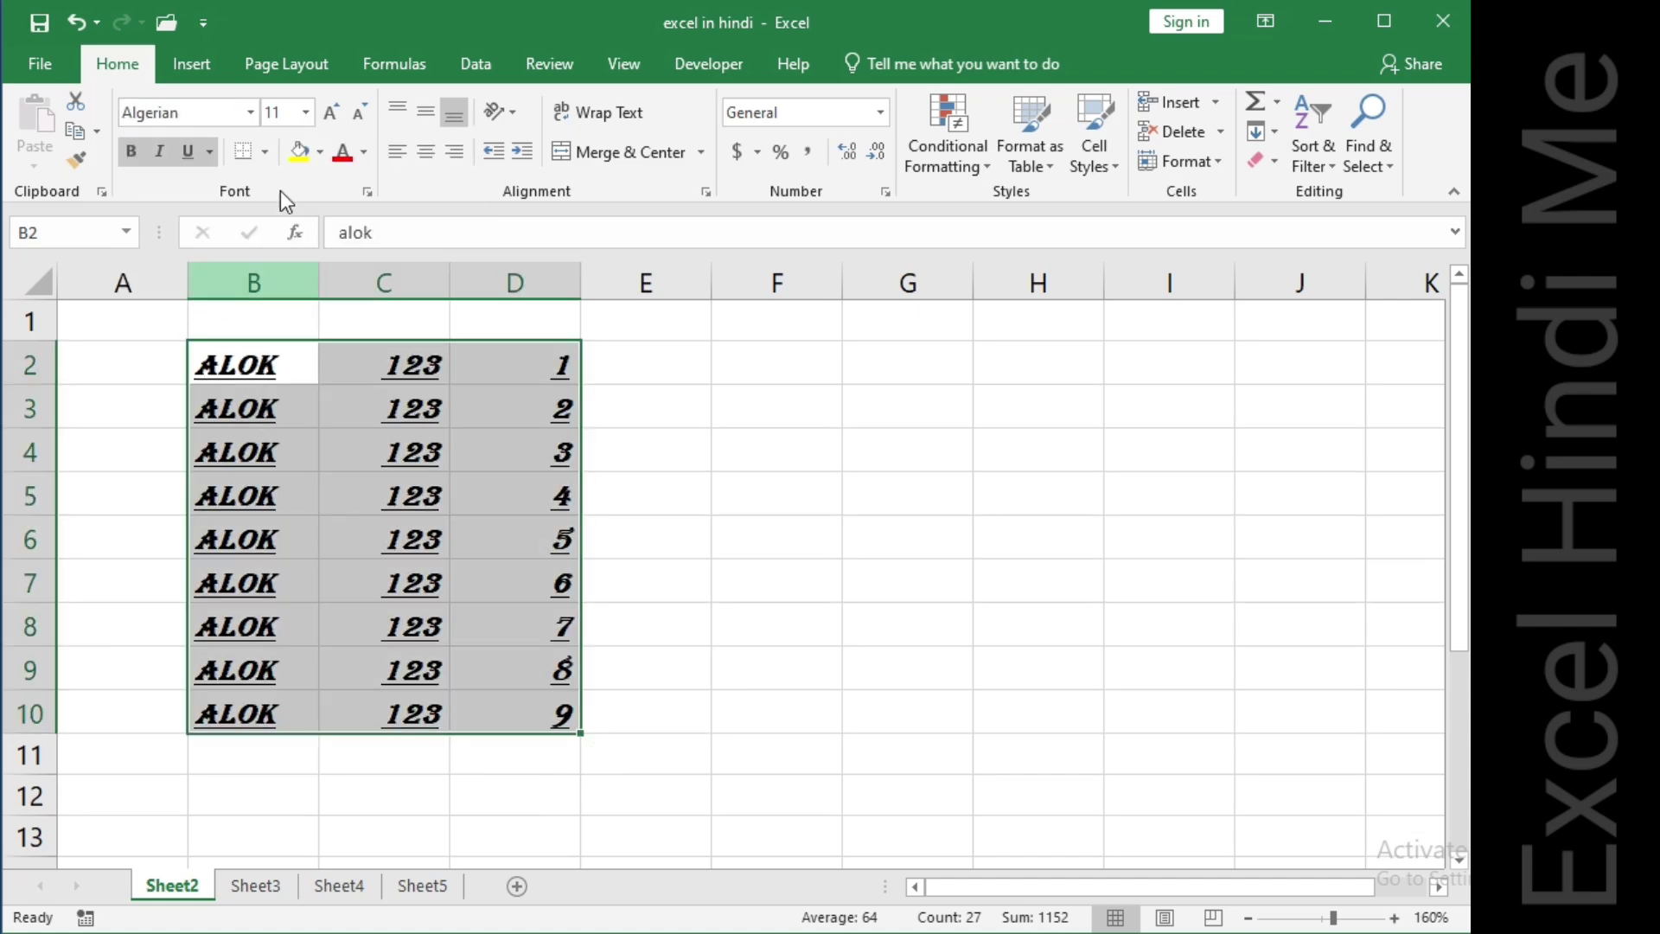
pyautogui.click(304, 111)
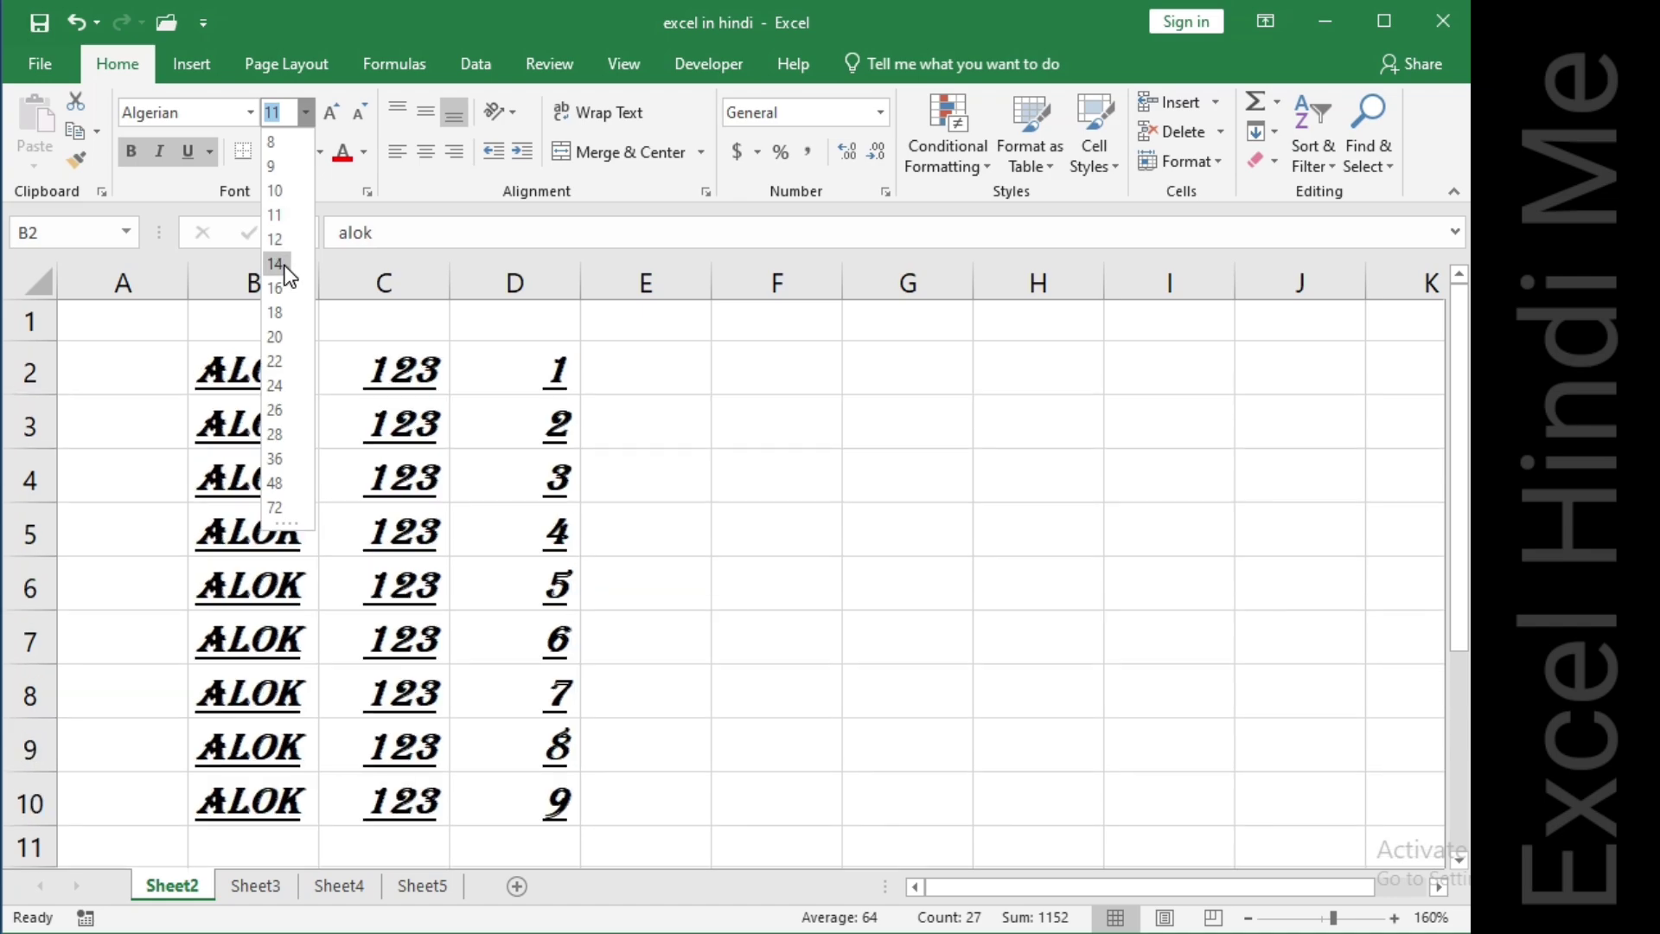
pyautogui.click(276, 263)
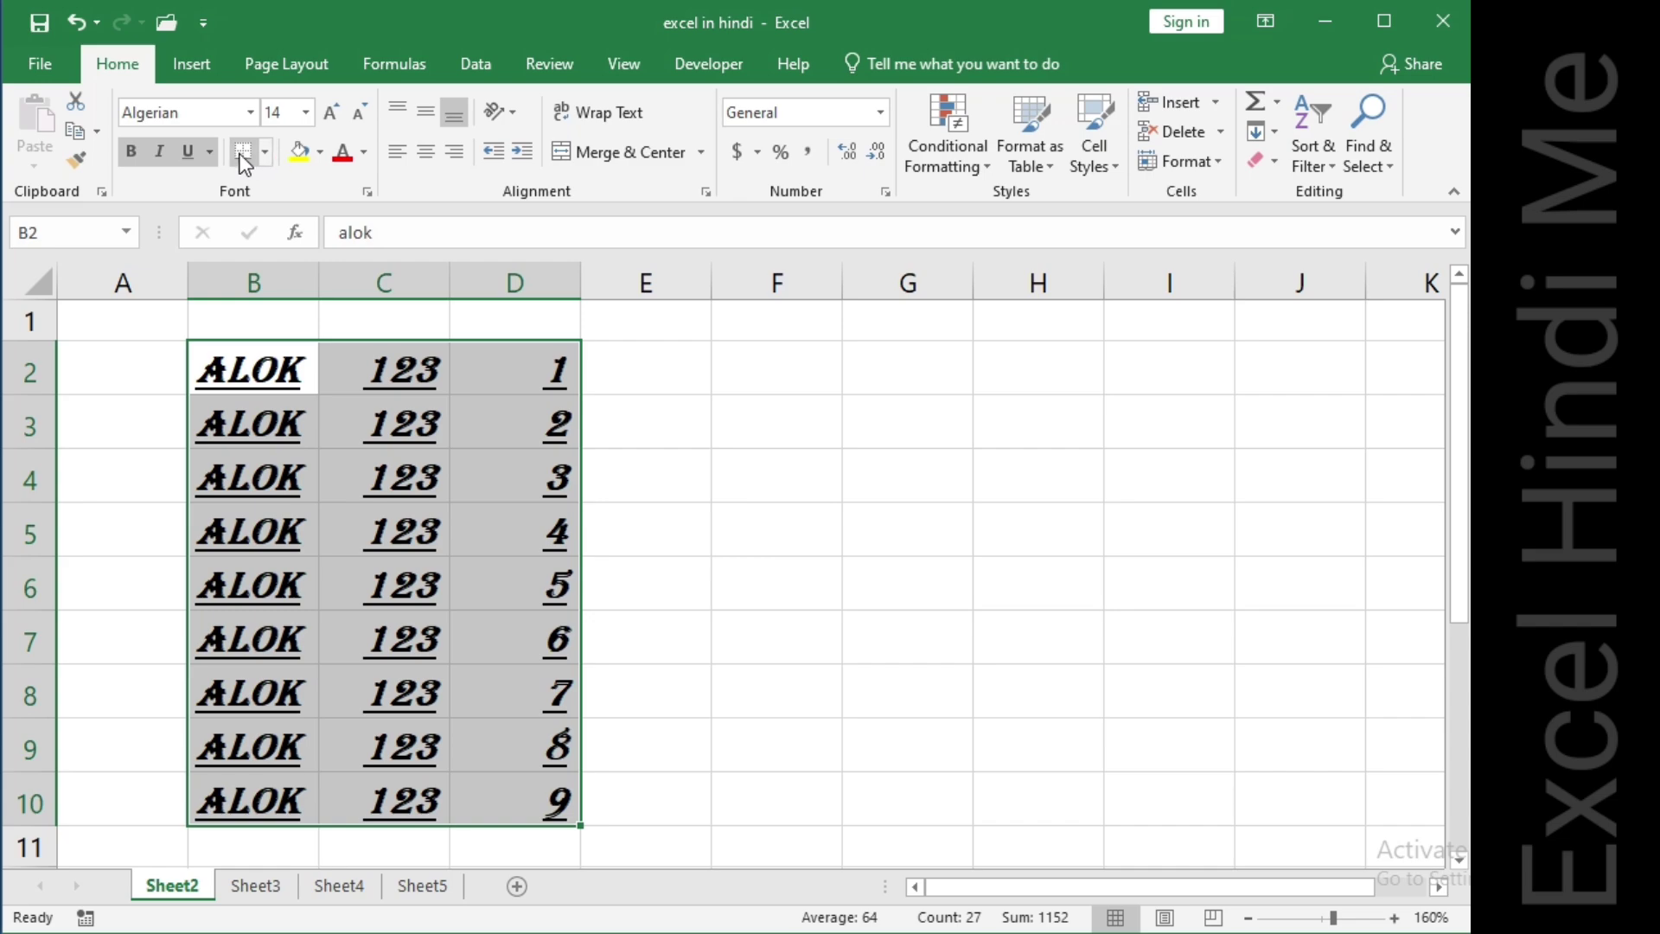
# Apply All Borders to the selected range.
pyautogui.click(265, 153)
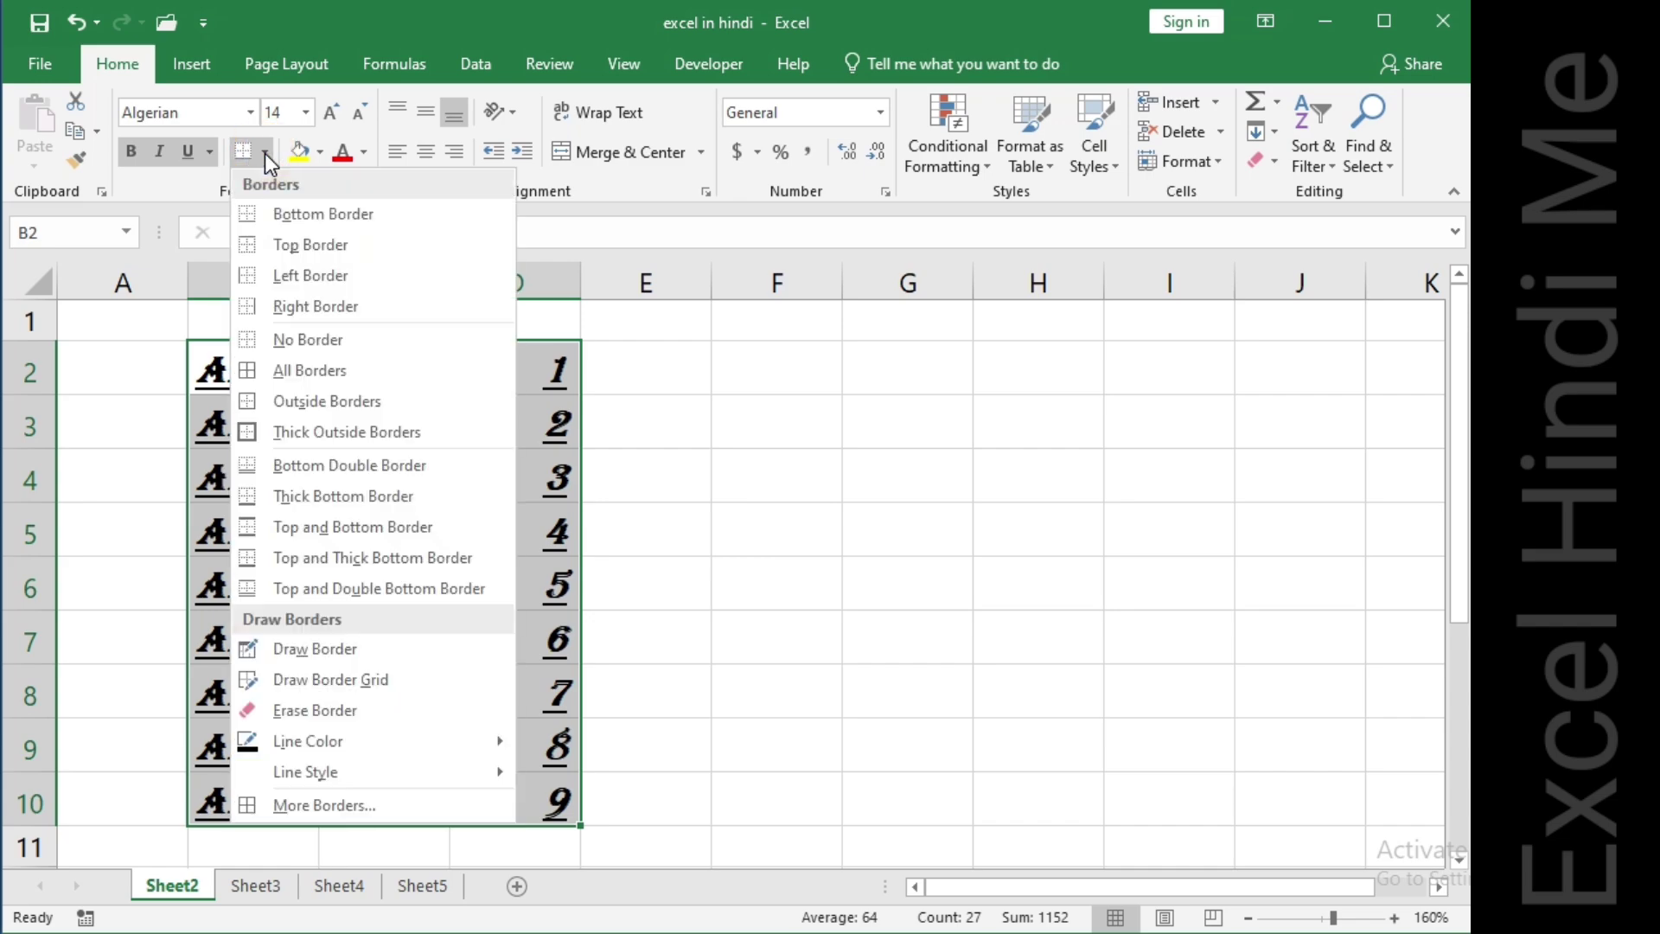
pyautogui.click(277, 371)
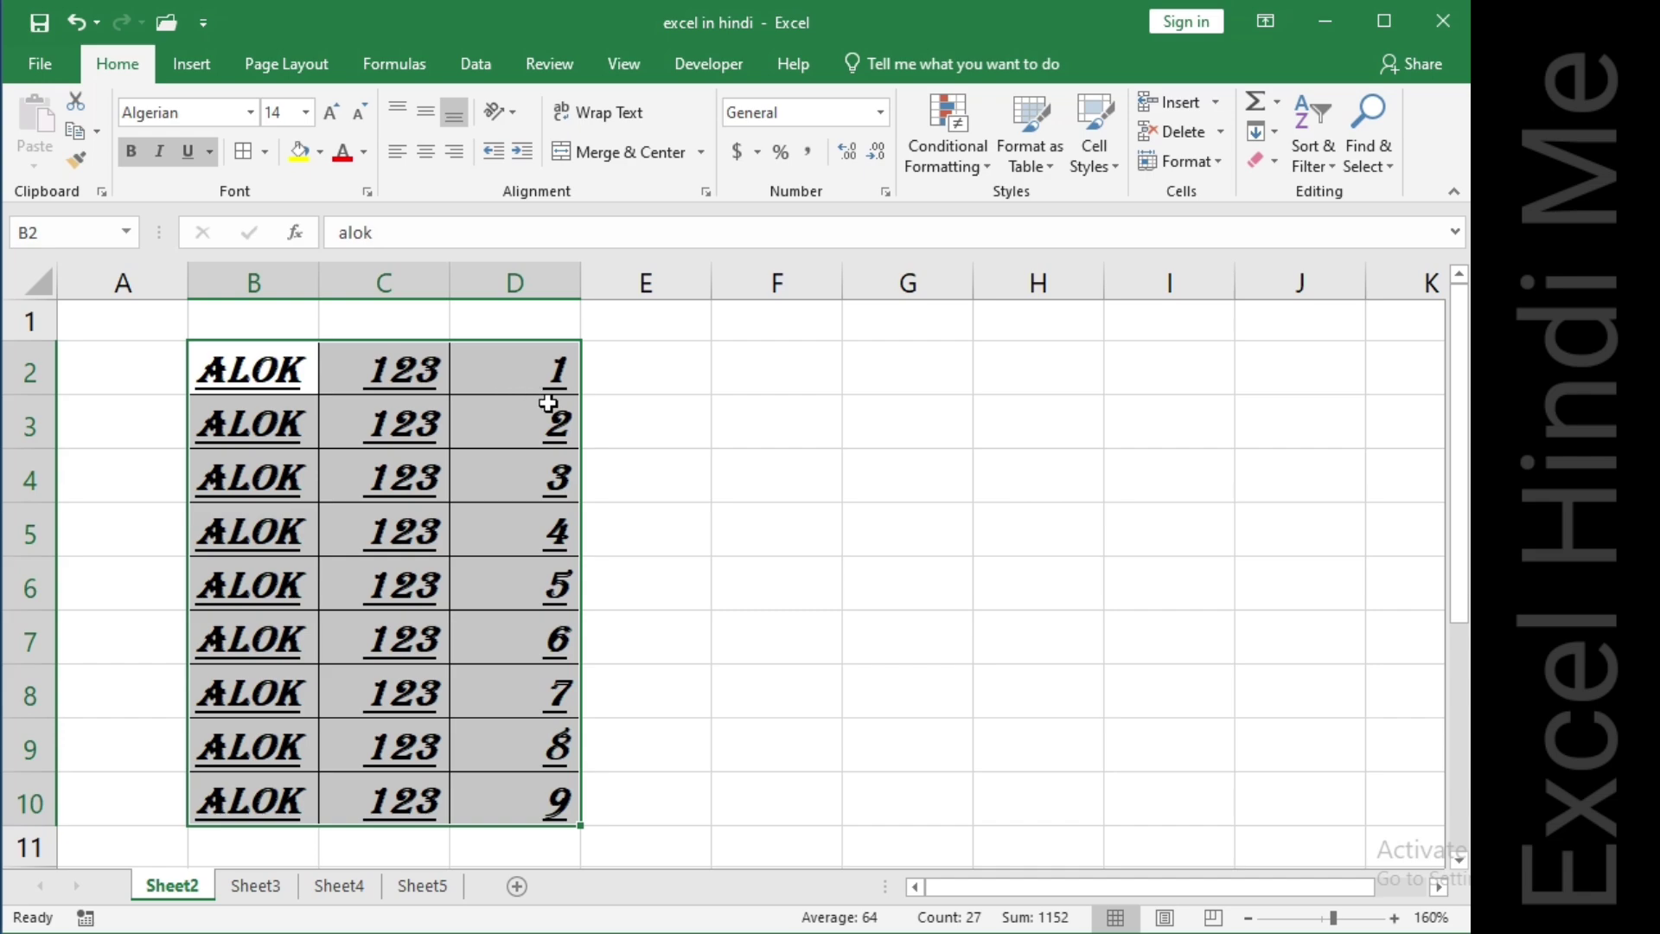
pyautogui.click(614, 385)
pyautogui.click(682, 432)
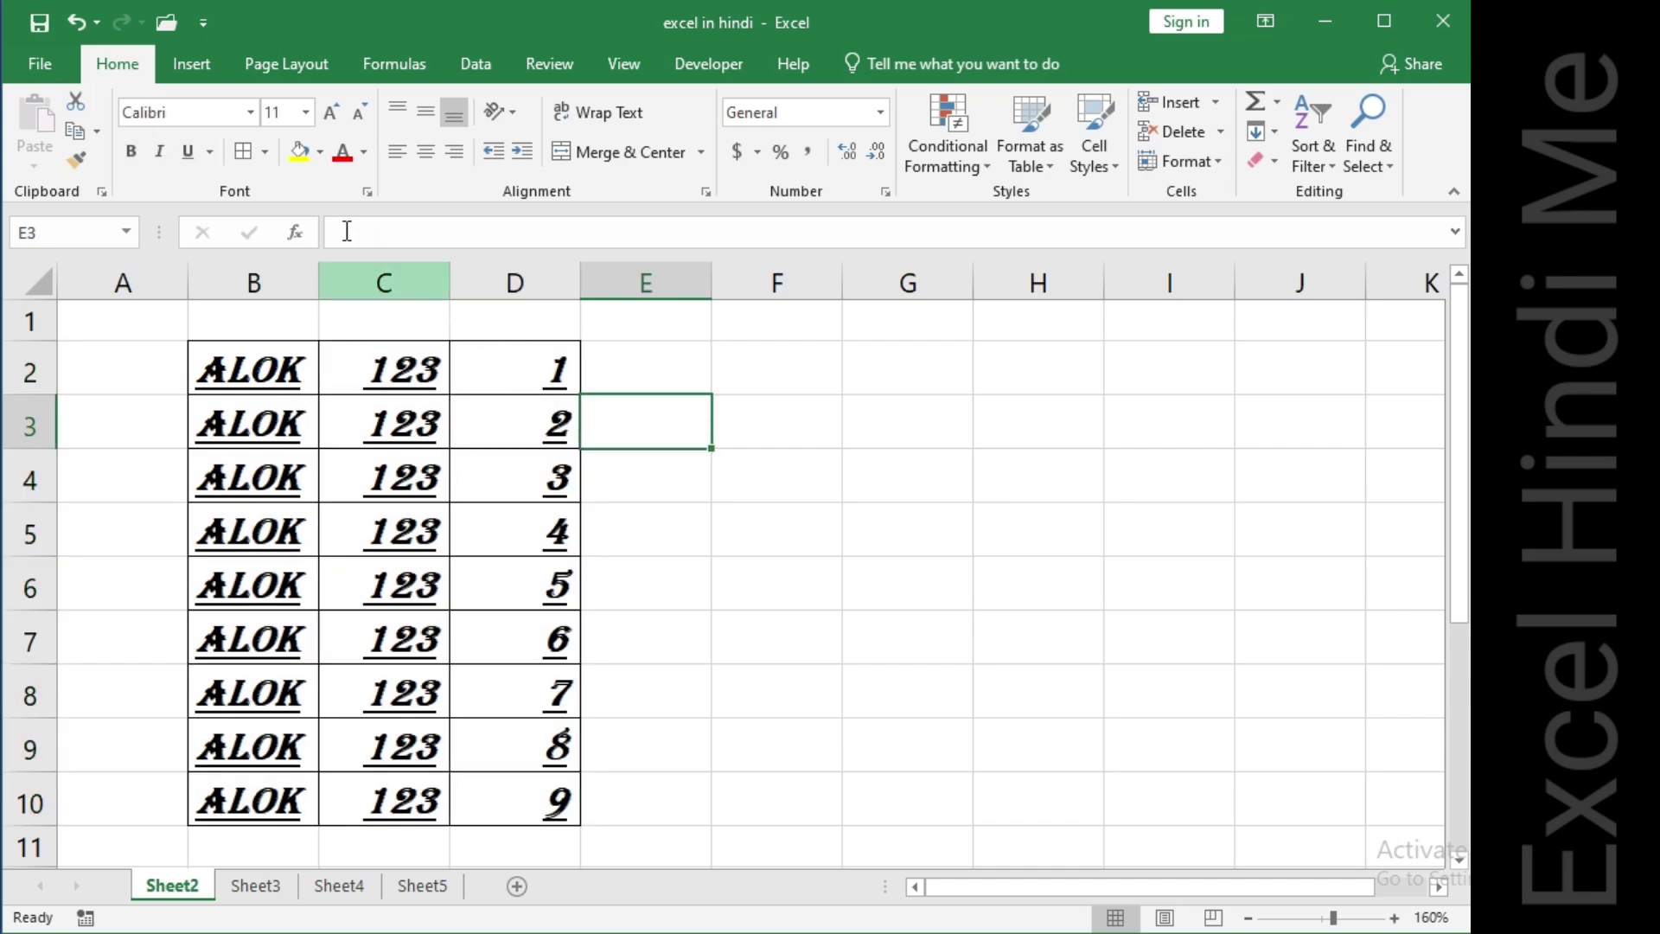
# Fill cell B2 with yellow and cell C3 with blue.
pyautogui.click(290, 369)
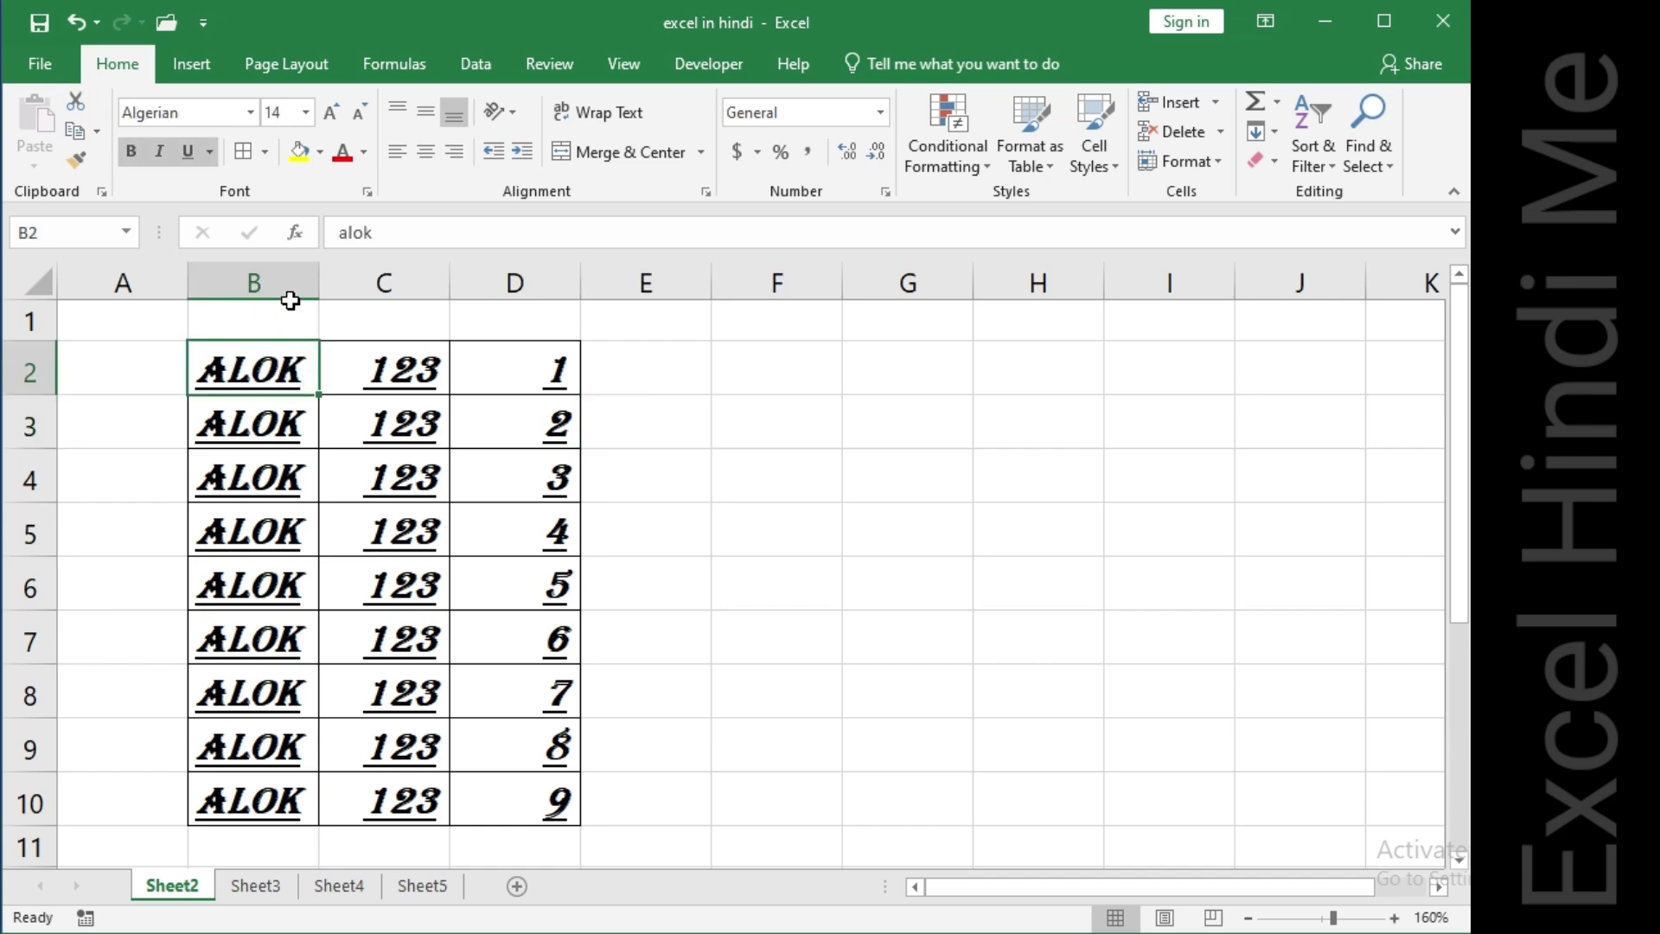
pyautogui.click(301, 152)
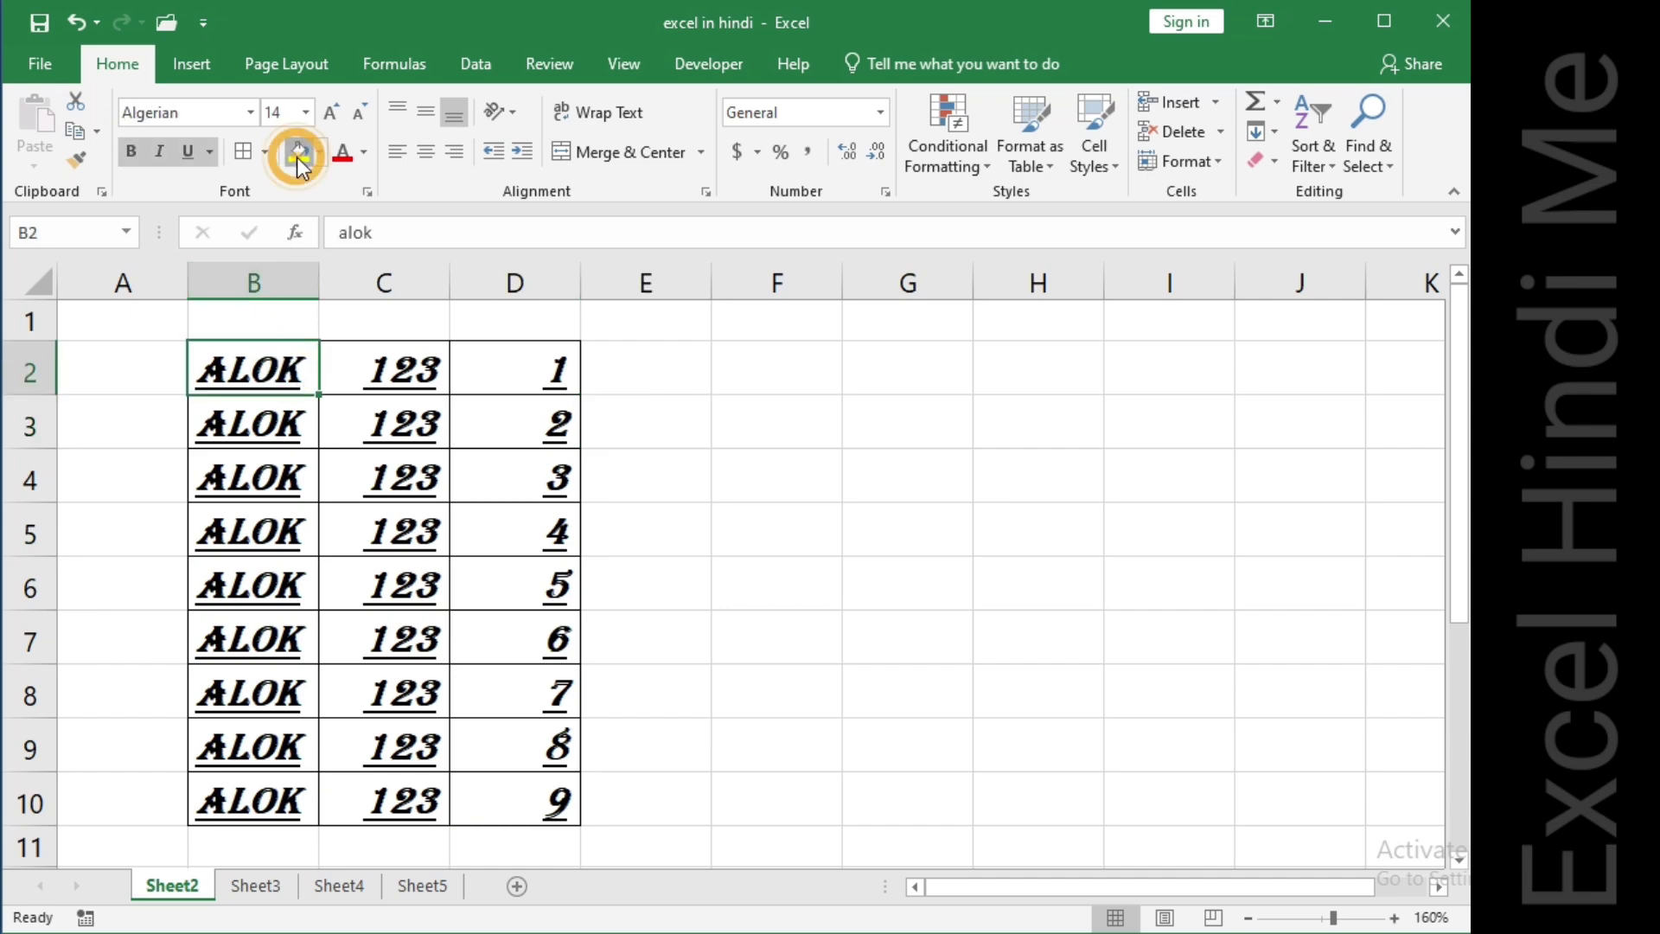
pyautogui.click(421, 430)
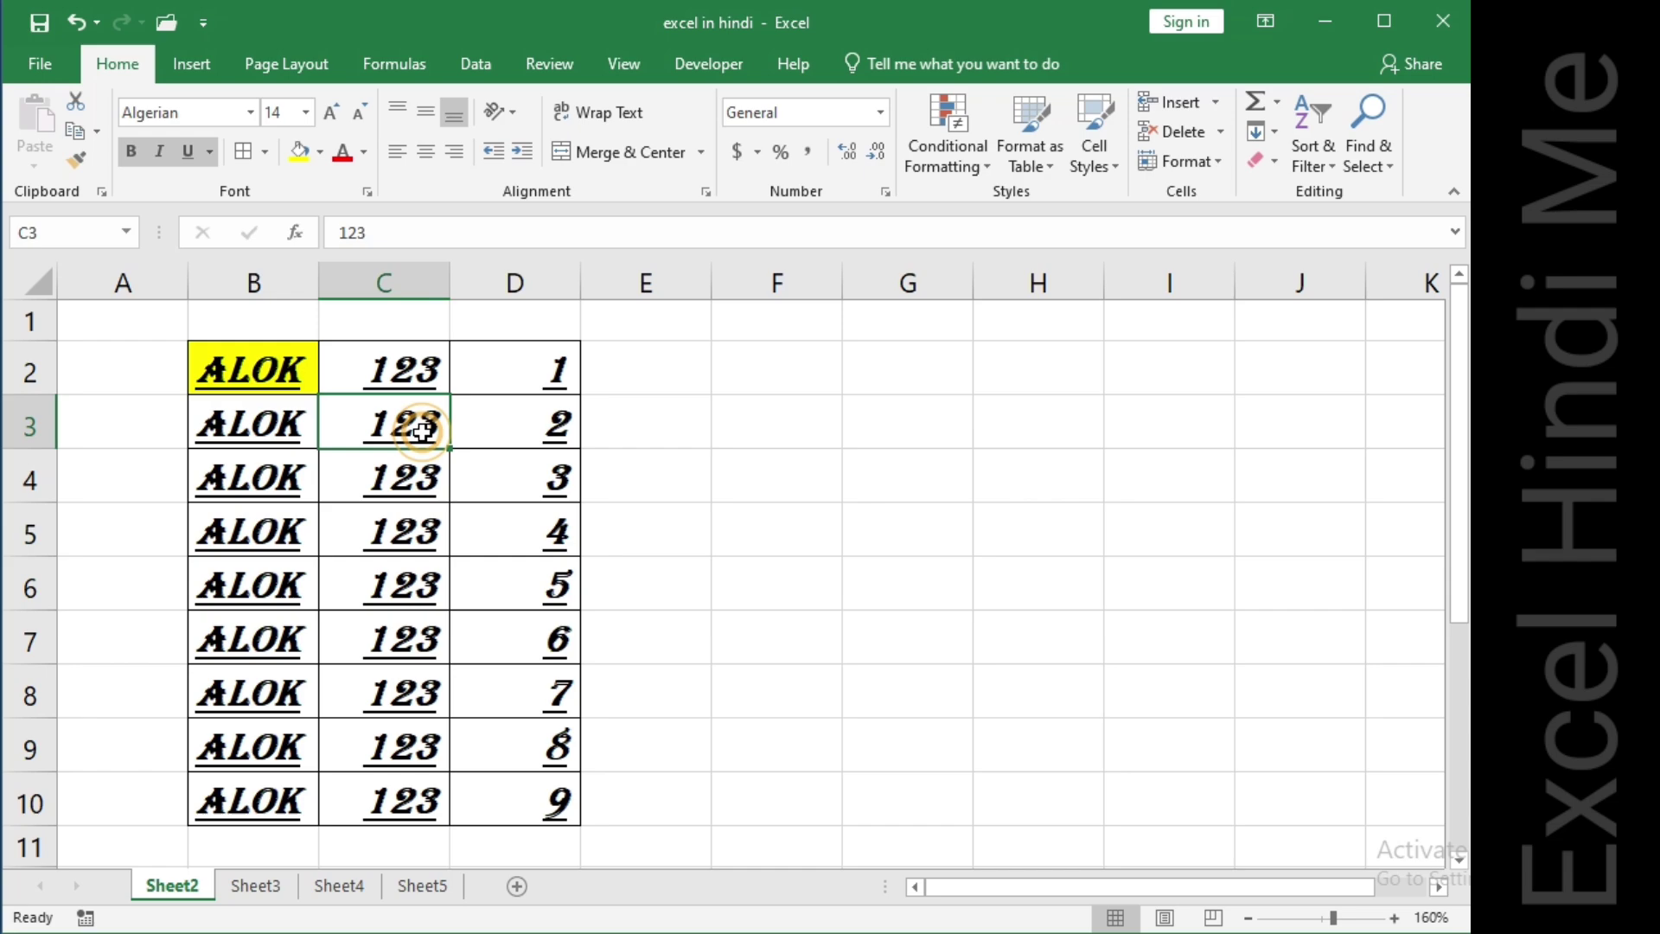
pyautogui.click(321, 153)
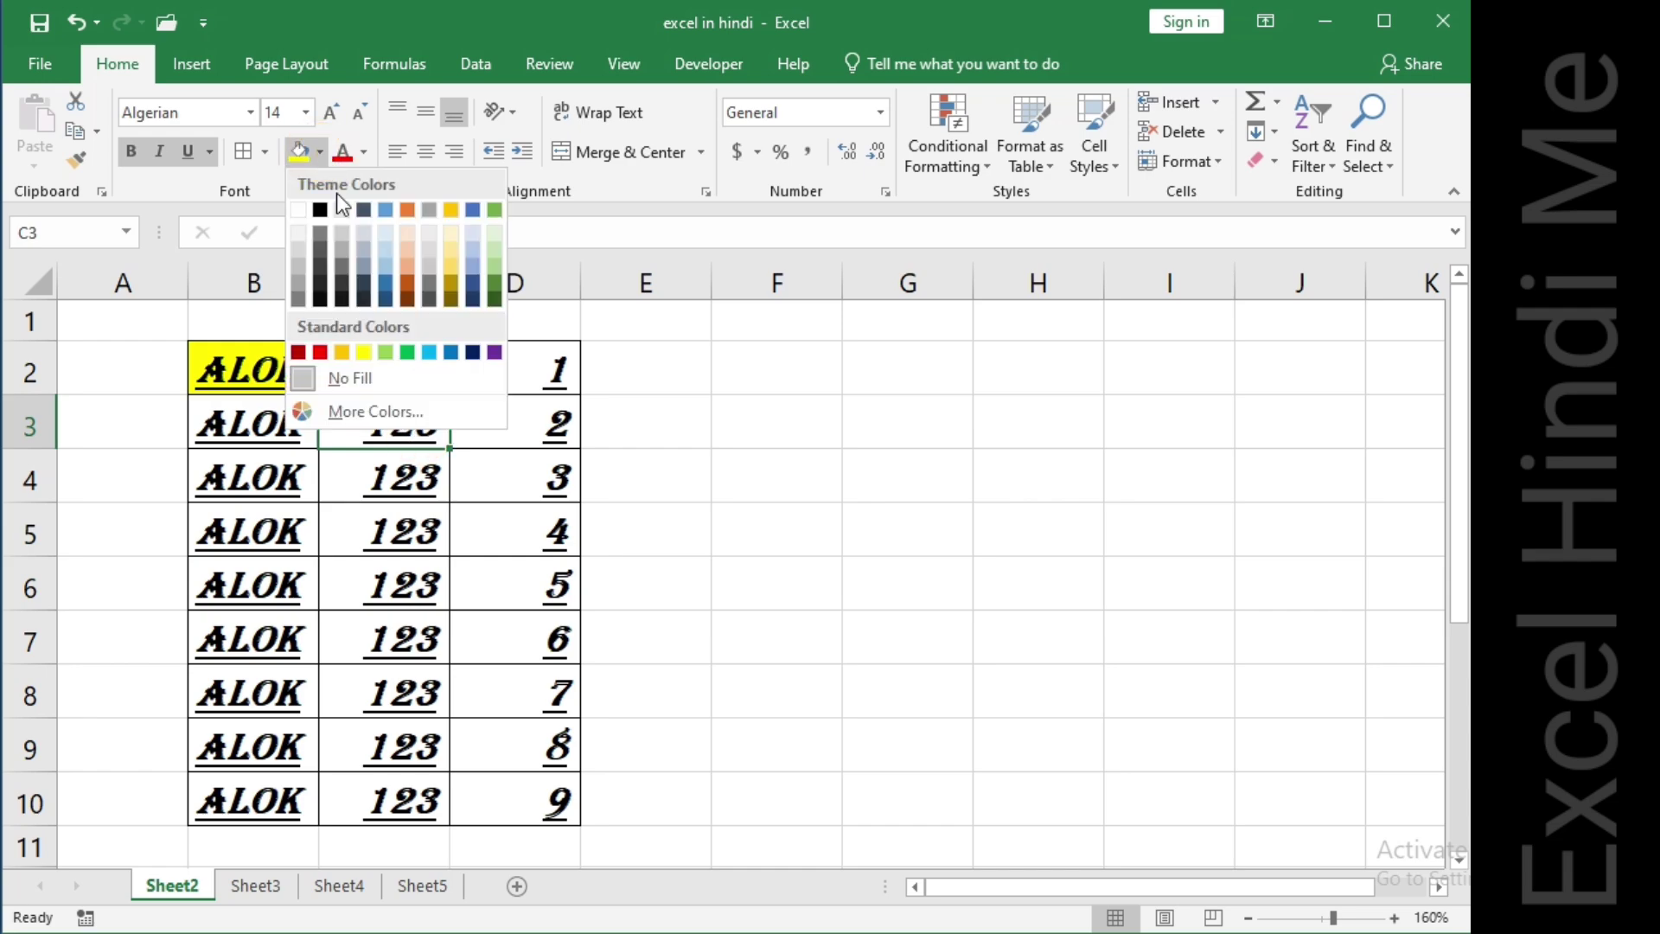
pyautogui.click(430, 352)
# Fill cell D5 with red.
pyautogui.click(482, 545)
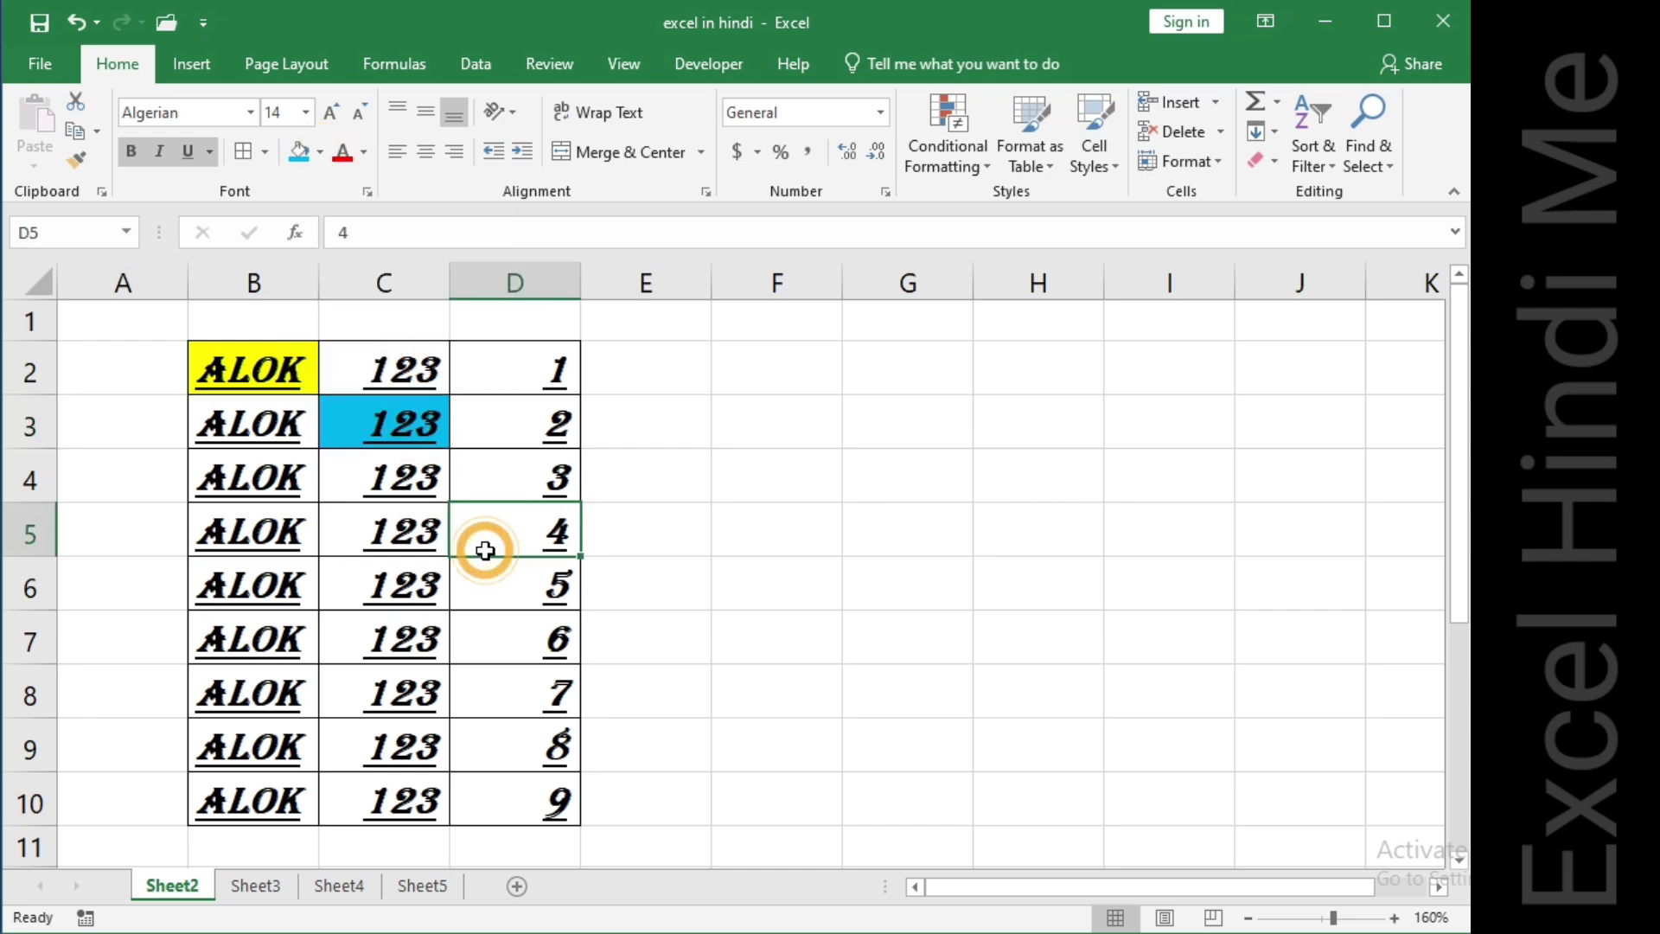
pyautogui.click(319, 152)
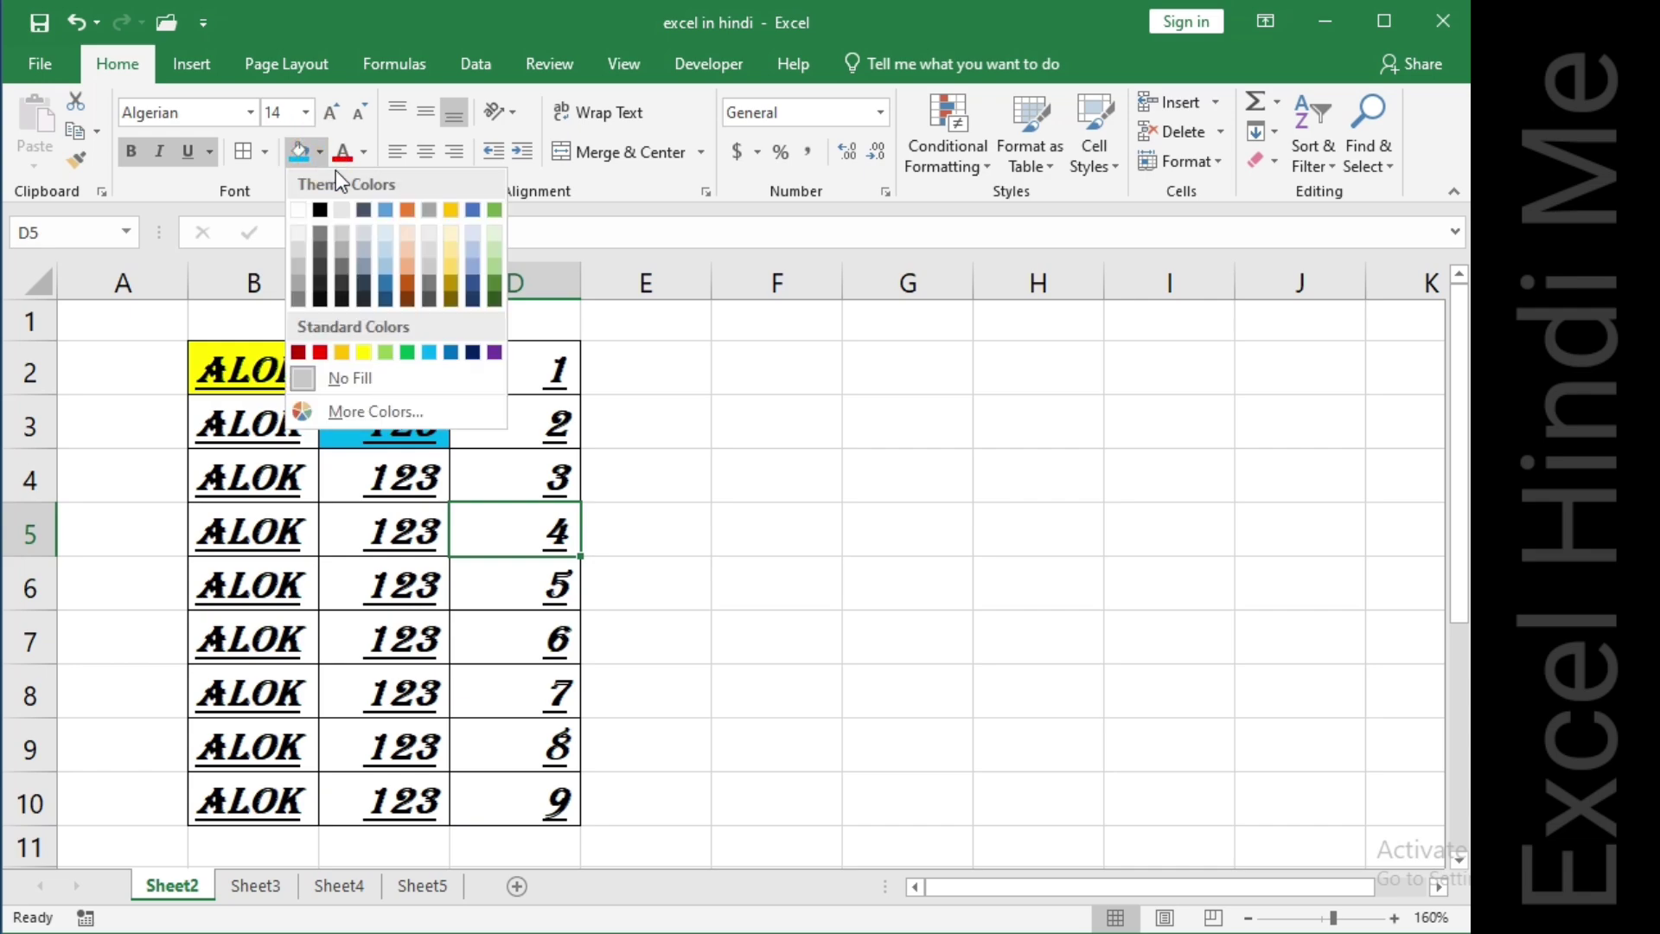
pyautogui.click(320, 352)
pyautogui.click(282, 588)
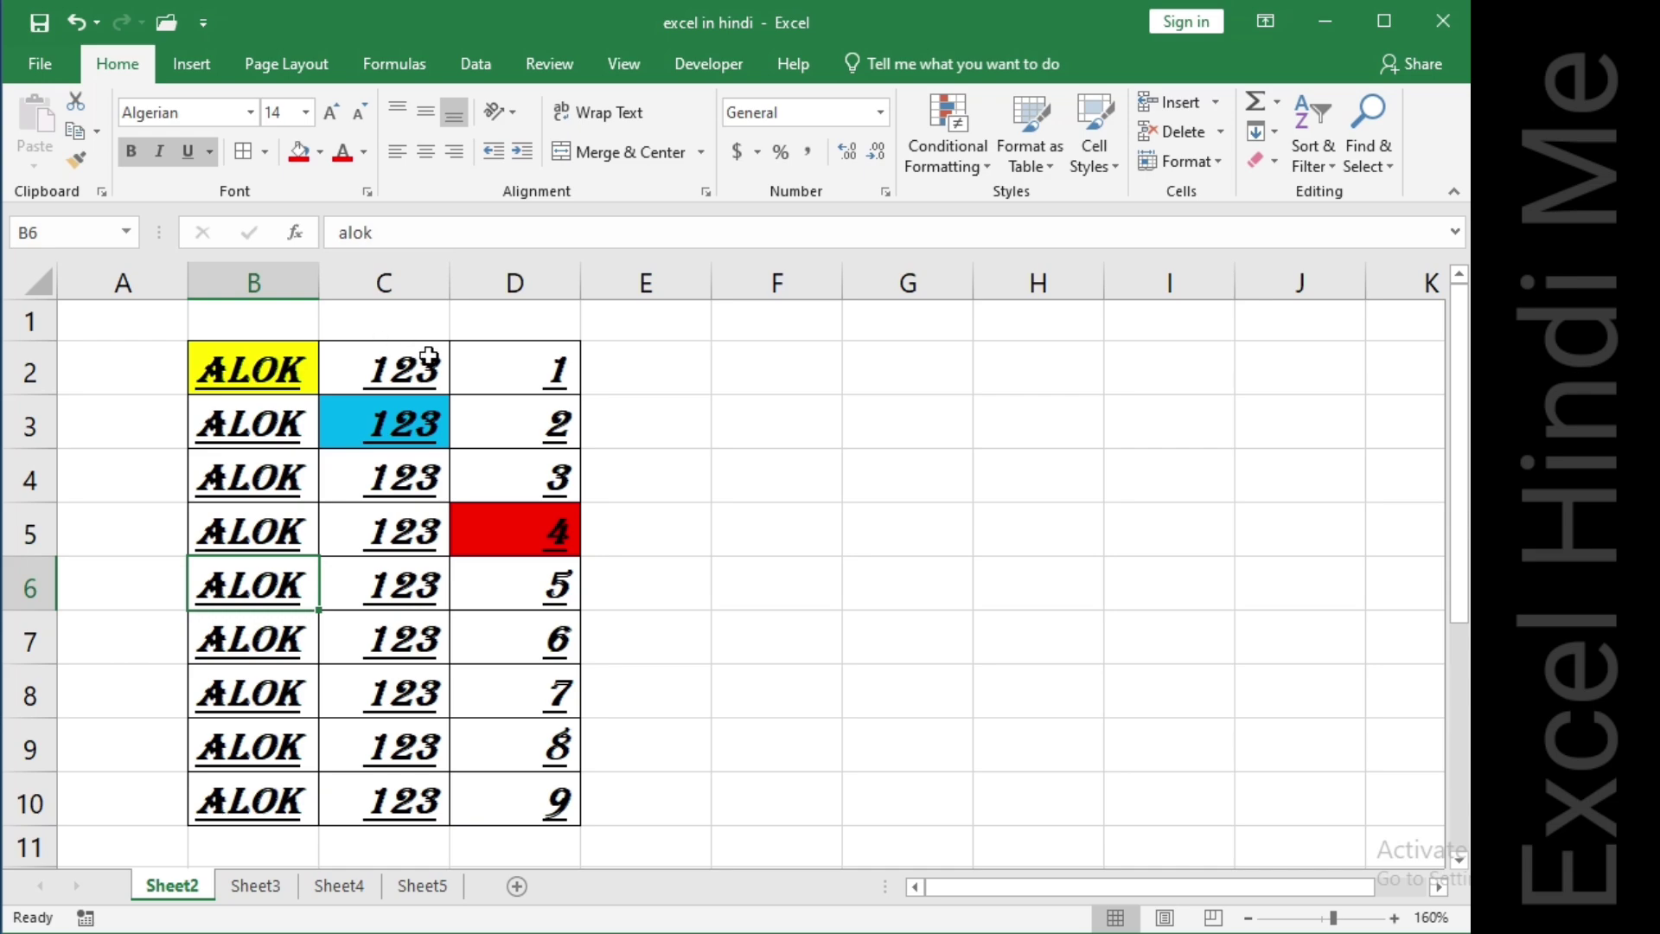
# Colour the text in D2 red and the text in B5 blue.
pyautogui.click(540, 371)
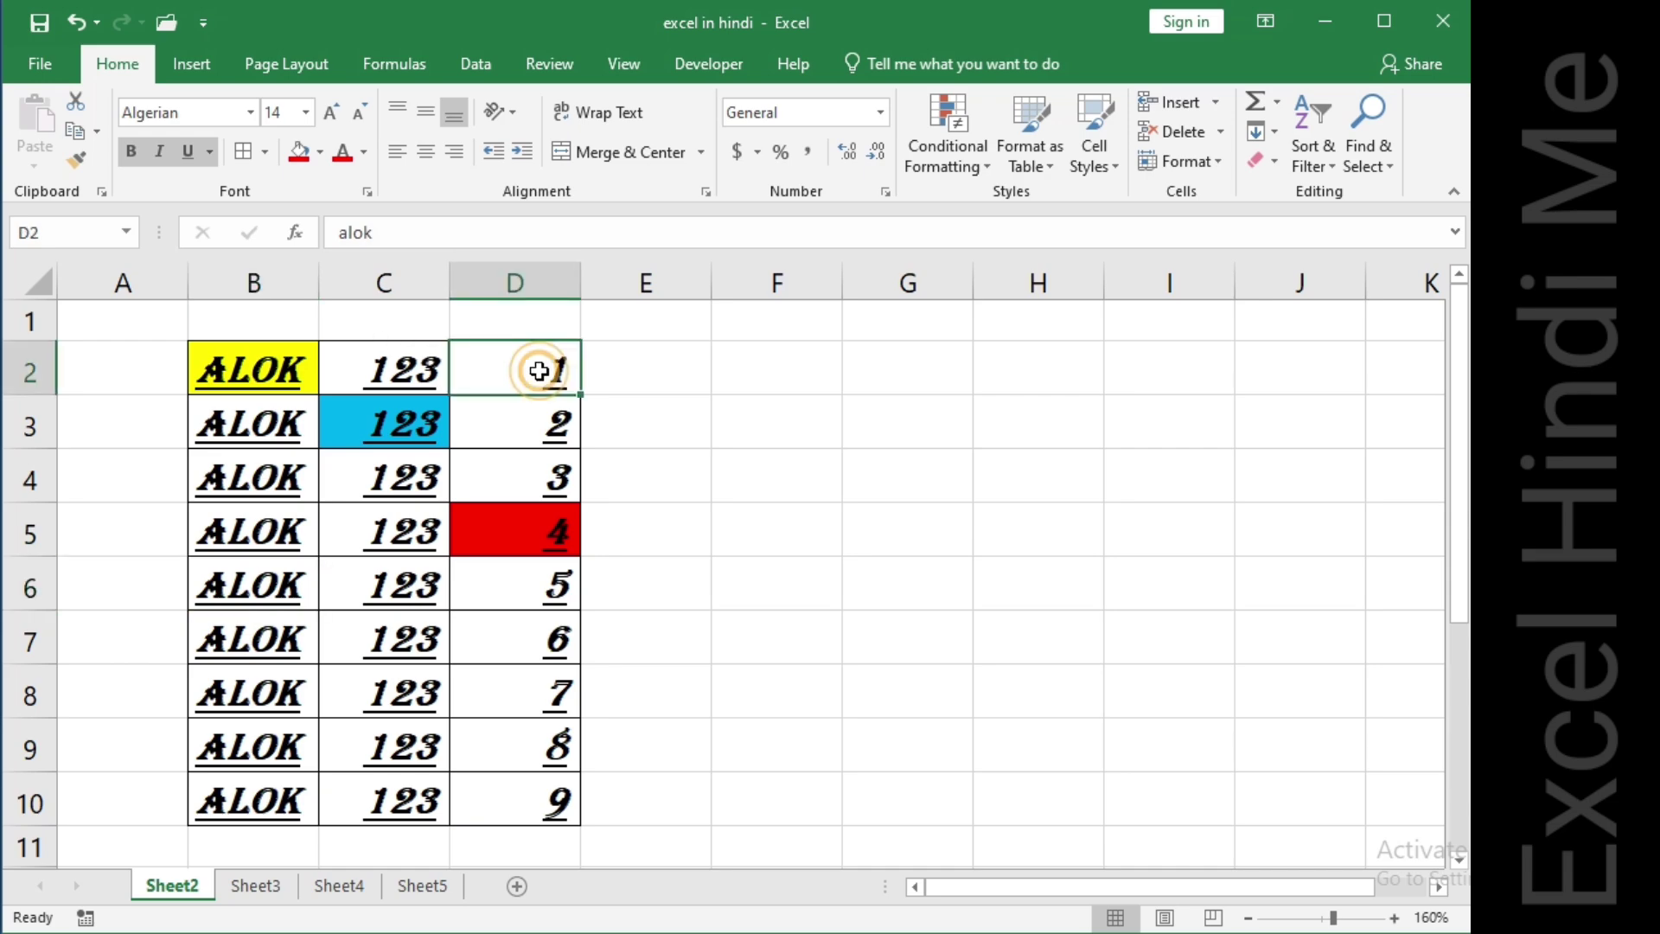
pyautogui.click(341, 154)
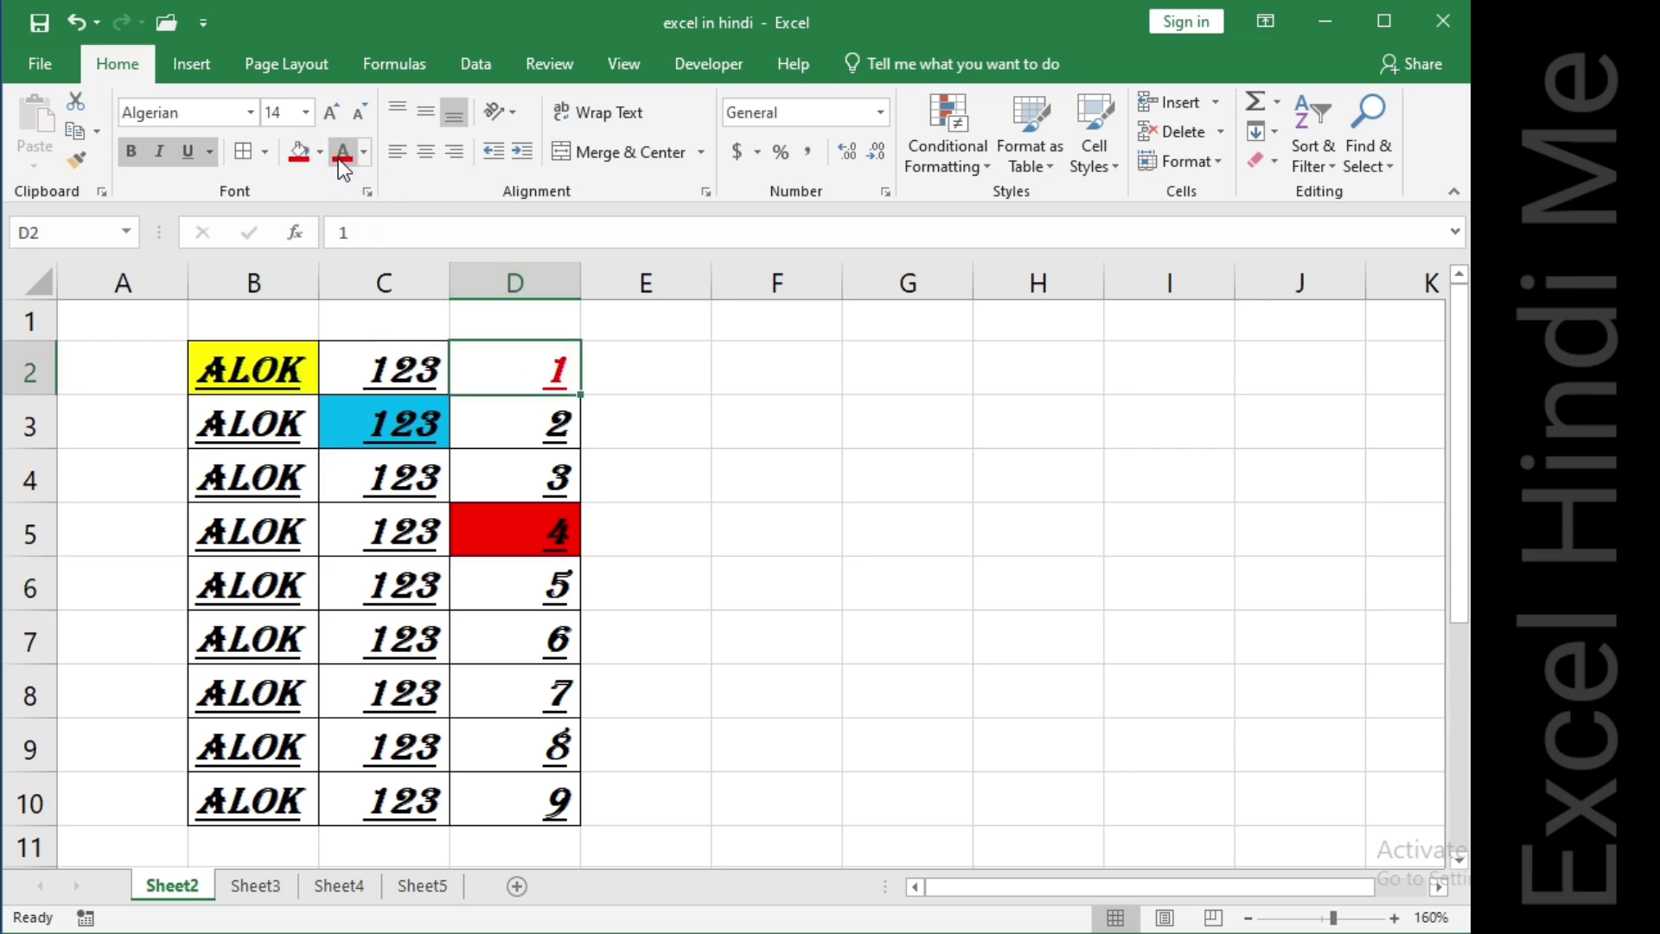
pyautogui.click(278, 529)
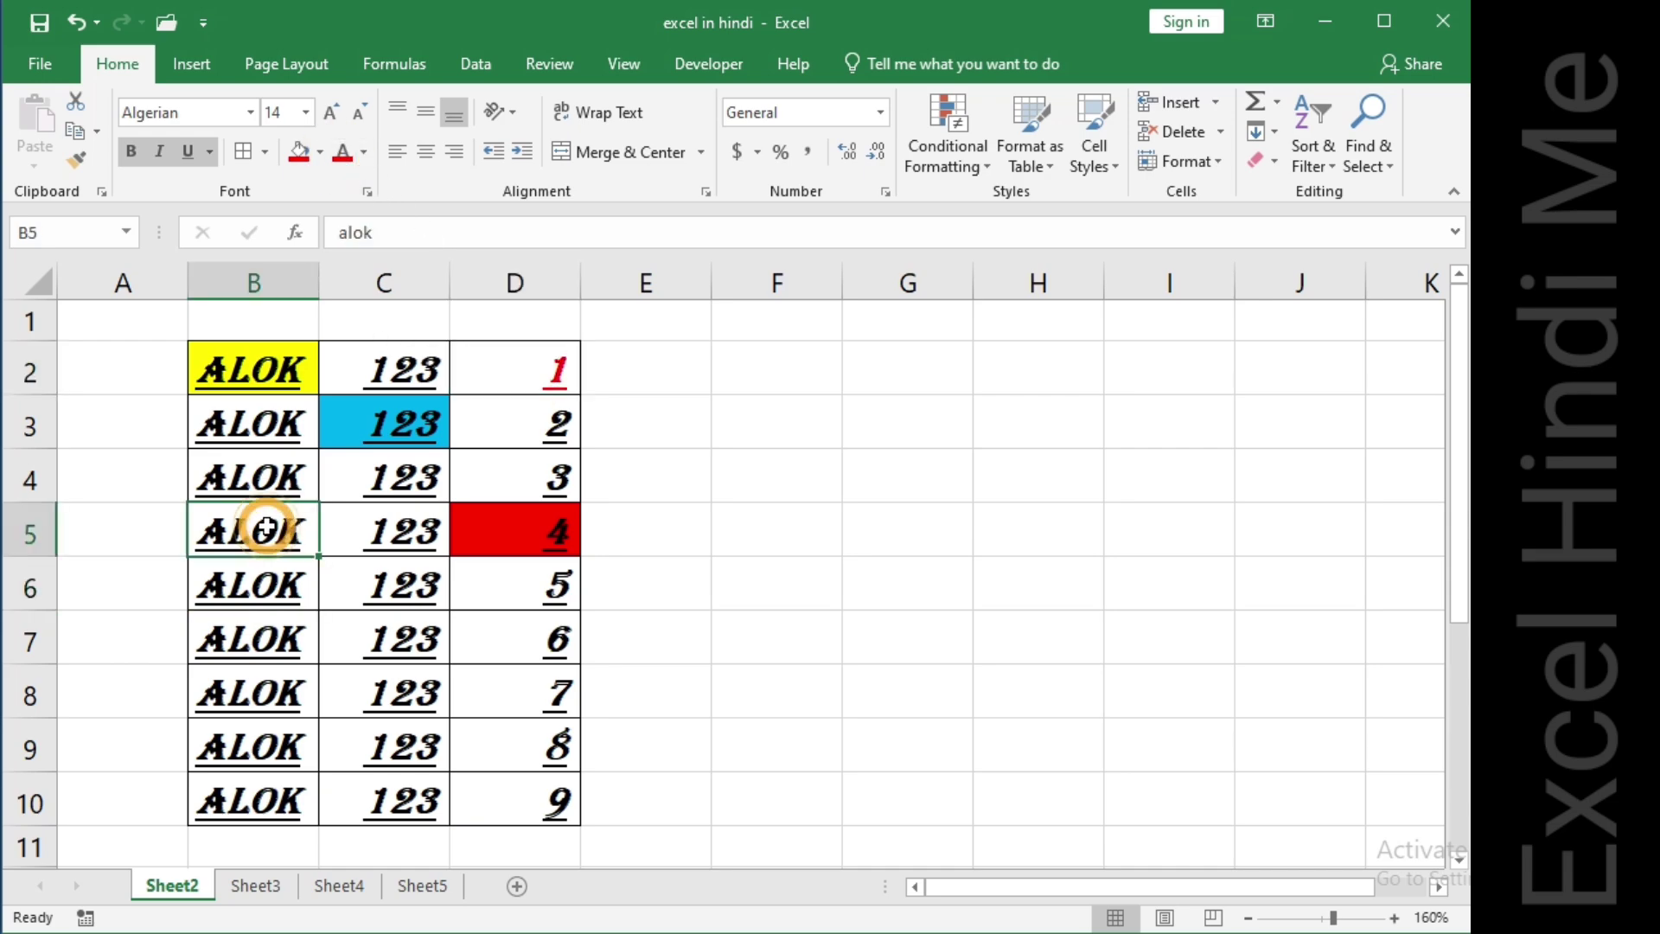
pyautogui.click(365, 150)
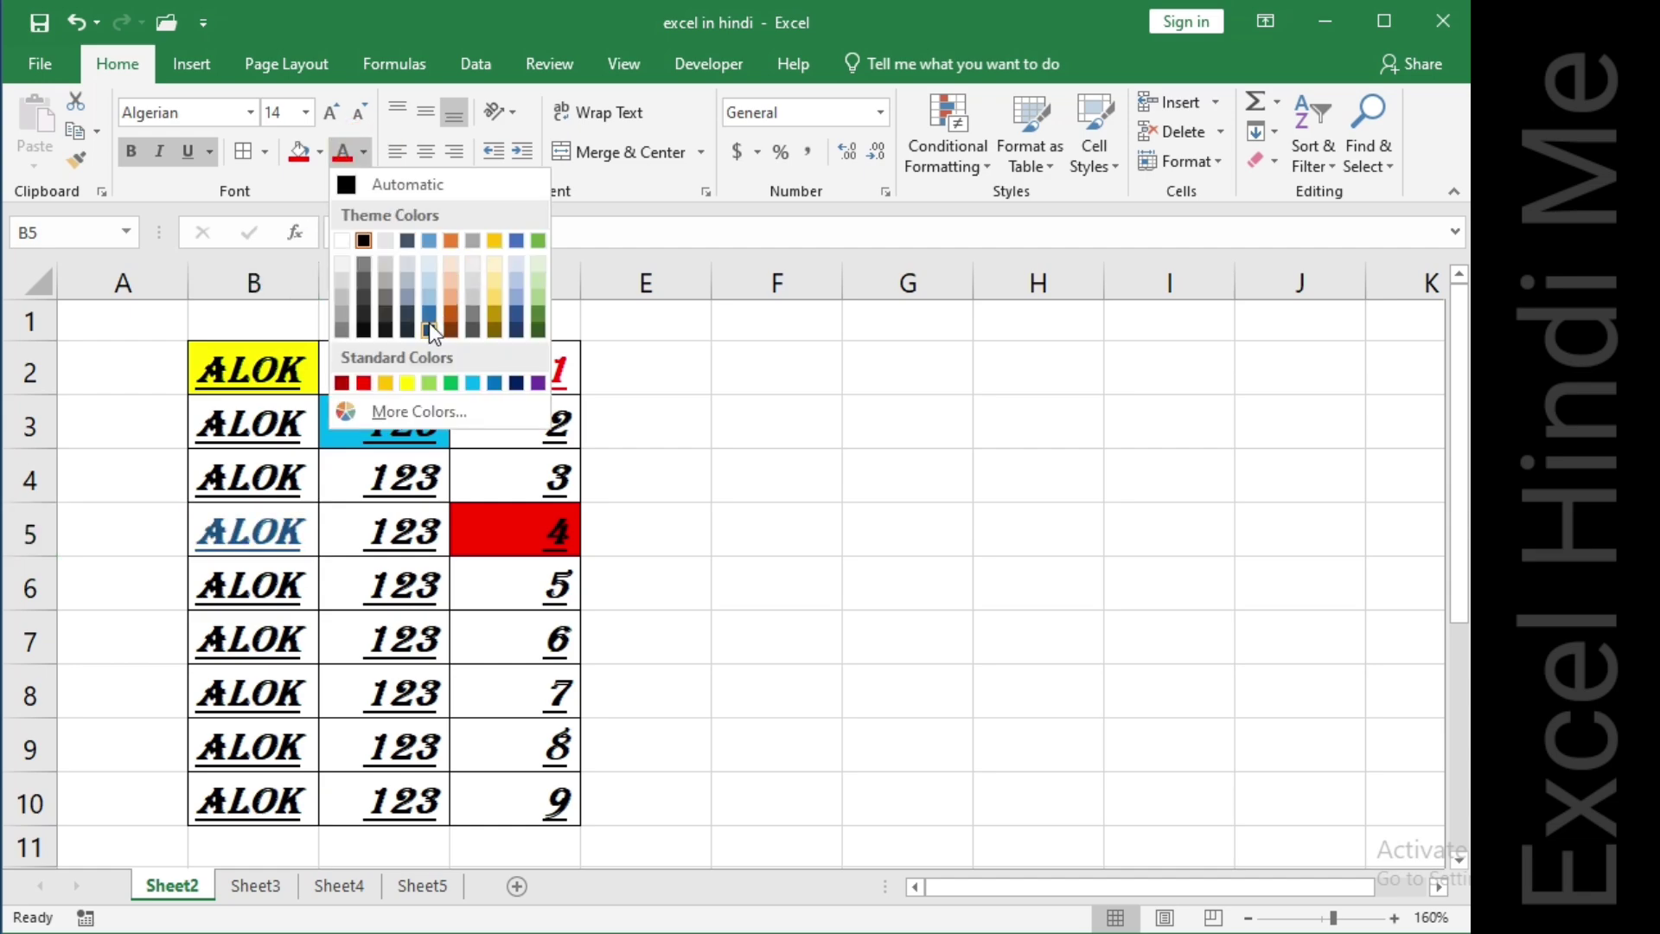
pyautogui.click(409, 382)
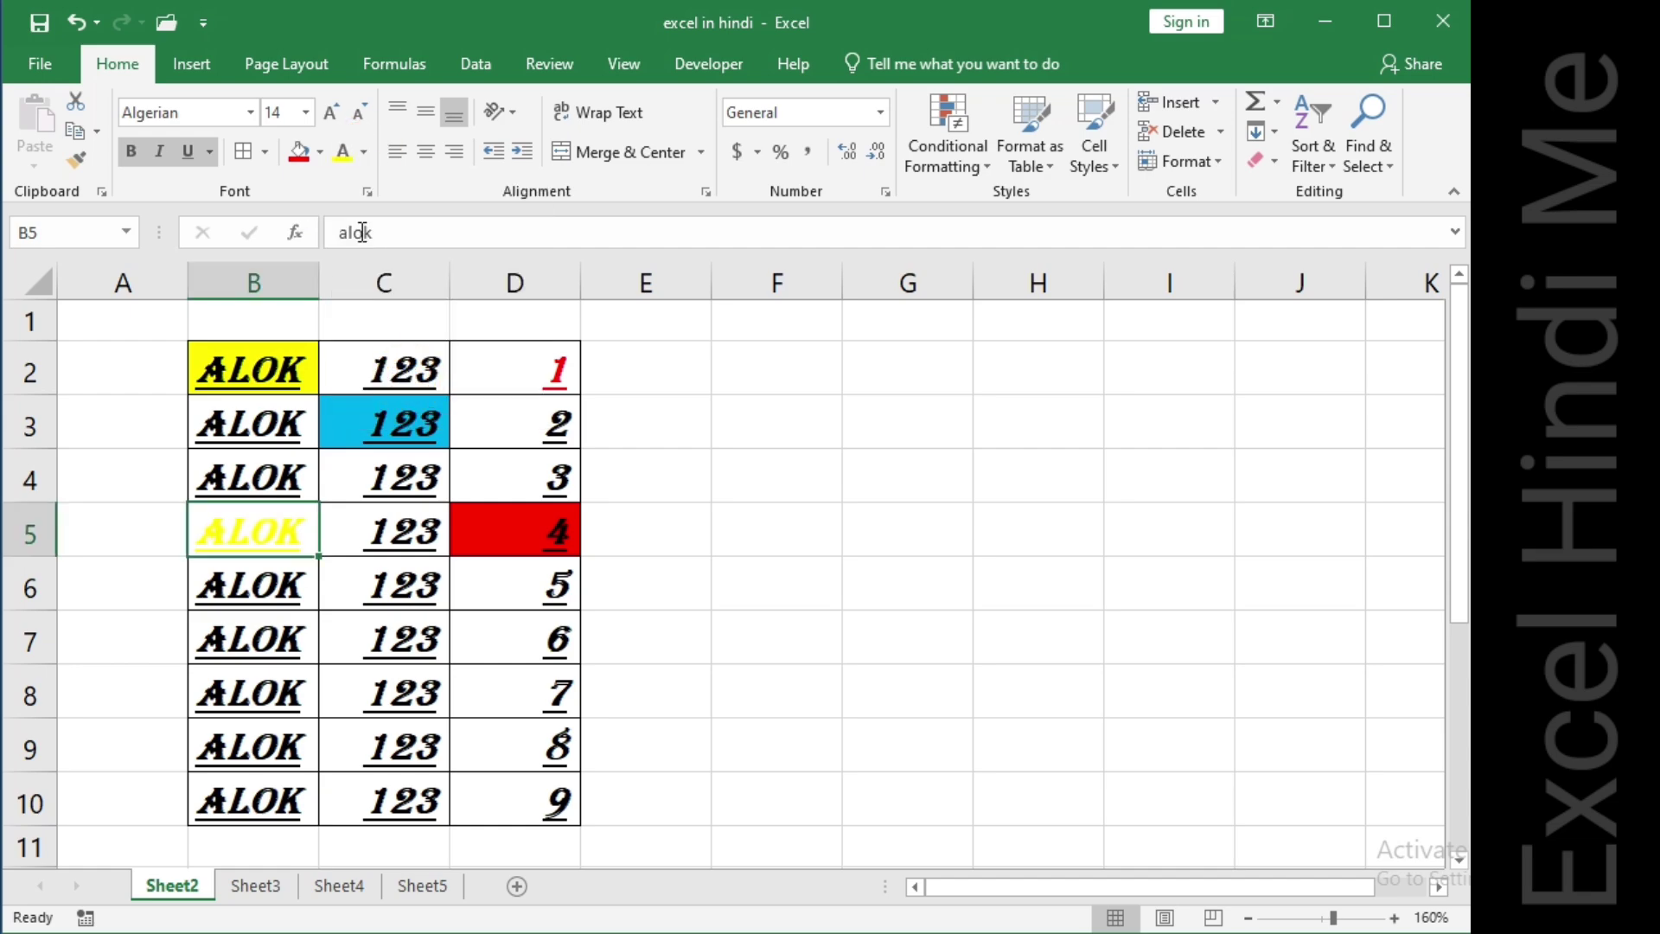
pyautogui.click(365, 150)
pyautogui.click(494, 383)
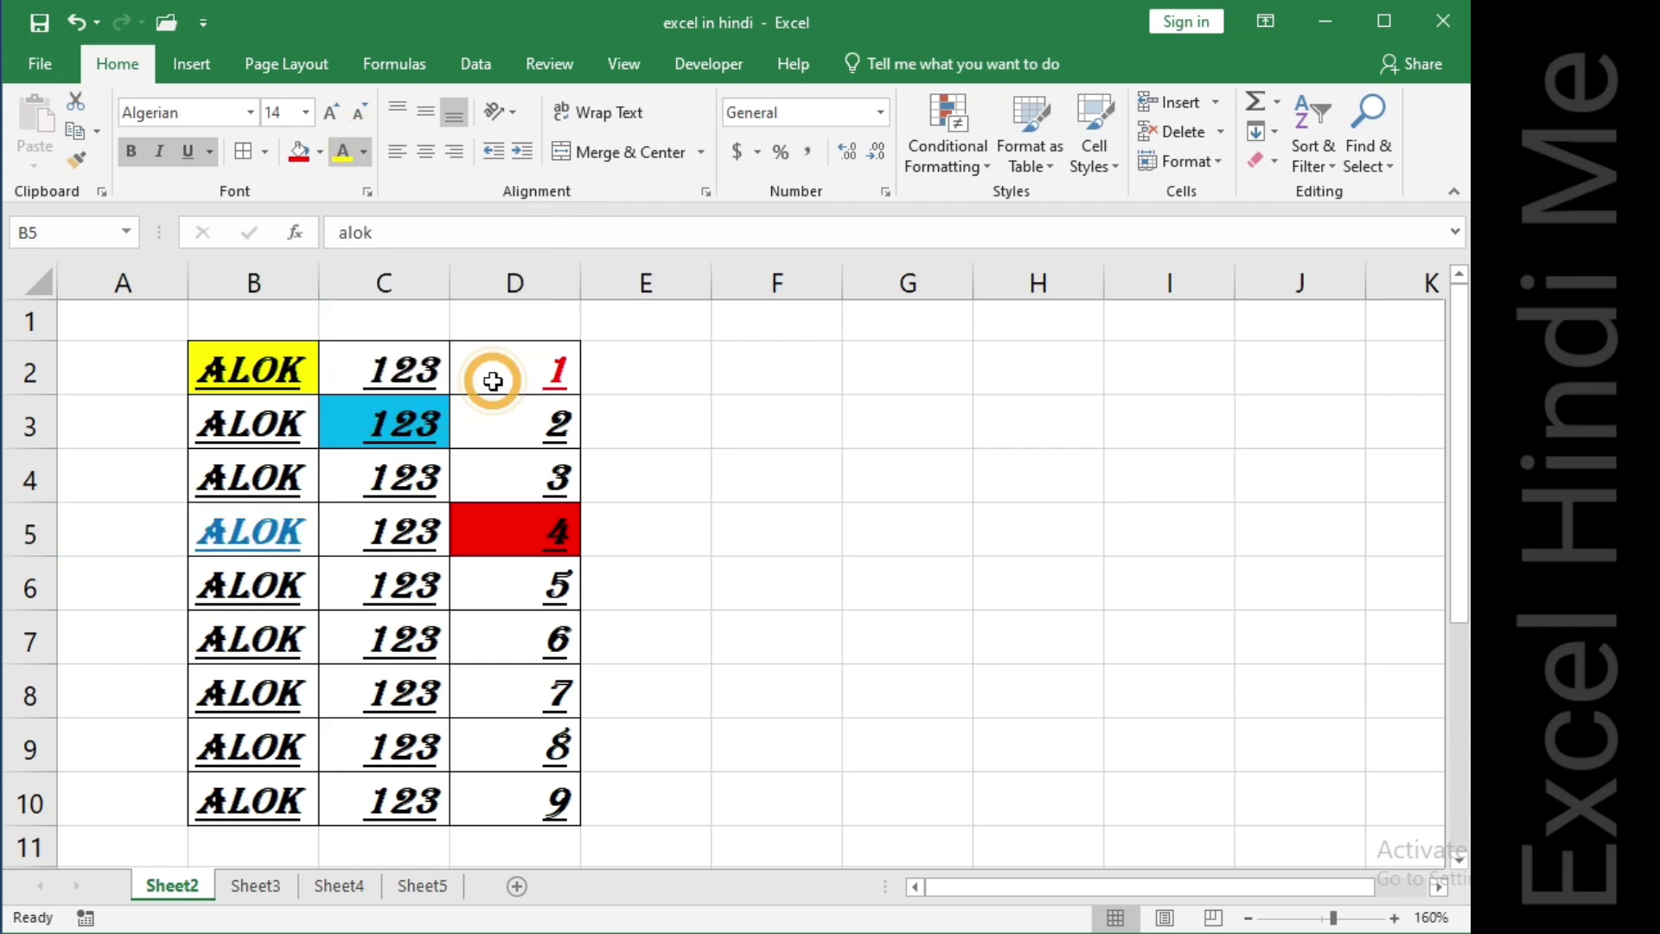
# Colour the text in B8 orange.
pyautogui.click(264, 679)
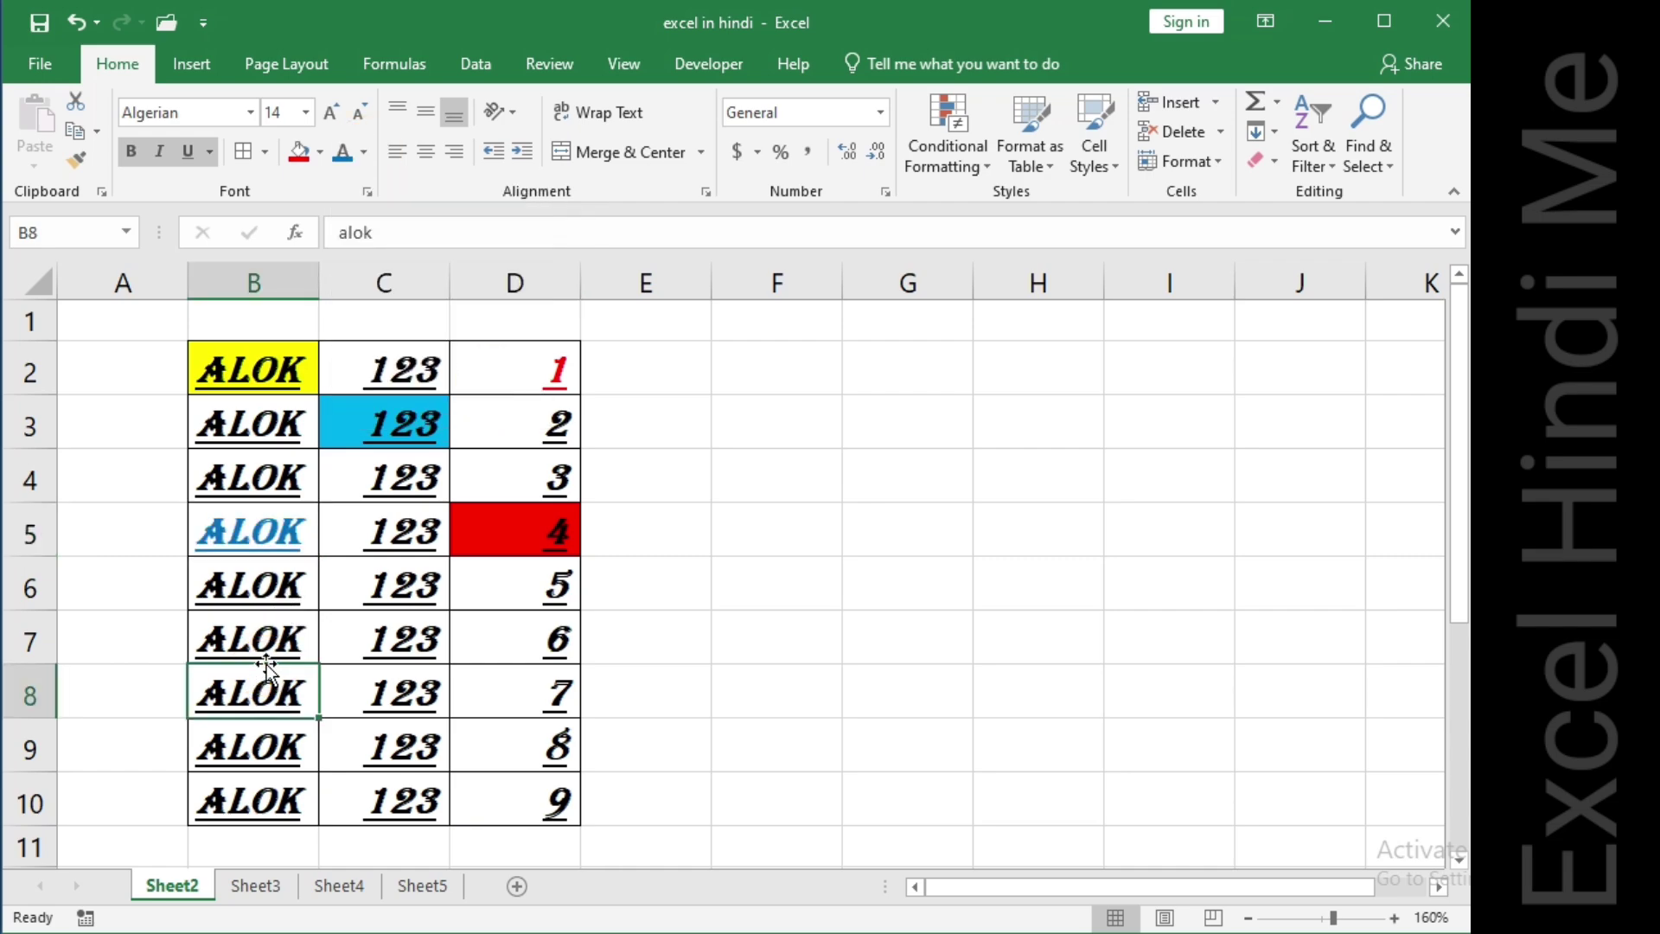
pyautogui.click(364, 152)
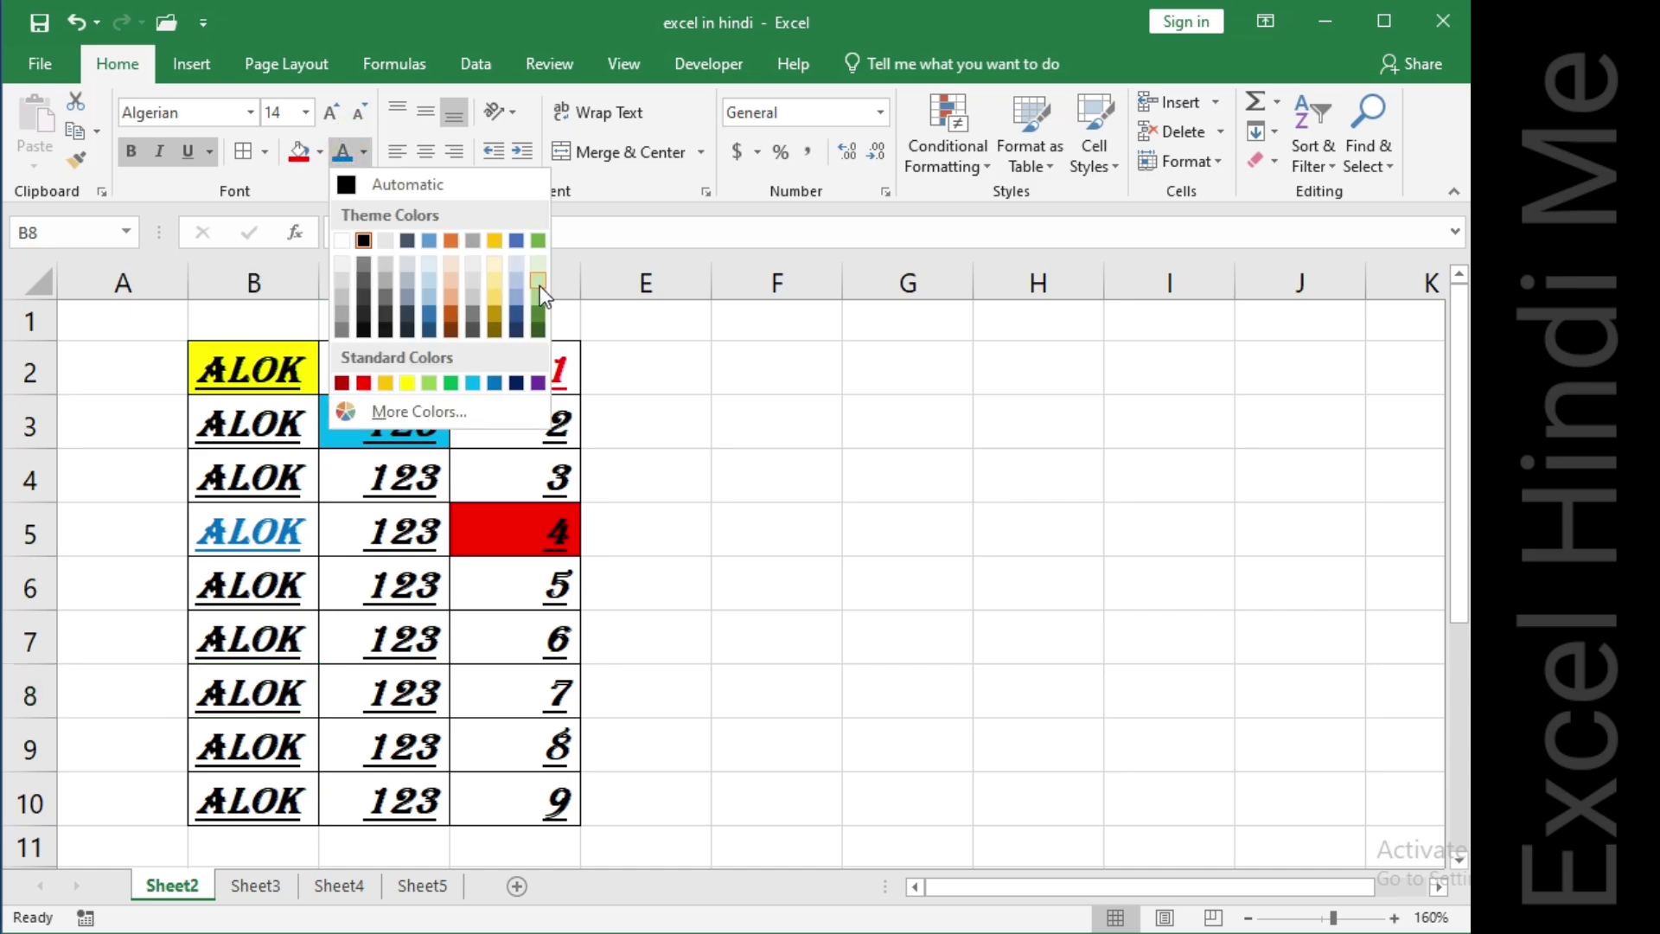
pyautogui.click(450, 241)
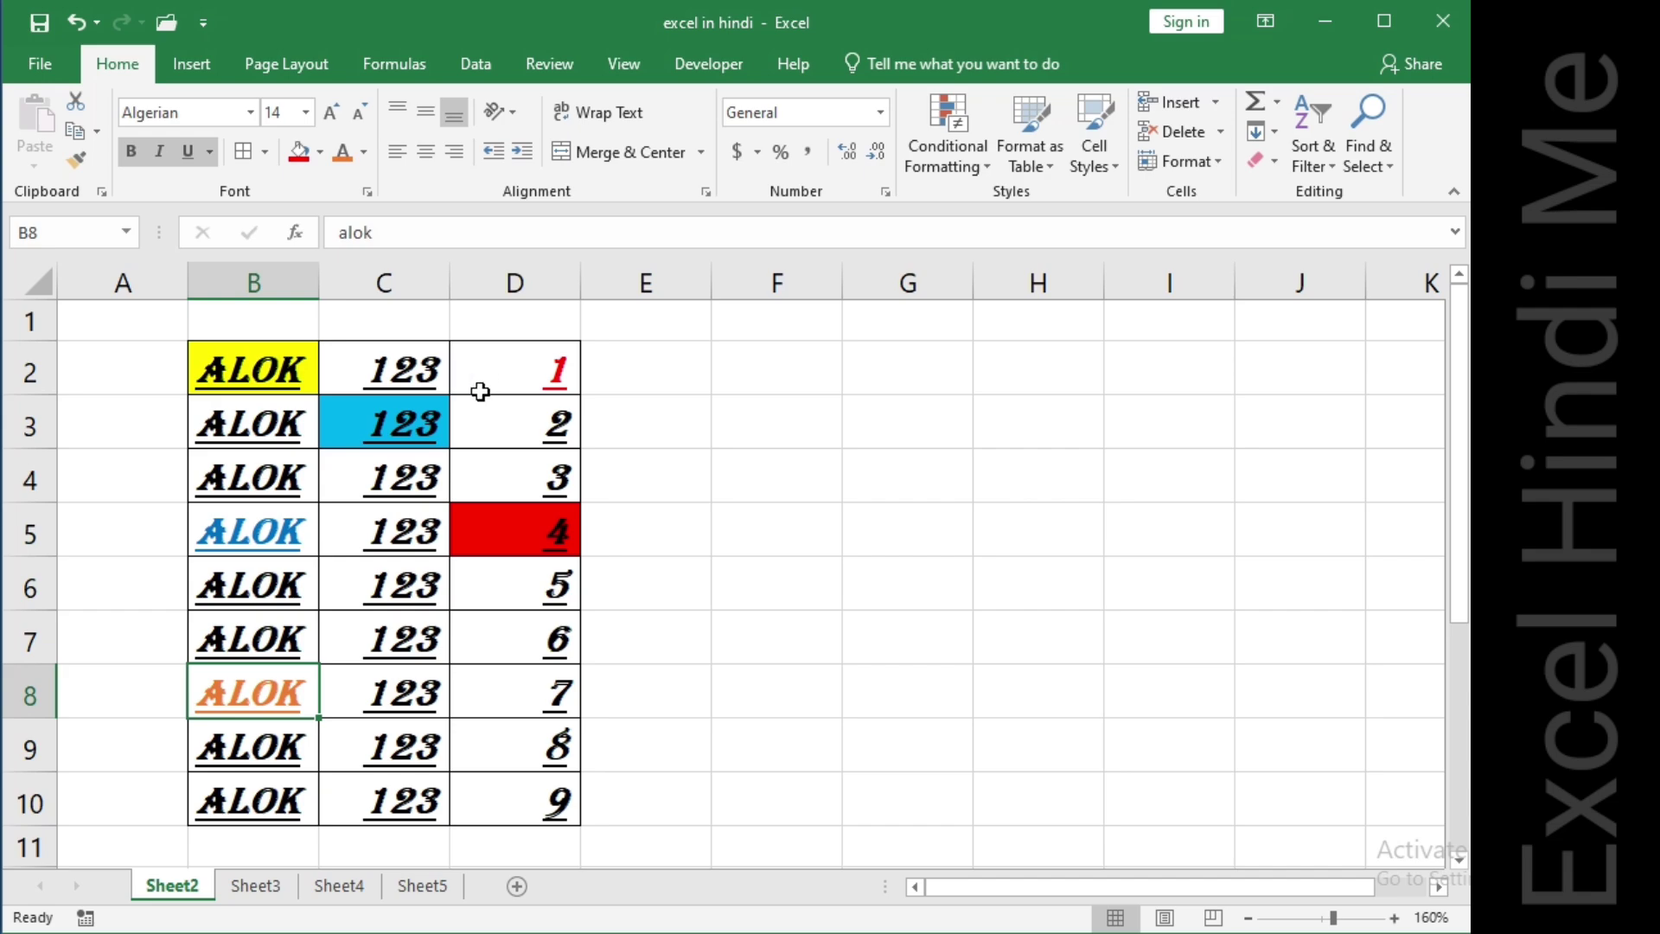
# Increase the font size of cell C2 to 28.
pyautogui.click(406, 363)
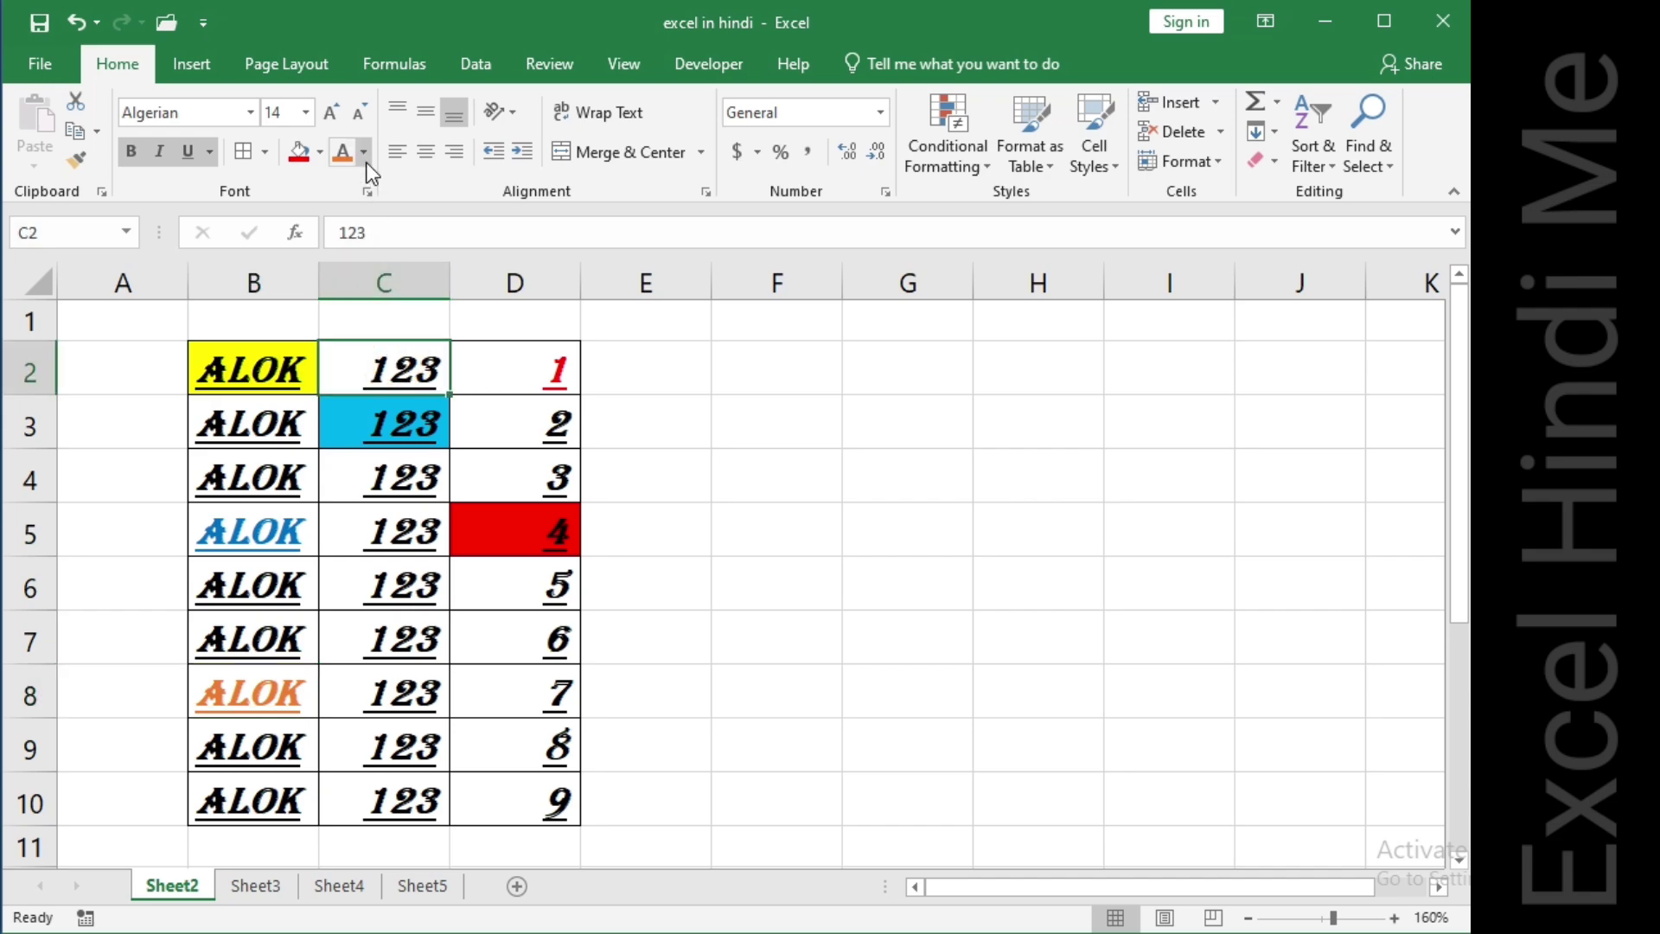
pyautogui.click(333, 110)
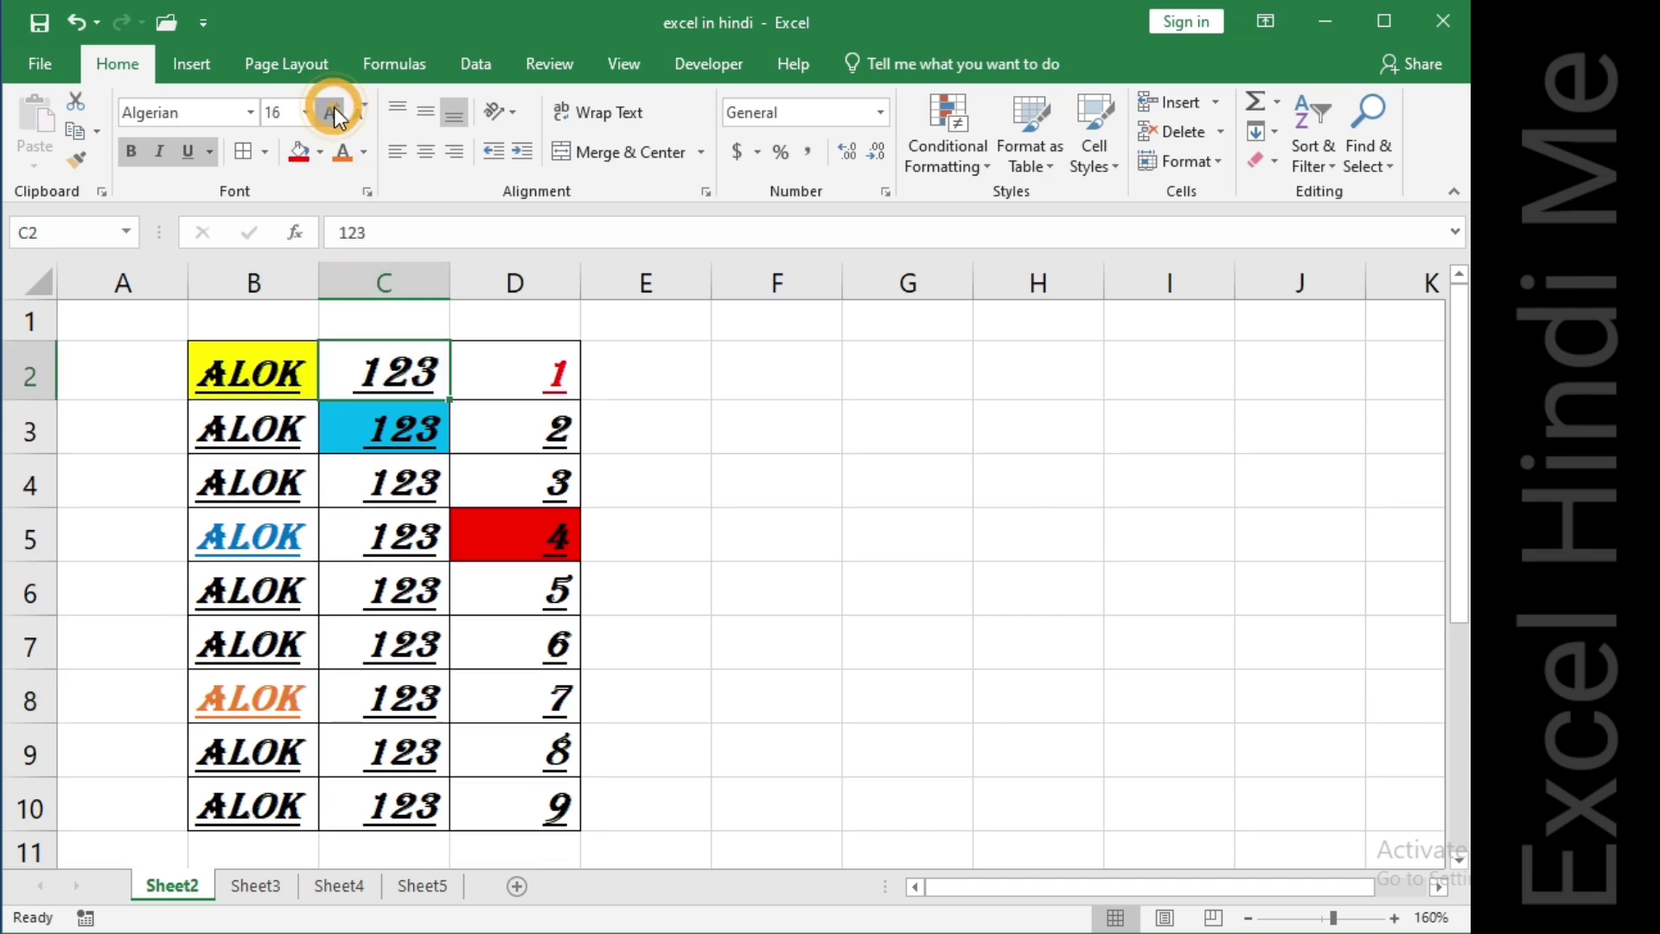
pyautogui.click(334, 111)
pyautogui.click(334, 111)
pyautogui.click(334, 111)
pyautogui.click(334, 111)
pyautogui.click(334, 110)
pyautogui.click(334, 111)
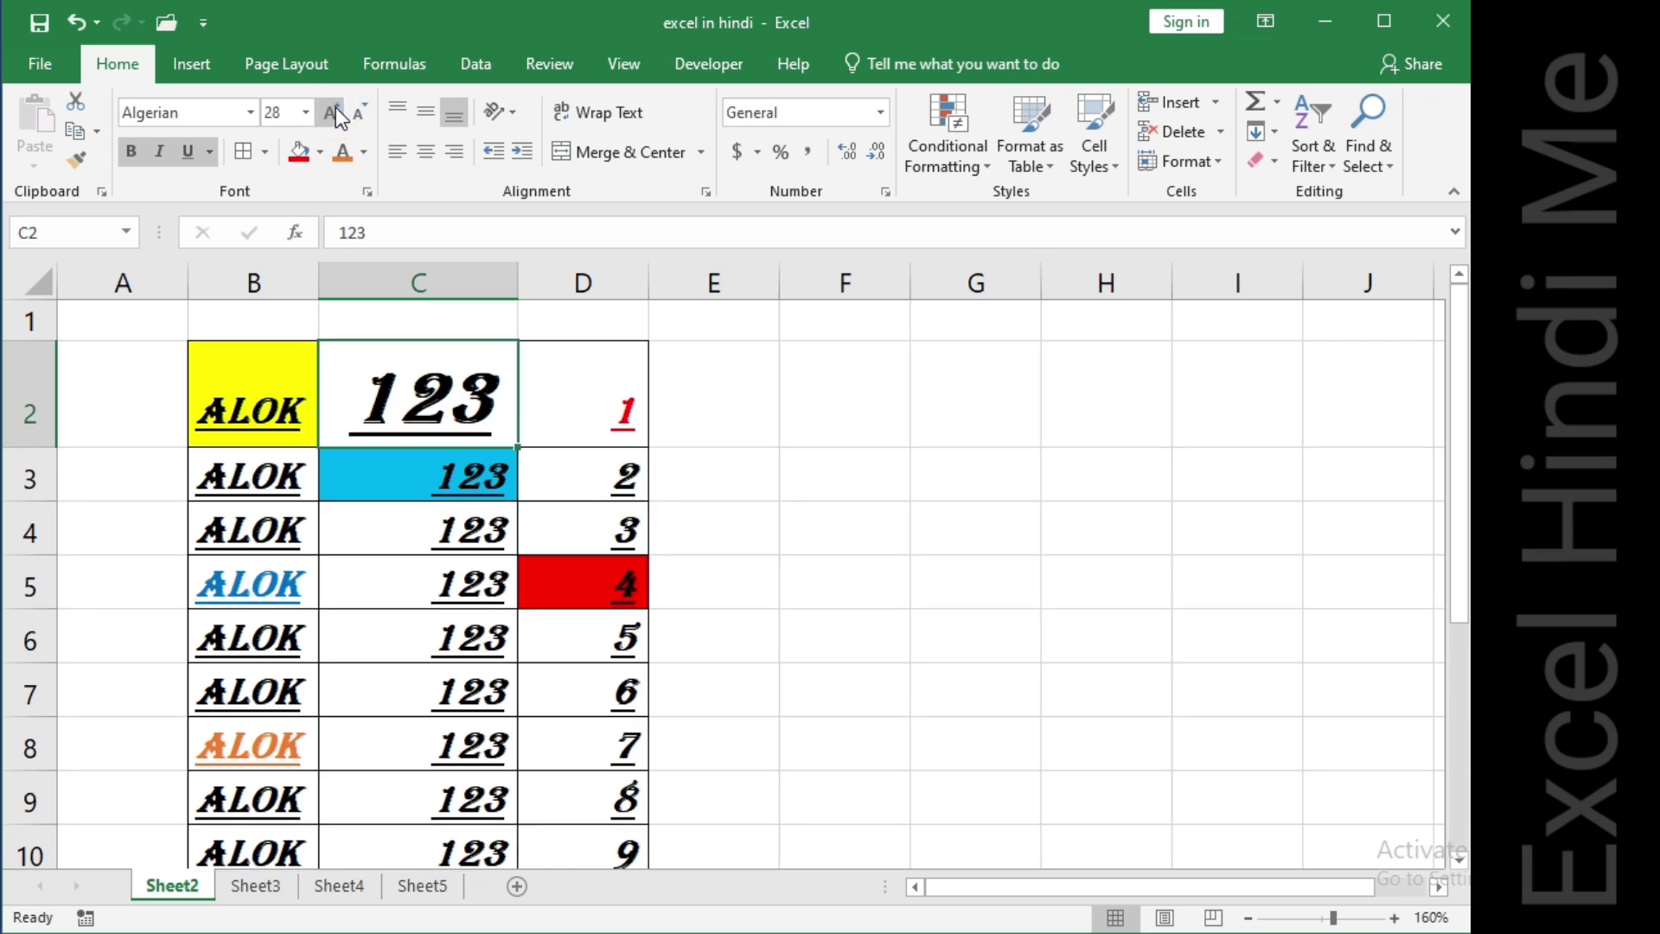
# Decrease the font size of cell C2 step by step back down to 14.
pyautogui.click(359, 110)
pyautogui.click(360, 111)
pyautogui.click(359, 111)
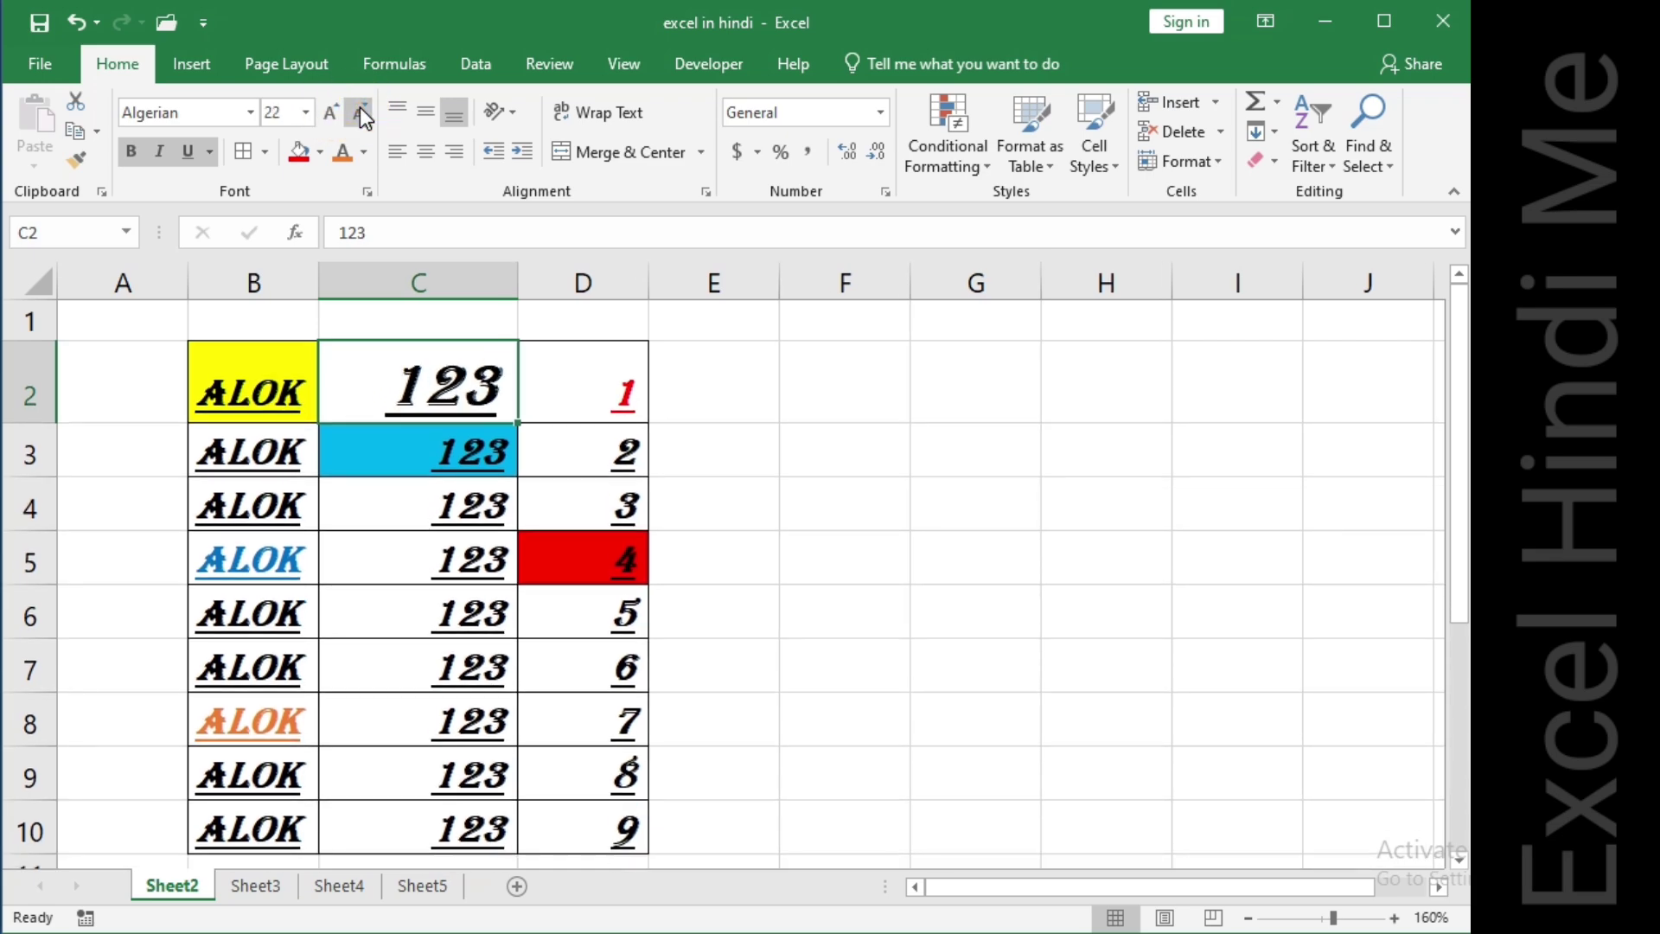
pyautogui.click(360, 110)
pyautogui.click(360, 110)
pyautogui.click(360, 109)
pyautogui.click(360, 109)
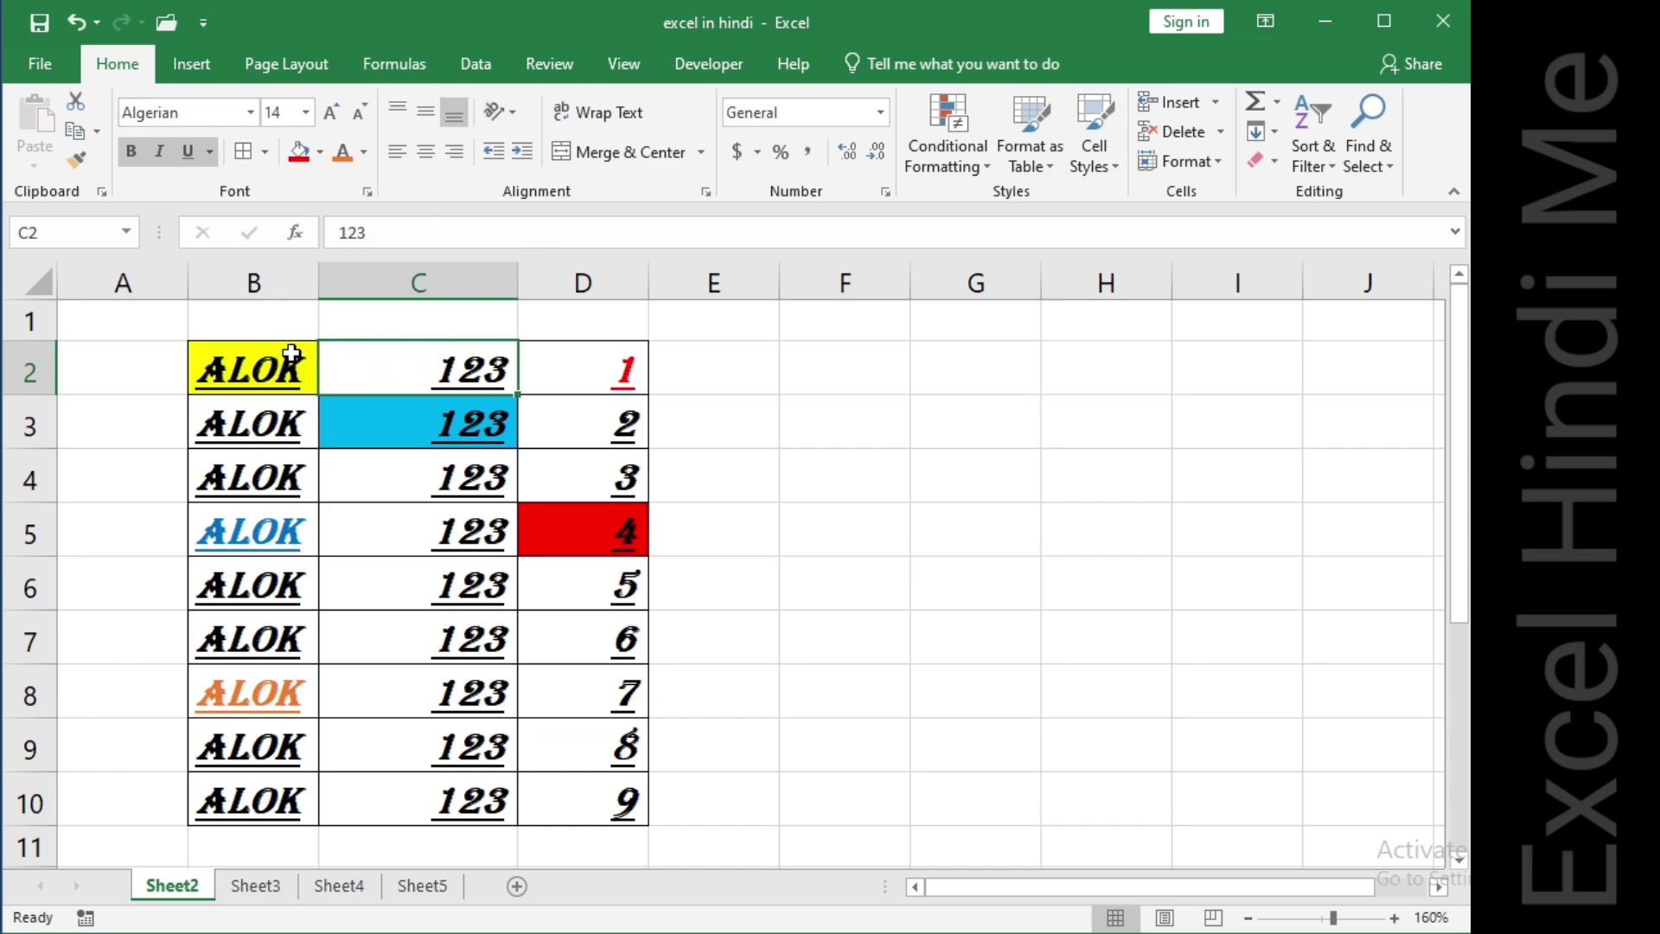
# Select the values from C2 down to C10 and try top and left alignment on them.
pyautogui.click(449, 357)
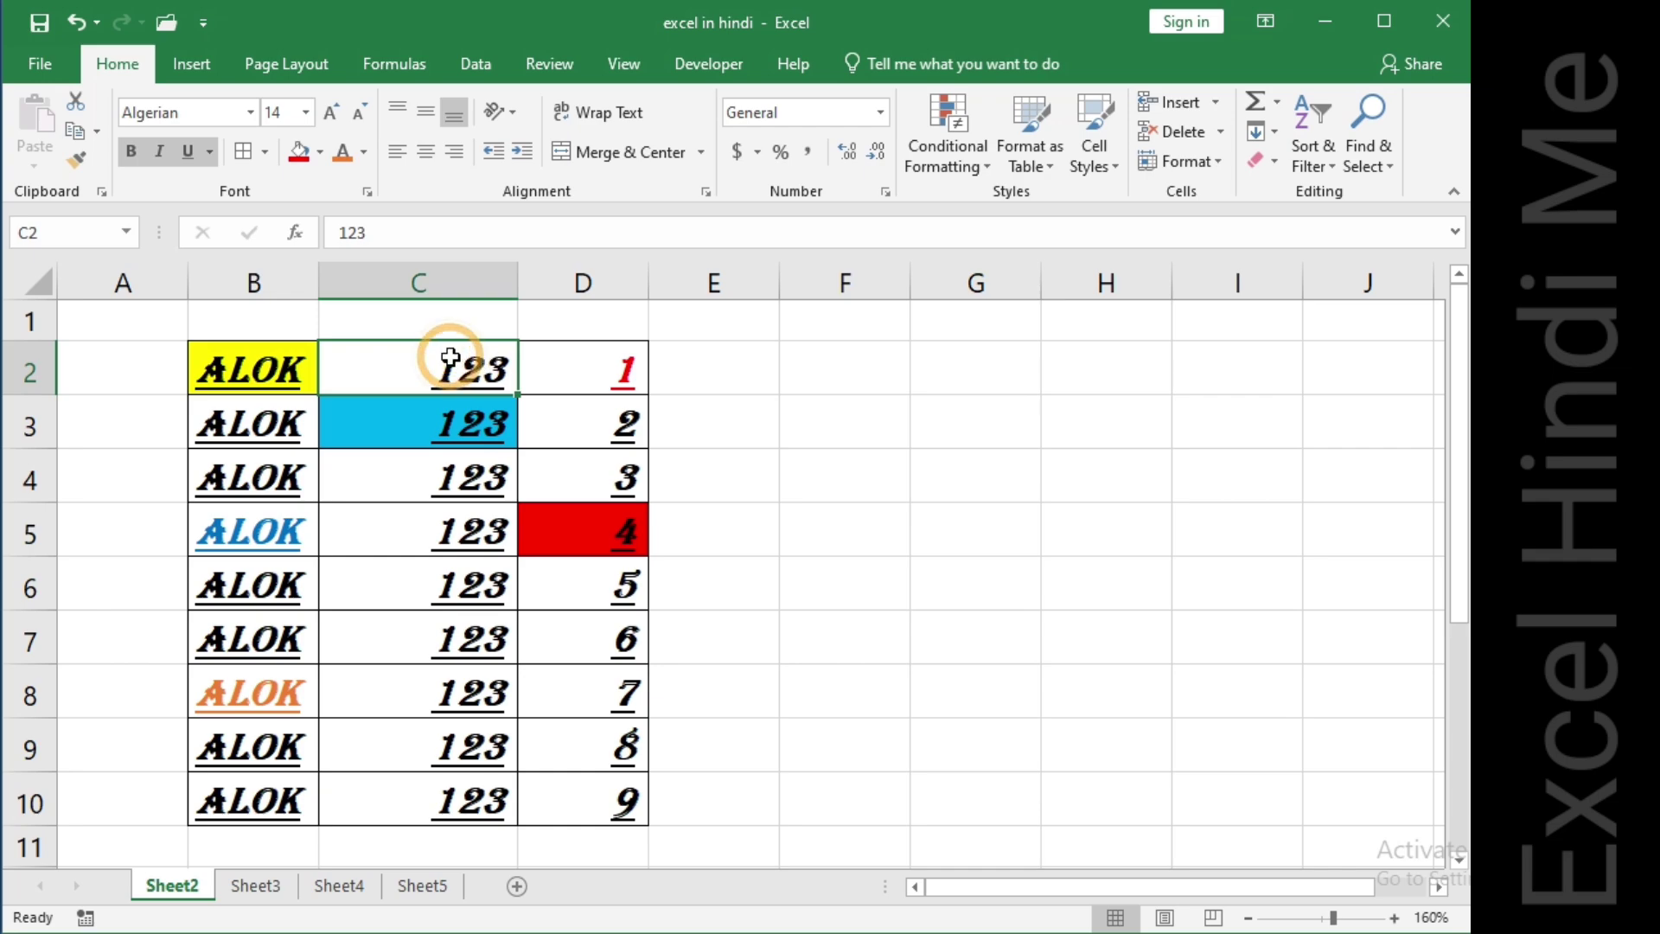
pyautogui.hotkey('ctrl', 'shift', 'Down')
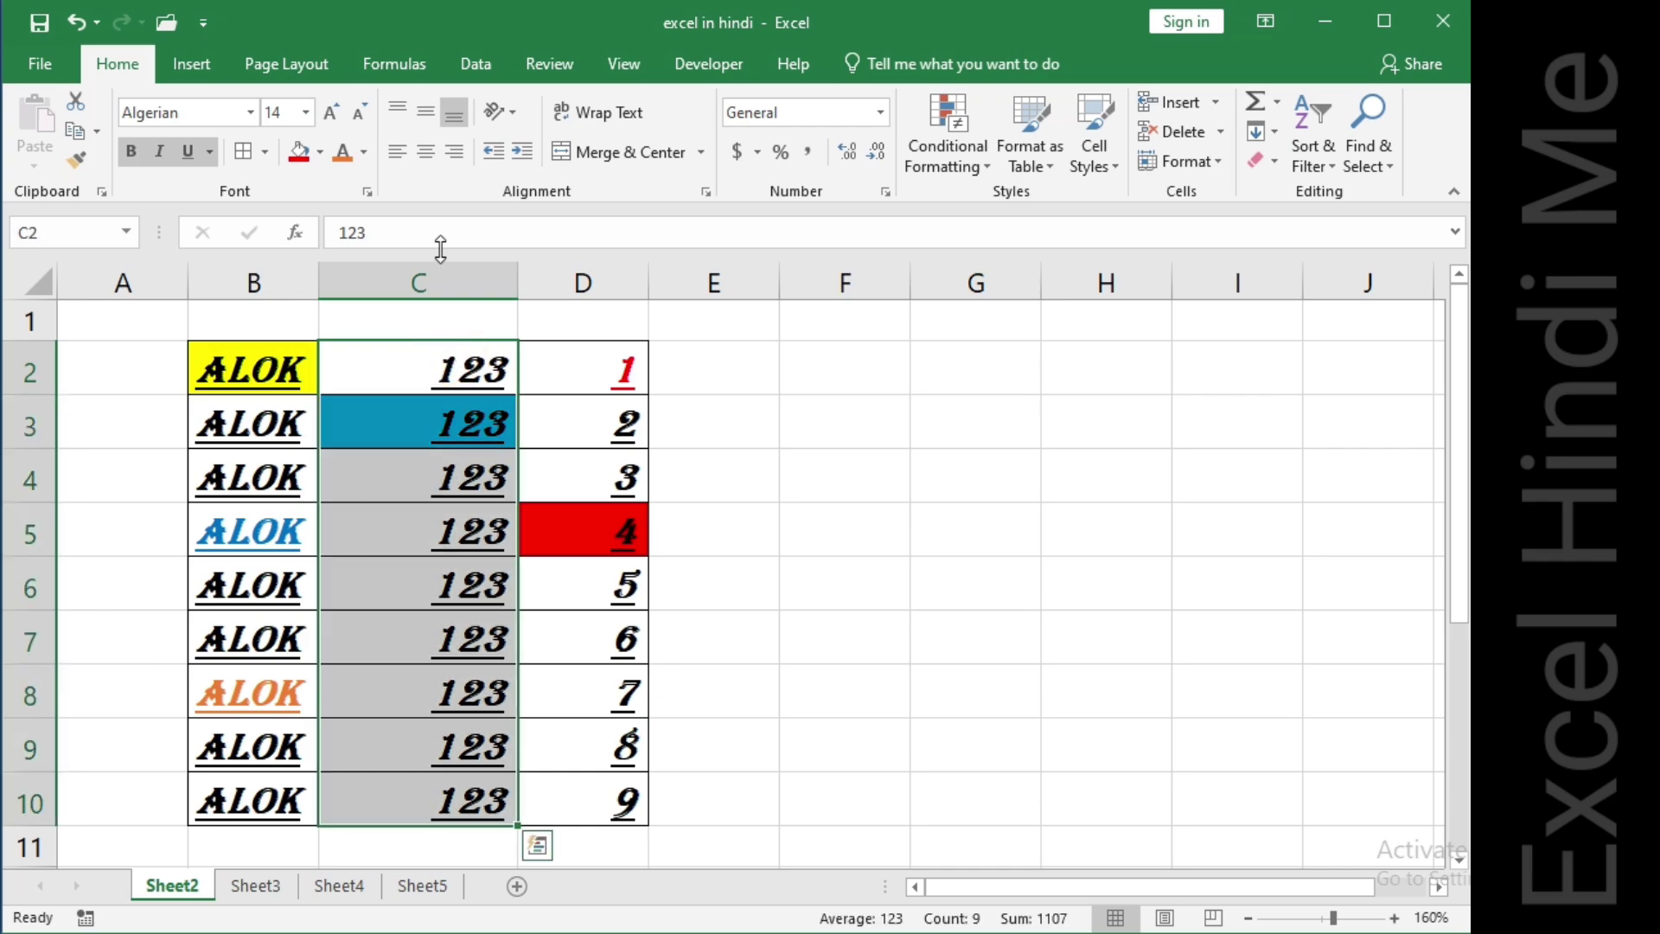
pyautogui.click(397, 106)
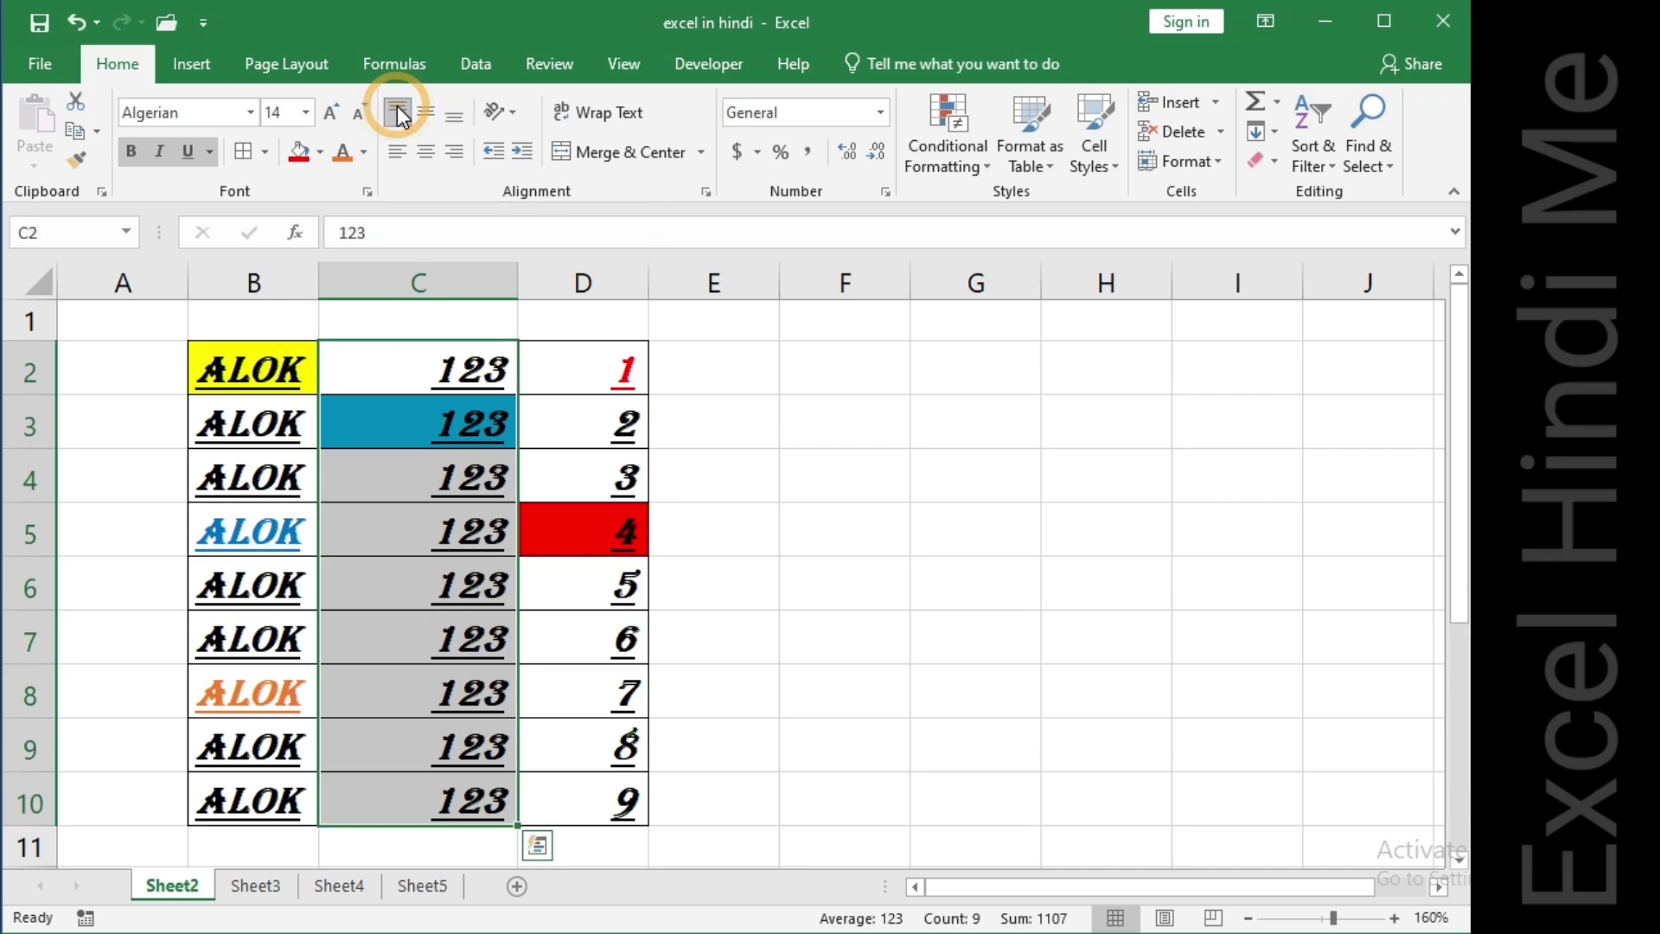
pyautogui.click(398, 109)
pyautogui.click(398, 109)
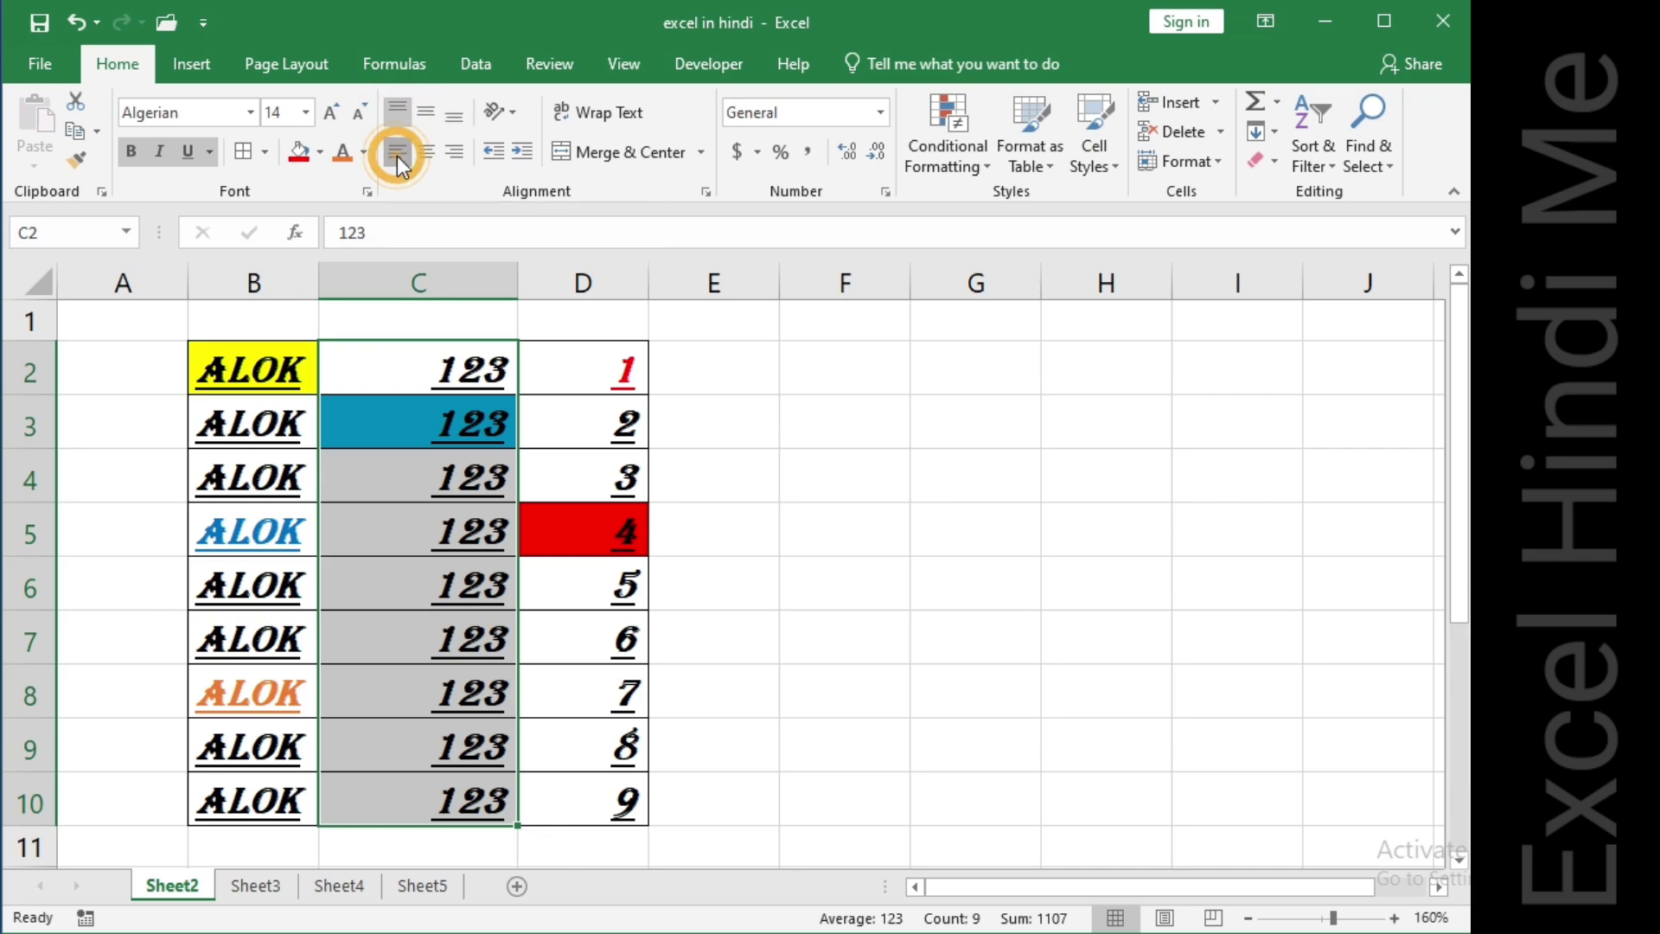
pyautogui.click(397, 156)
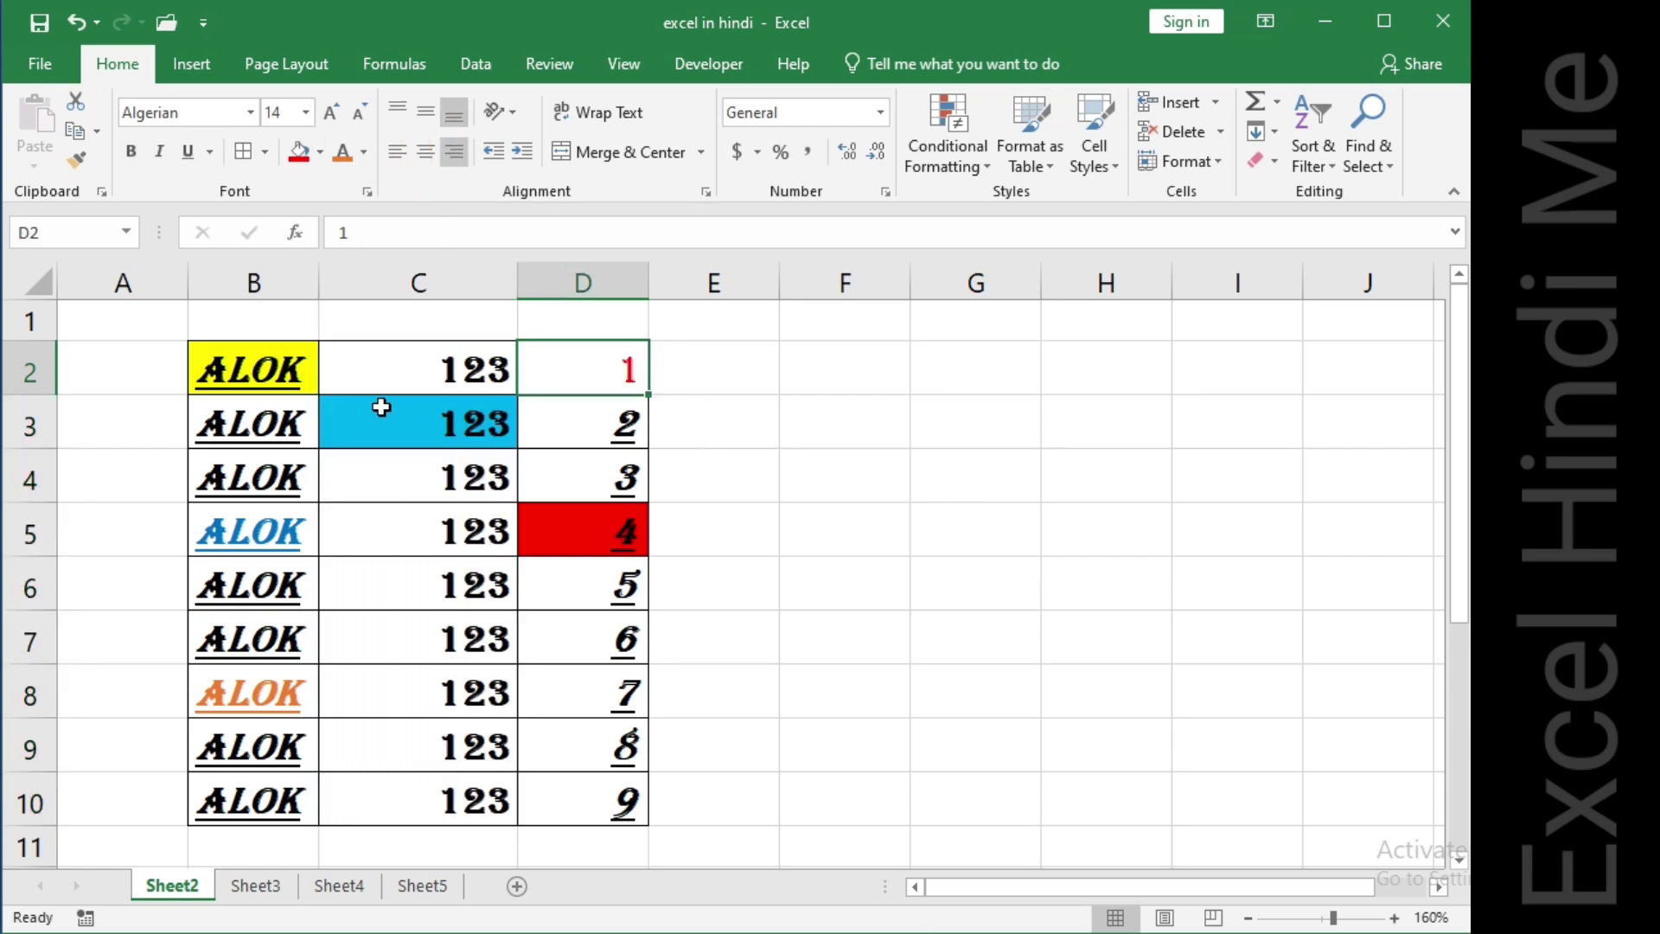
# Remove the underline from the text in cell B2.
pyautogui.click(697, 367)
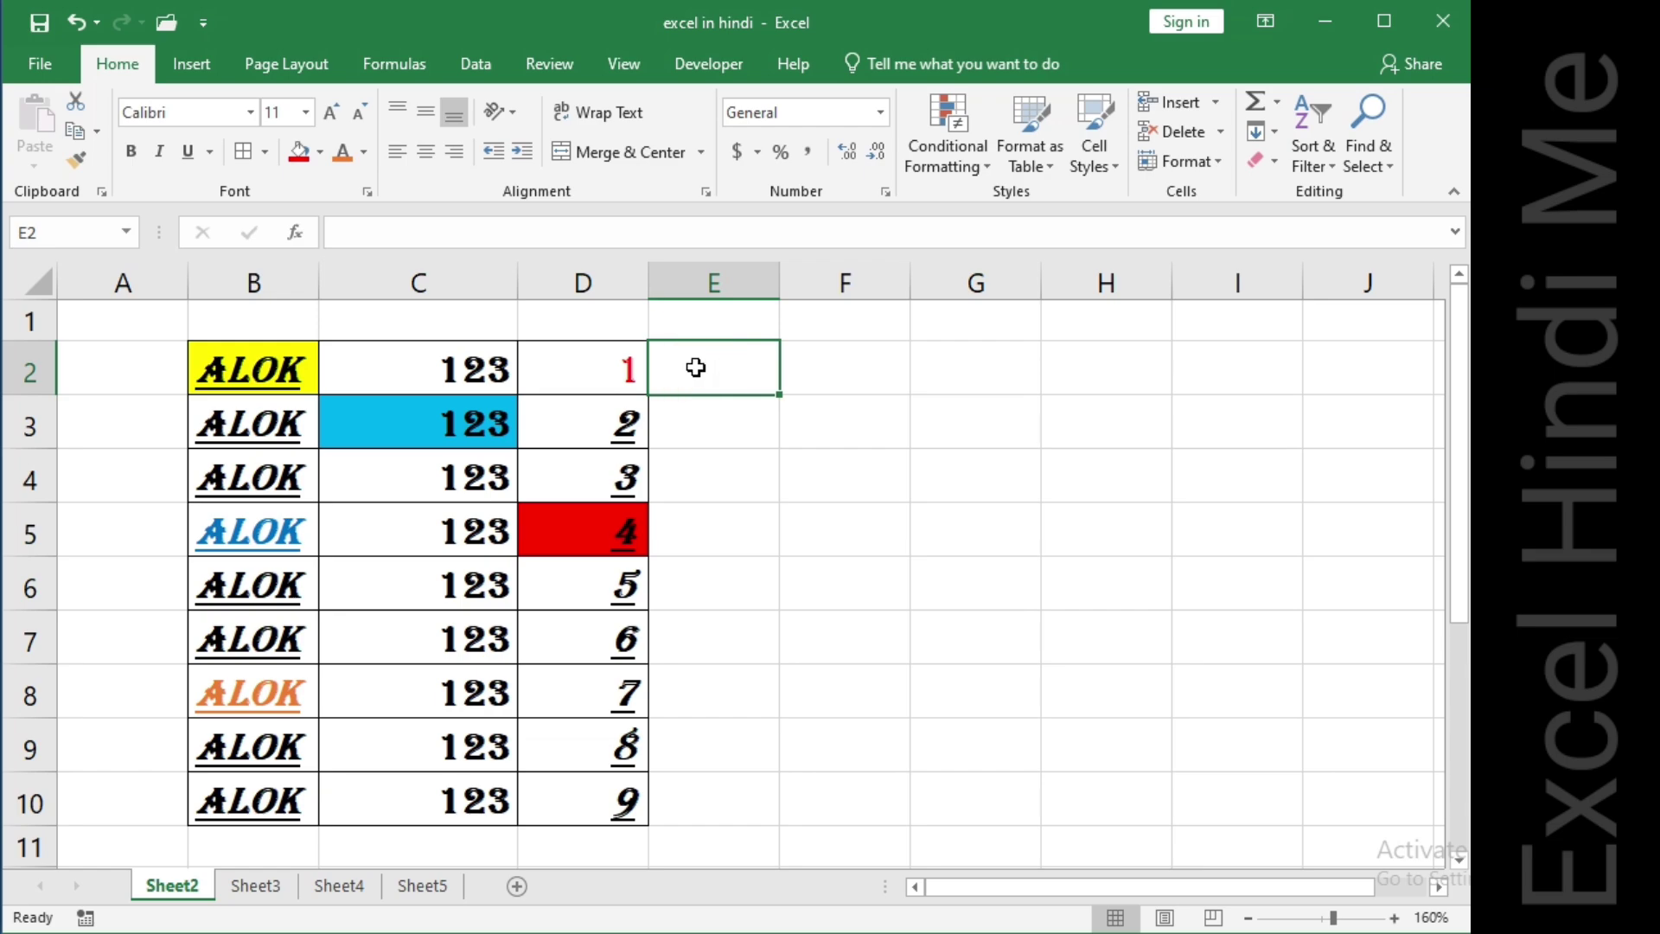
pyautogui.click(248, 359)
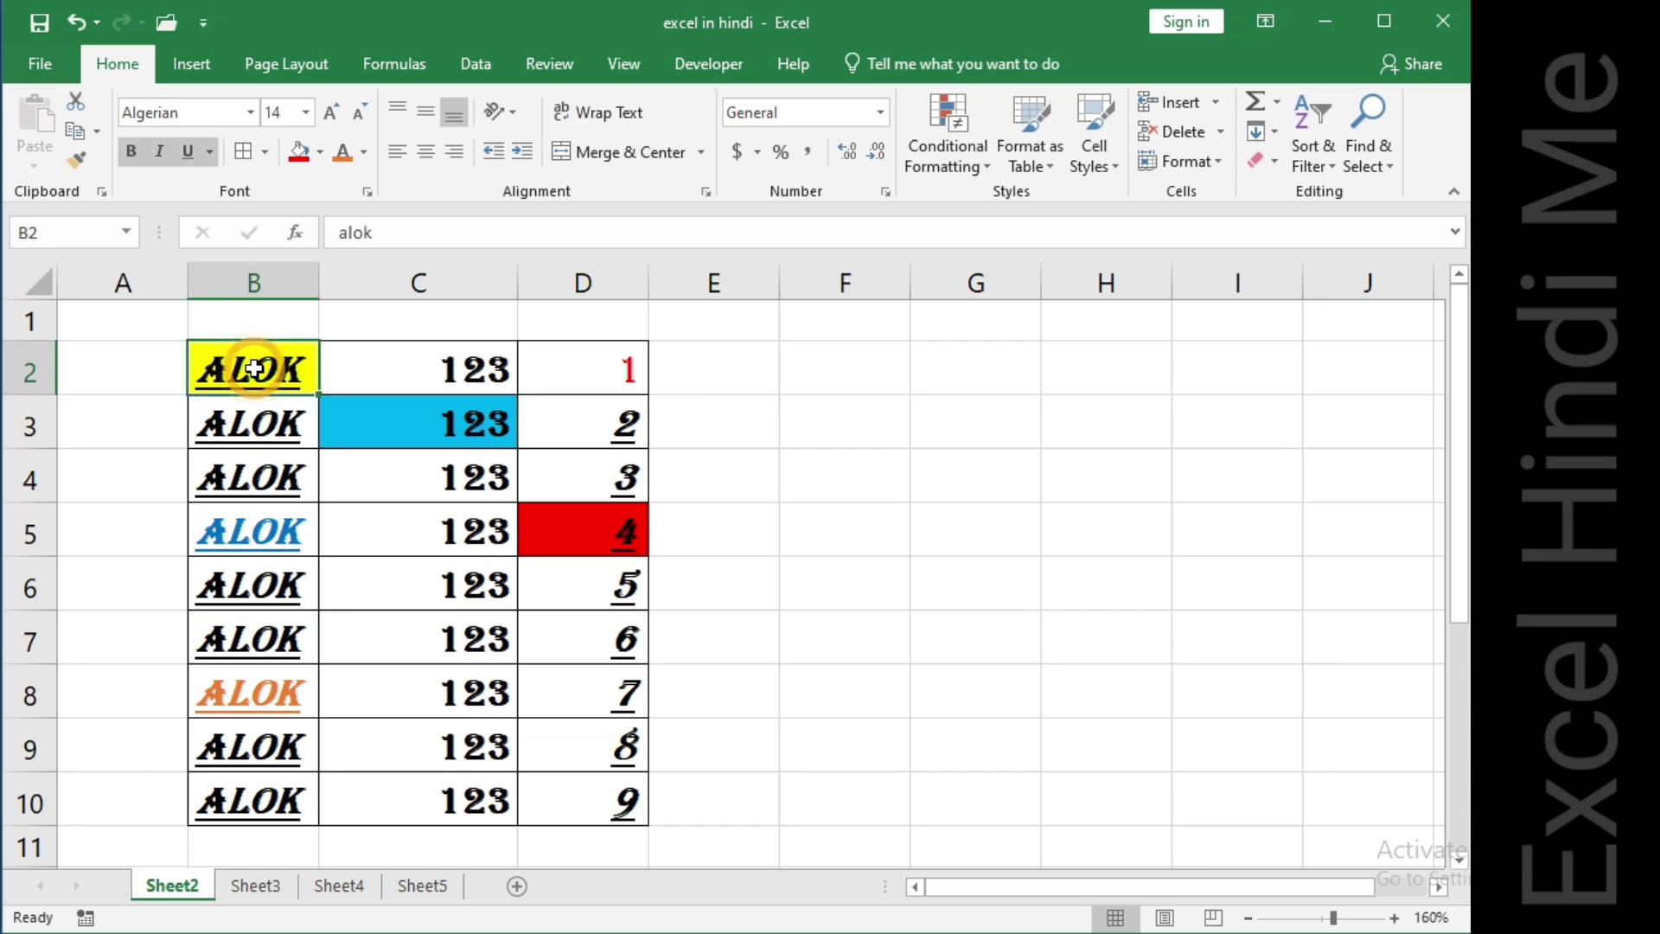
pyautogui.click(192, 151)
# Right-align the text in B2 and widen column B.
pyautogui.click(388, 360)
pyautogui.click(288, 368)
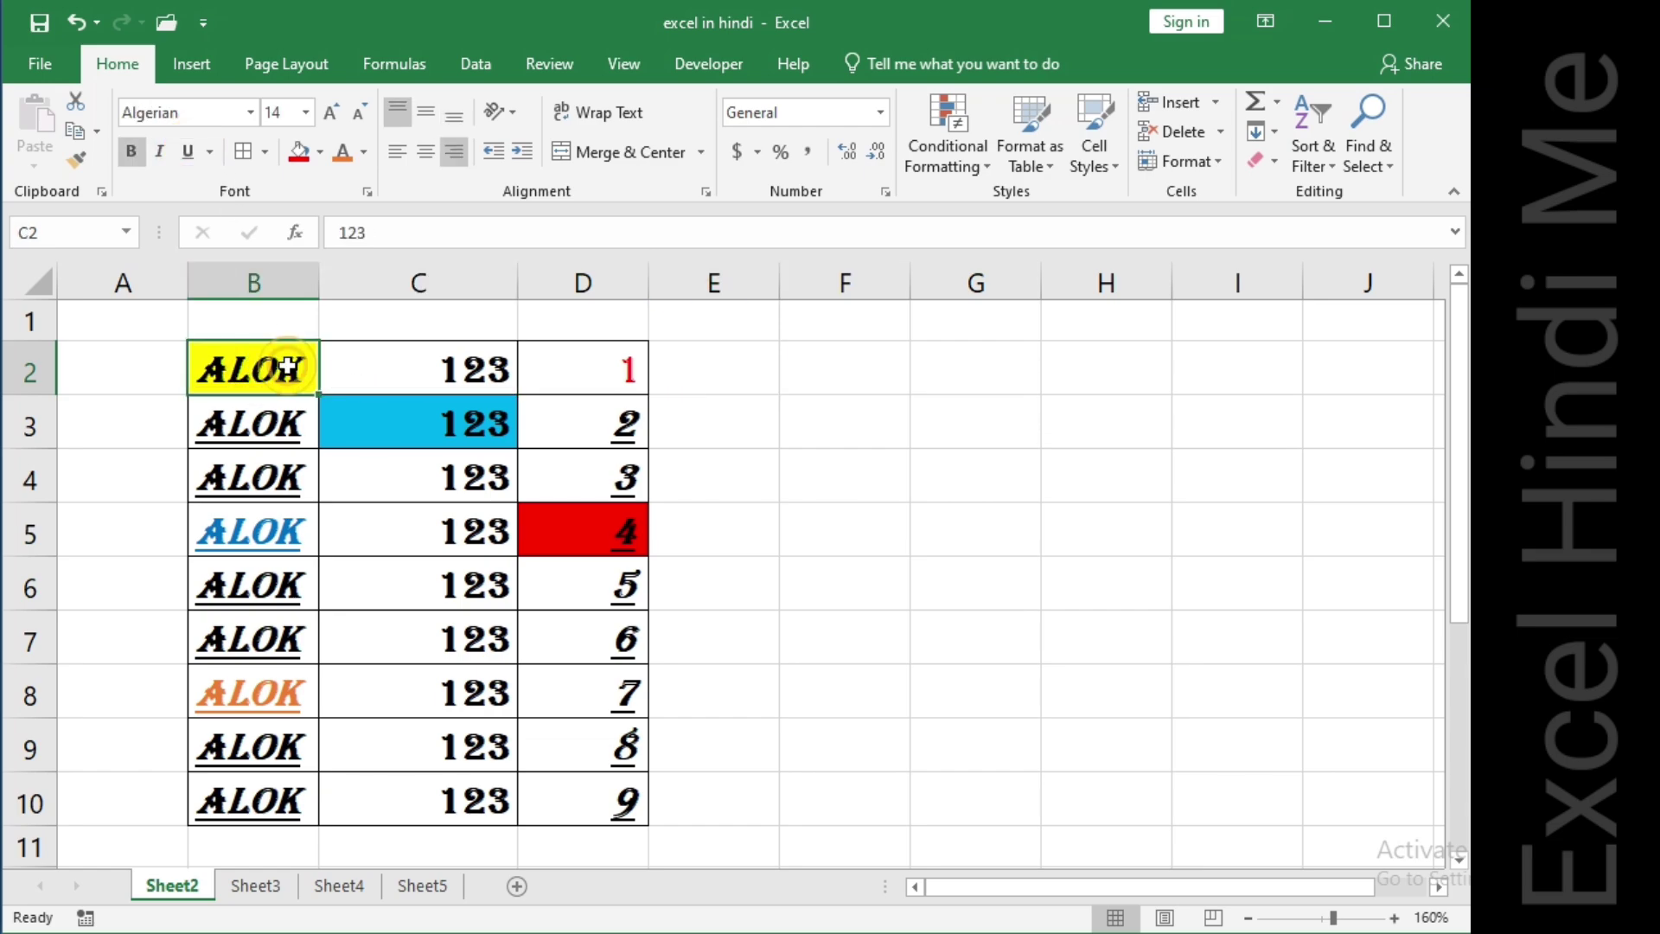
pyautogui.click(457, 150)
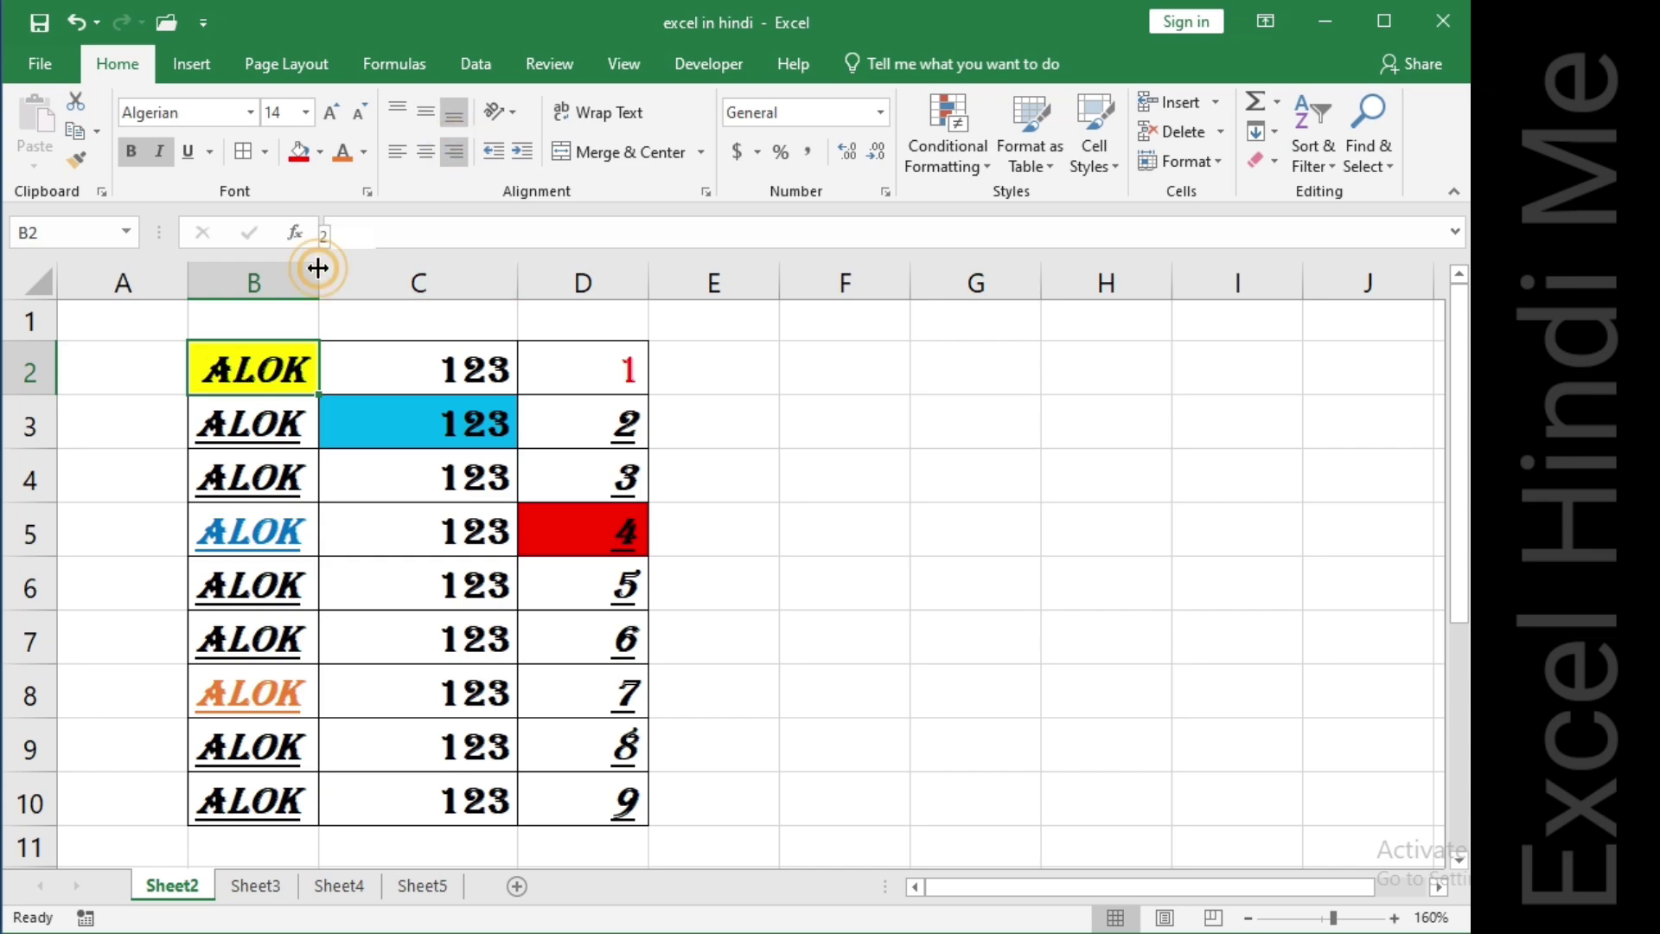
pyautogui.moveTo(320, 266); pyautogui.dragTo(419, 279)
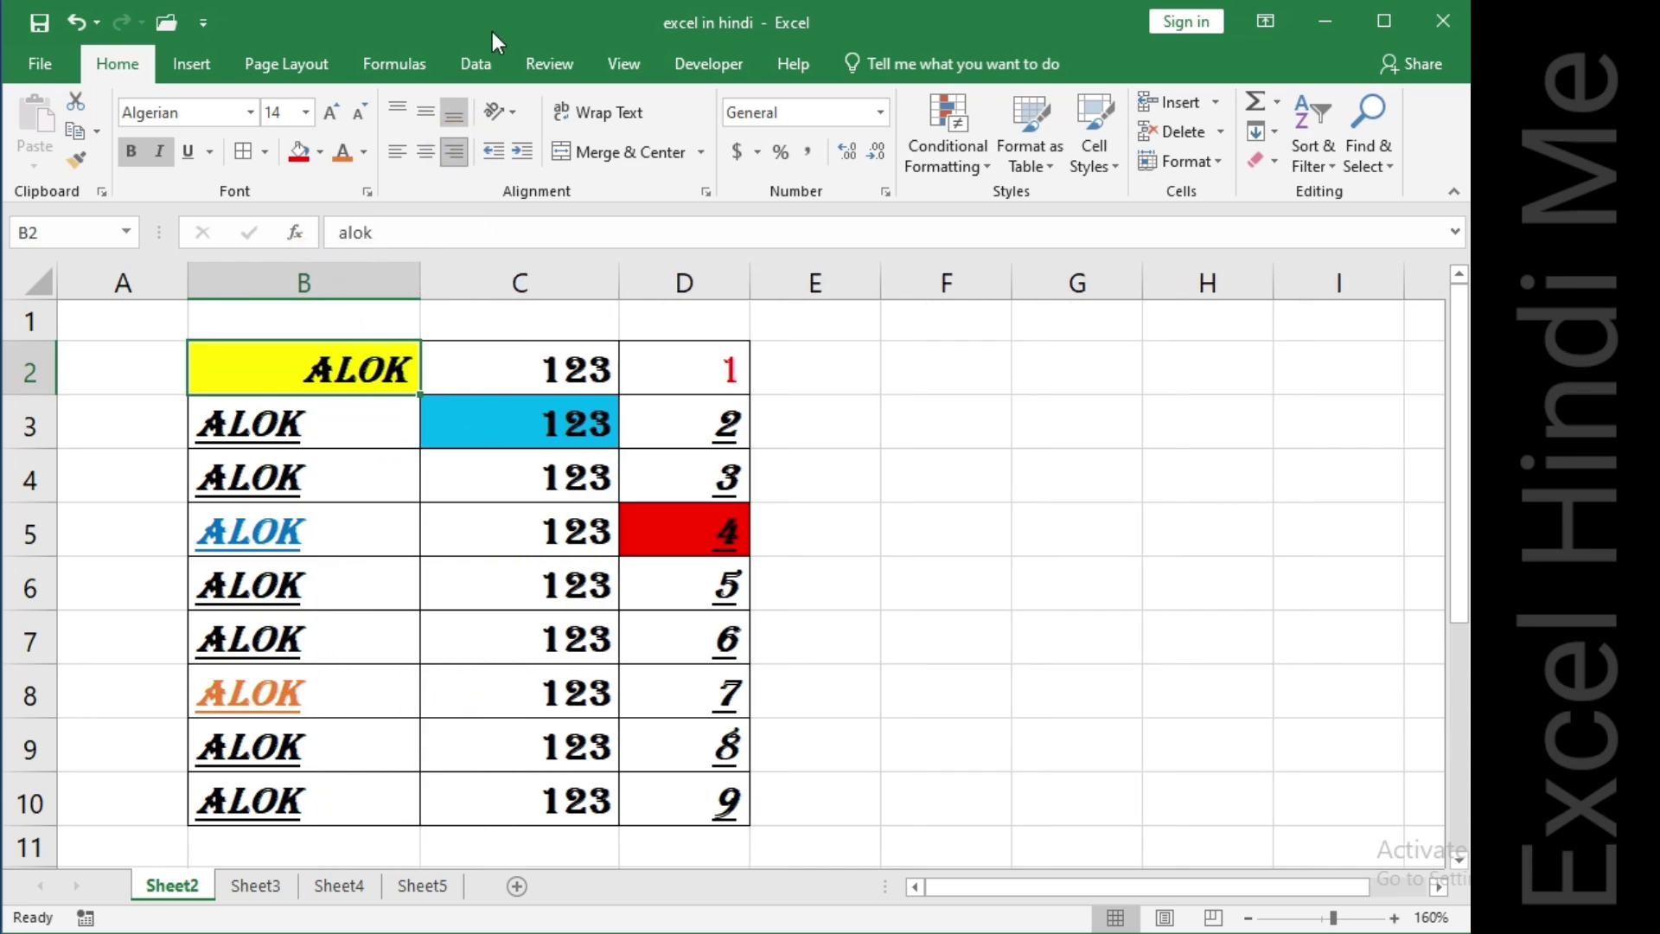
# Set B2 to middle alignment, centre it horizontally, then return it to left alignment.
pyautogui.click(426, 111)
pyautogui.click(425, 152)
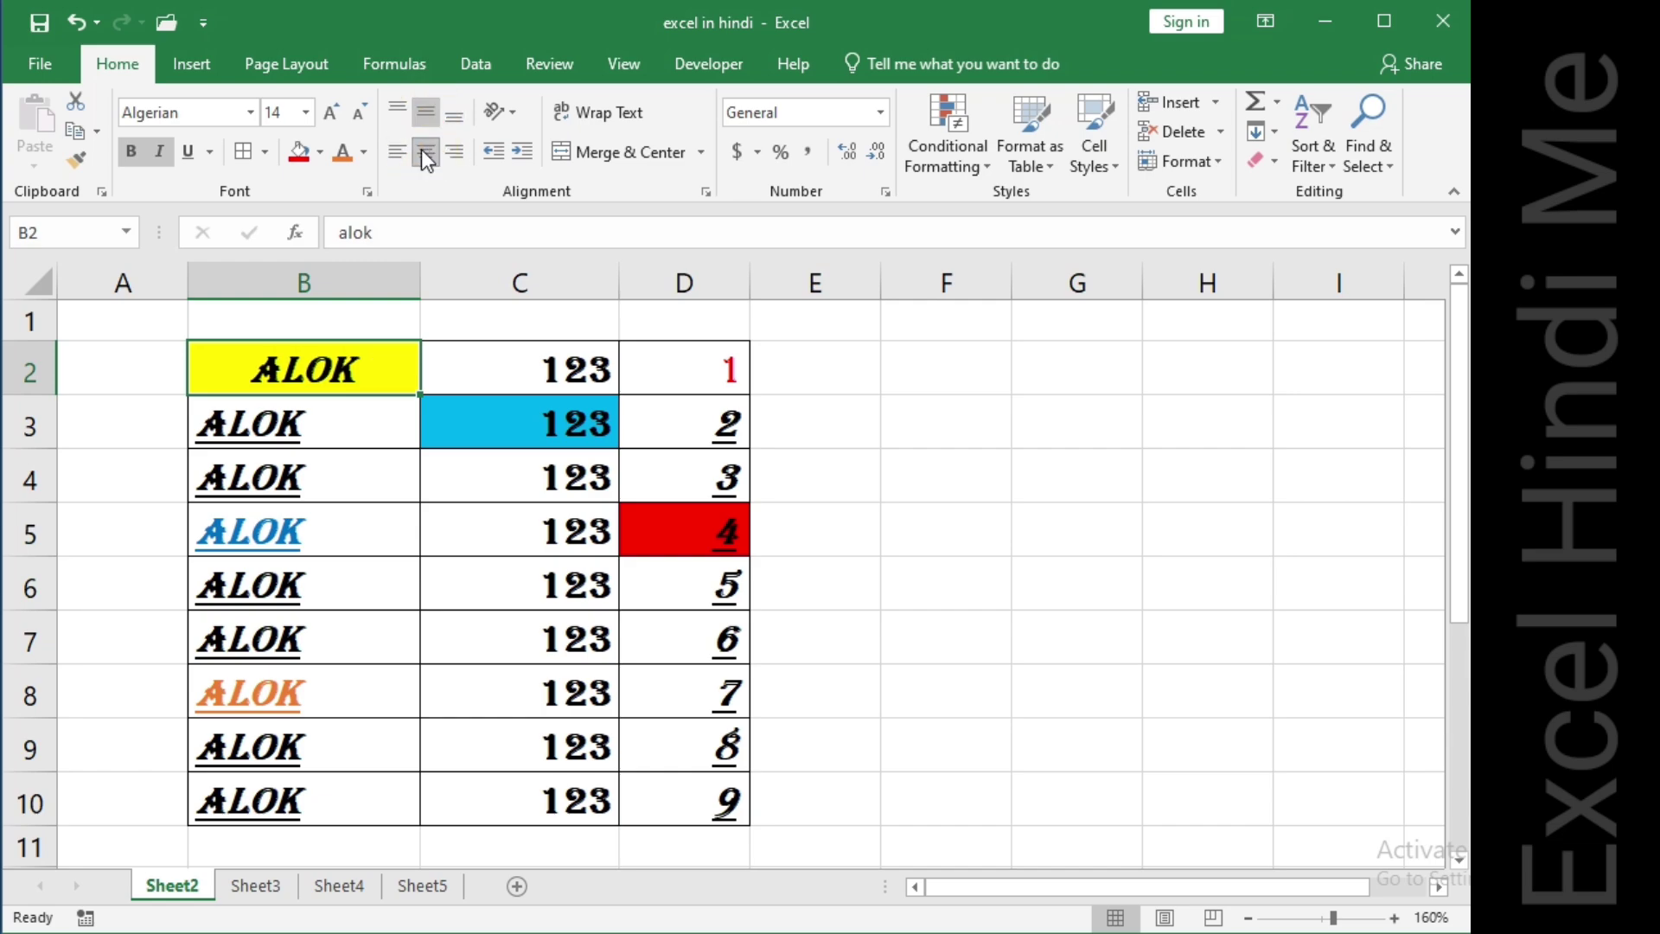
pyautogui.click(396, 151)
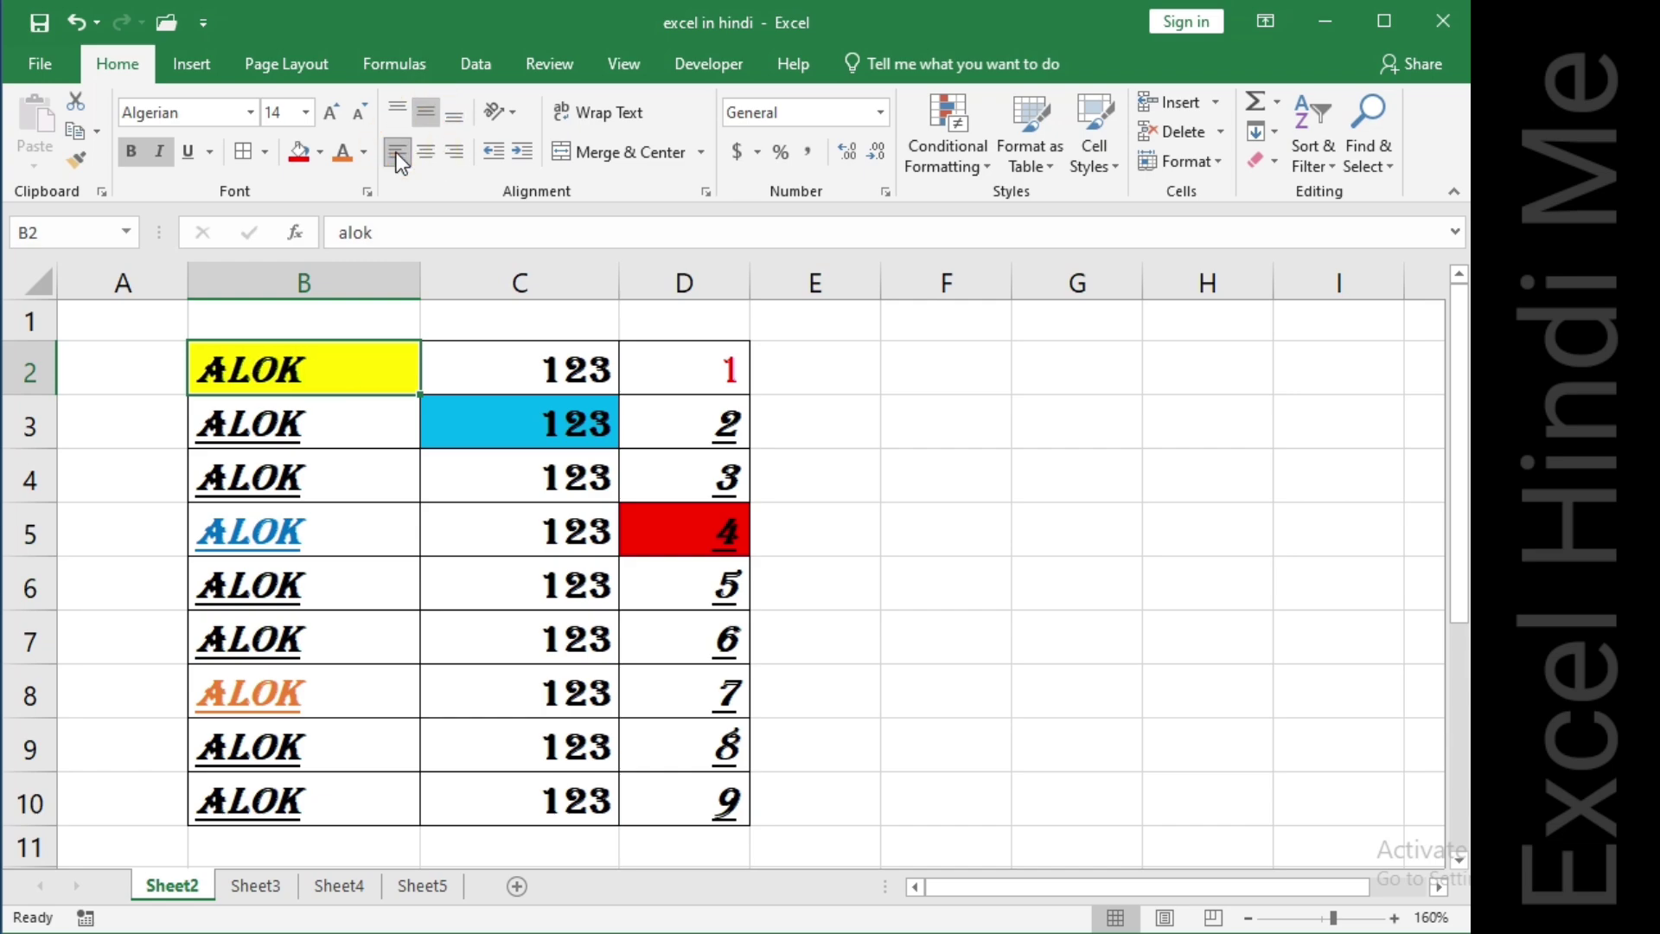
# Increase the height of row 2 and cycle B2 through top, middle and bottom vertical alignment.
pyautogui.moveTo(43, 395); pyautogui.dragTo(61, 478)
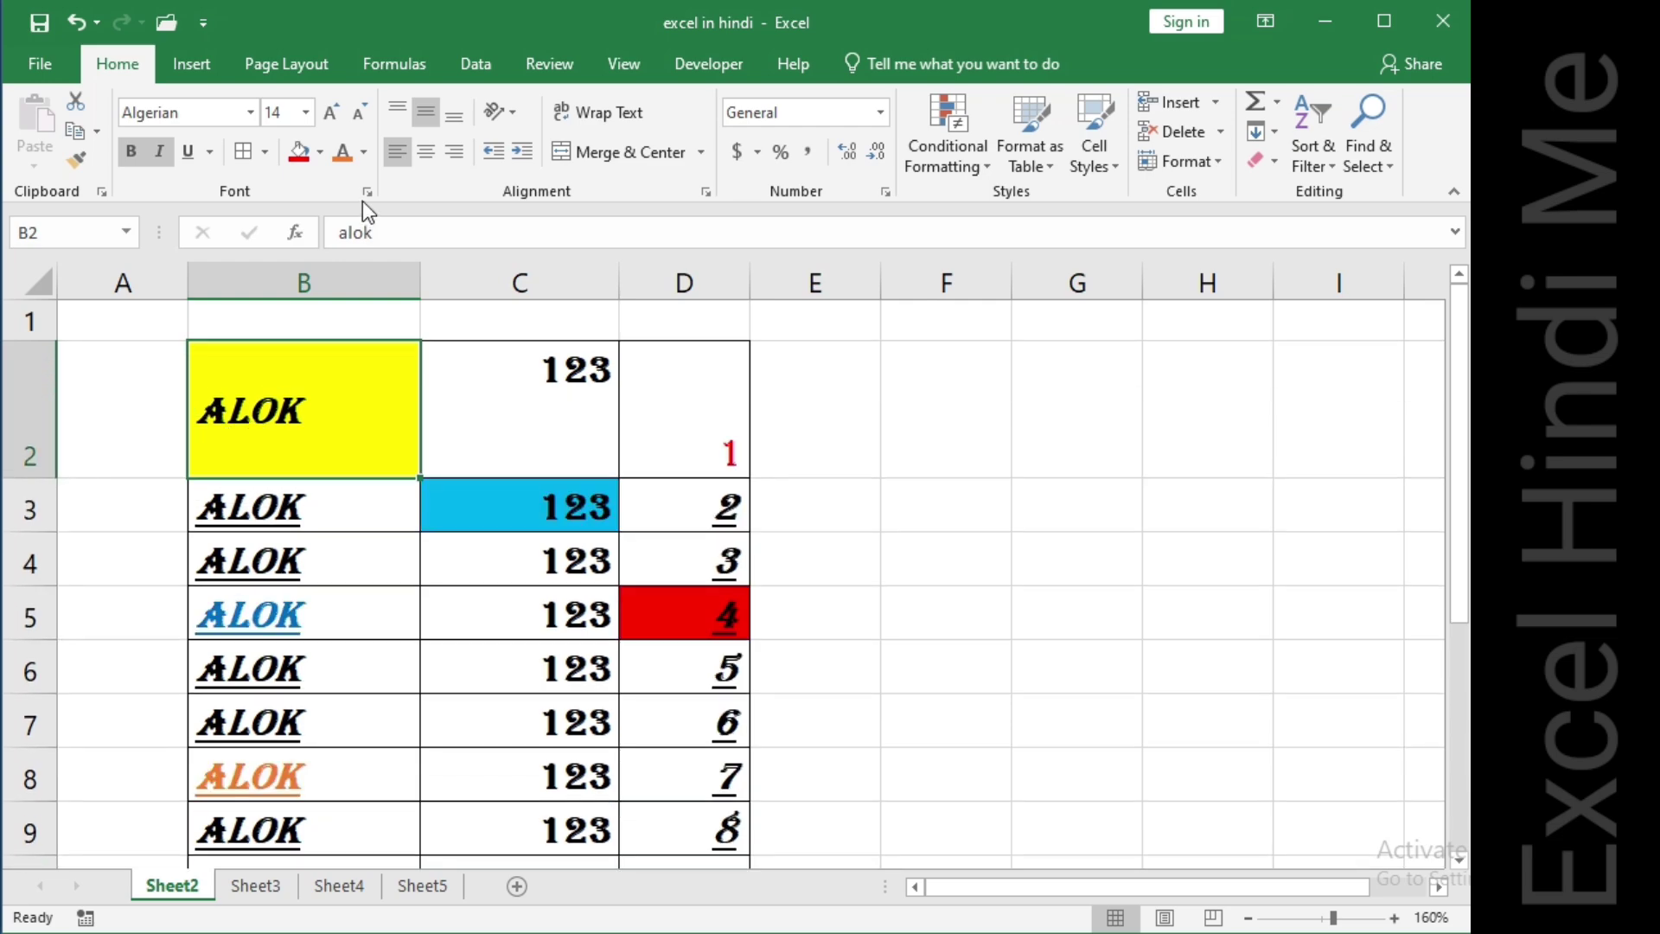
pyautogui.click(398, 111)
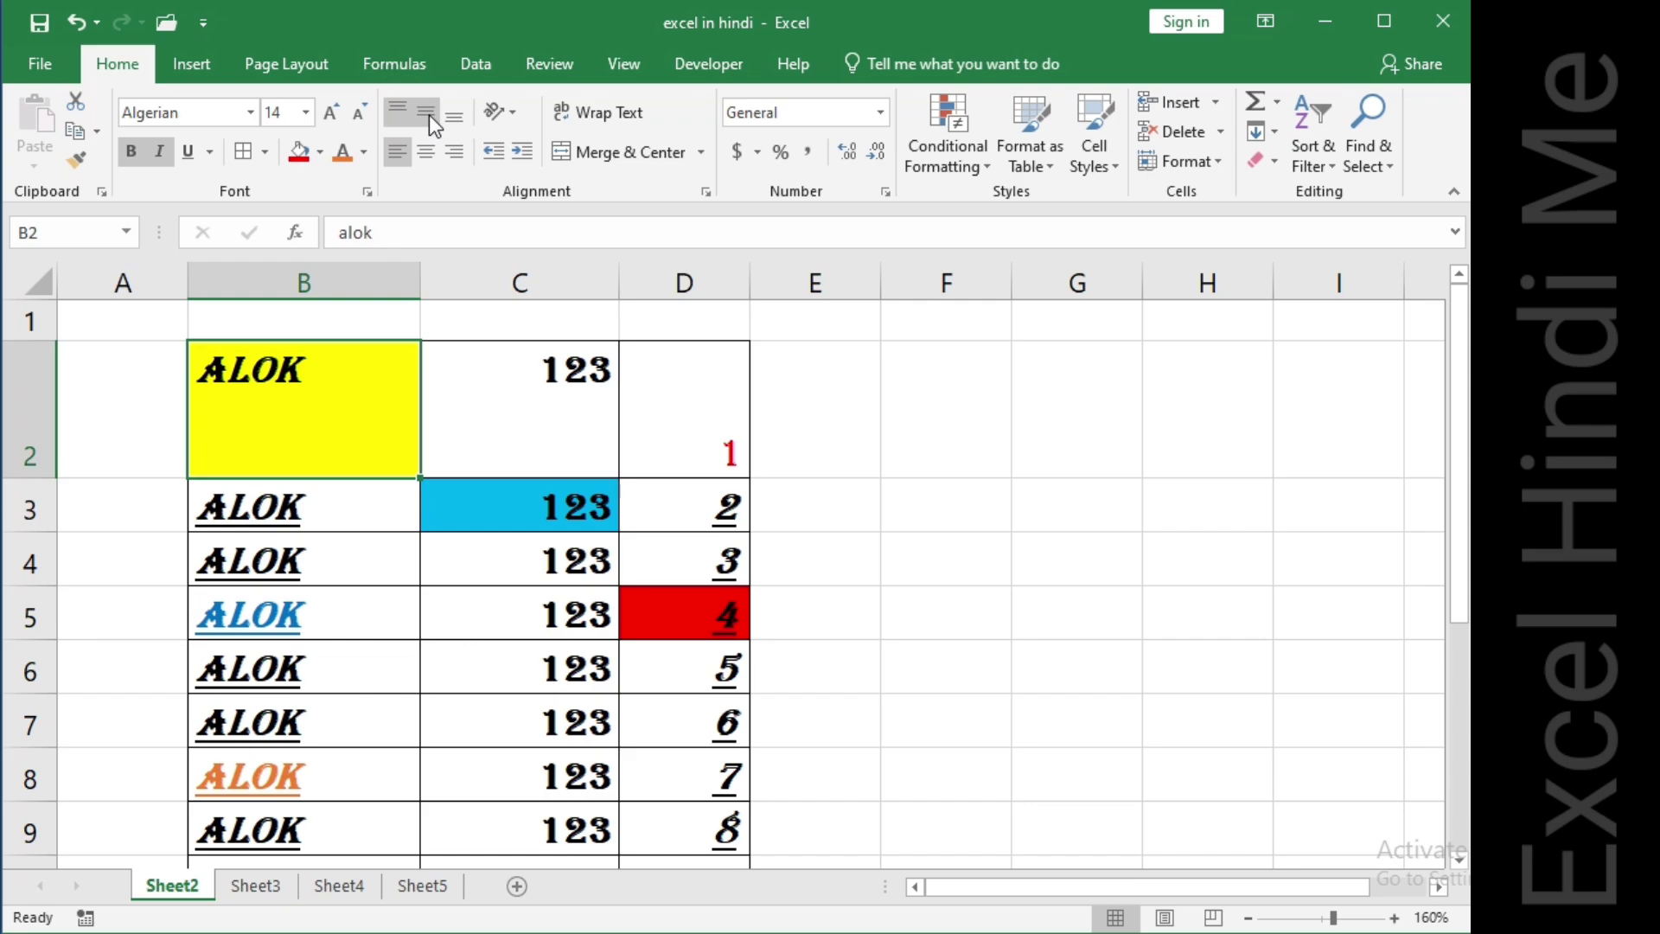
pyautogui.click(429, 116)
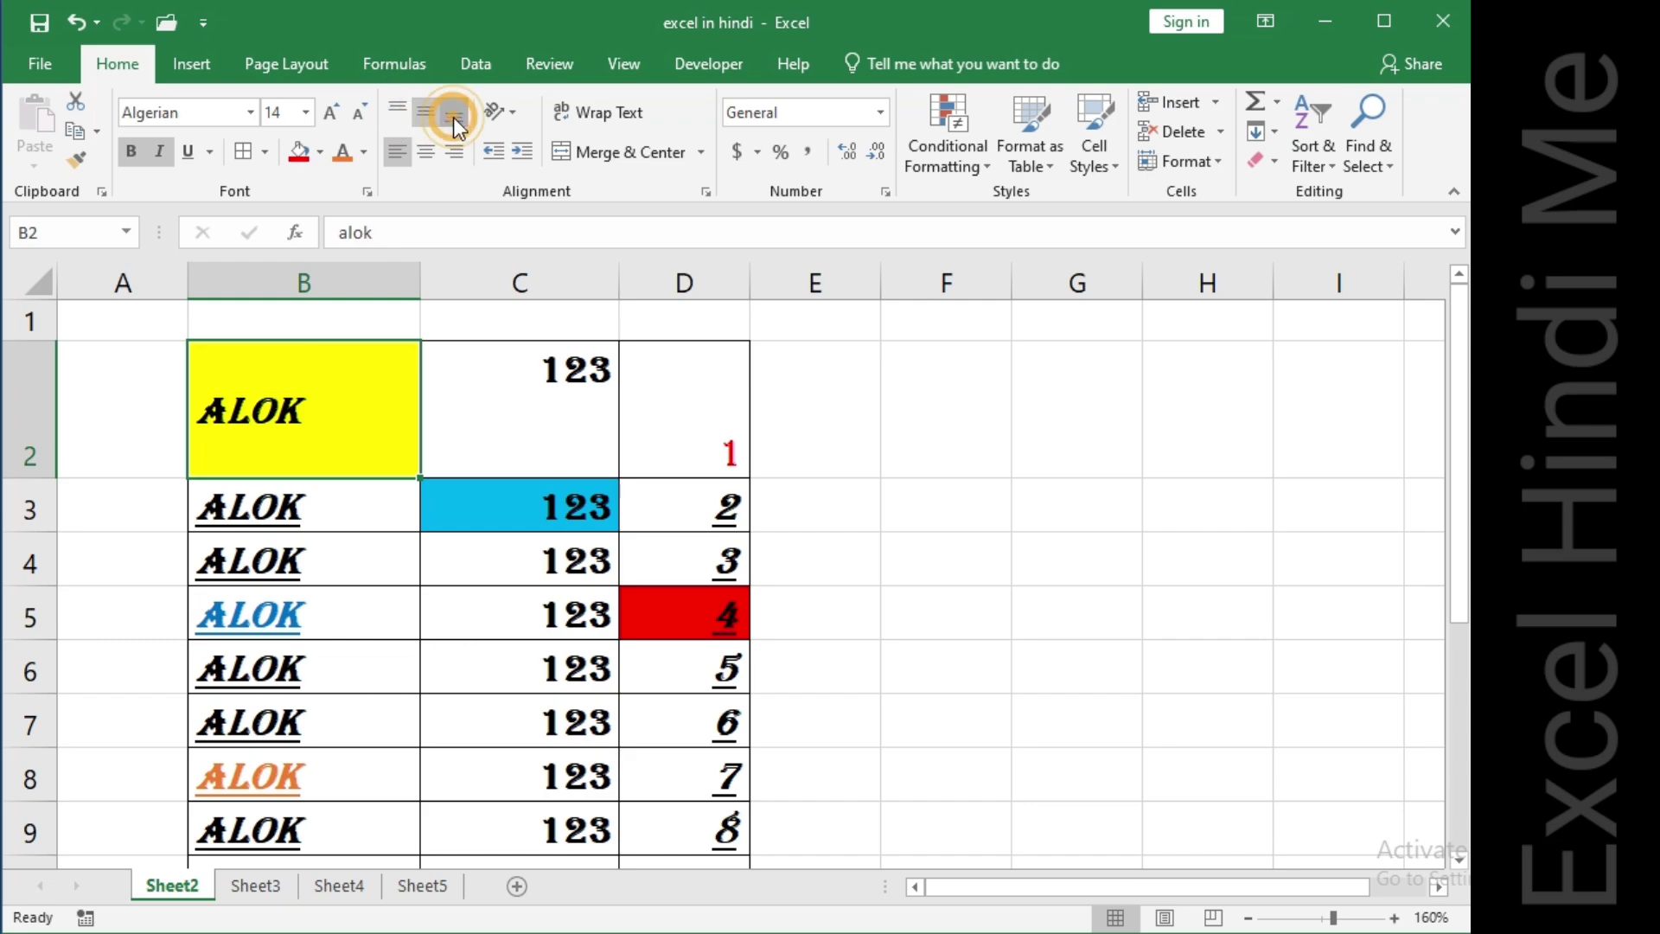
pyautogui.click(453, 116)
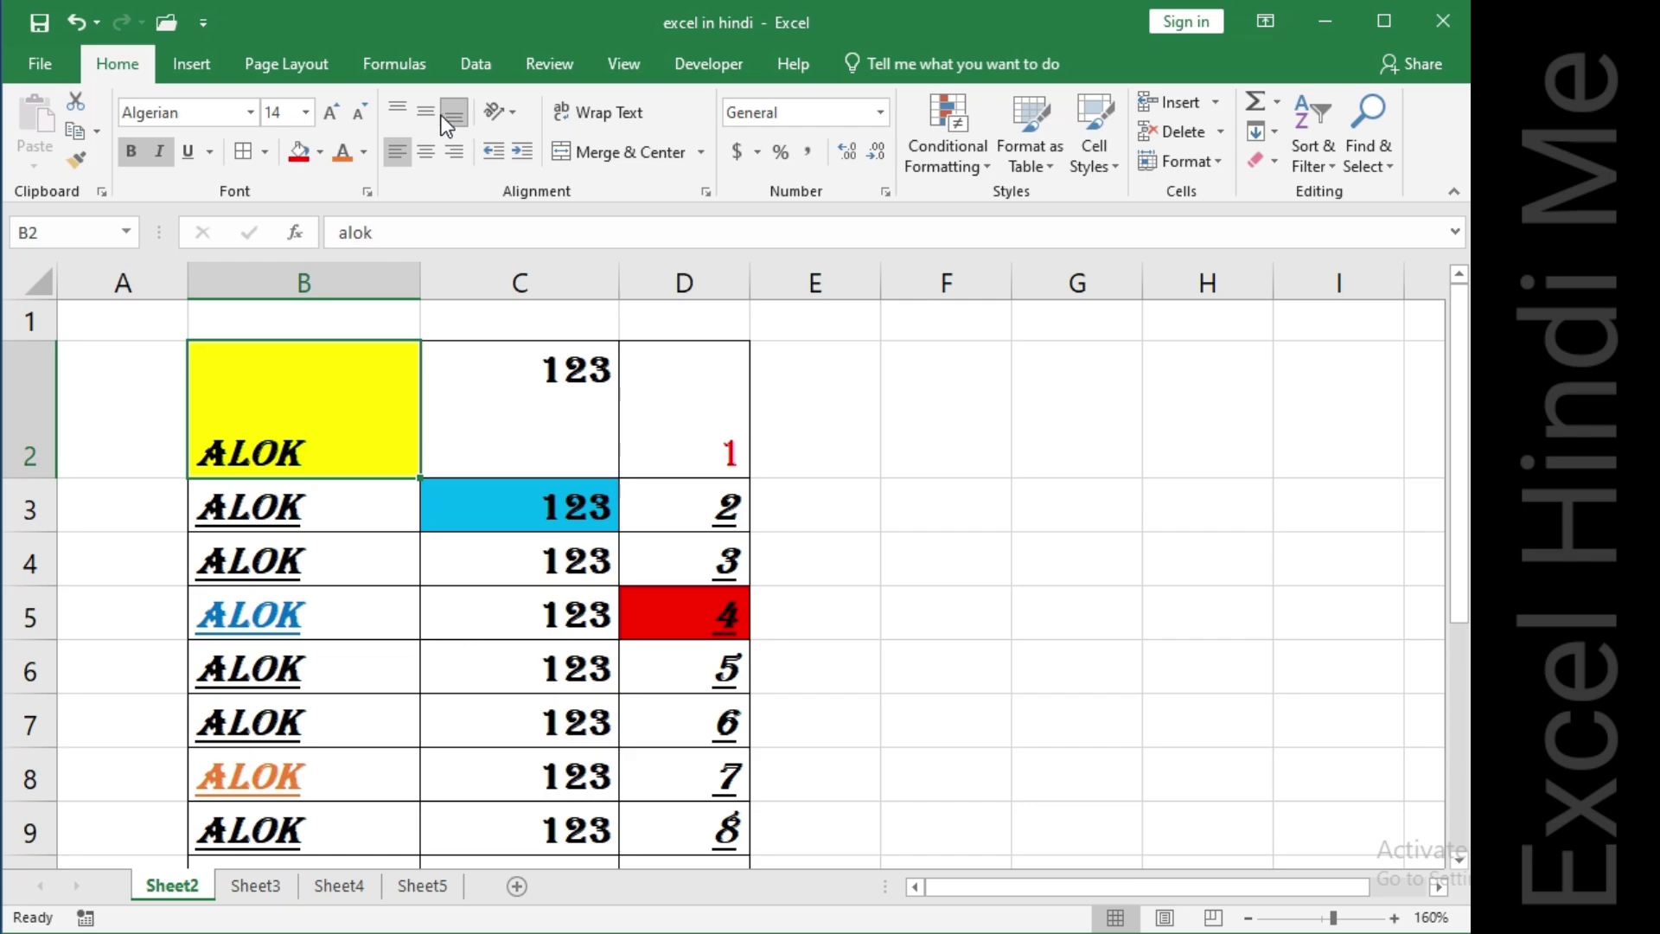
pyautogui.click(428, 112)
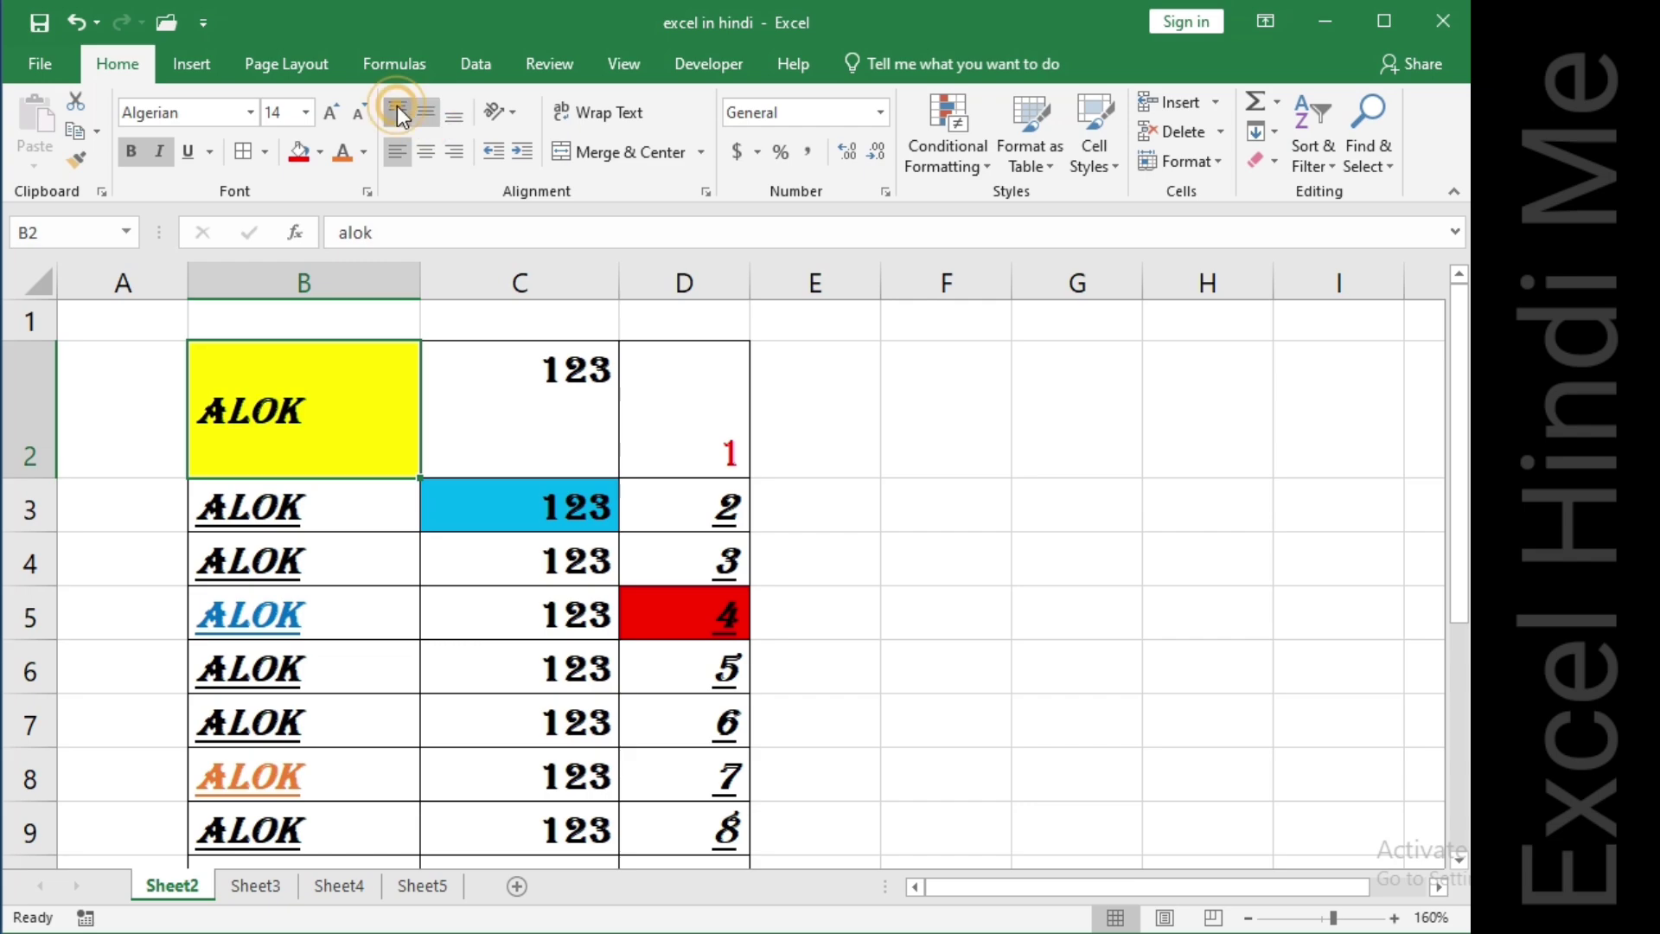
pyautogui.click(398, 110)
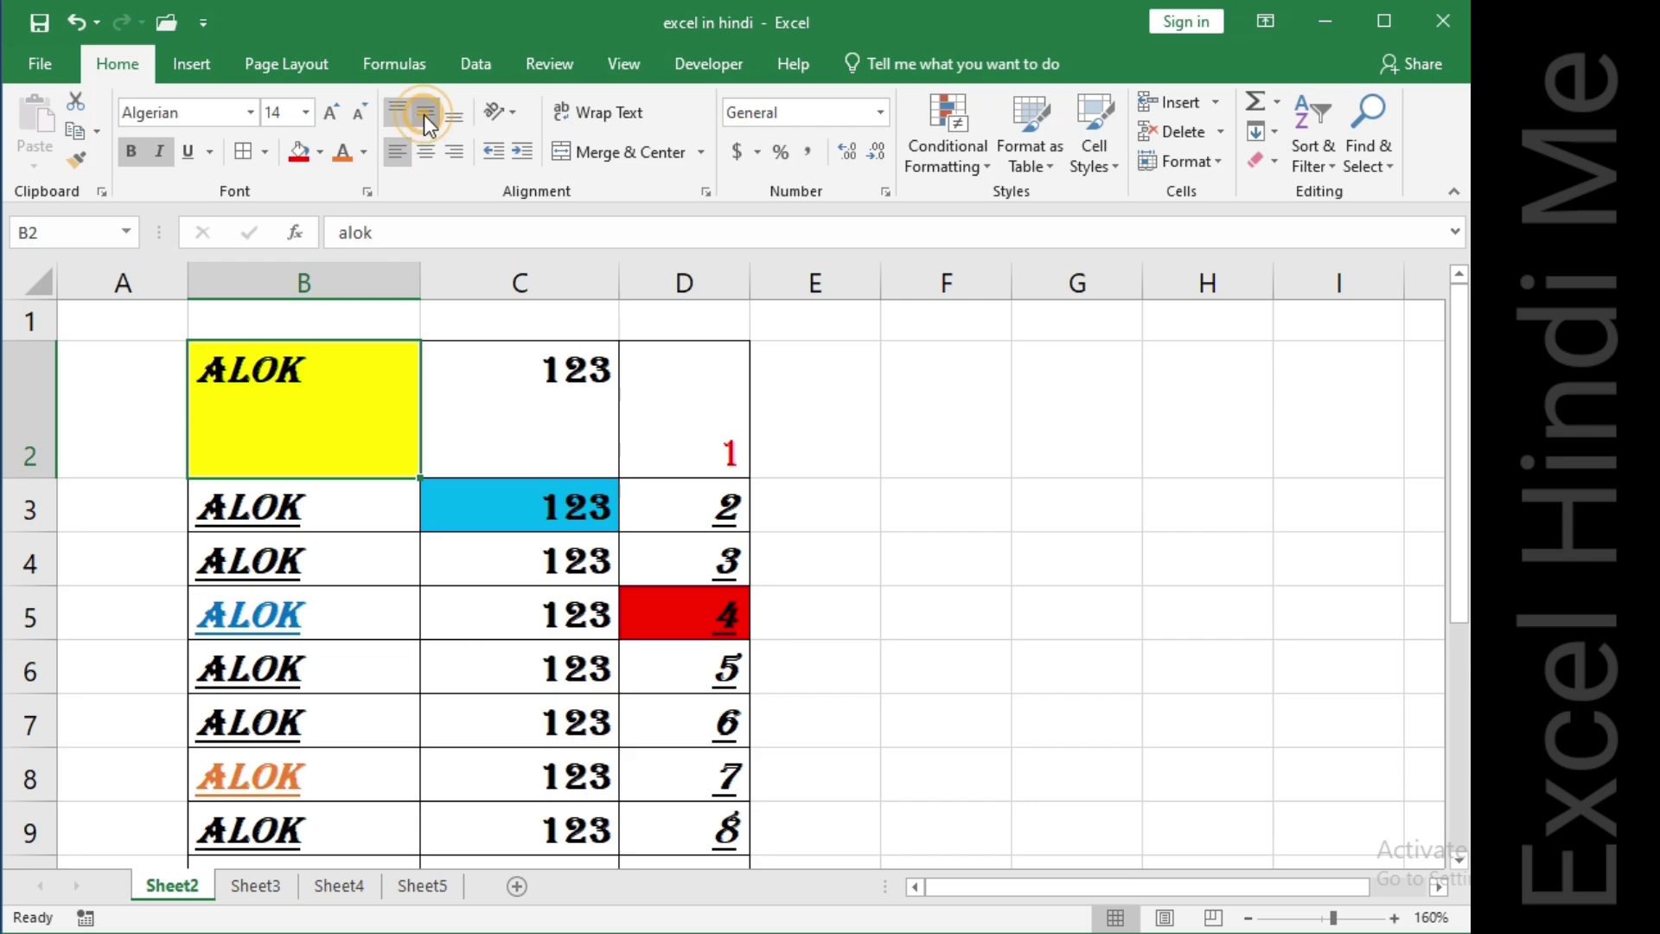
pyautogui.click(425, 114)
pyautogui.click(458, 118)
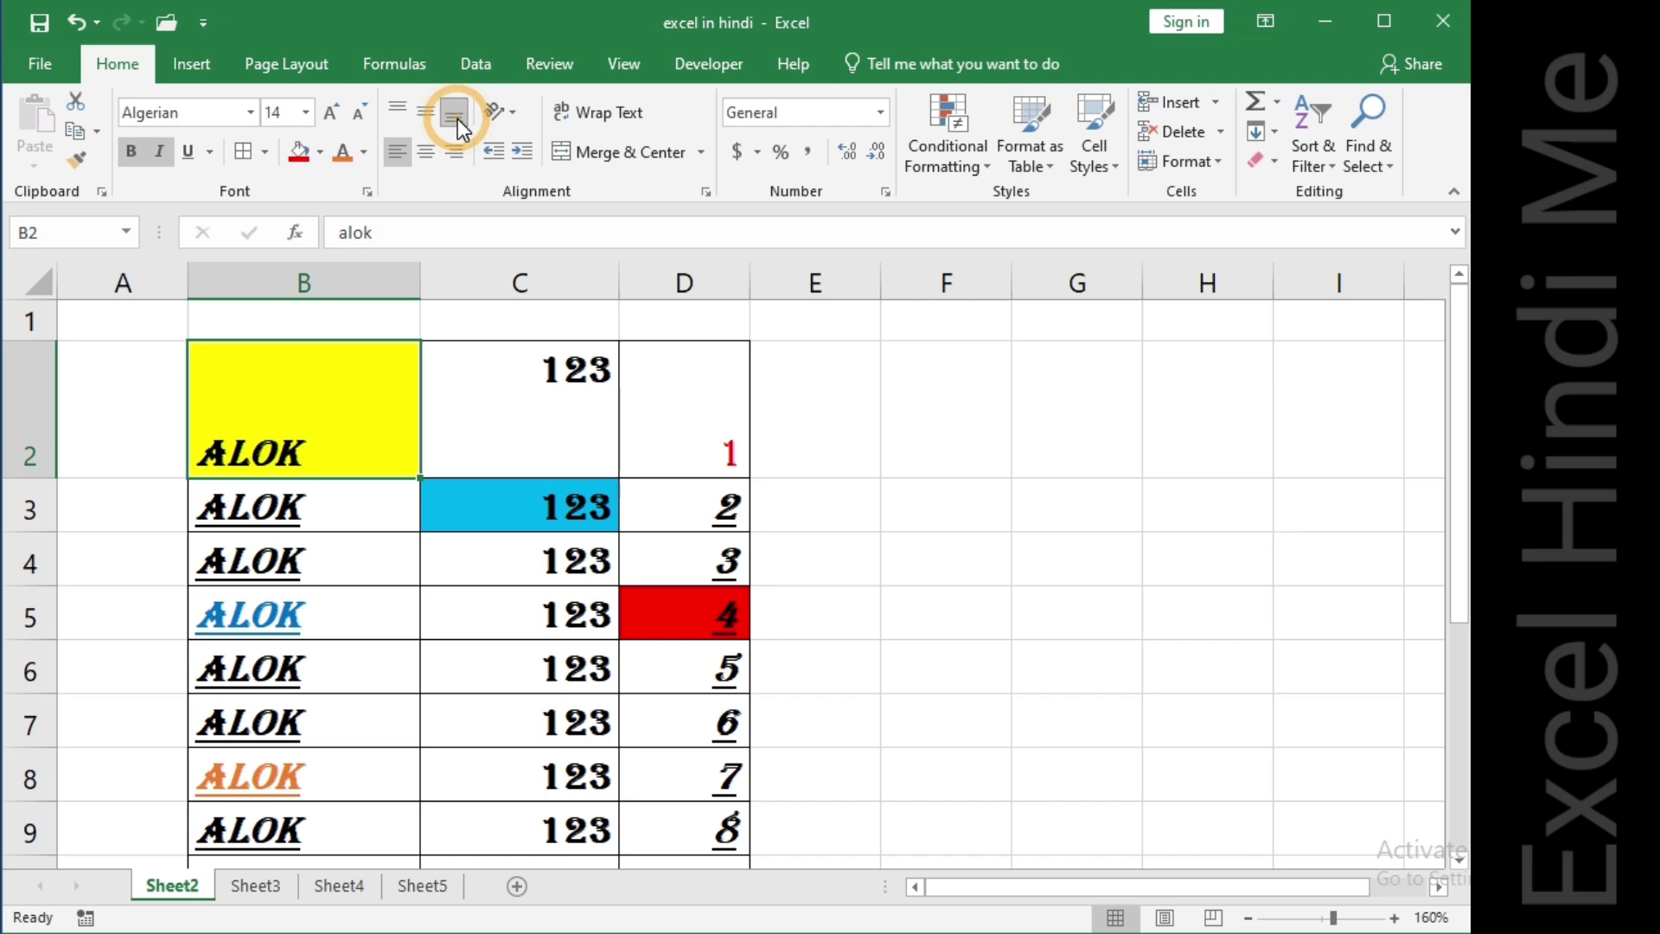
# Cycle B2 through centre, right and left horizontal alignment combined with different vertical alignments.
pyautogui.click(427, 151)
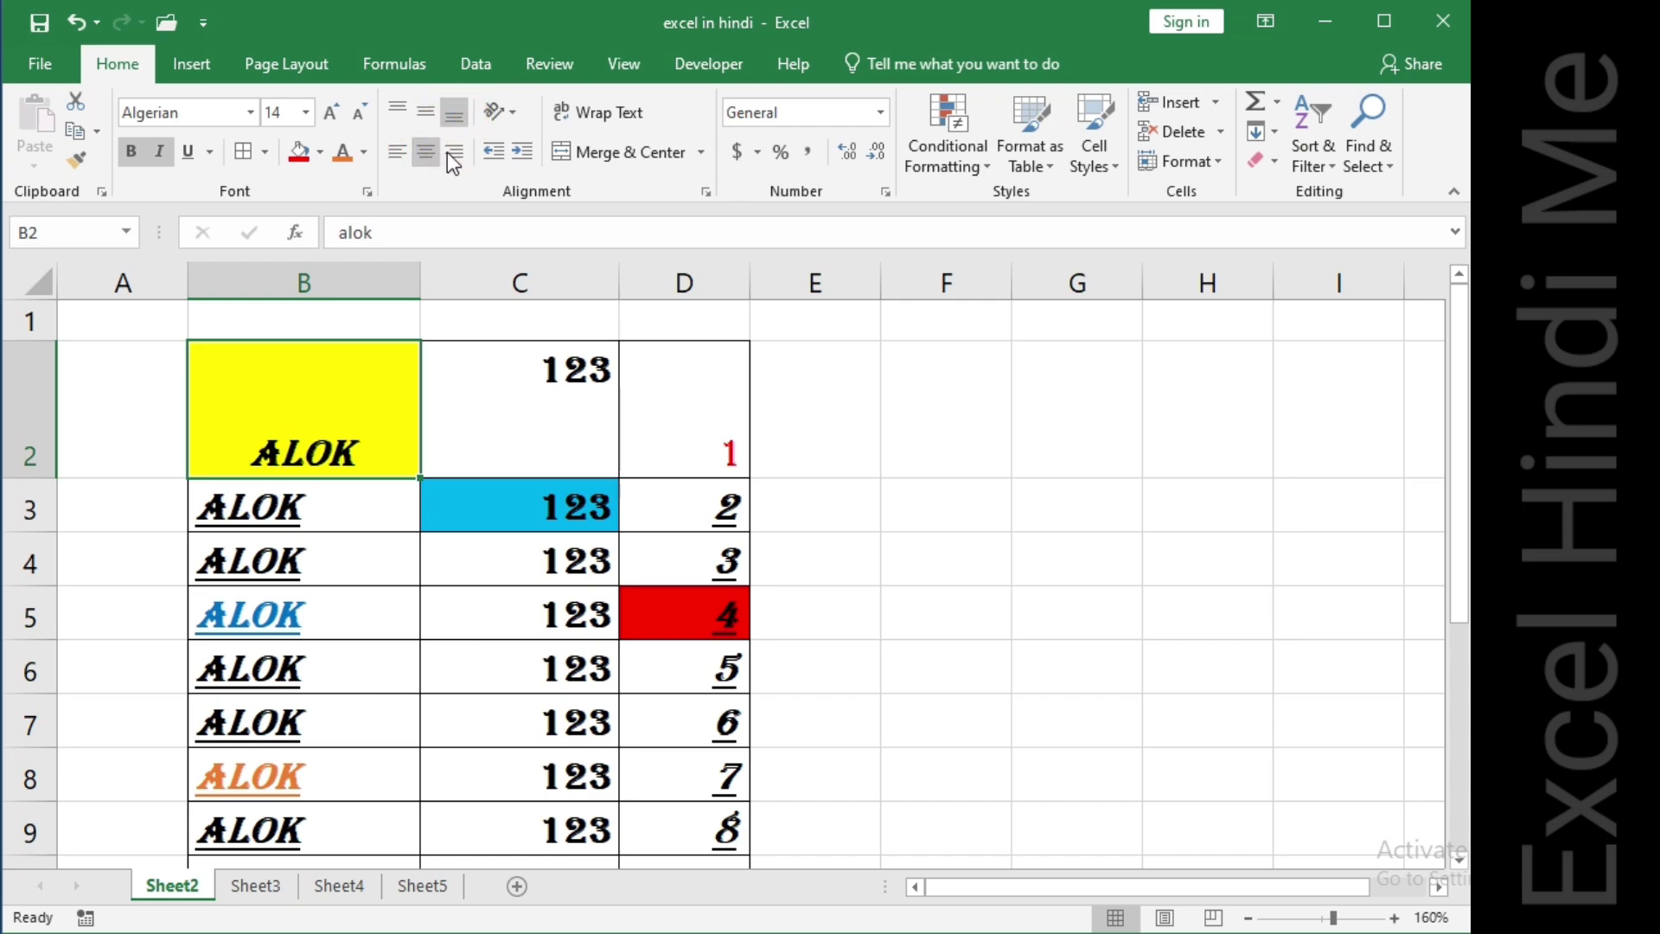
pyautogui.click(453, 152)
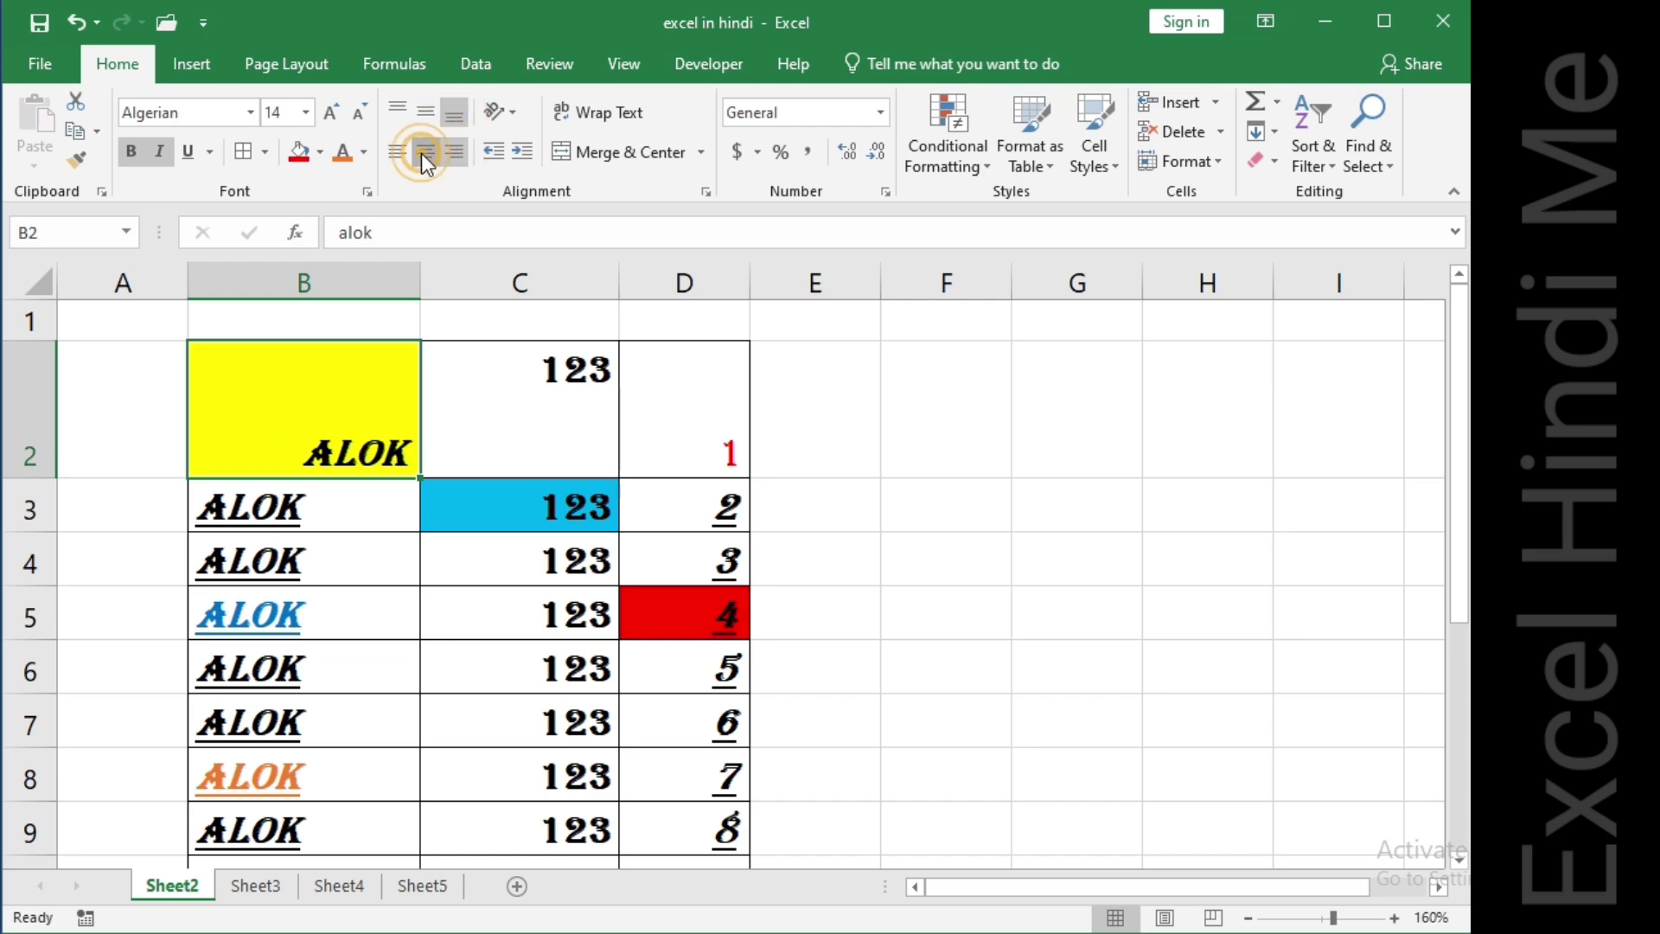
pyautogui.click(423, 154)
pyautogui.click(424, 121)
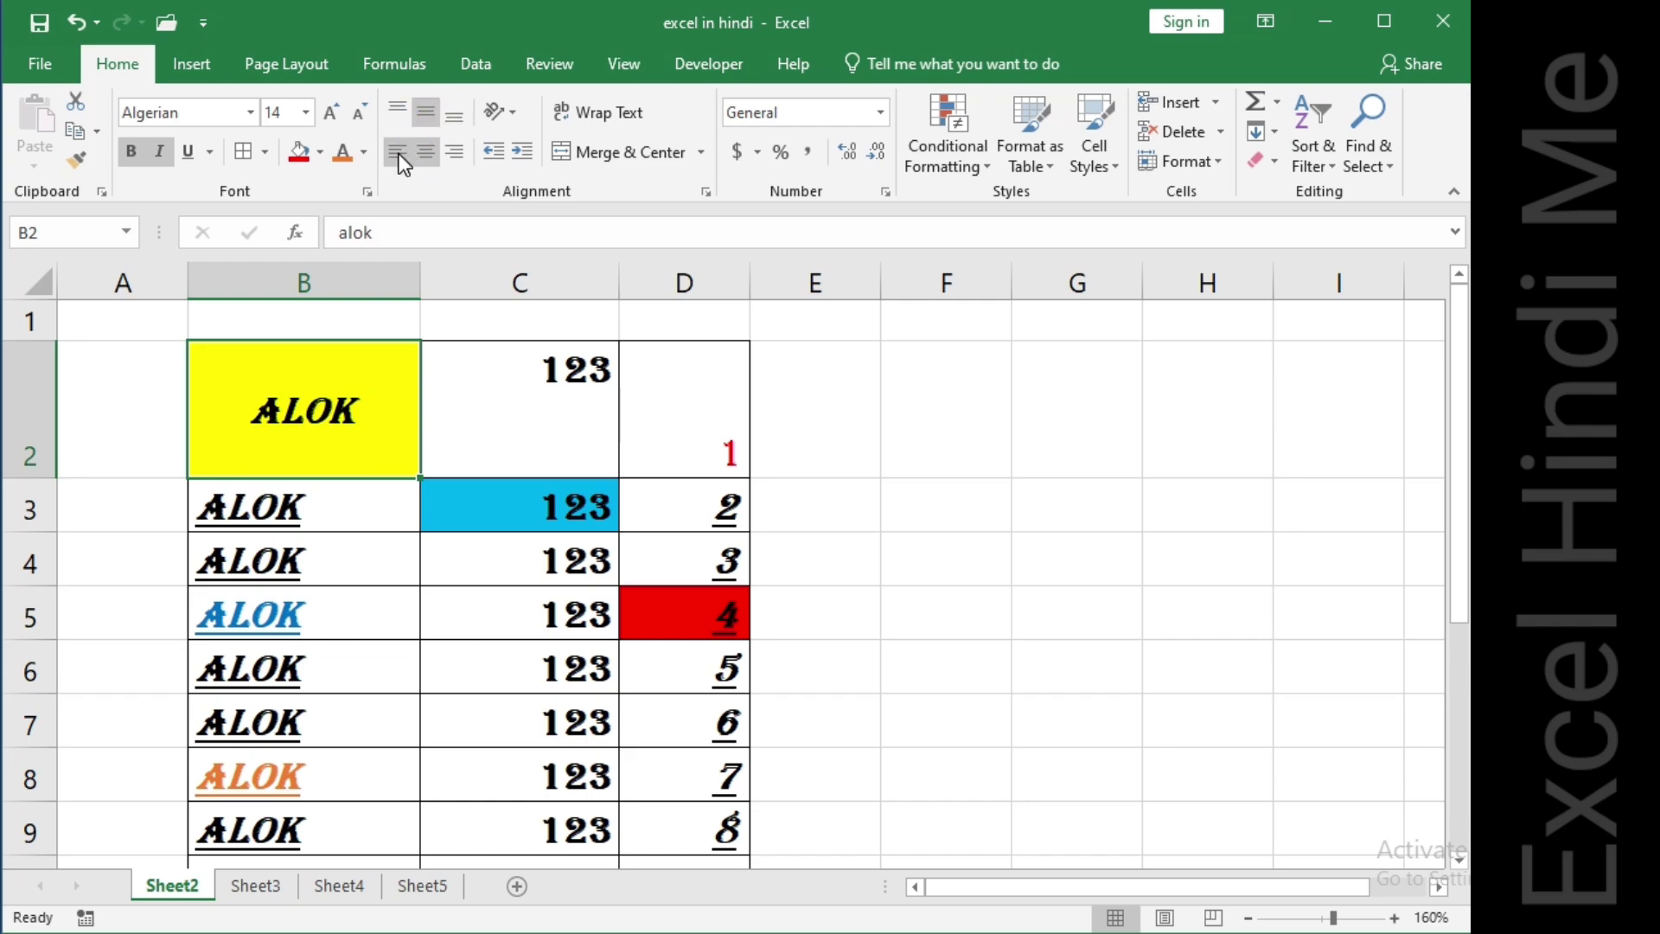
pyautogui.click(400, 156)
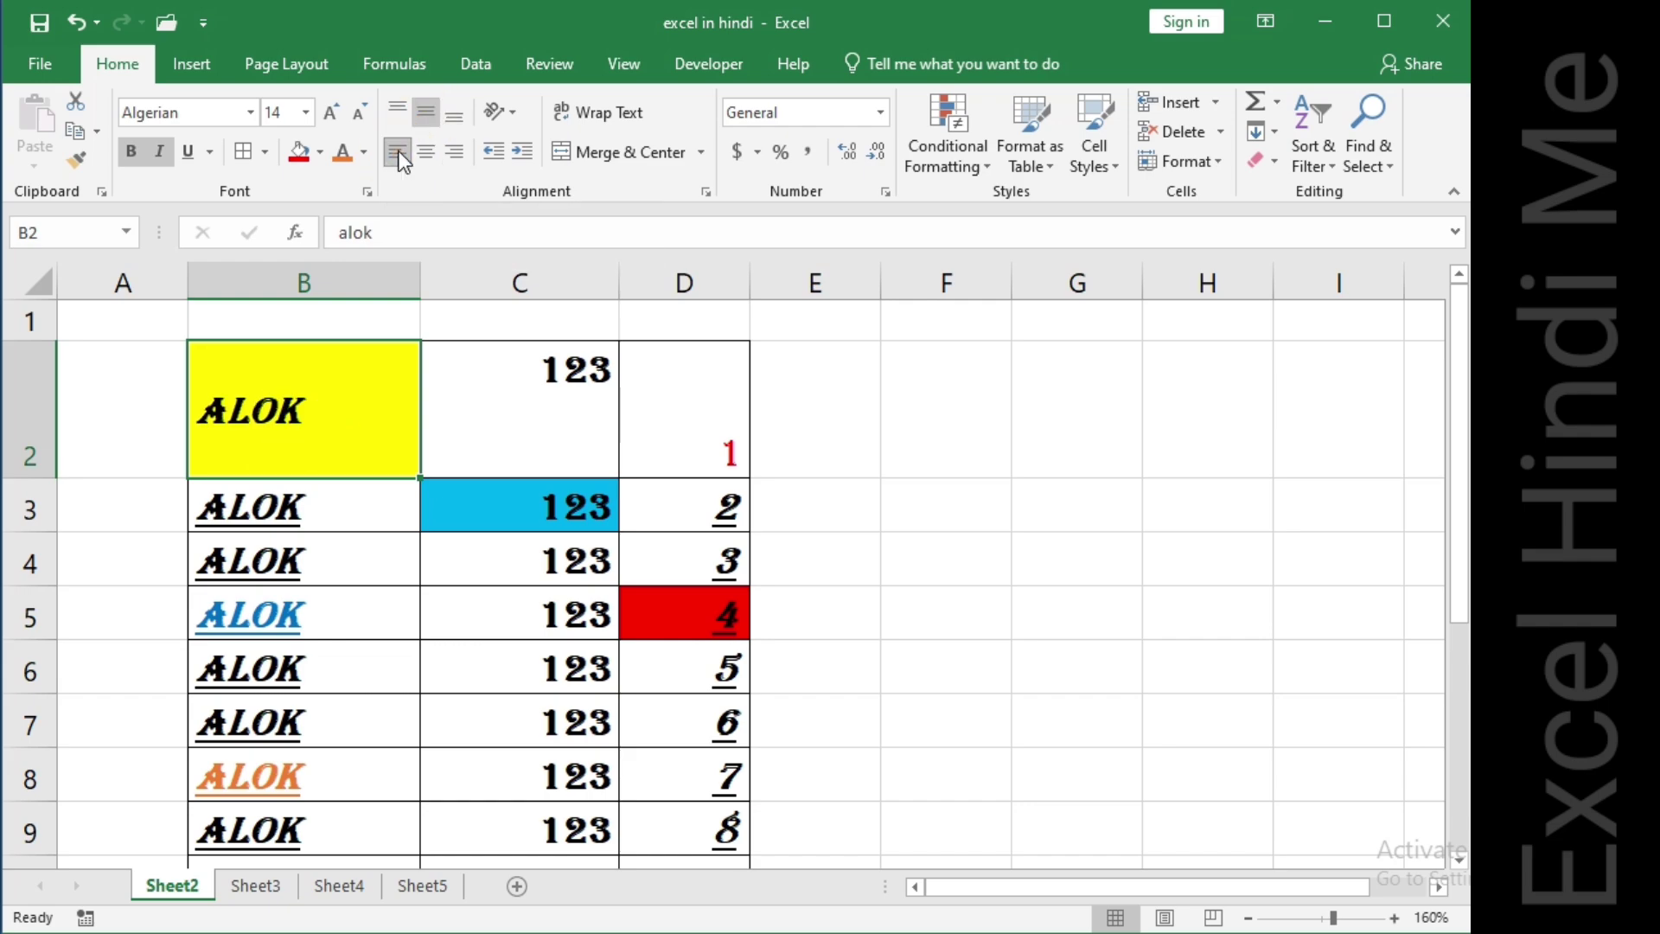
pyautogui.click(398, 116)
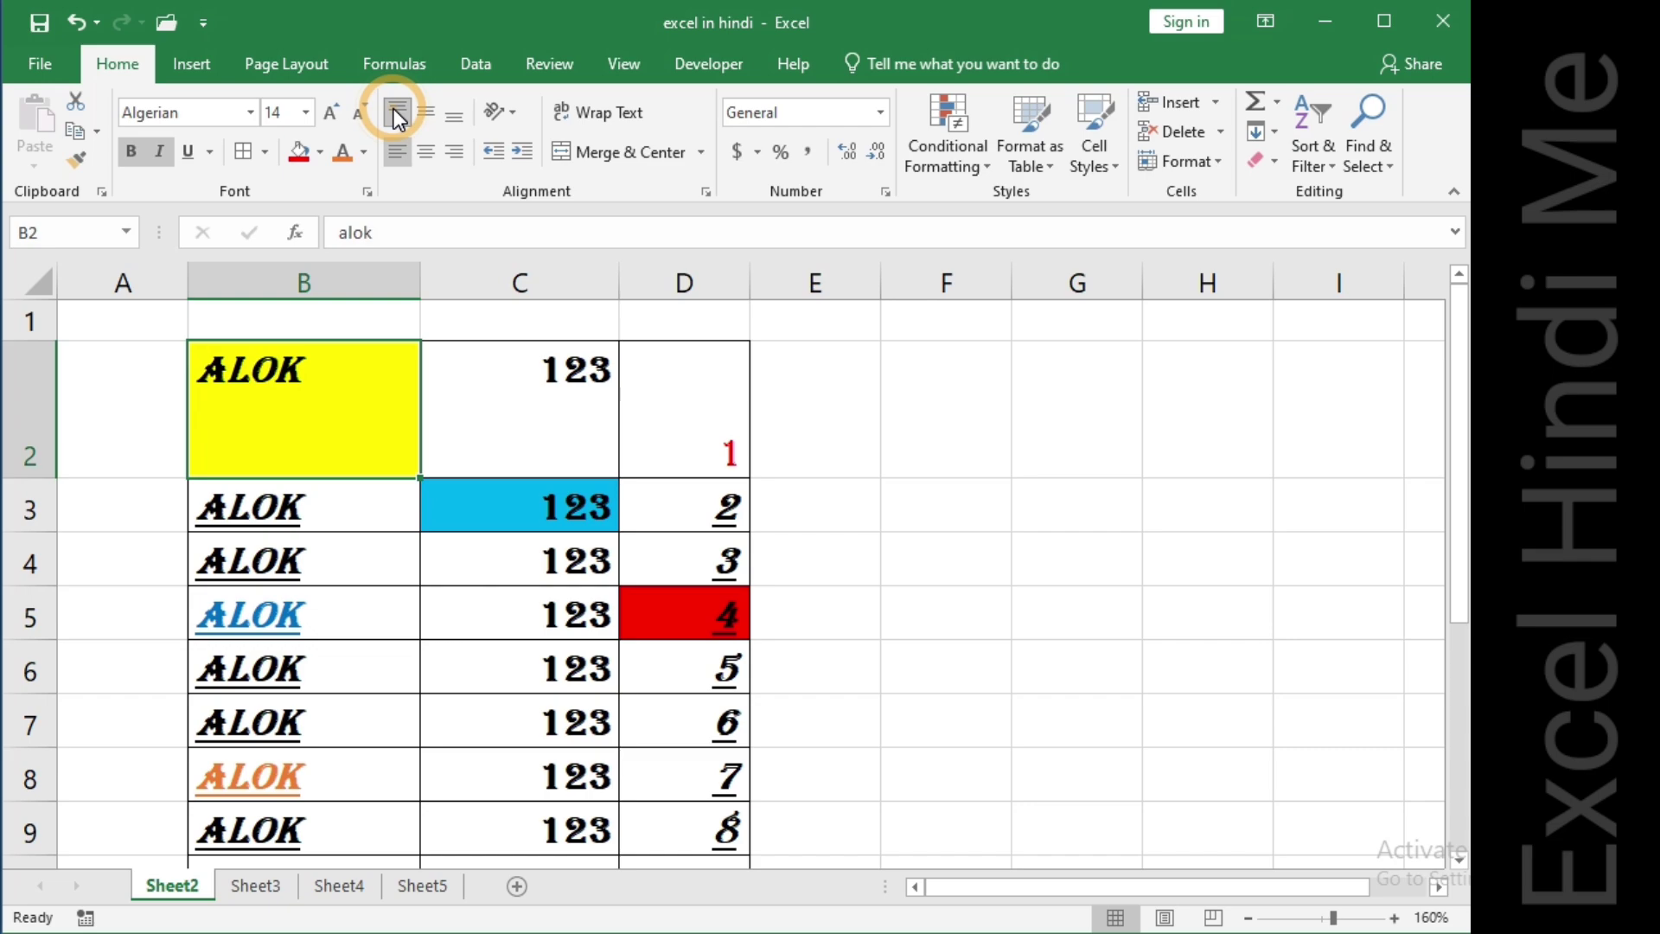
pyautogui.click(456, 153)
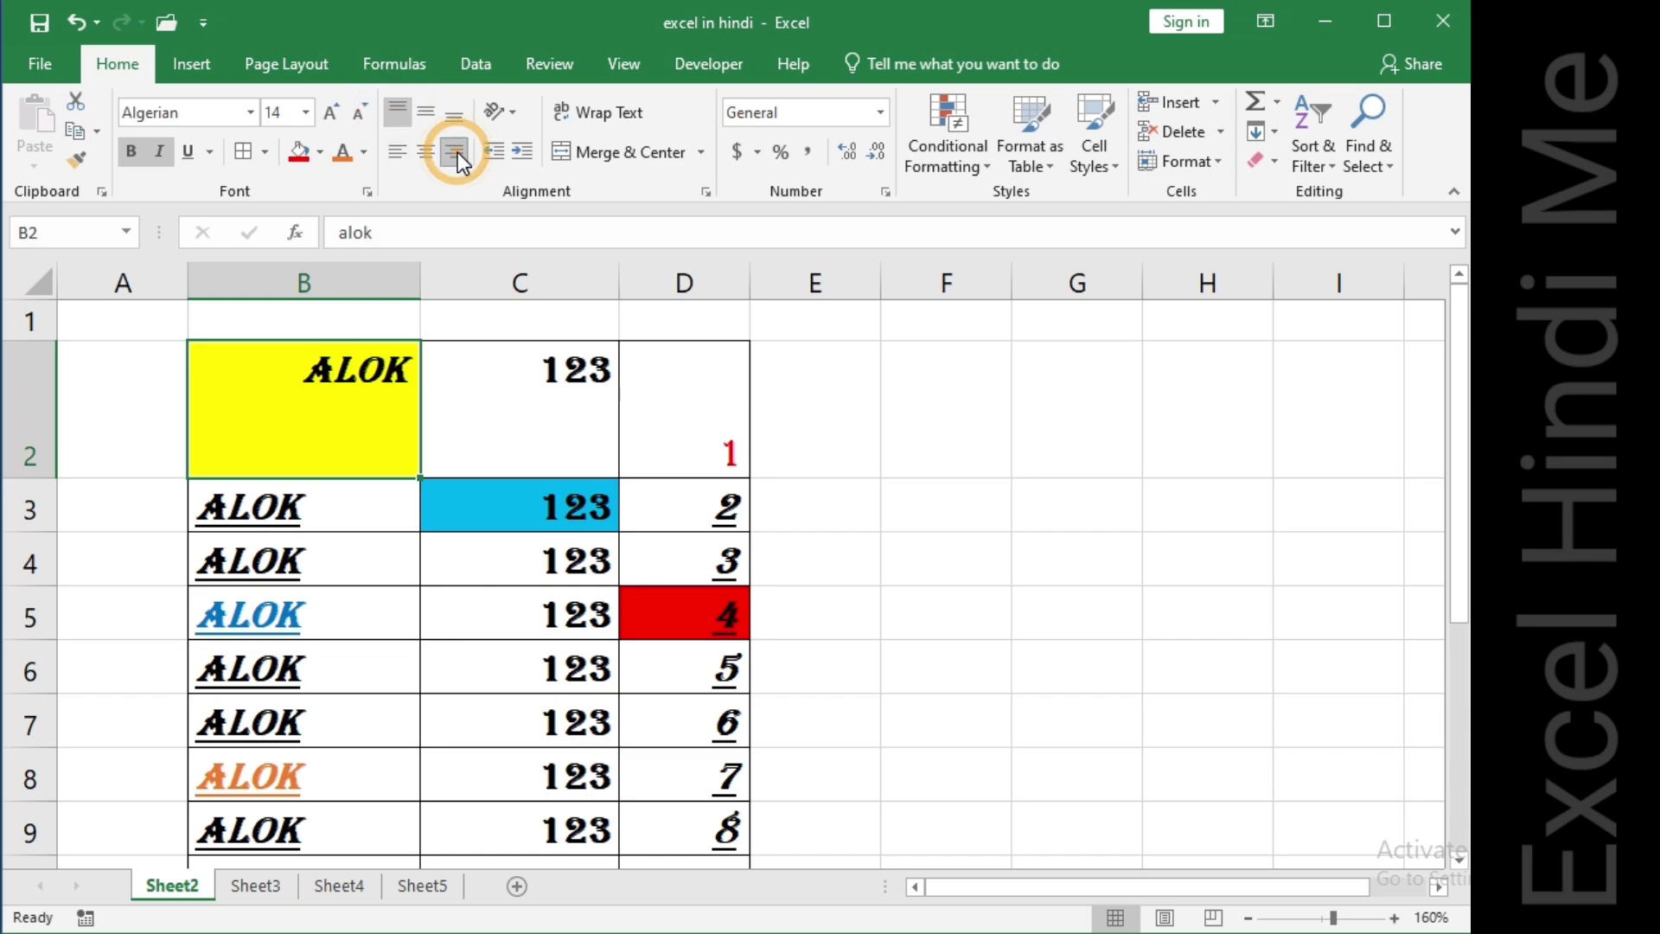
pyautogui.click(452, 115)
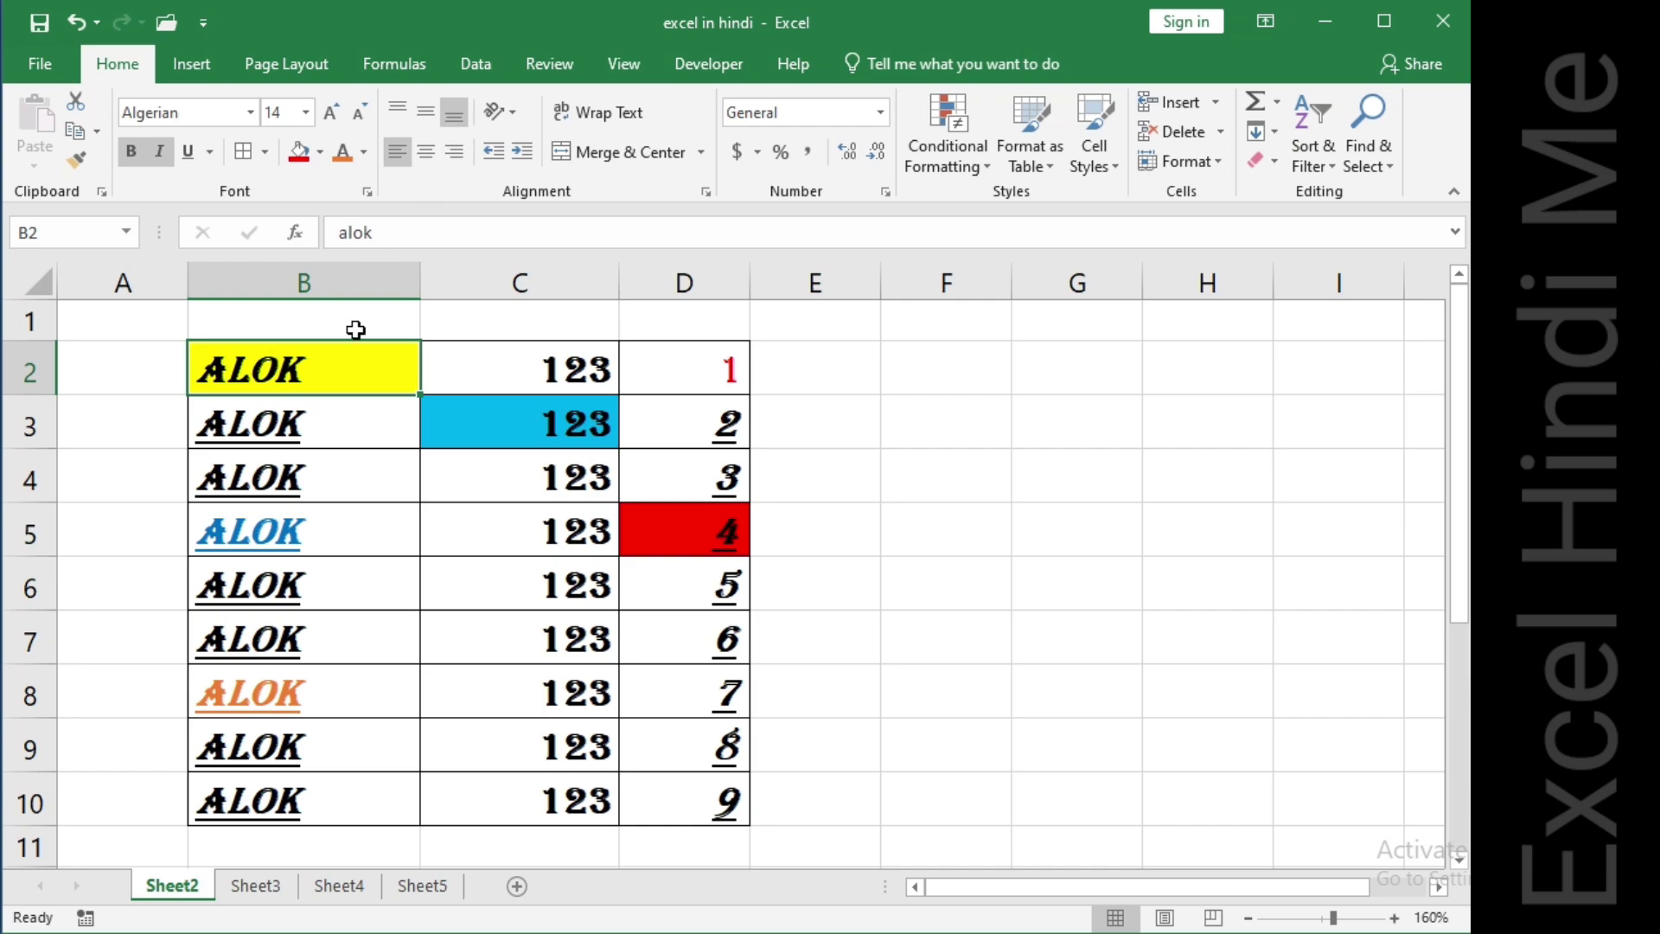
# Angle the text in B2 clockwise and autofit the width of column B.
pyautogui.click(509, 113)
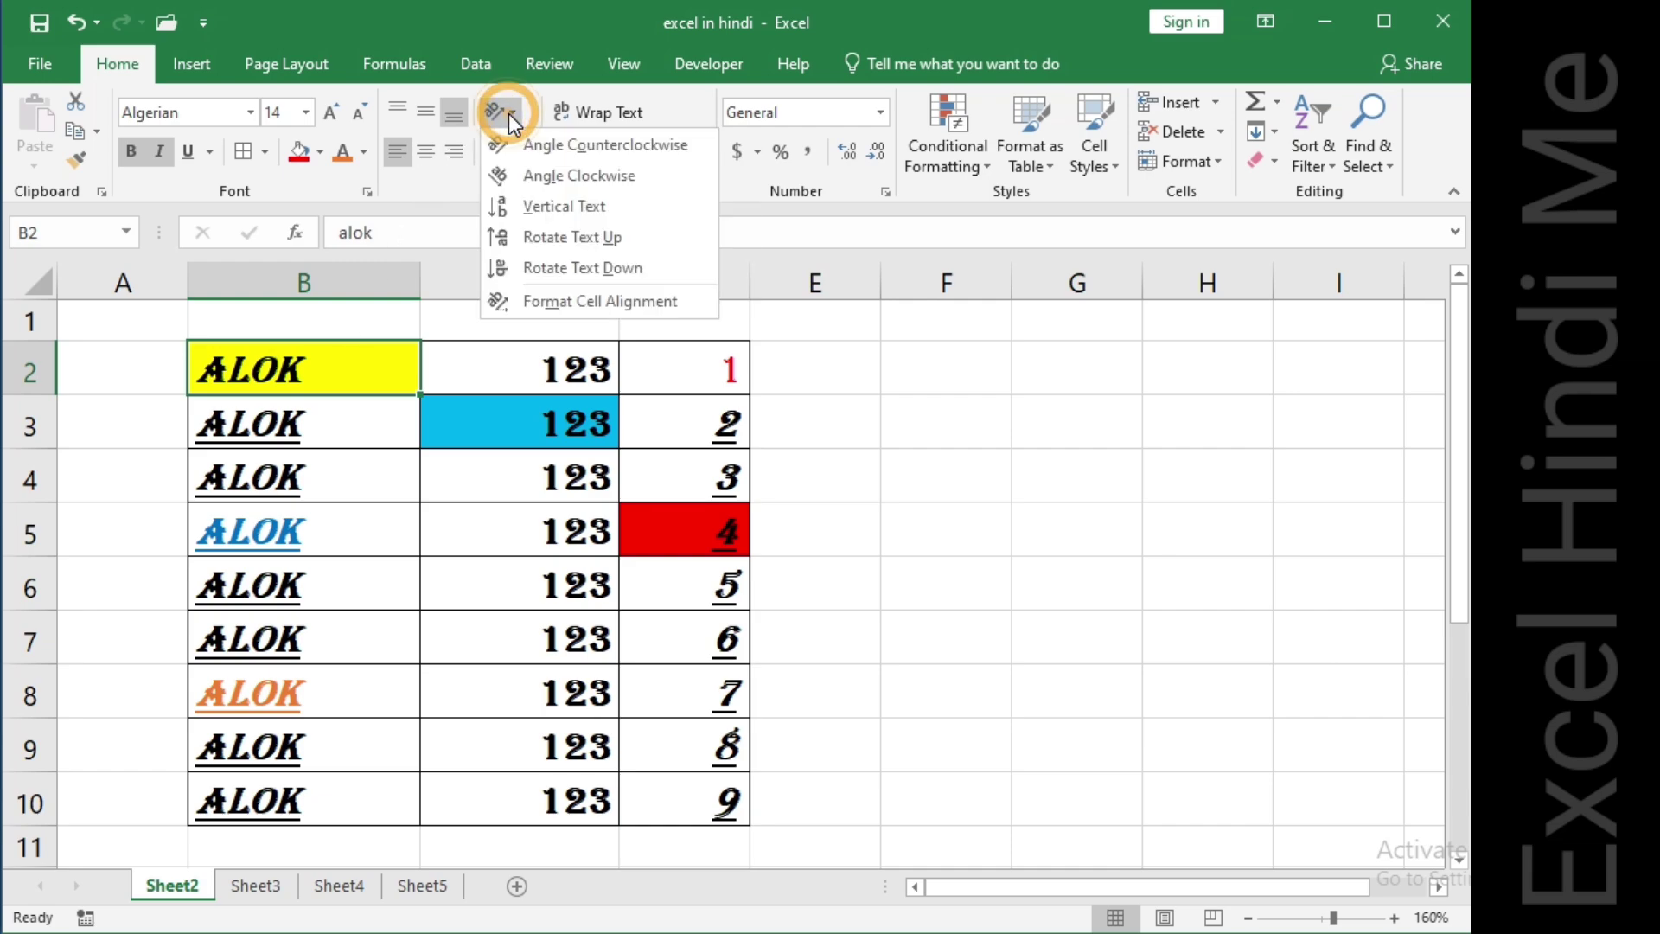
pyautogui.click(545, 180)
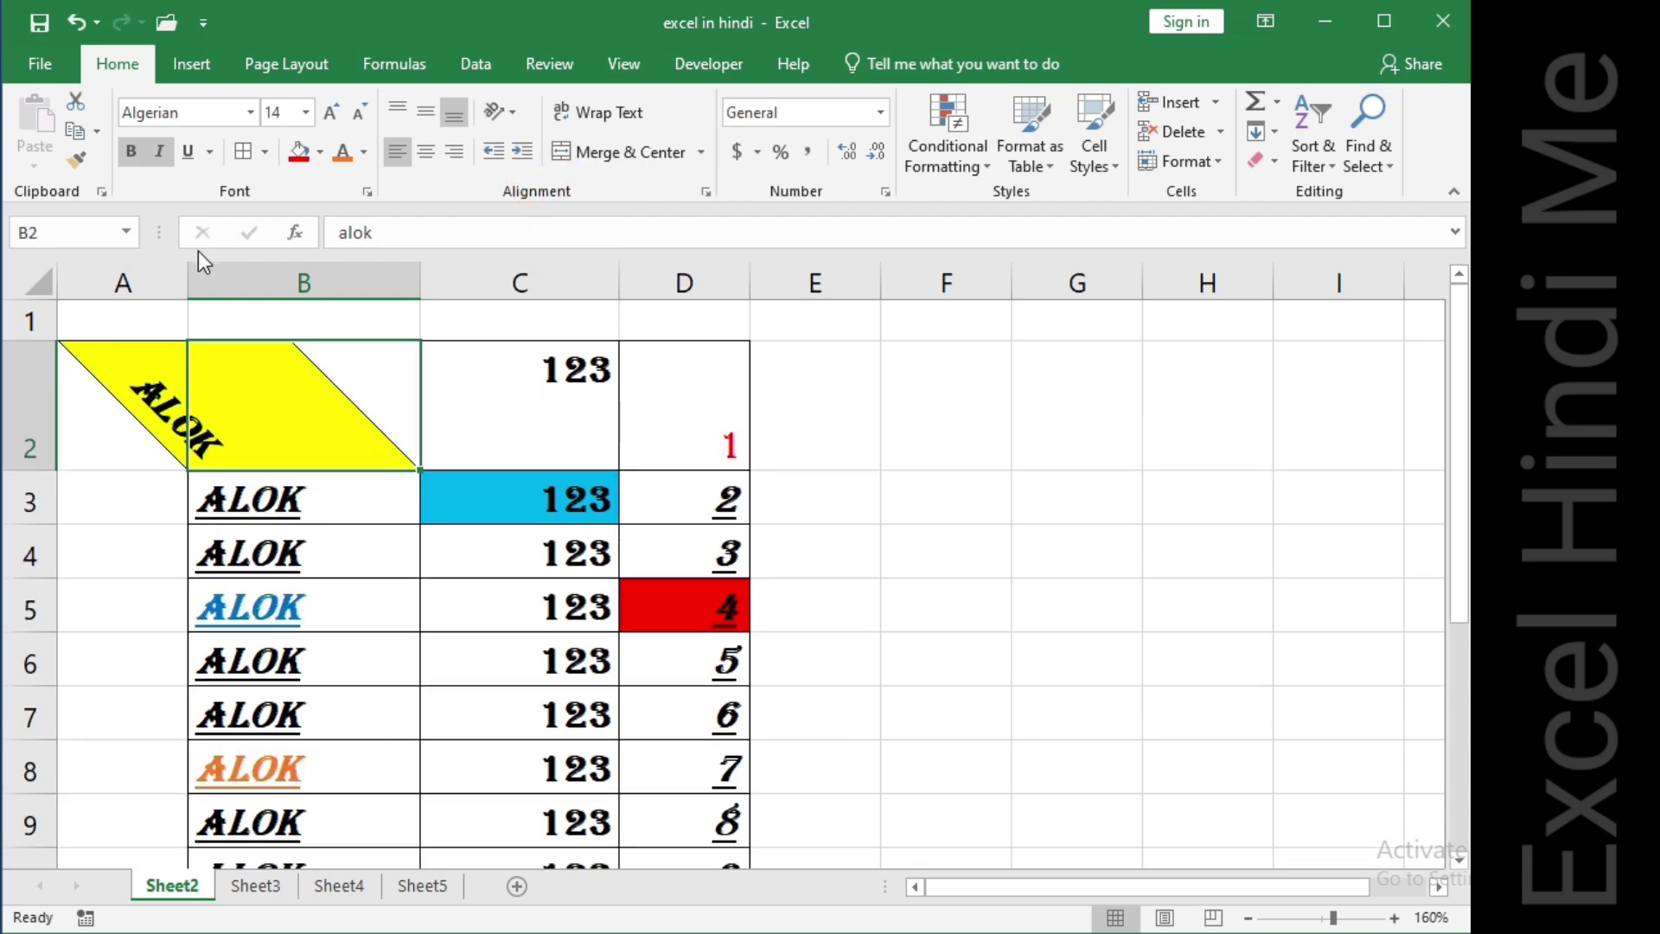
pyautogui.doubleClick(420, 280)
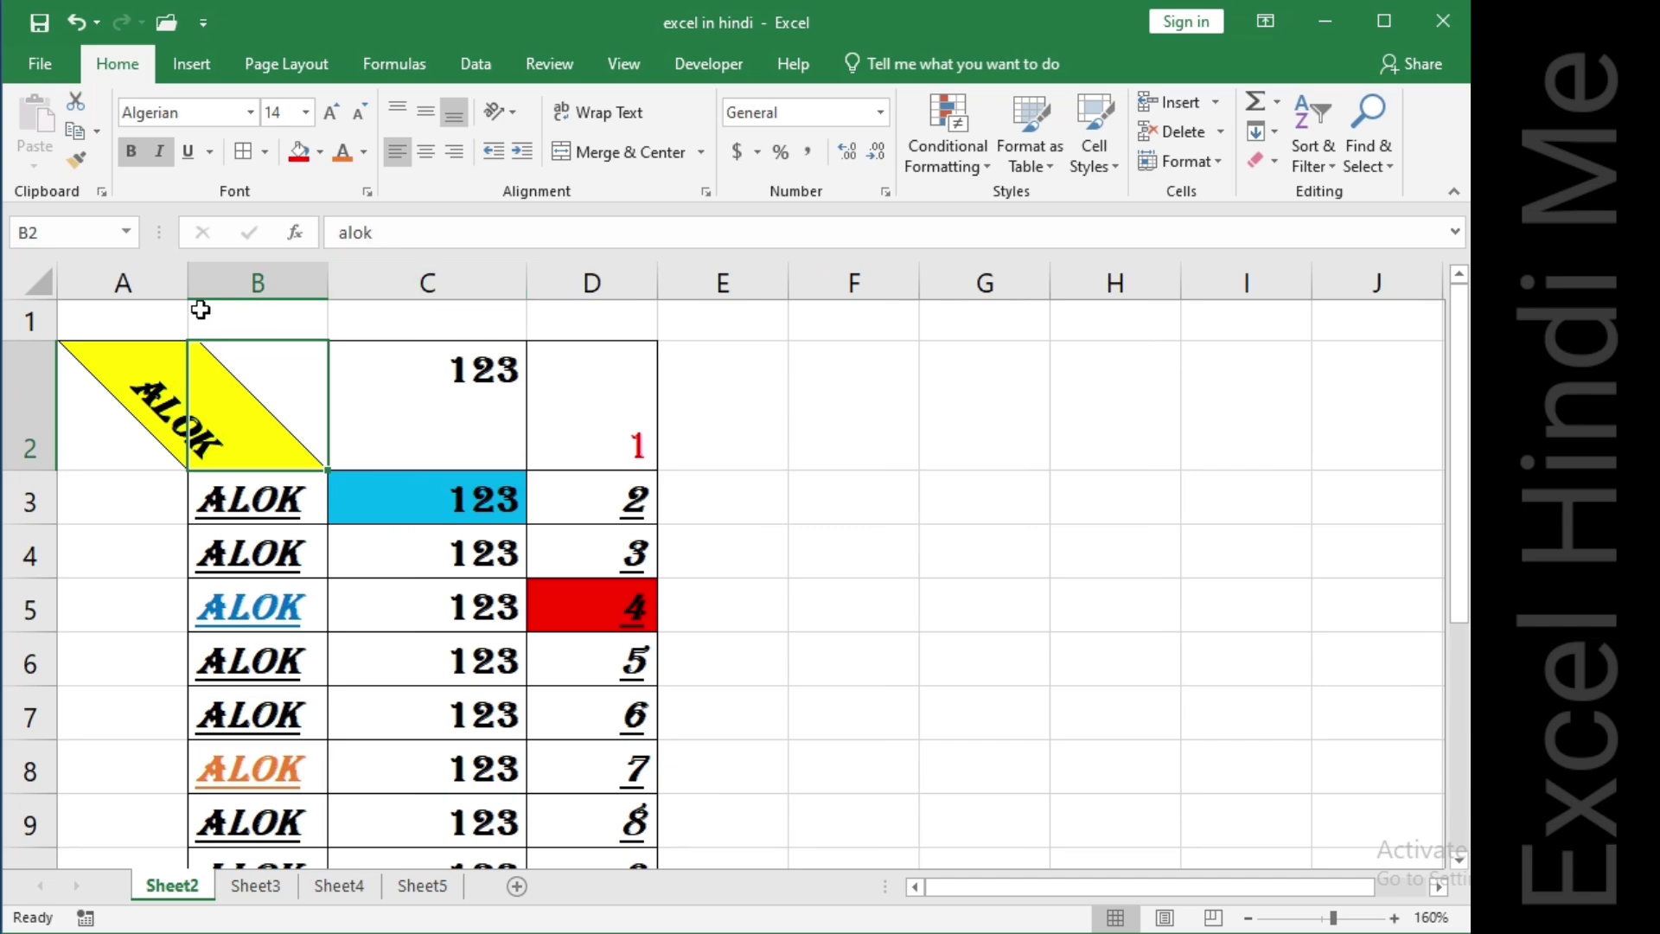
pyautogui.click(185, 271)
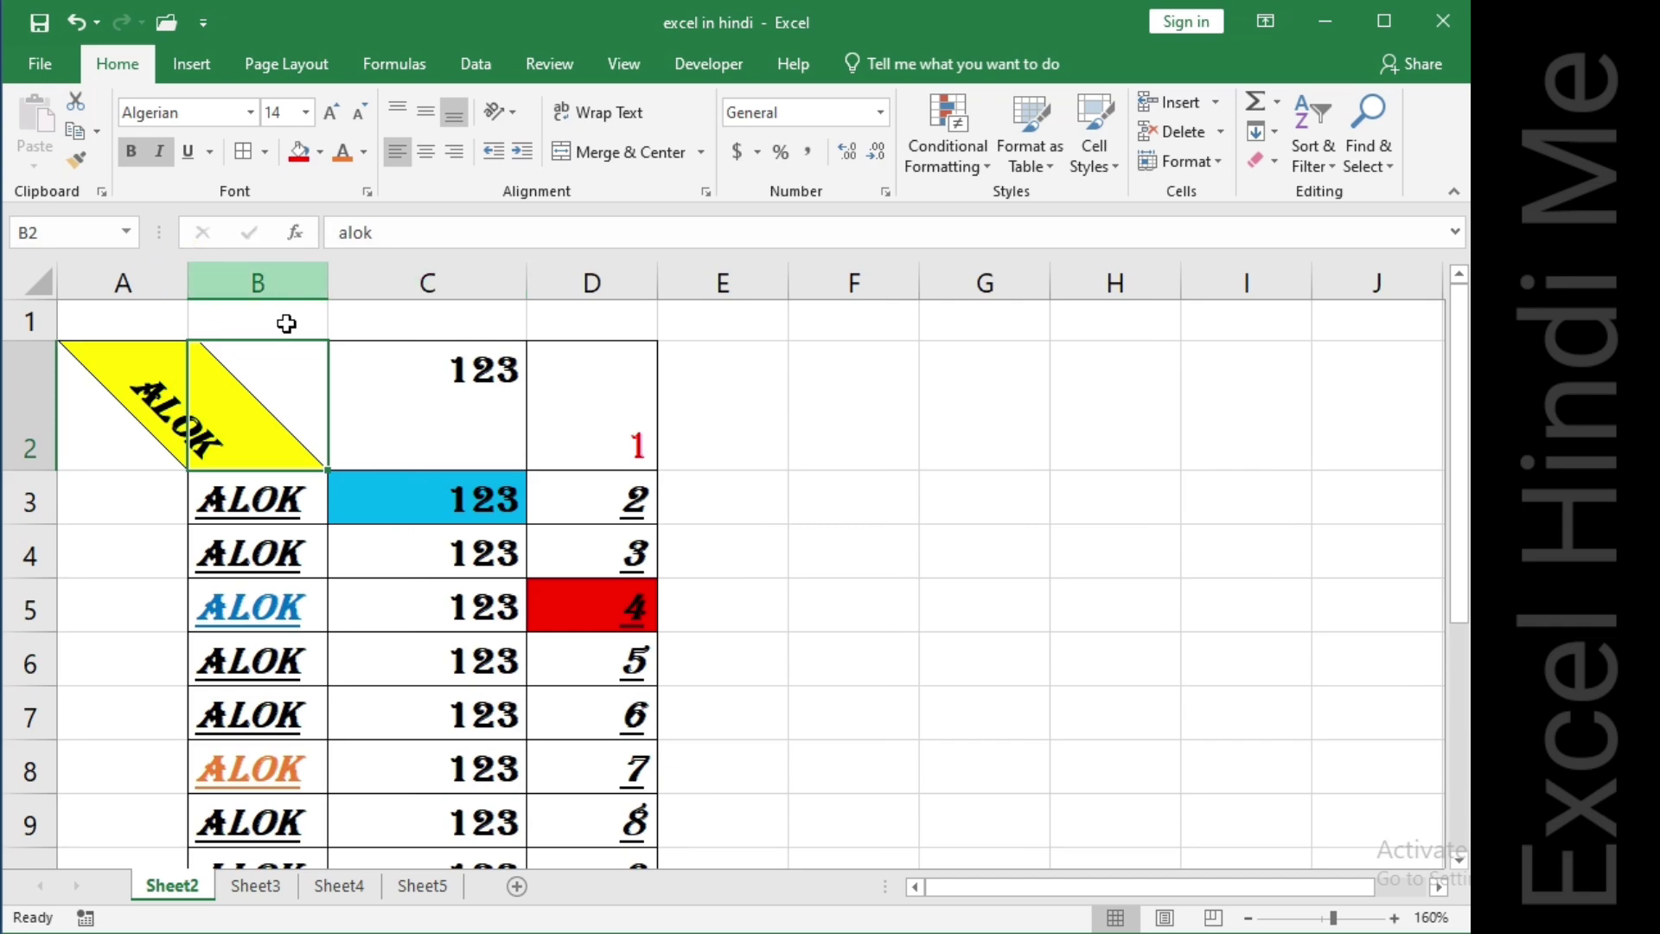
# Angle the text in cell C2 clockwise as well.
pyautogui.click(408, 412)
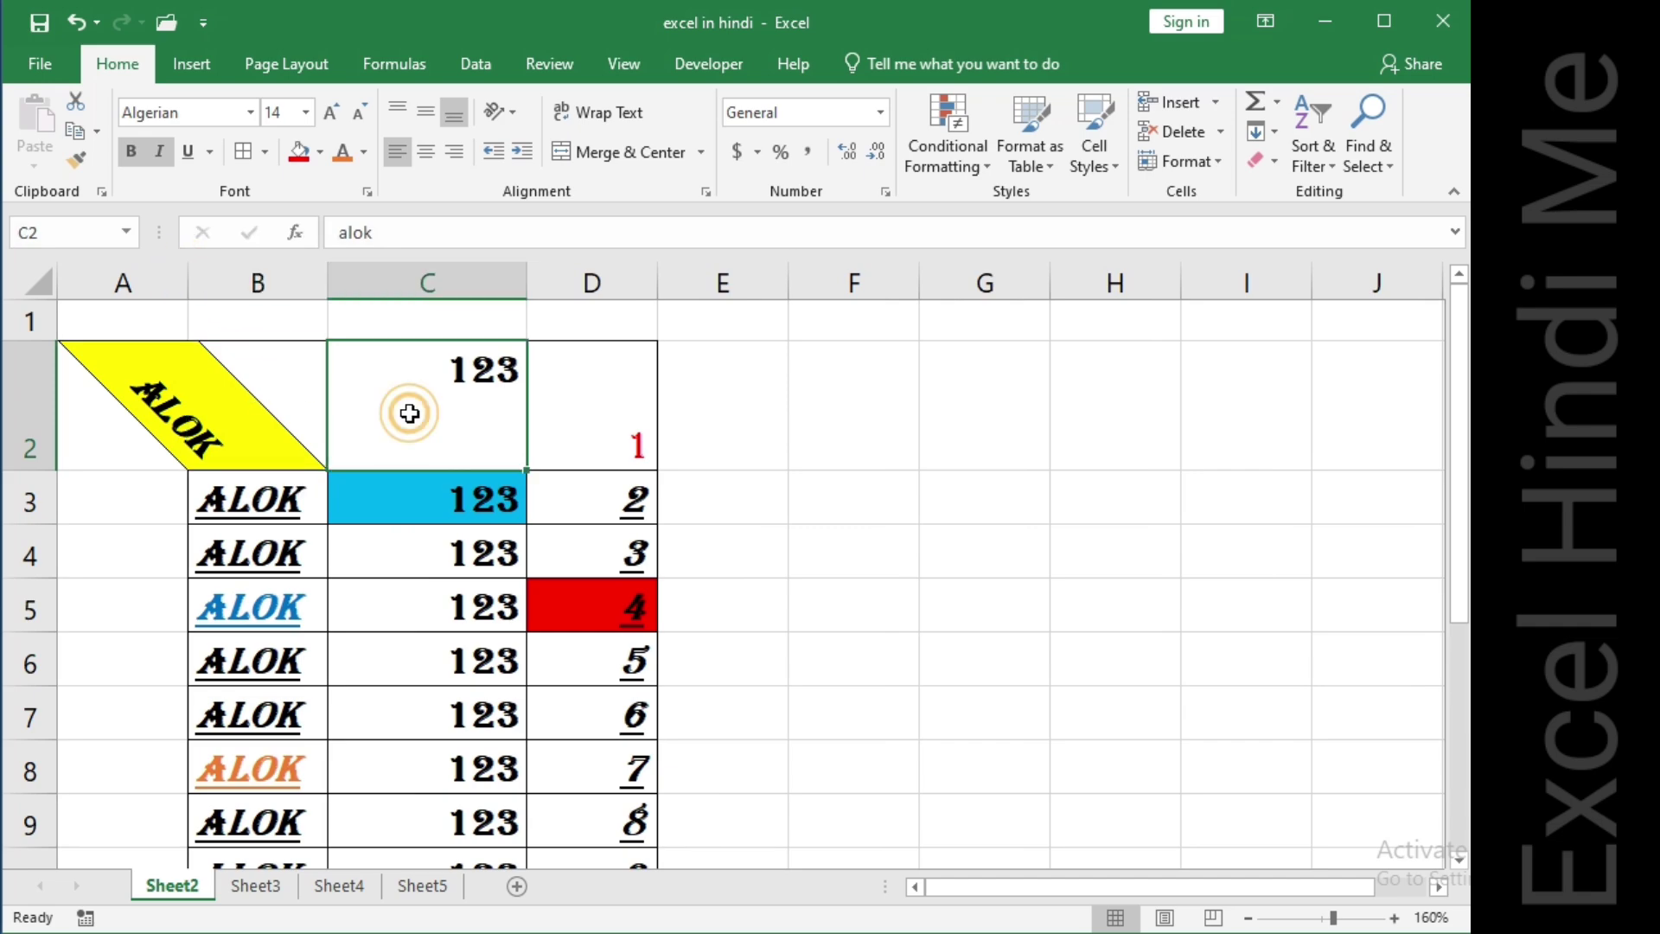
pyautogui.click(507, 116)
pyautogui.click(532, 166)
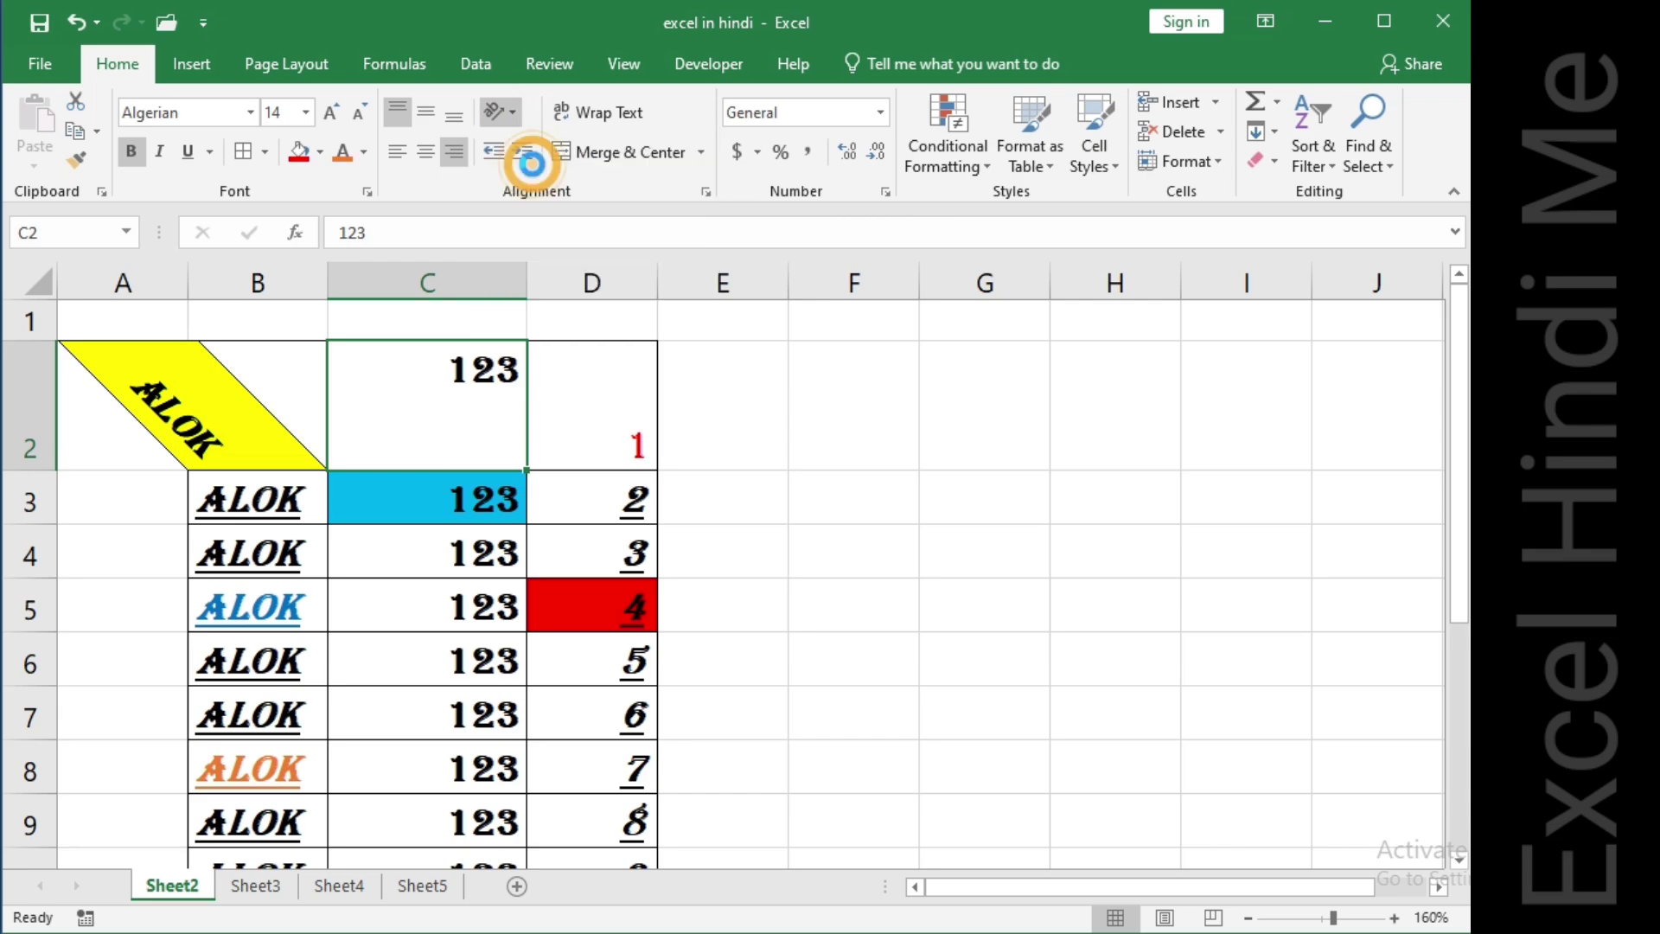
pyautogui.click(605, 375)
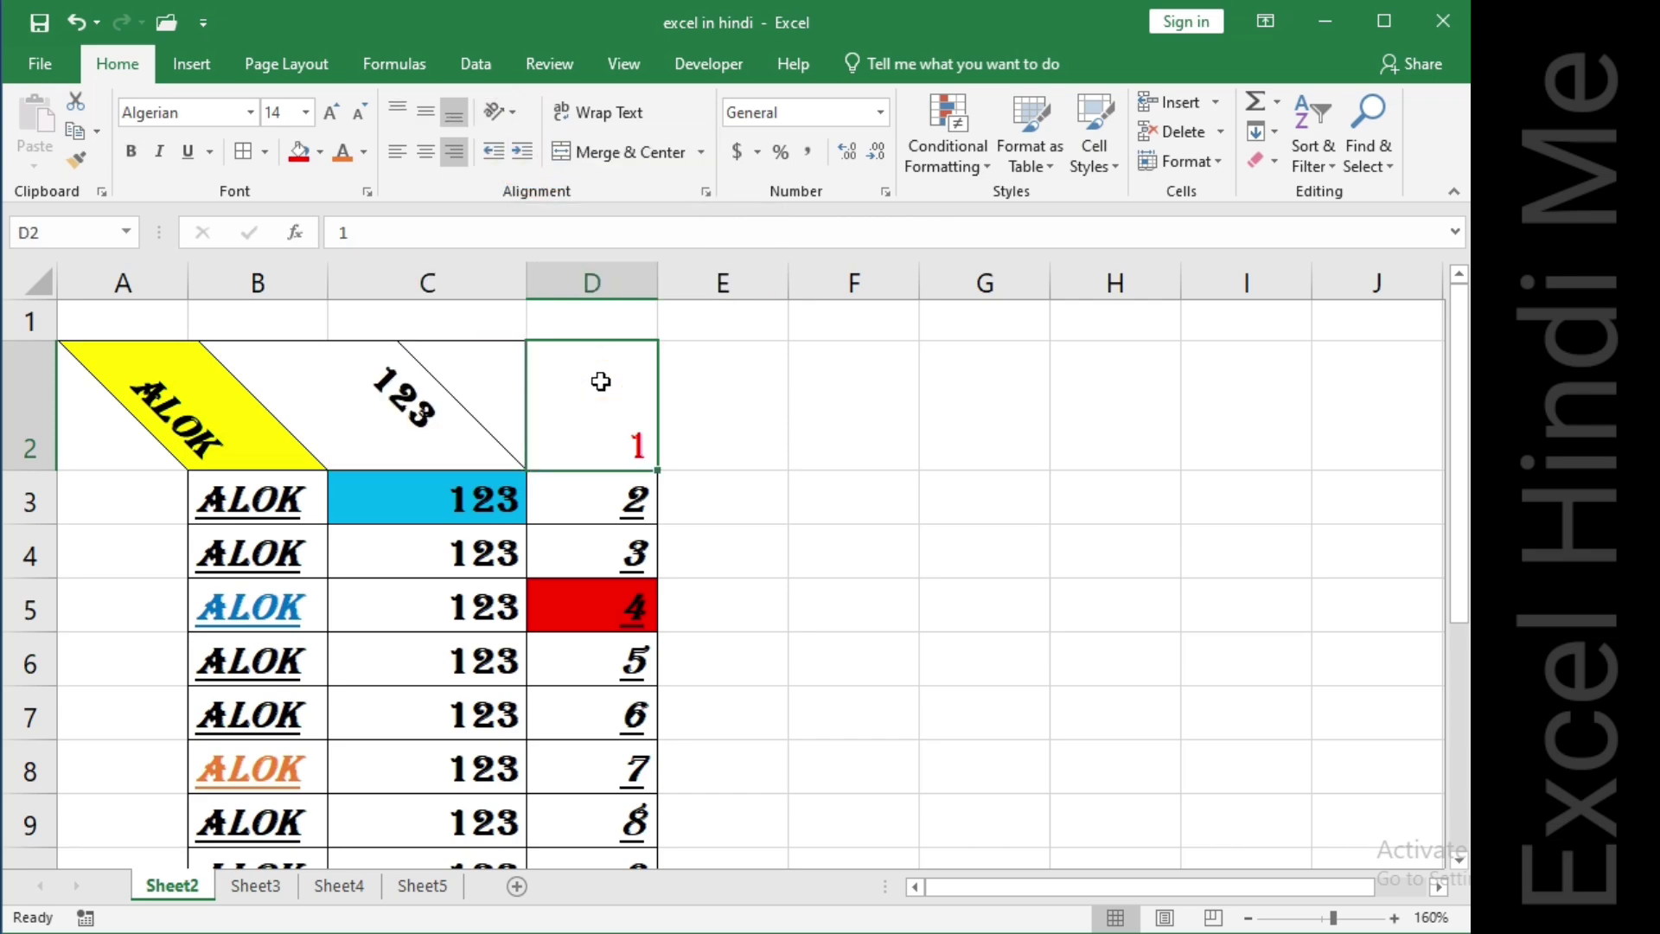
# Reset the text orientation of B2 so it reads horizontally again.
pyautogui.click(507, 111)
pyautogui.click(507, 110)
pyautogui.click(522, 116)
pyautogui.click(556, 175)
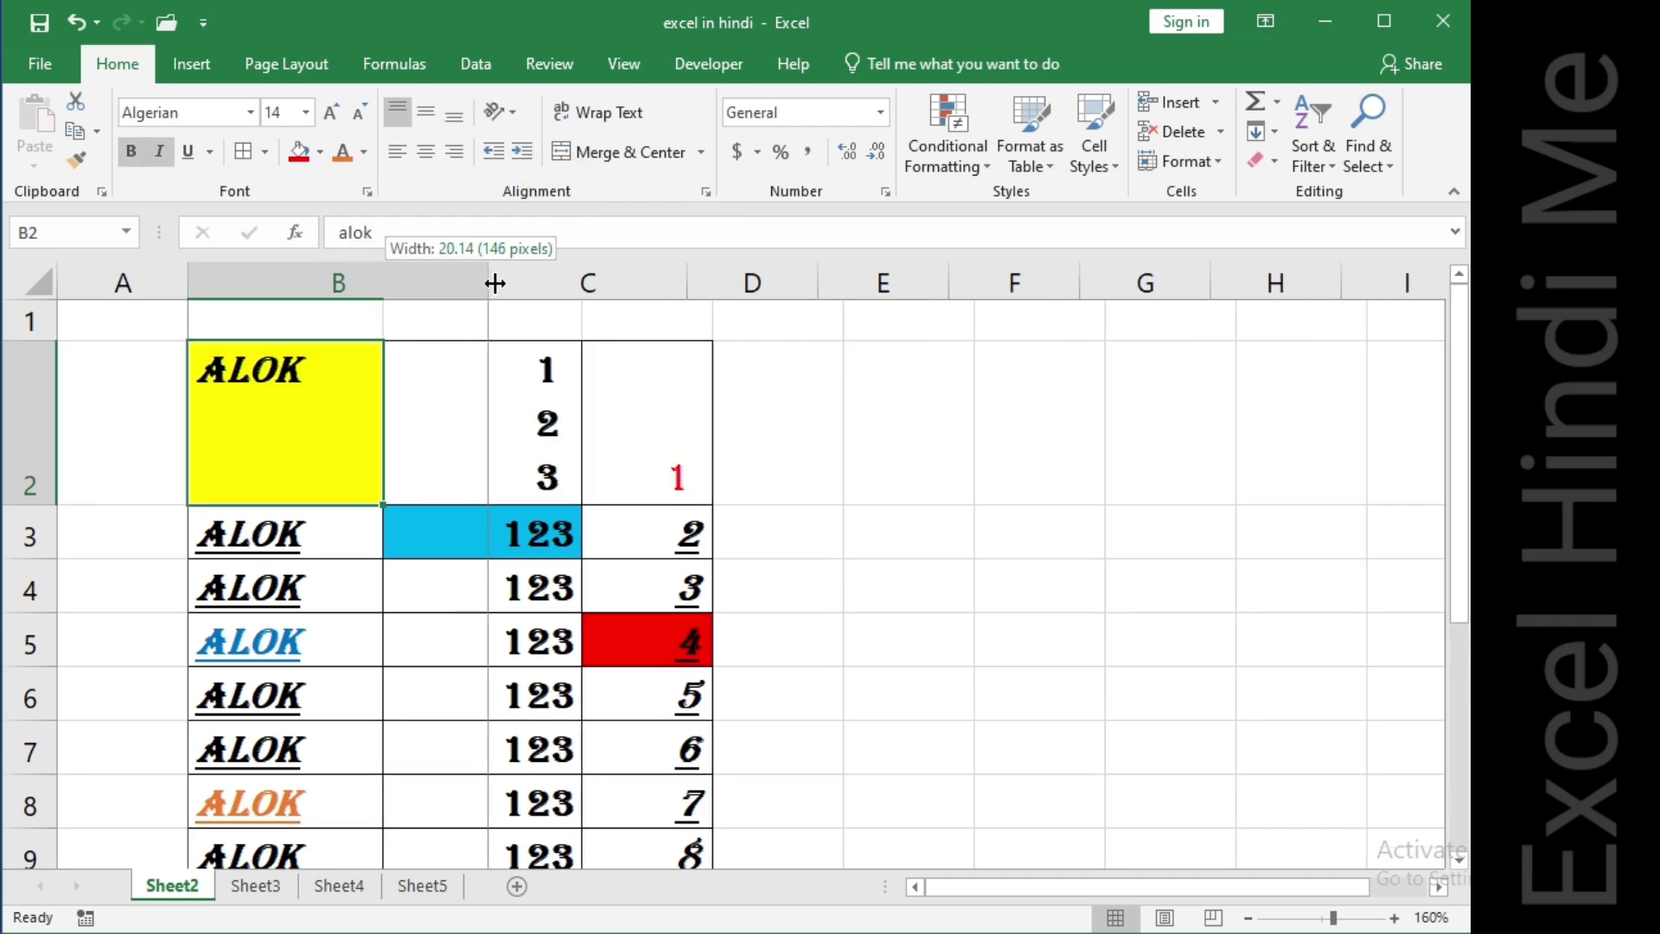
# Widen column B considerably and increase the indent of B2 several times.
pyautogui.moveTo(493, 279); pyautogui.dragTo(812, 301)
pyautogui.click(500, 460)
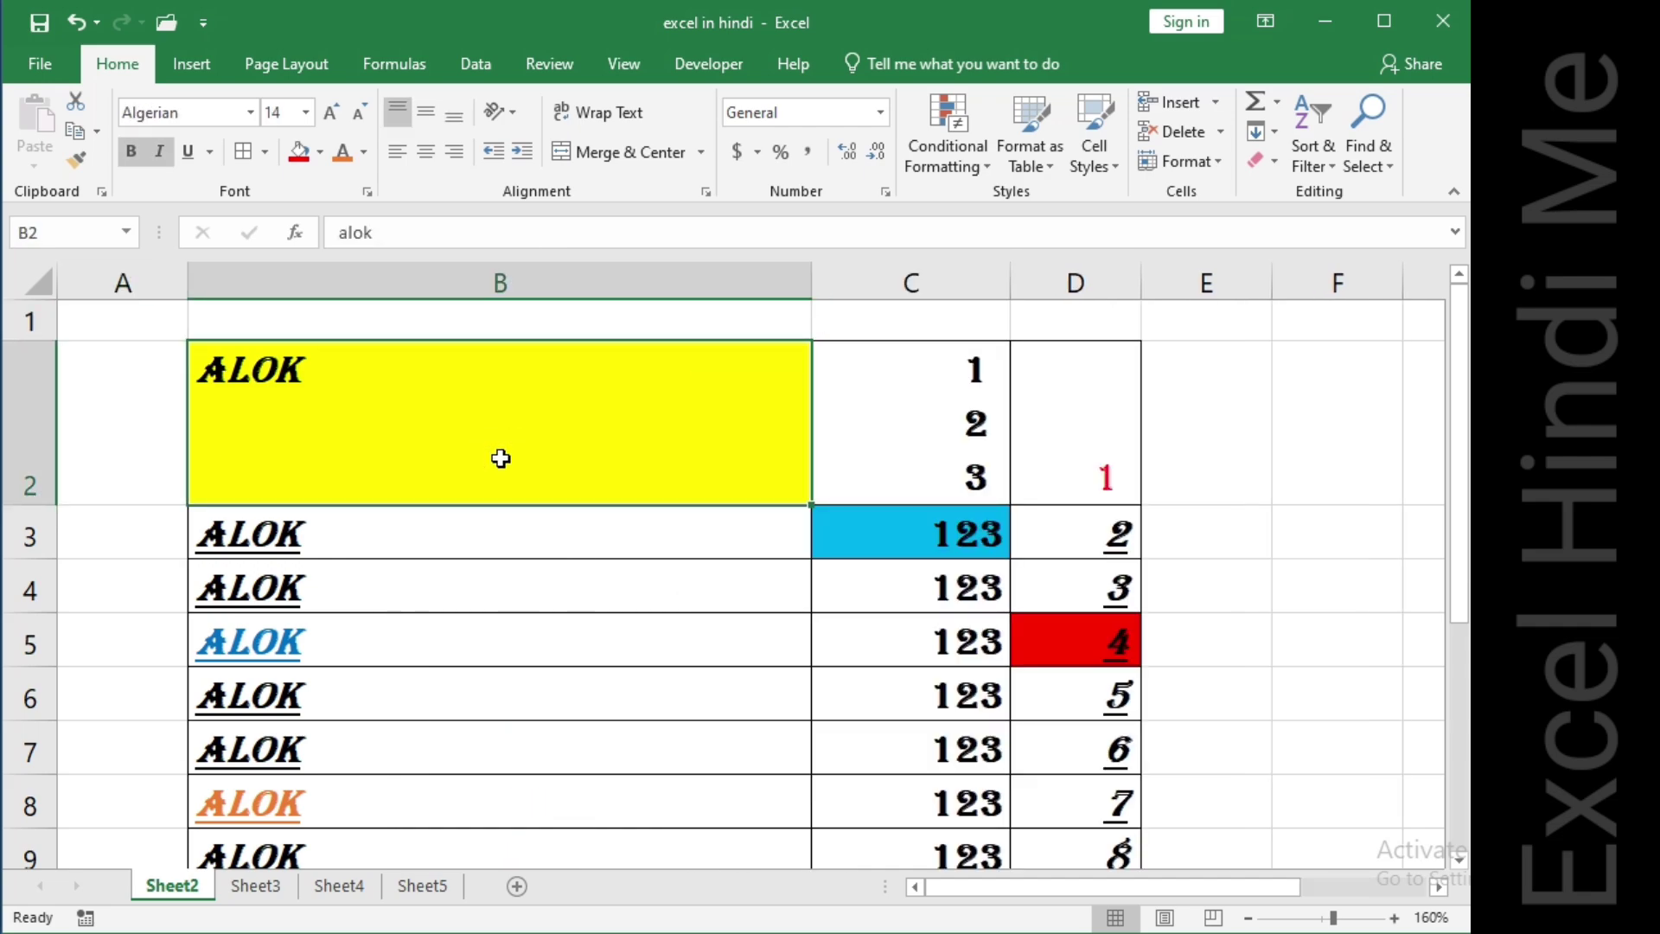
pyautogui.click(522, 154)
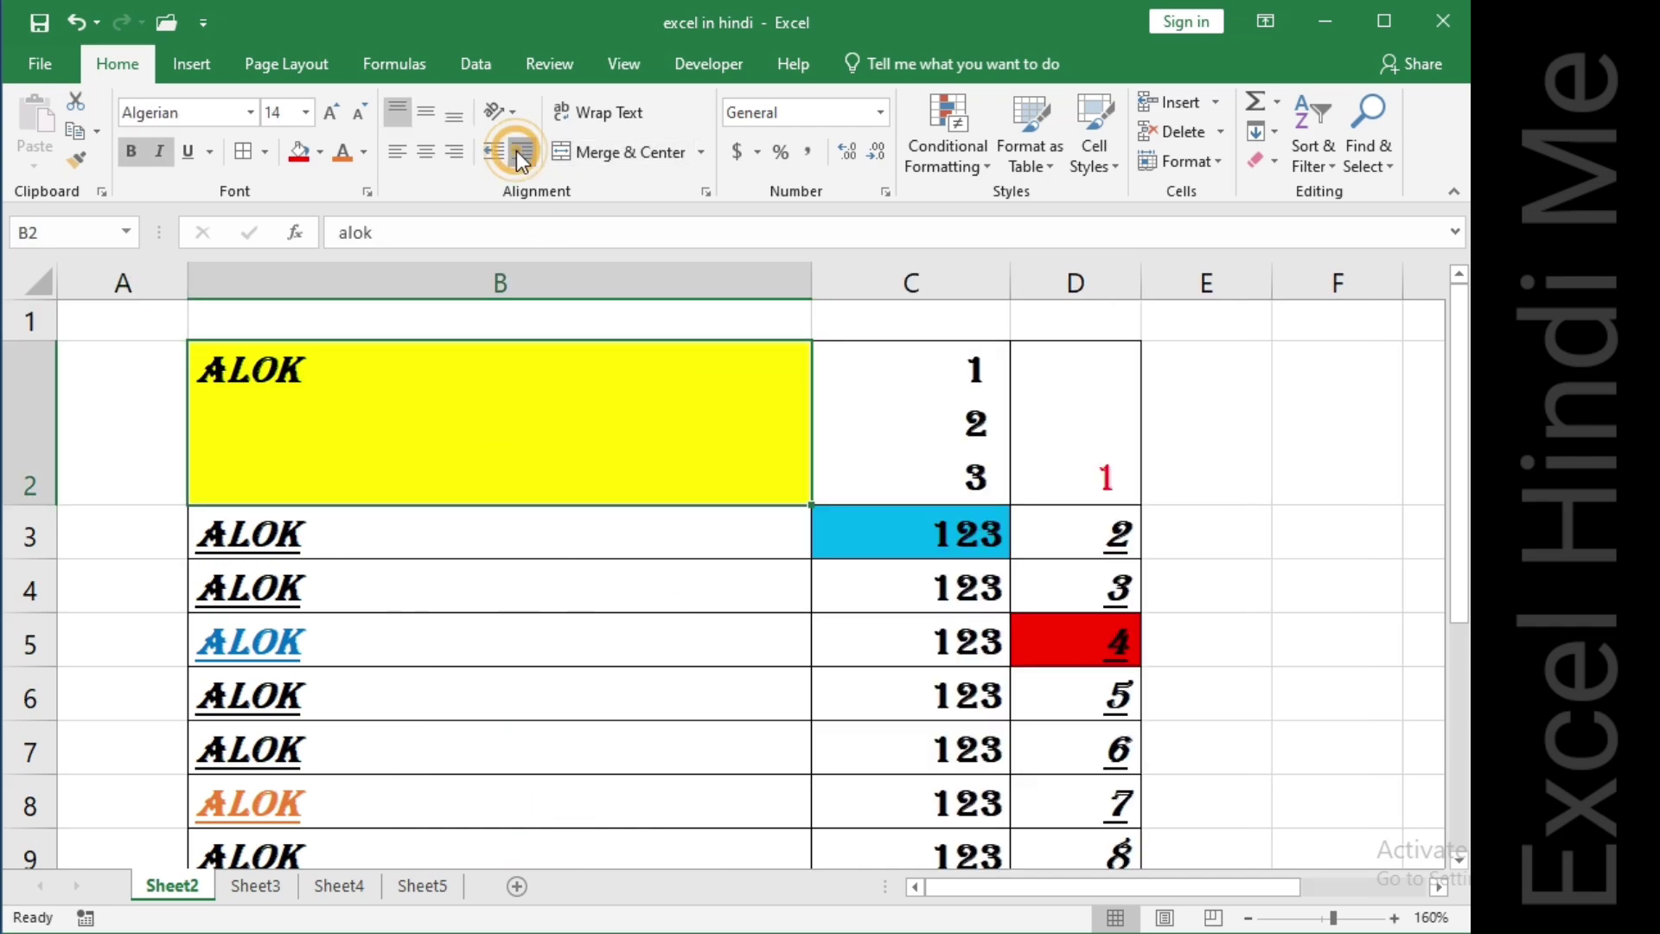
pyautogui.click(521, 155)
pyautogui.click(521, 156)
pyautogui.click(522, 156)
pyautogui.click(523, 157)
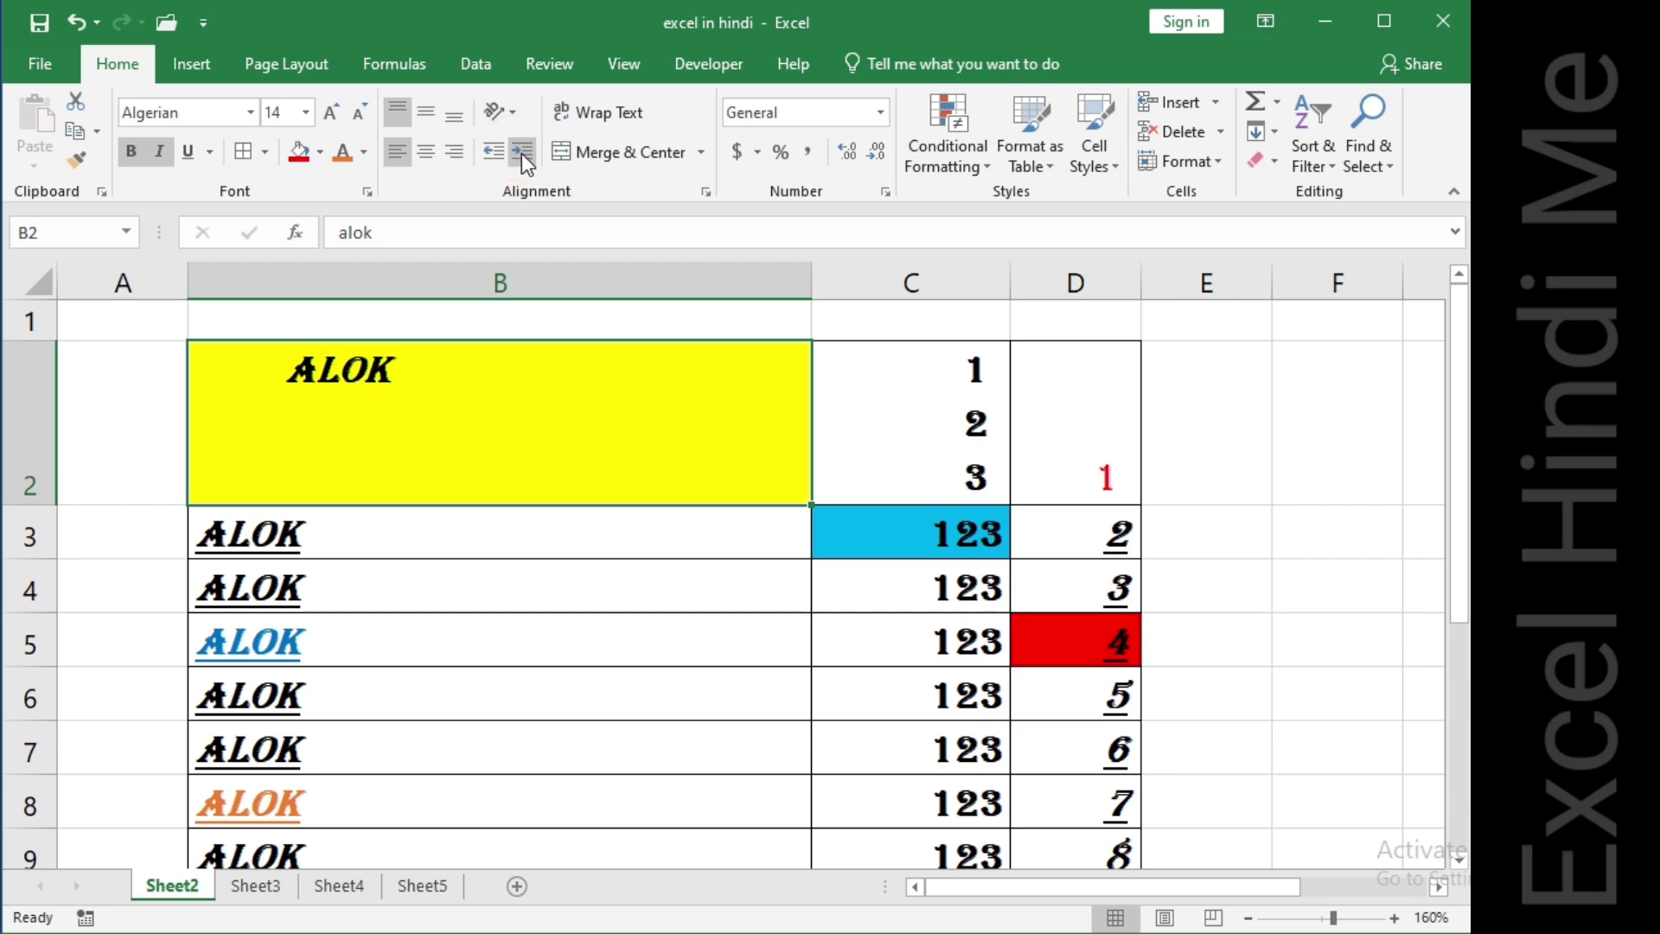
pyautogui.click(522, 157)
pyautogui.click(522, 157)
pyautogui.click(523, 156)
pyautogui.click(523, 157)
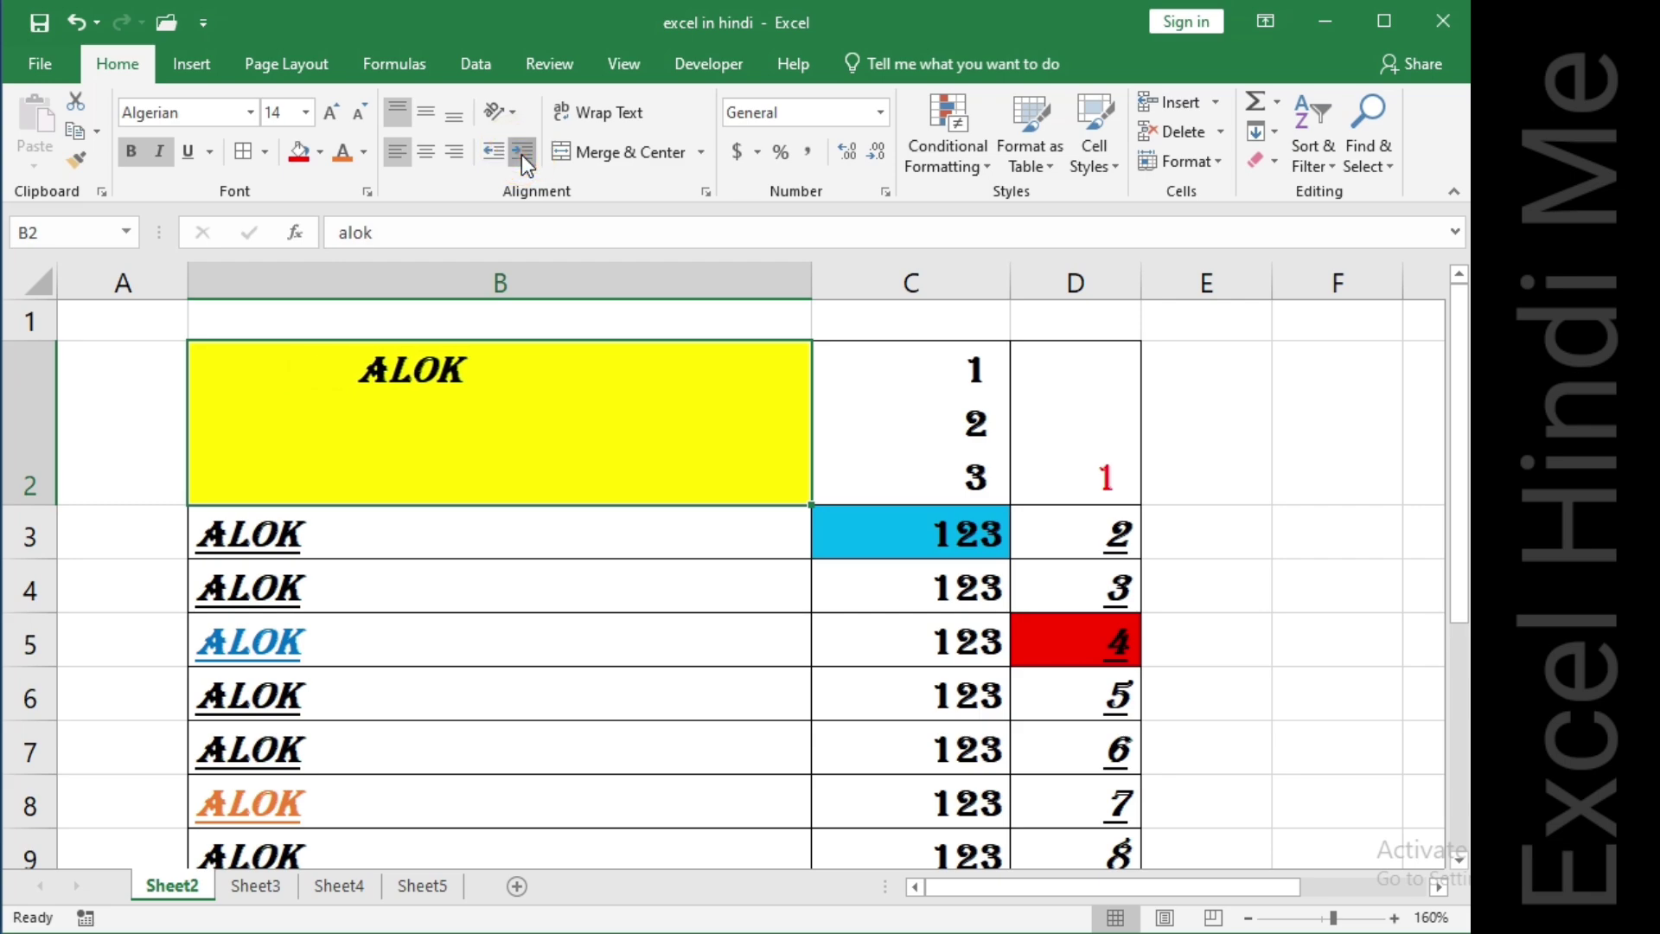
pyautogui.click(522, 157)
pyautogui.click(522, 156)
pyautogui.click(523, 157)
pyautogui.click(522, 157)
pyautogui.click(523, 157)
pyautogui.click(523, 156)
pyautogui.click(522, 157)
pyautogui.click(522, 156)
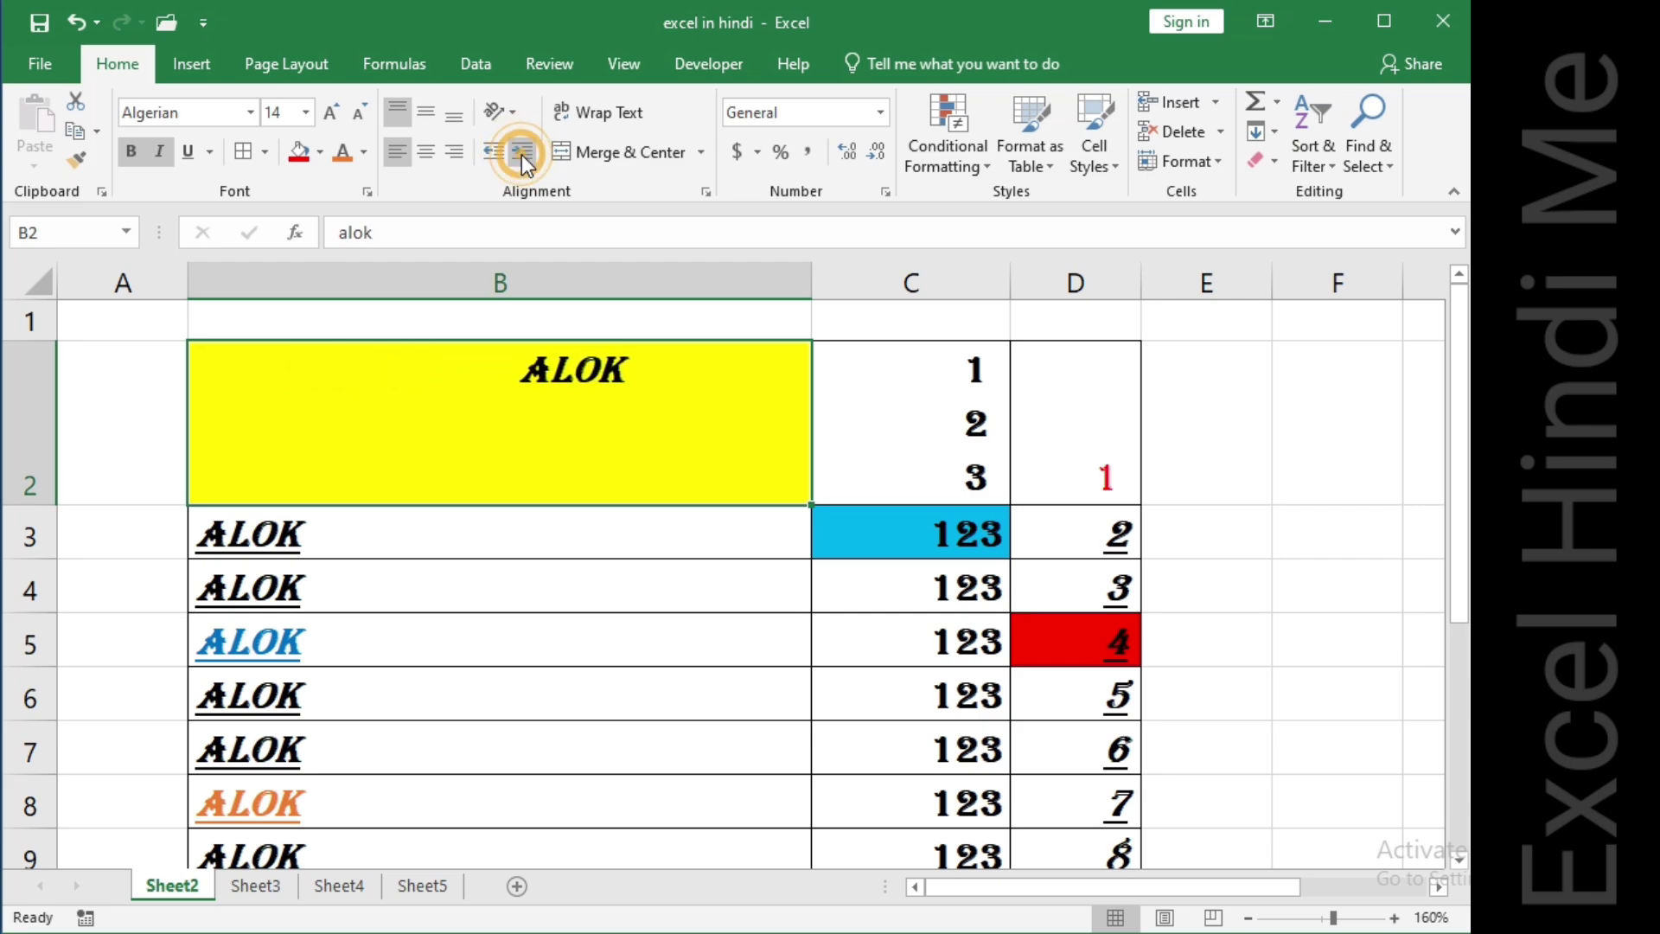
pyautogui.click(522, 157)
pyautogui.click(522, 157)
# Alternately decrease and increase the indent of B2 a few levels.
pyautogui.click(491, 157)
pyautogui.click(491, 157)
pyautogui.click(491, 158)
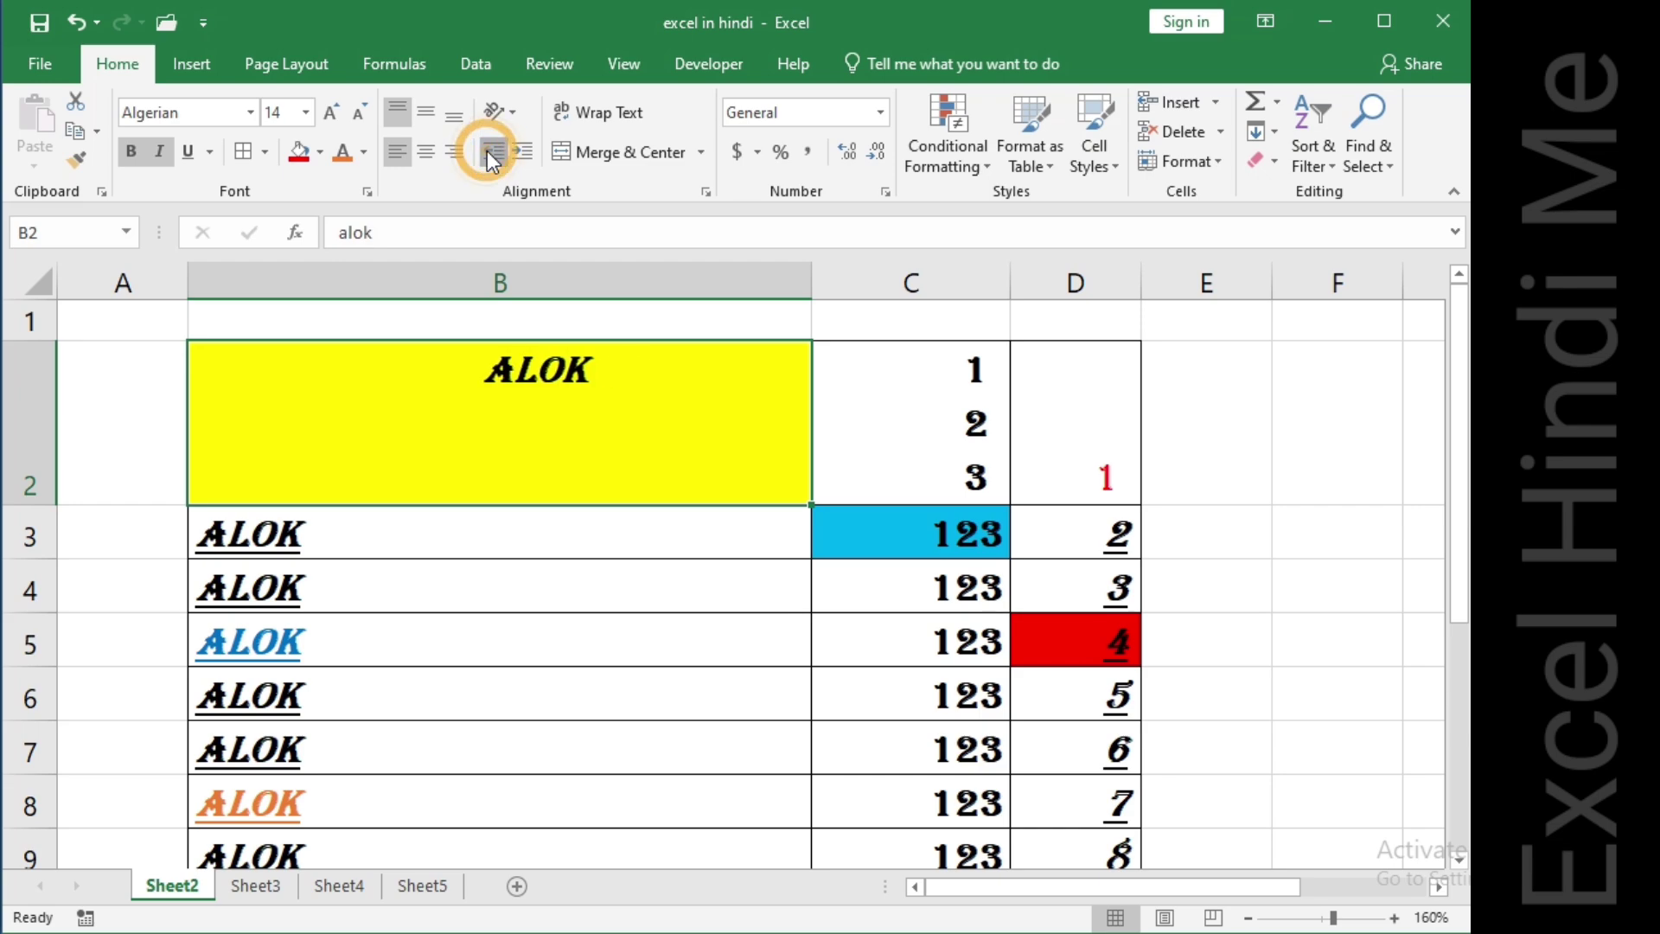
pyautogui.click(491, 158)
pyautogui.click(491, 158)
pyautogui.click(492, 157)
pyautogui.click(492, 157)
pyautogui.click(491, 157)
pyautogui.click(491, 158)
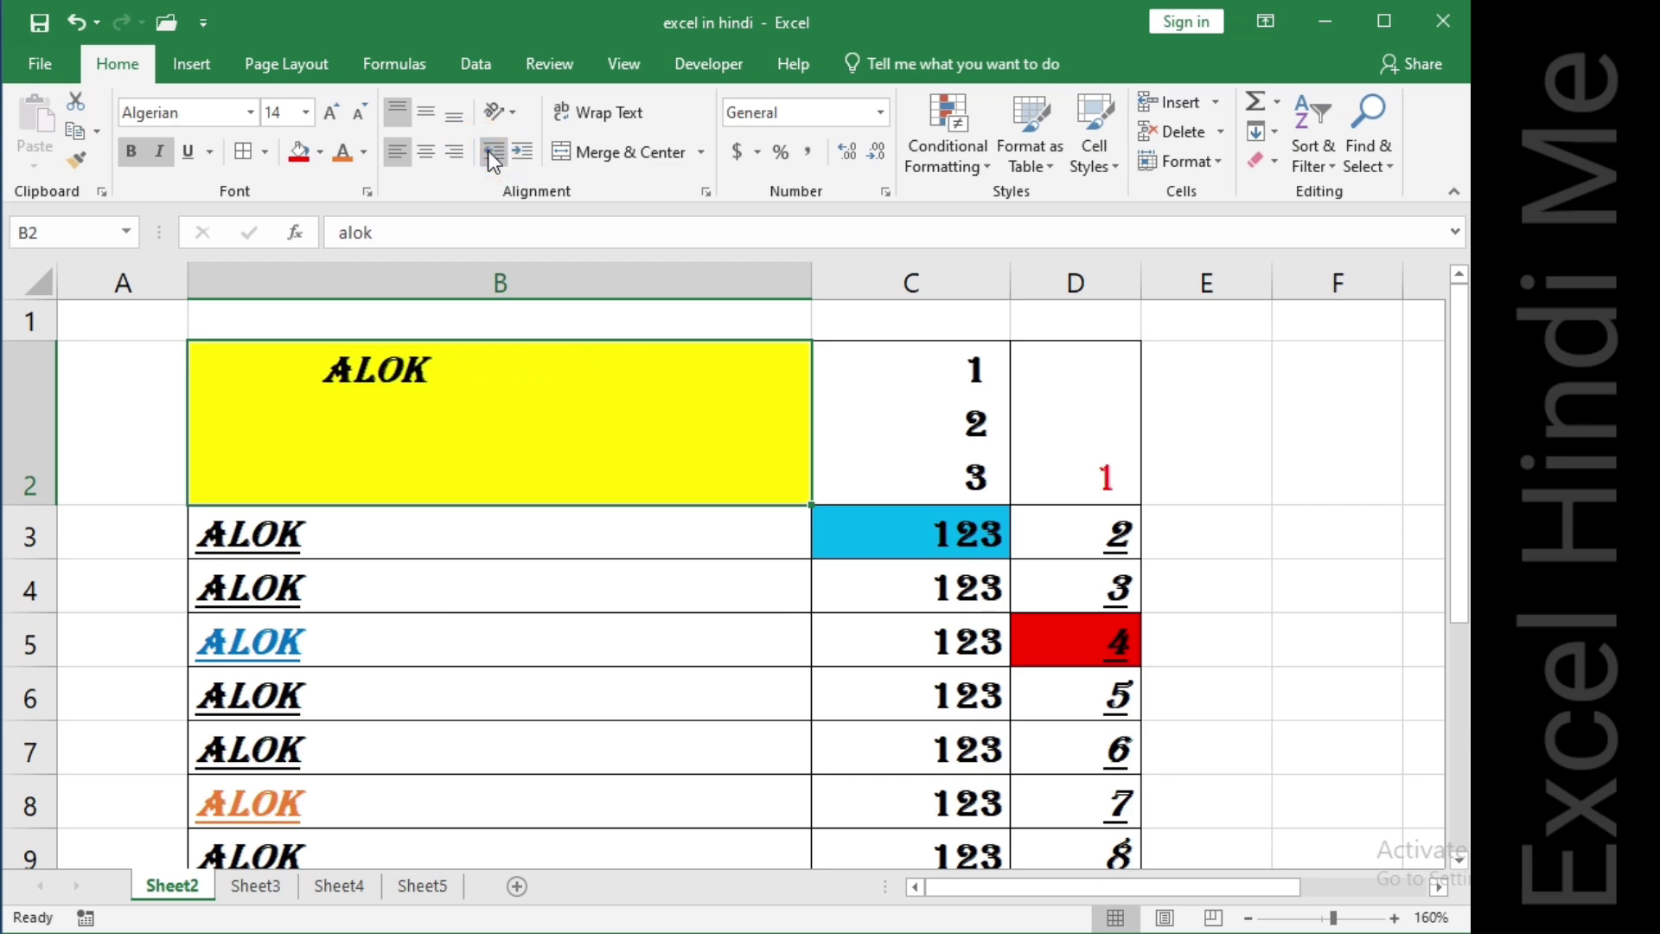
pyautogui.click(516, 154)
pyautogui.click(515, 154)
pyautogui.click(515, 154)
pyautogui.click(516, 154)
pyautogui.click(517, 154)
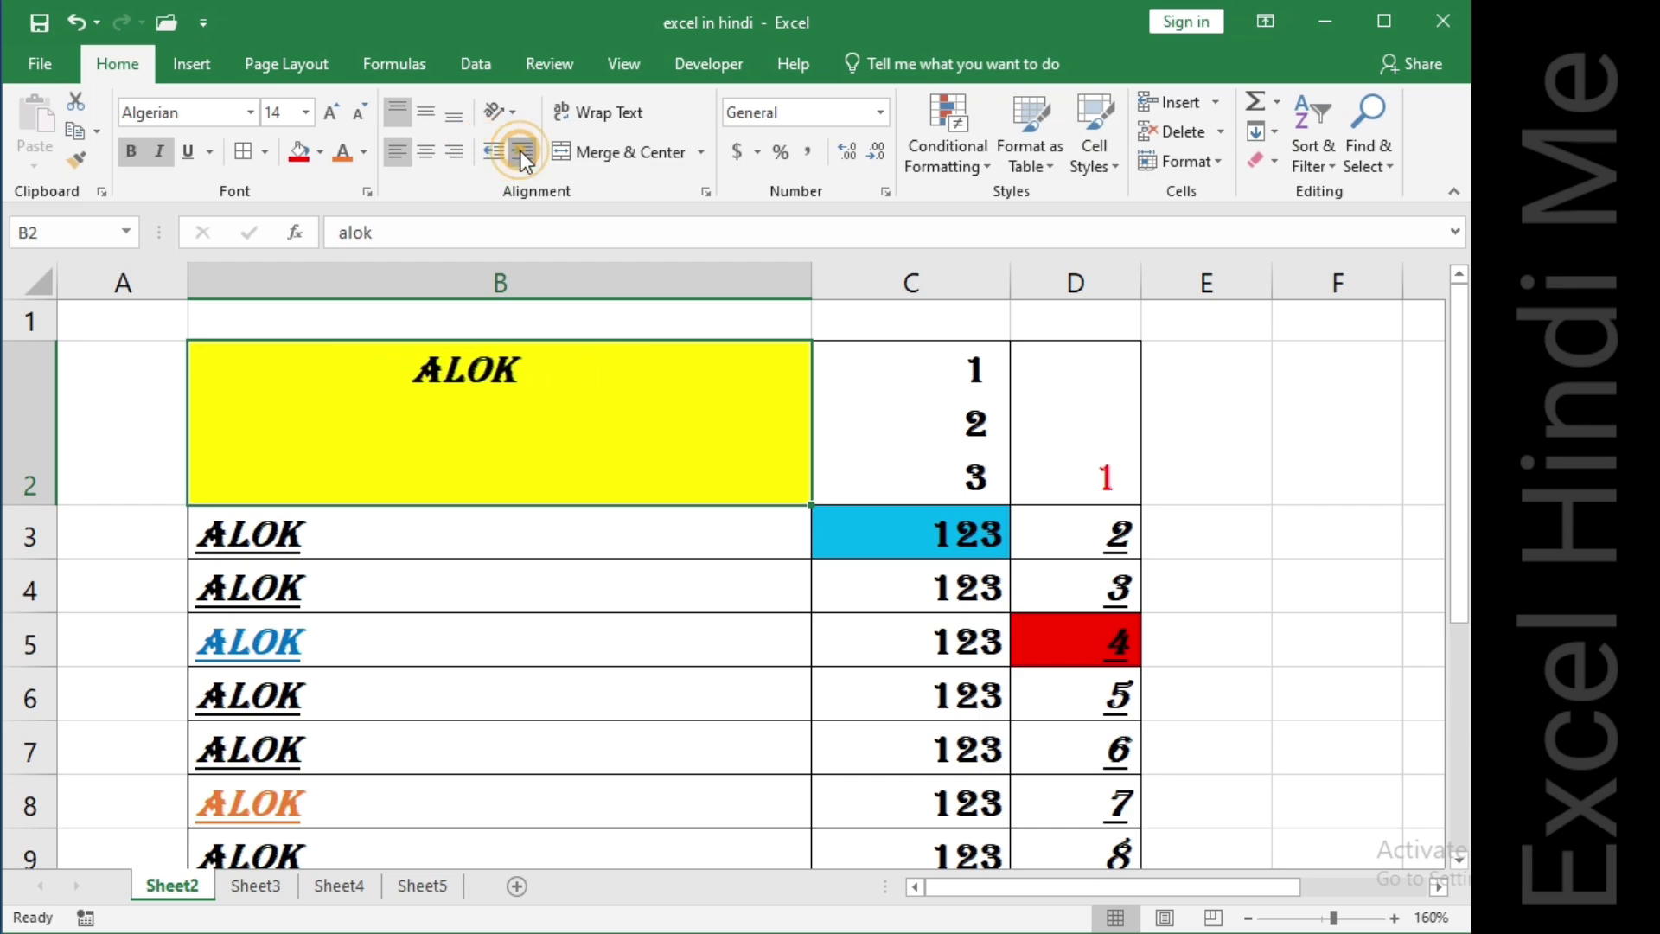
pyautogui.click(518, 154)
pyautogui.click(519, 154)
pyautogui.click(520, 154)
pyautogui.click(491, 160)
pyautogui.click(491, 161)
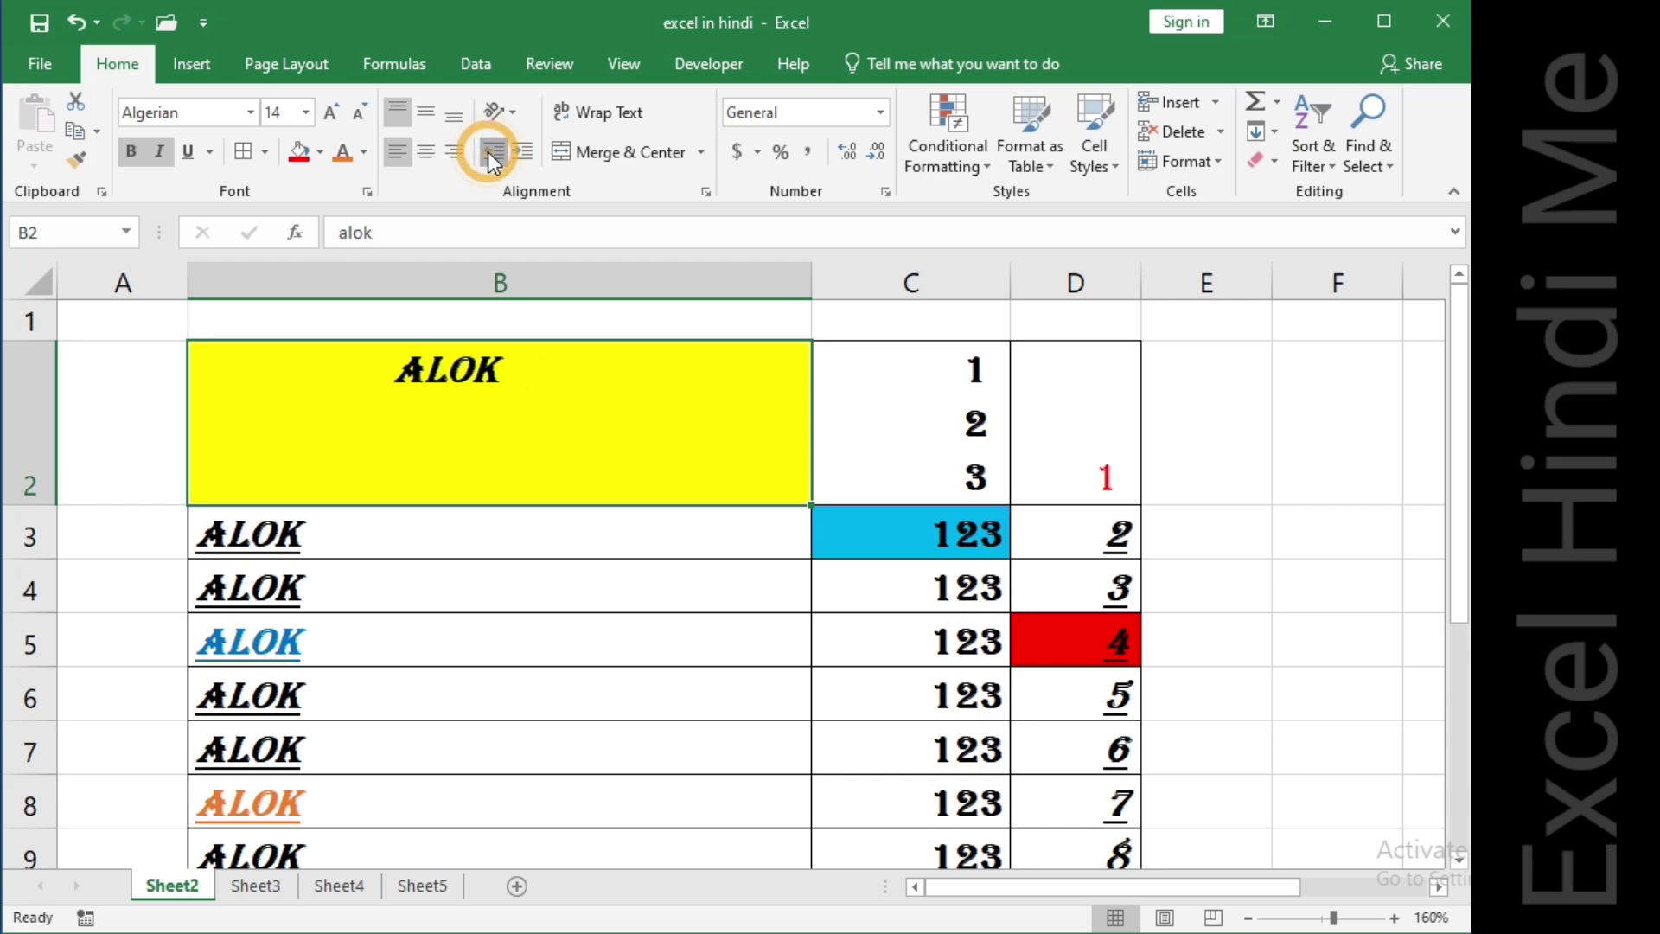
pyautogui.click(491, 161)
pyautogui.click(491, 161)
pyautogui.click(523, 158)
pyautogui.click(523, 158)
pyautogui.click(523, 157)
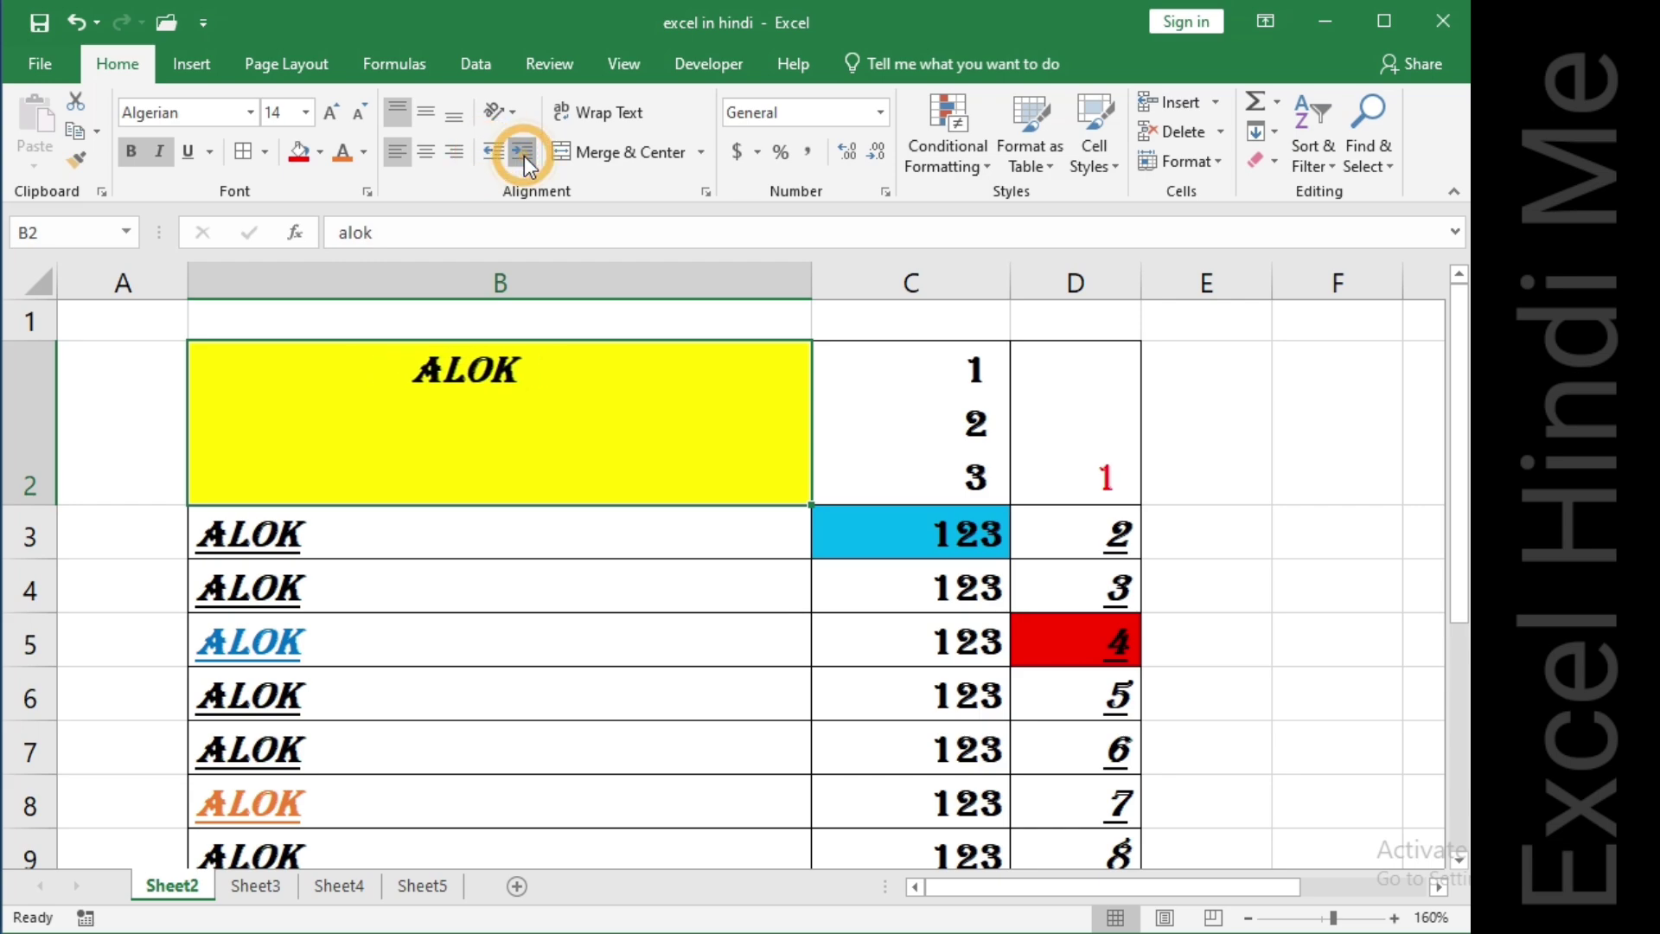
pyautogui.click(523, 158)
pyautogui.click(523, 157)
pyautogui.click(523, 157)
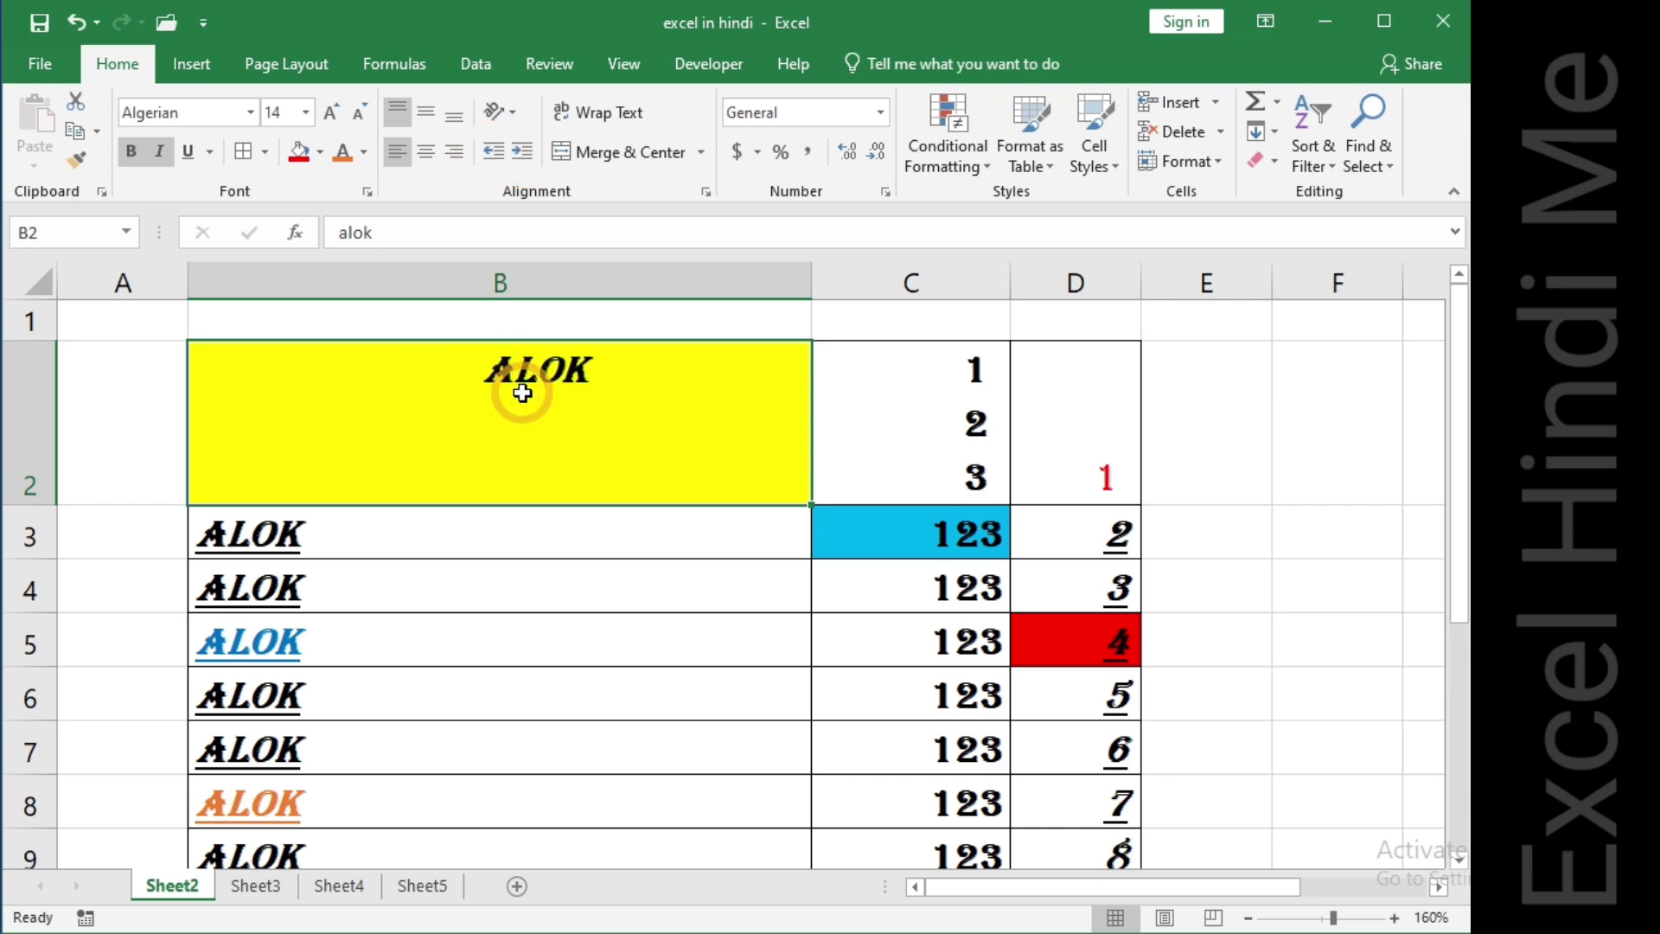
# Replace the text in B2 with 'excel hindi me youtube please subscribe'.
pyautogui.doubleClick(627, 402)
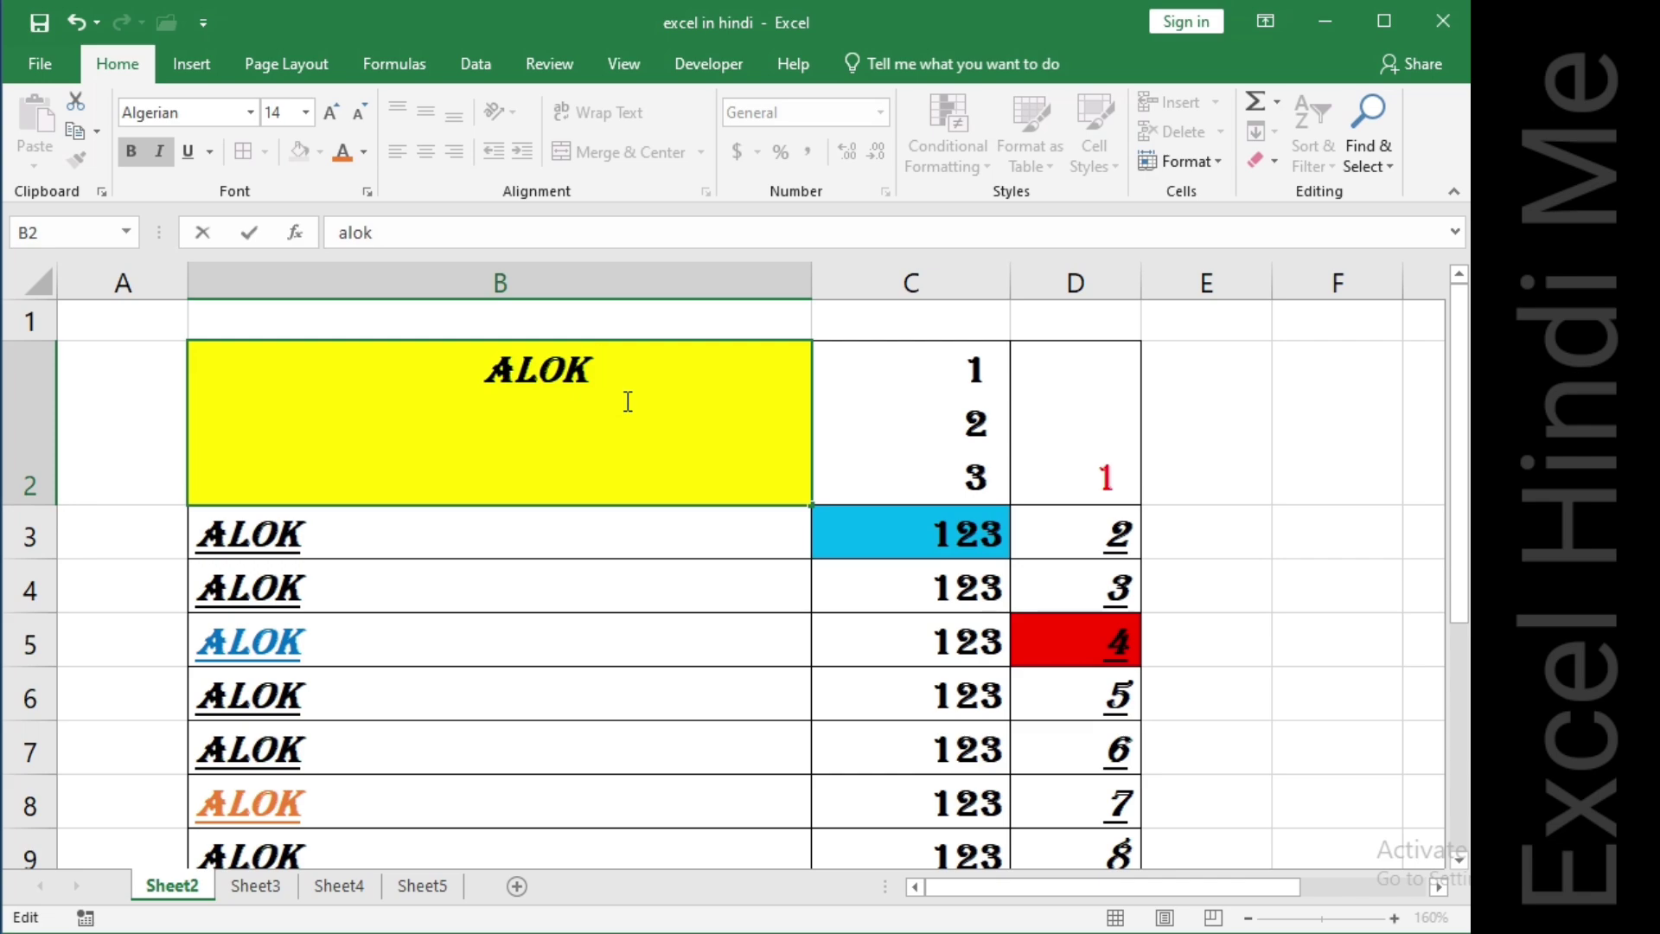
pyautogui.press('BackSpace')
pyautogui.press('BackSpace')
pyautogui.press('BackSpace')
pyautogui.press('BackSpace')
pyautogui.press('BackSpace')
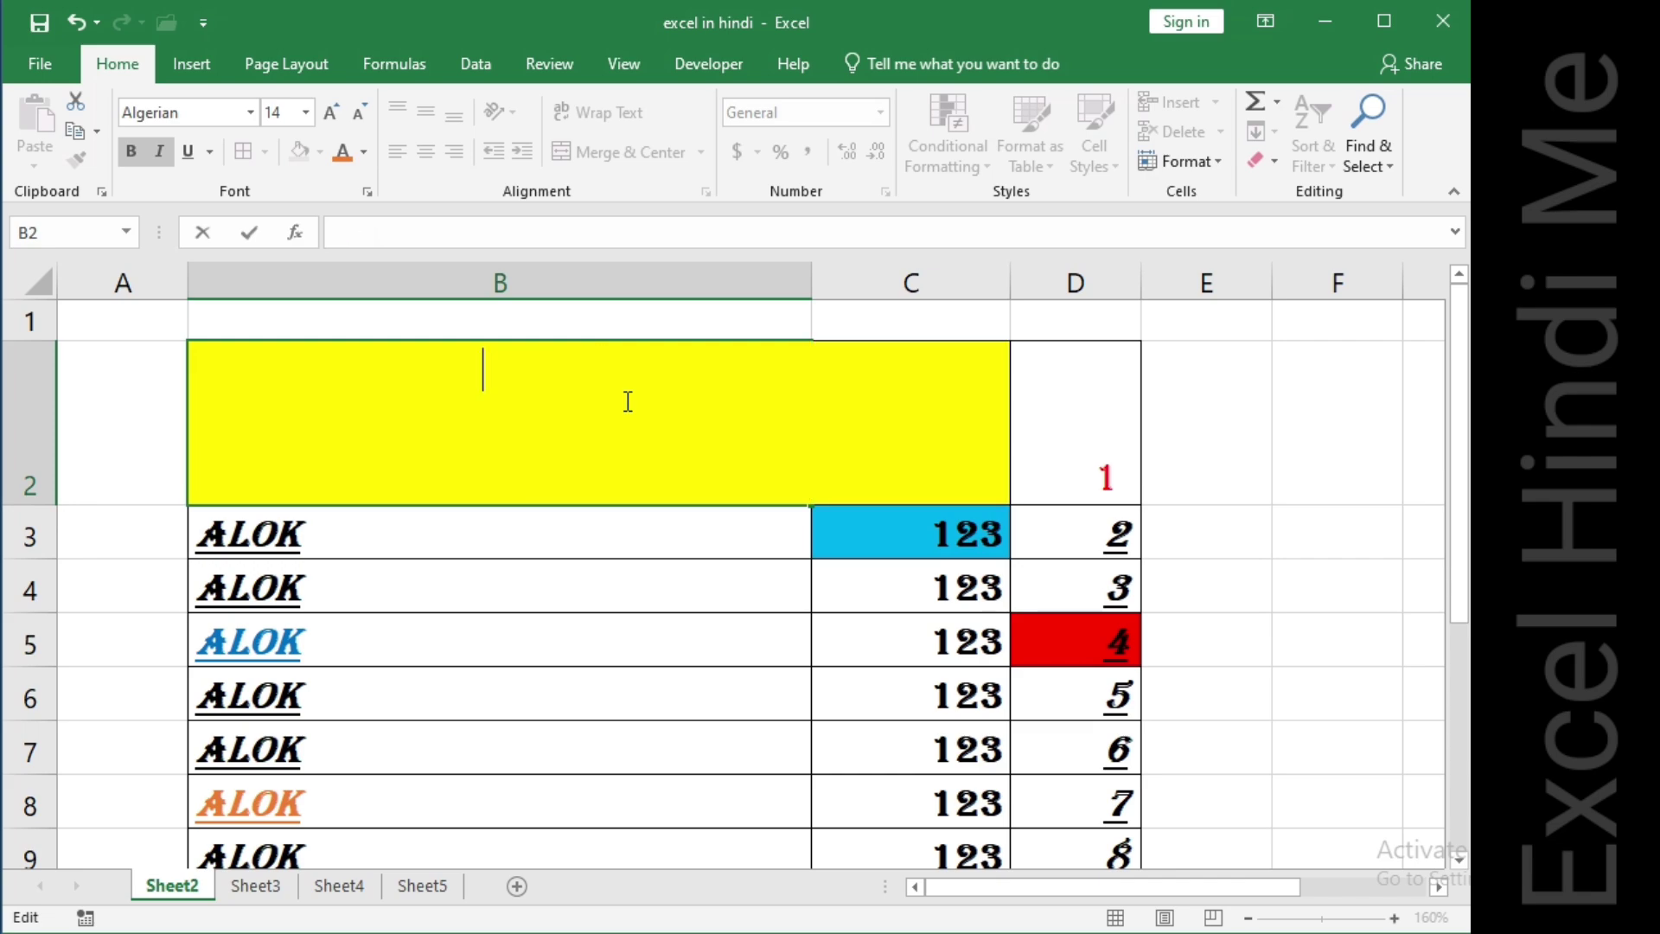
pyautogui.write('exce ')
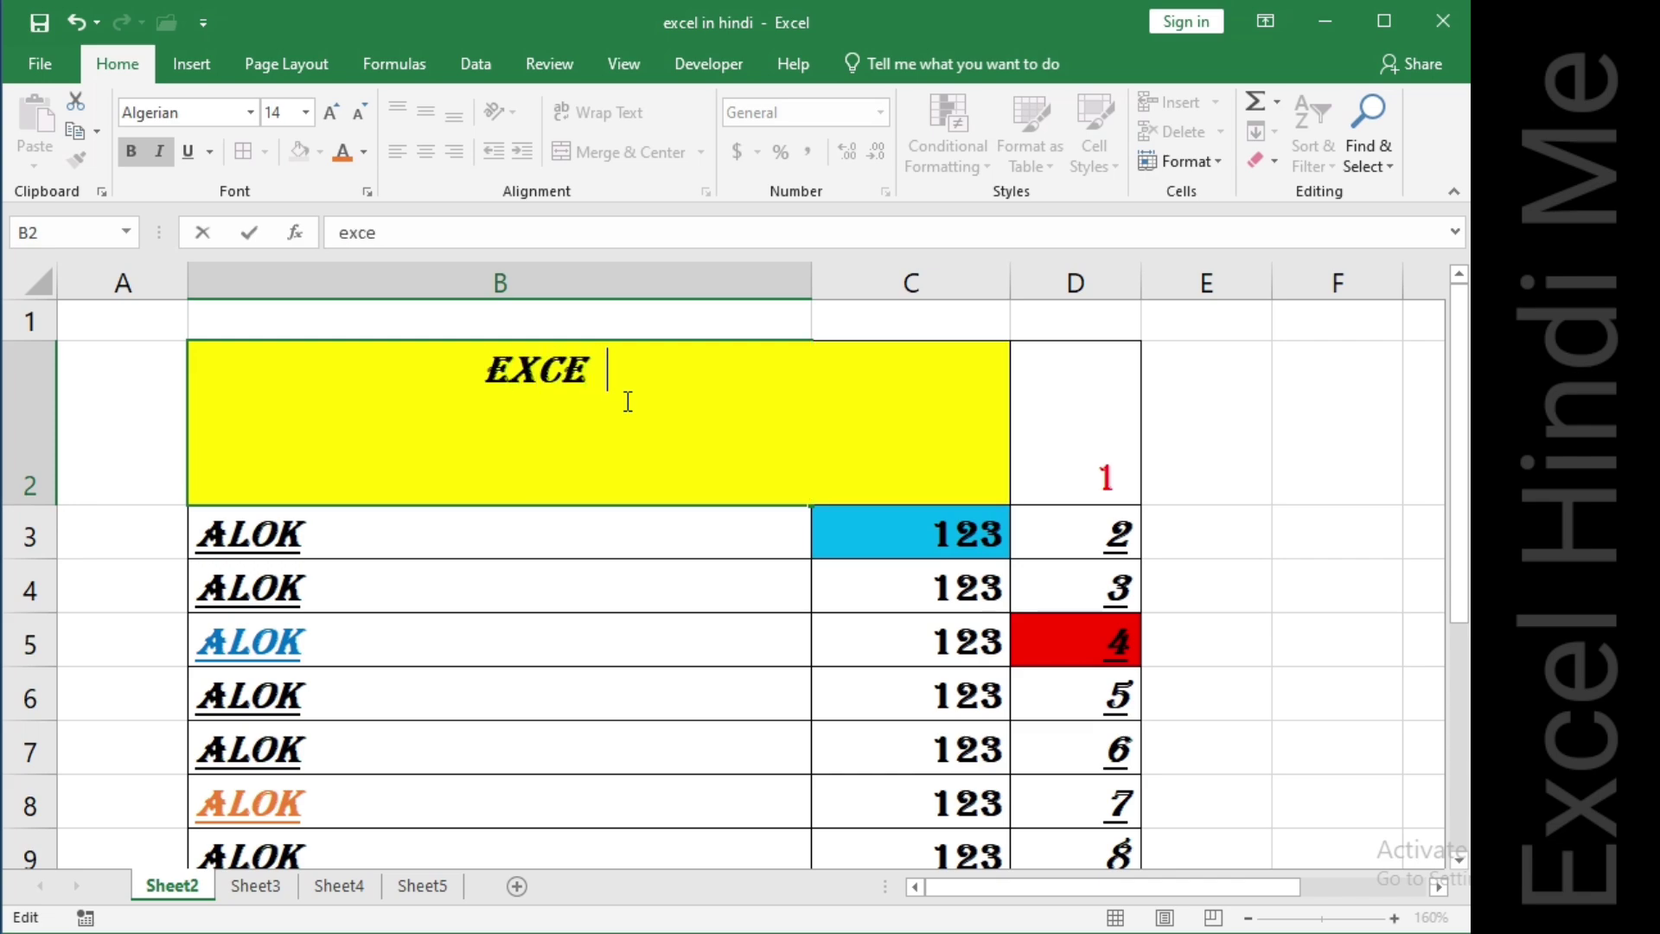
pyautogui.write('l indi me youtube please subscribe')
pyautogui.press('Return')
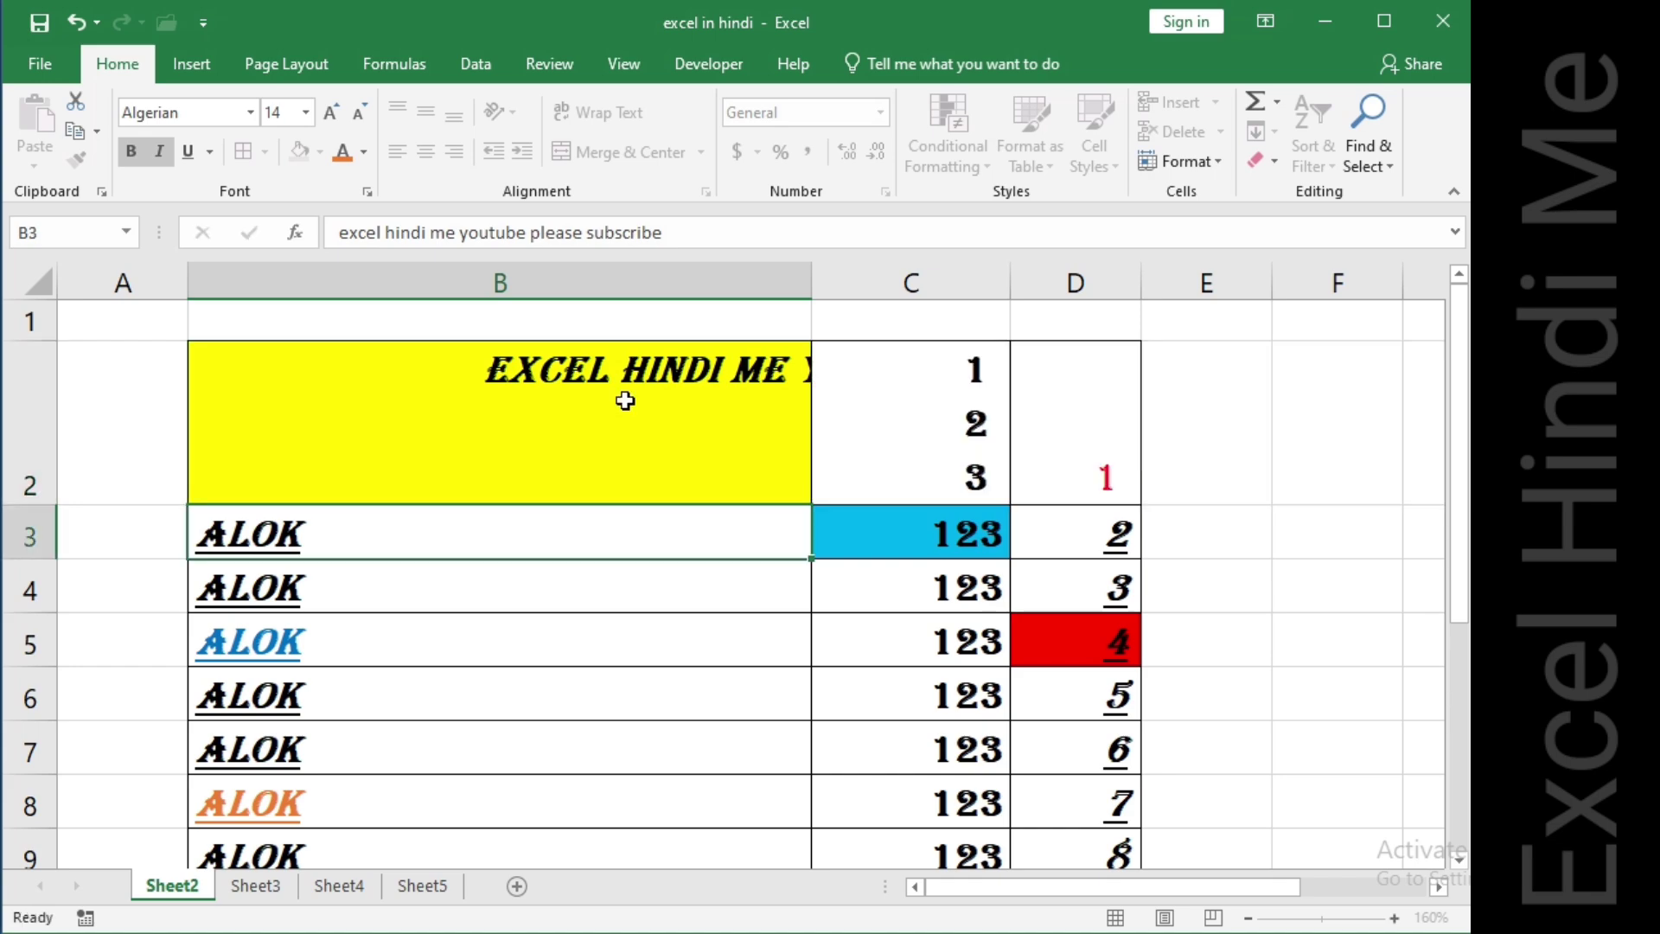
# Decrease the indent of B2 back to no indent.
pyautogui.click(601, 400)
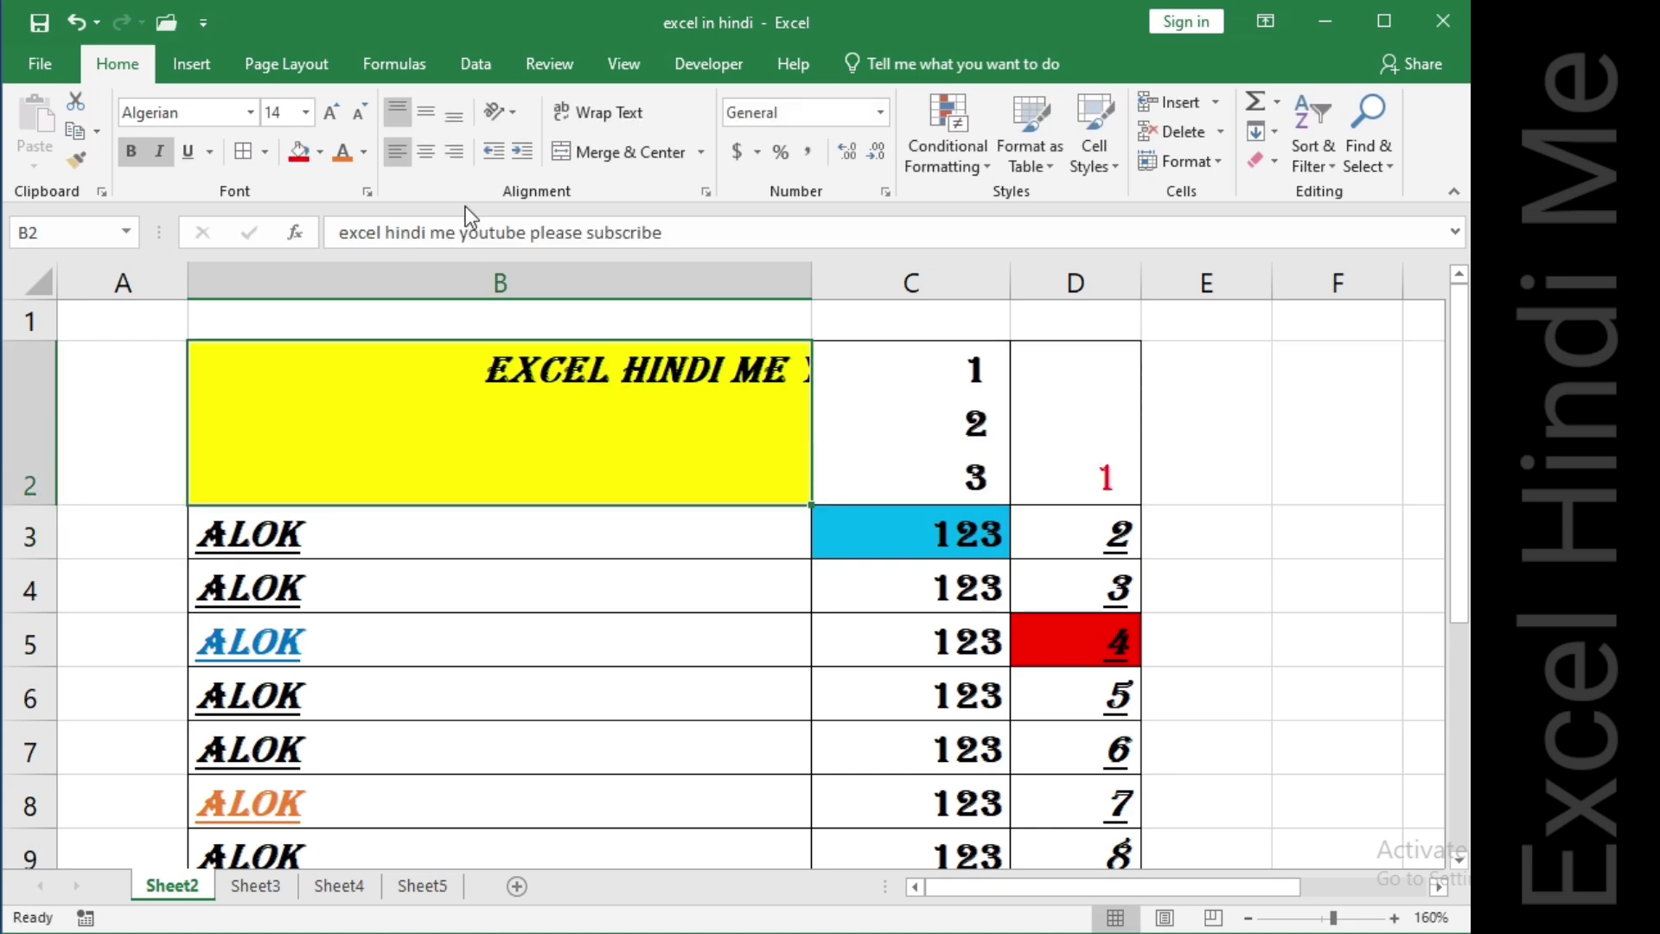
pyautogui.click(497, 153)
pyautogui.click(496, 153)
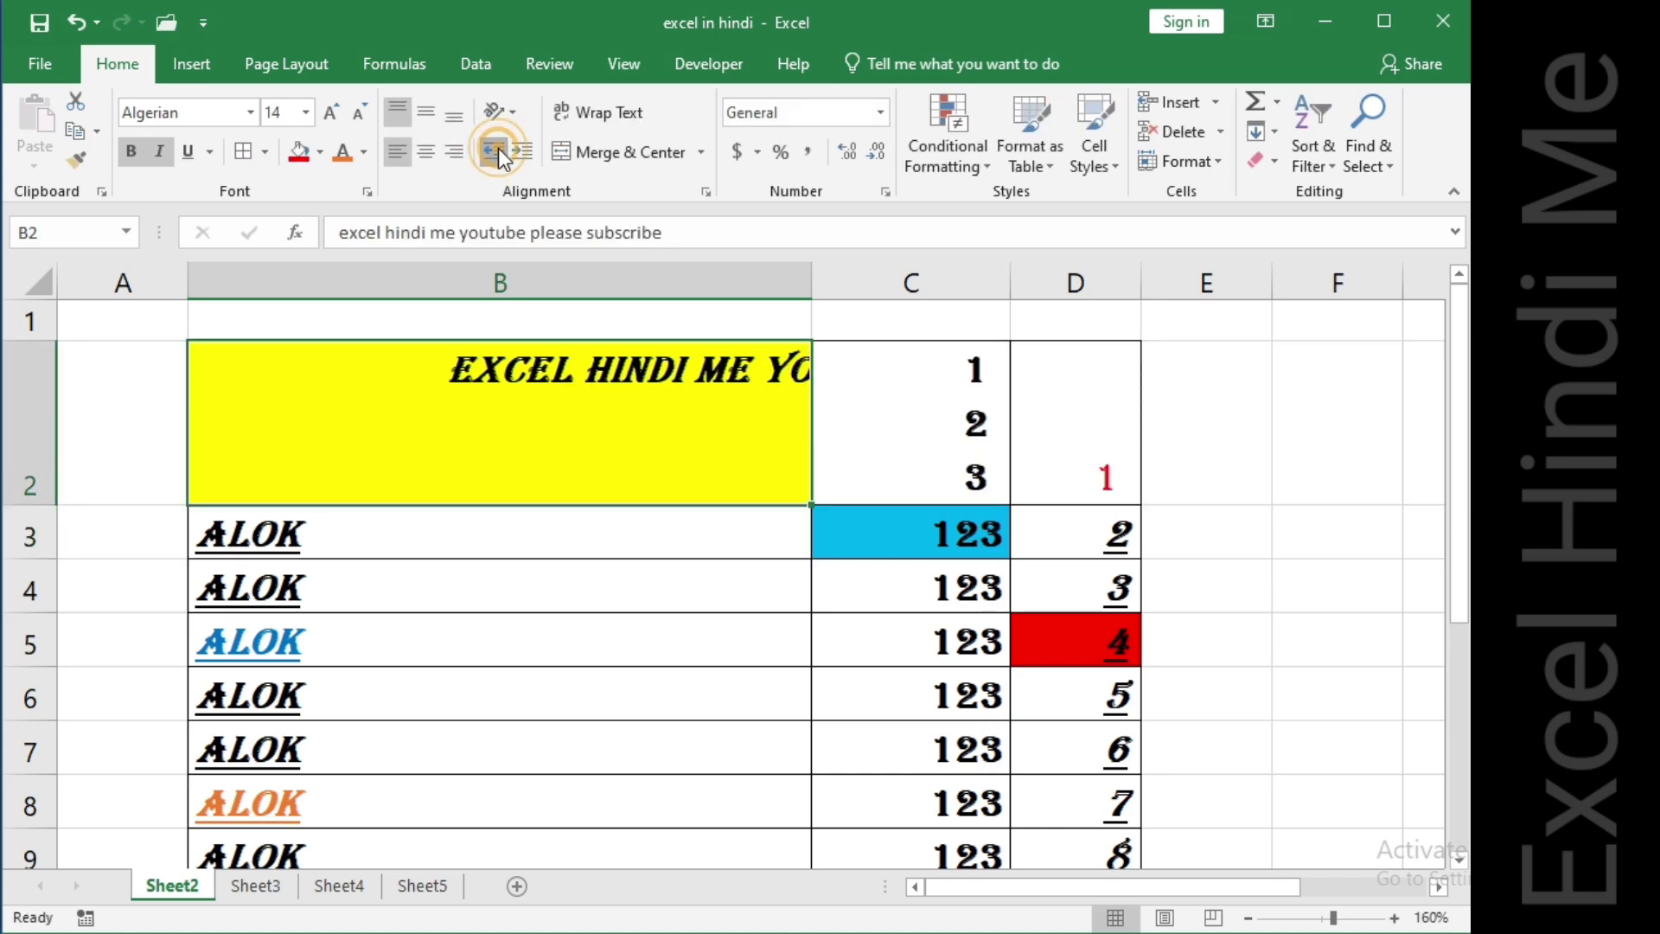
pyautogui.click(496, 154)
pyautogui.click(497, 153)
pyautogui.click(496, 153)
pyautogui.click(498, 151)
pyautogui.click(499, 151)
pyautogui.click(499, 151)
pyautogui.click(498, 151)
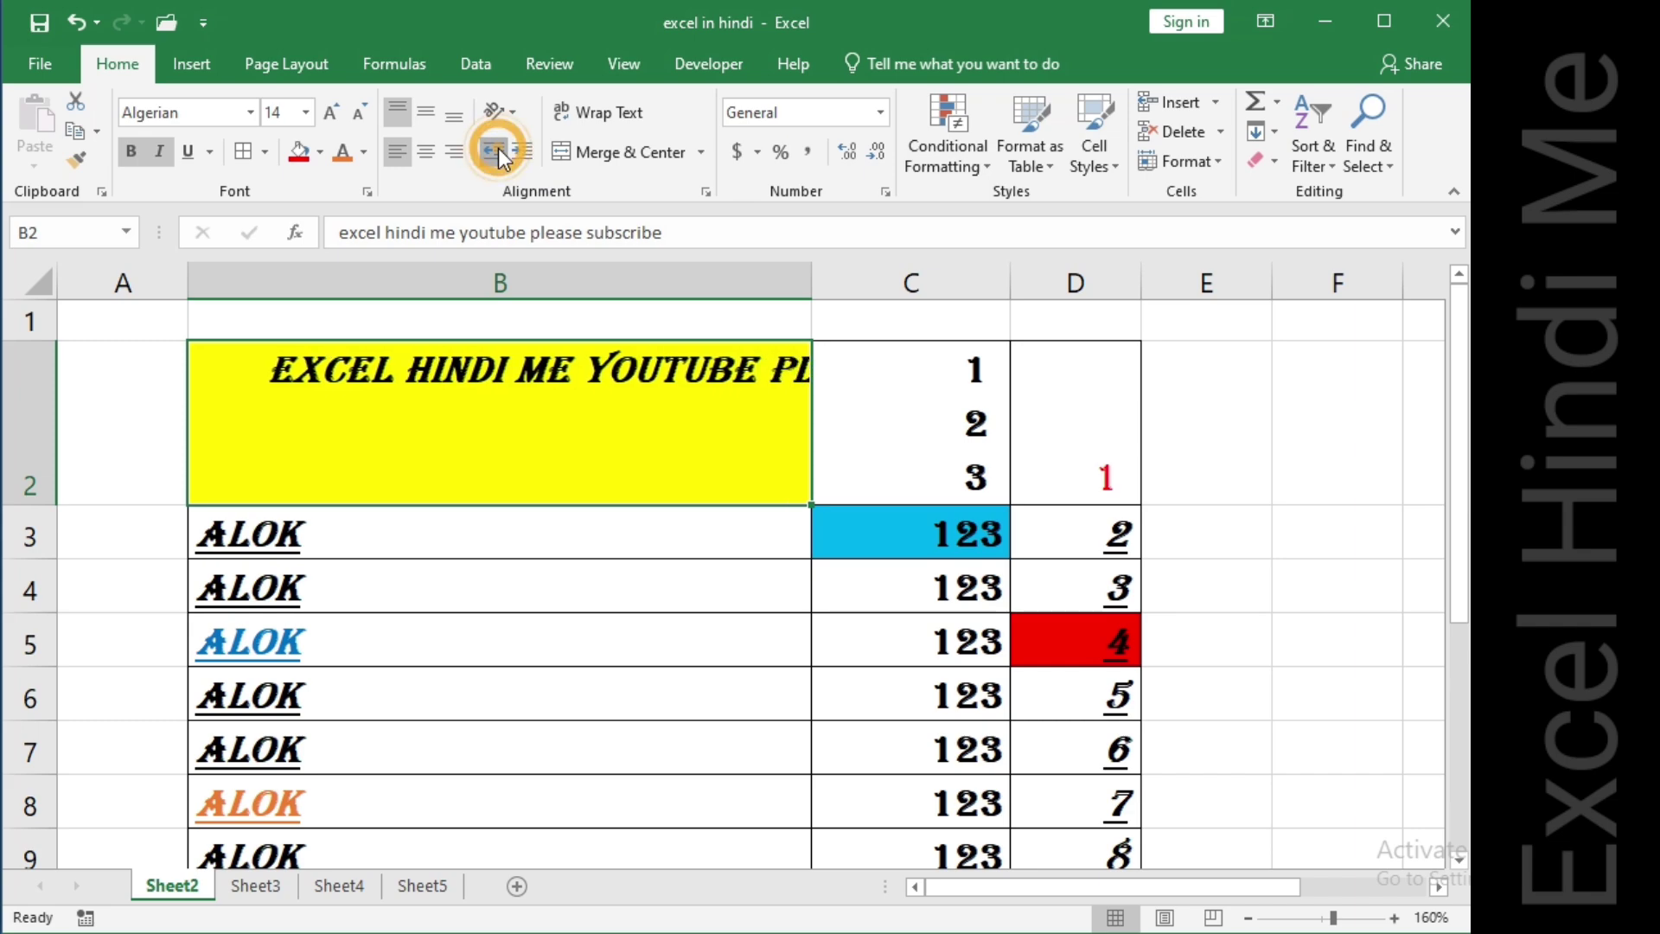
pyautogui.click(499, 152)
pyautogui.click(498, 151)
pyautogui.click(498, 151)
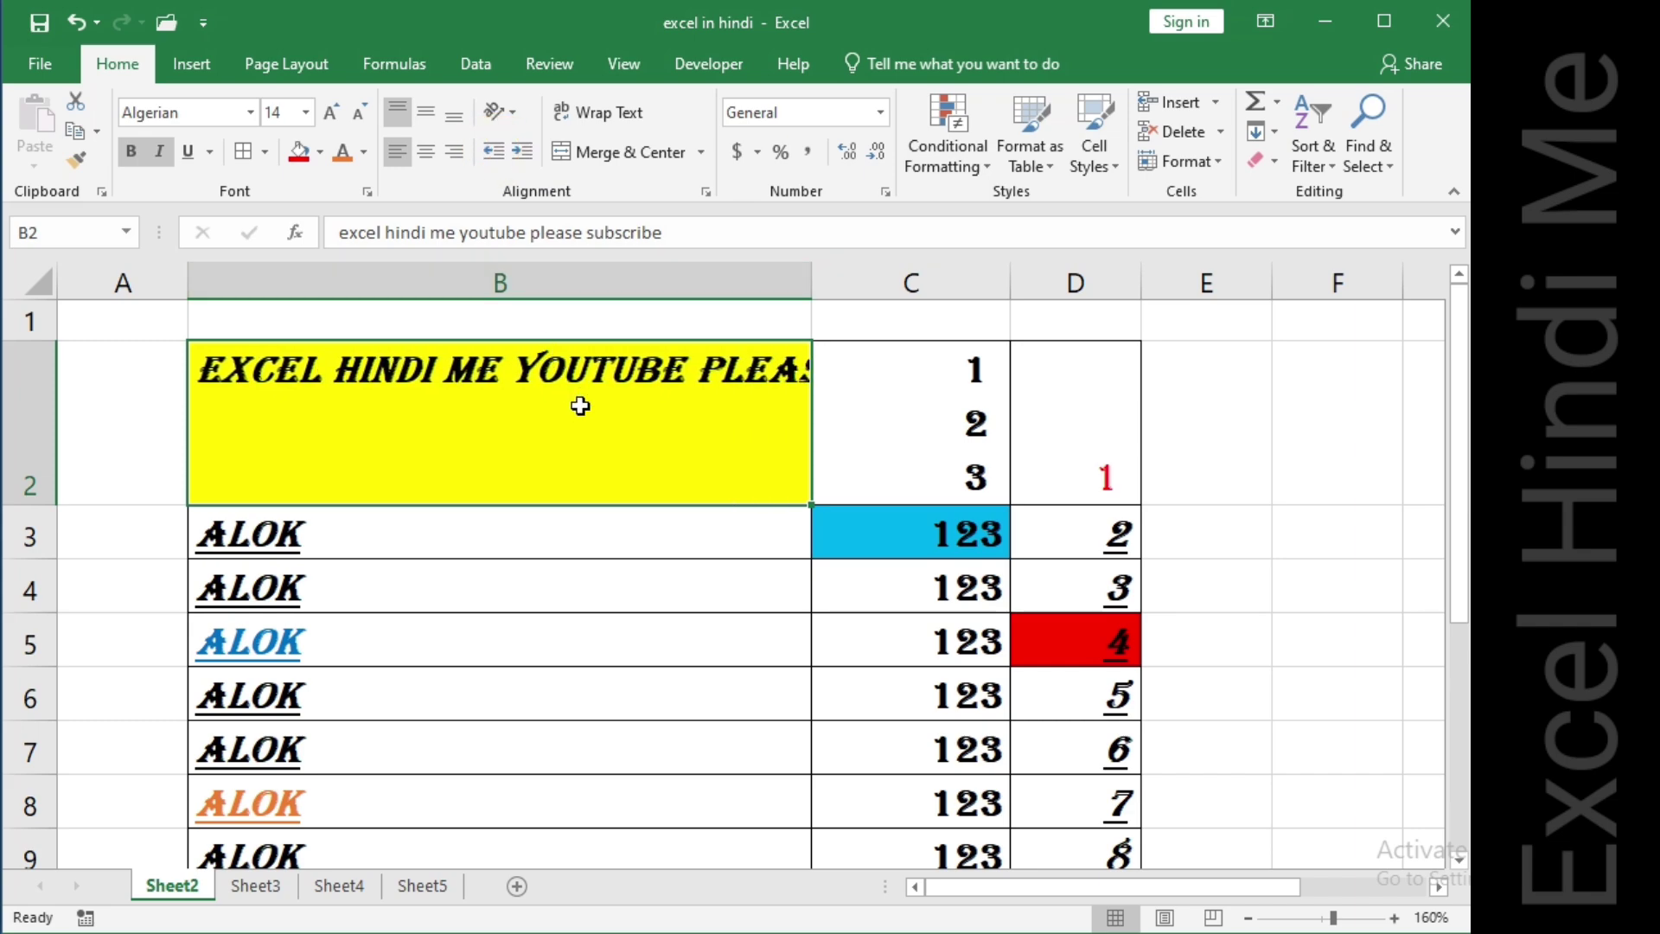
# Narrow column B and toggle Wrap Text on B2 on, off and on again.
pyautogui.moveTo(812, 283); pyautogui.dragTo(515, 294)
pyautogui.click(480, 387)
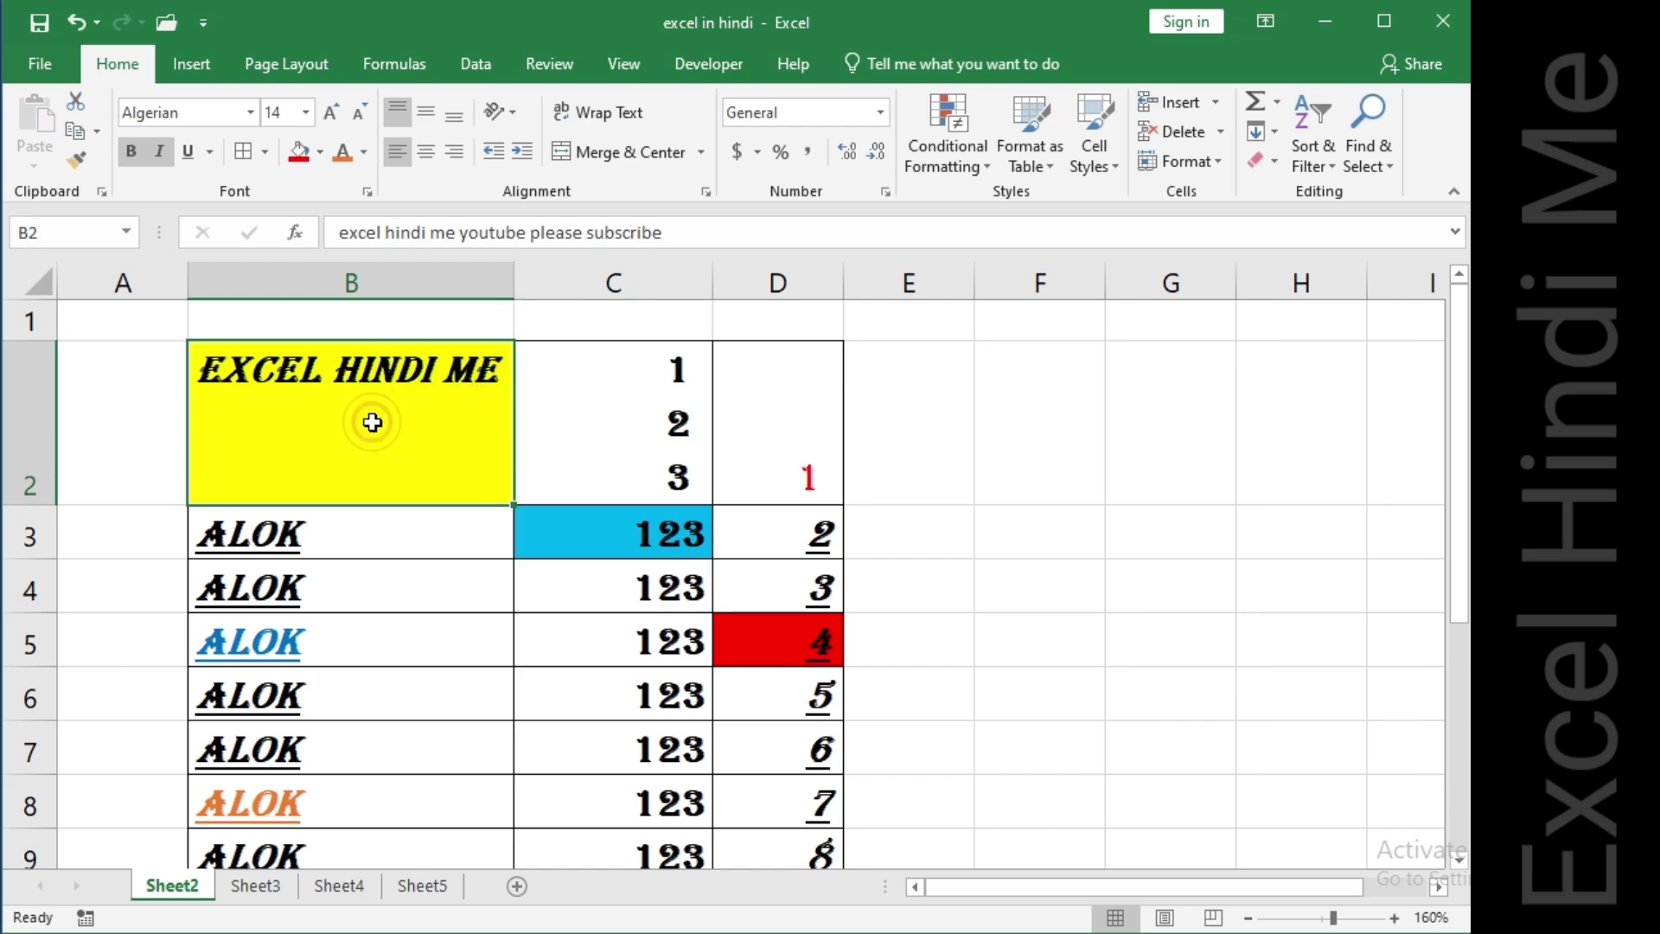
pyautogui.click(580, 110)
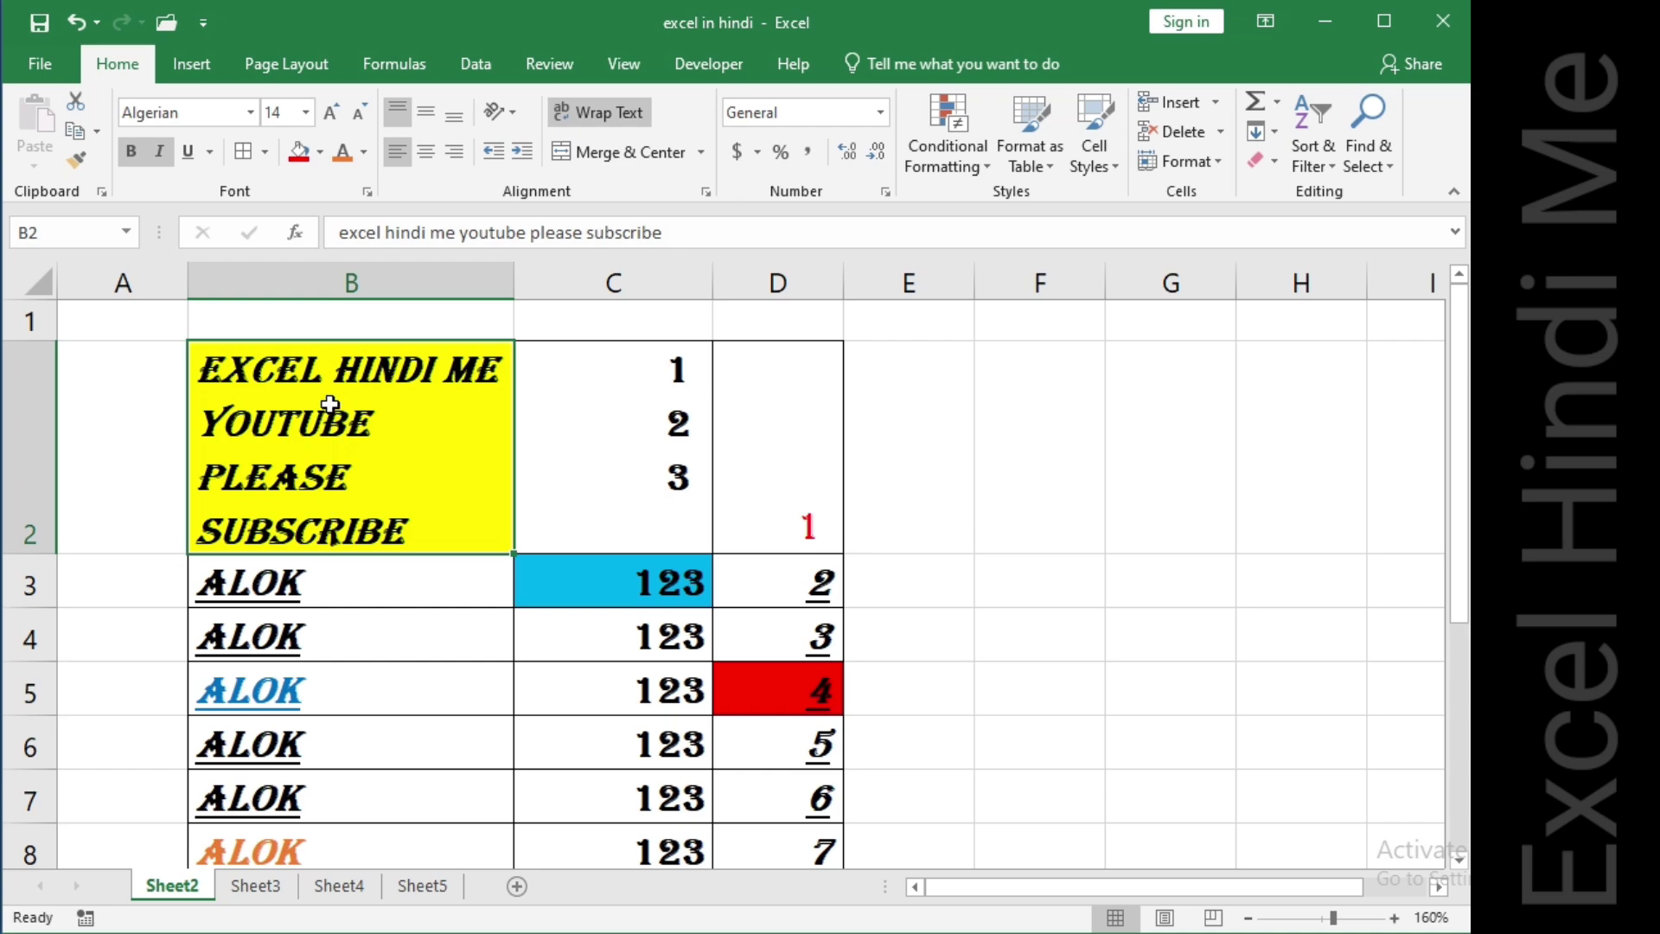
pyautogui.click(588, 114)
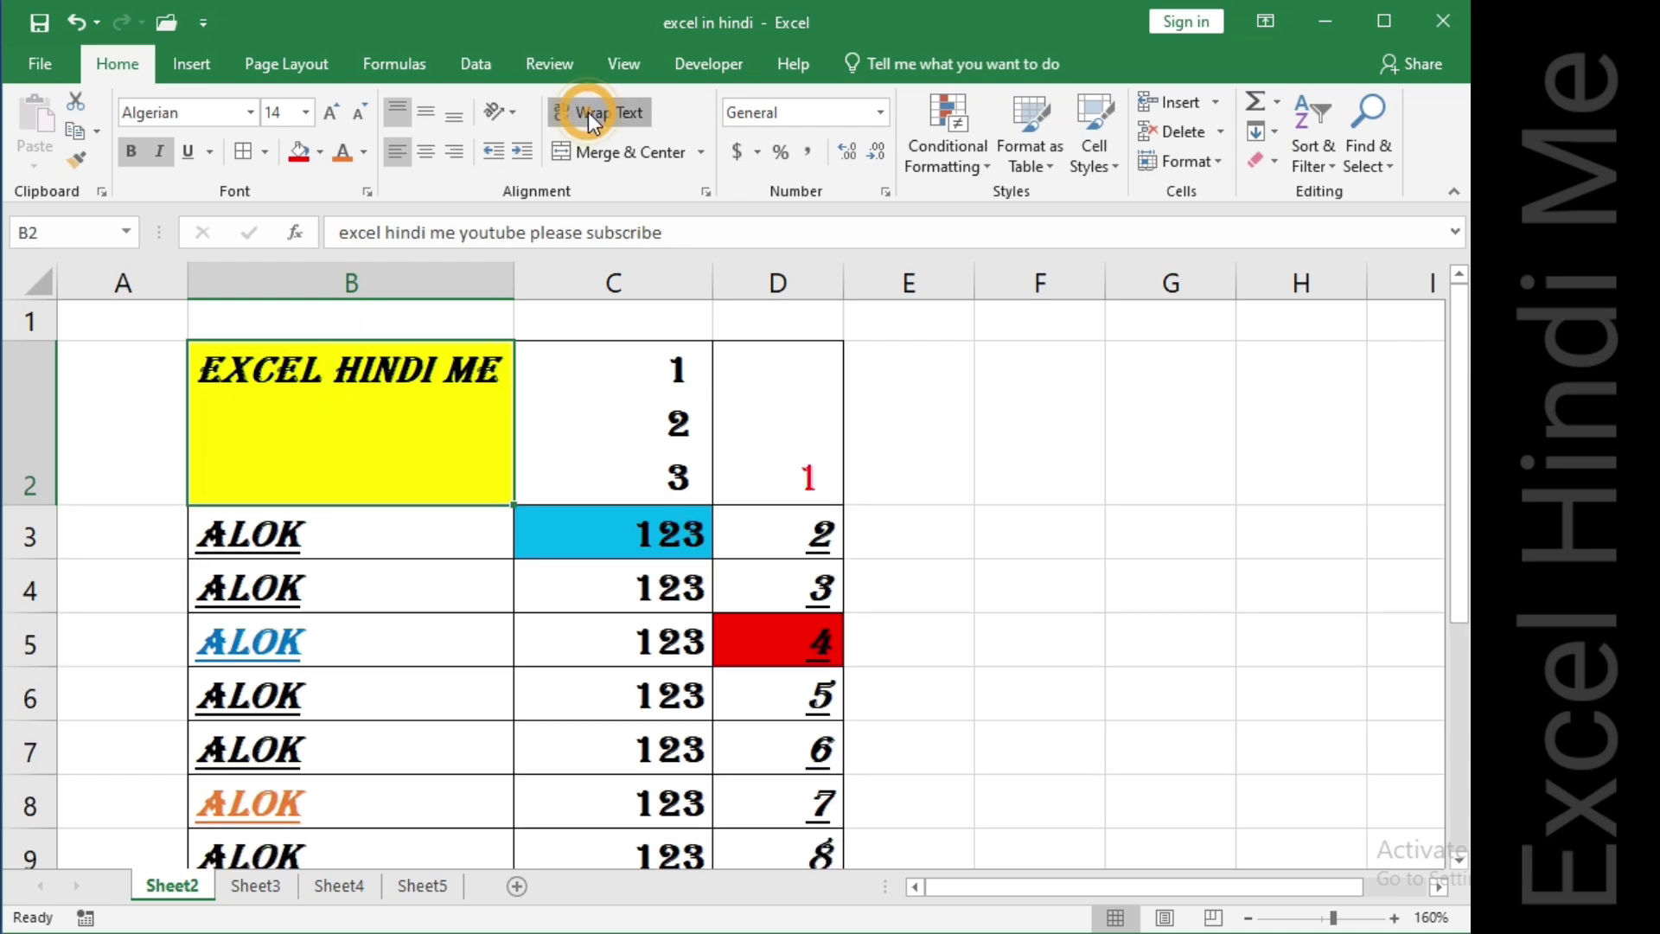
pyautogui.click(588, 113)
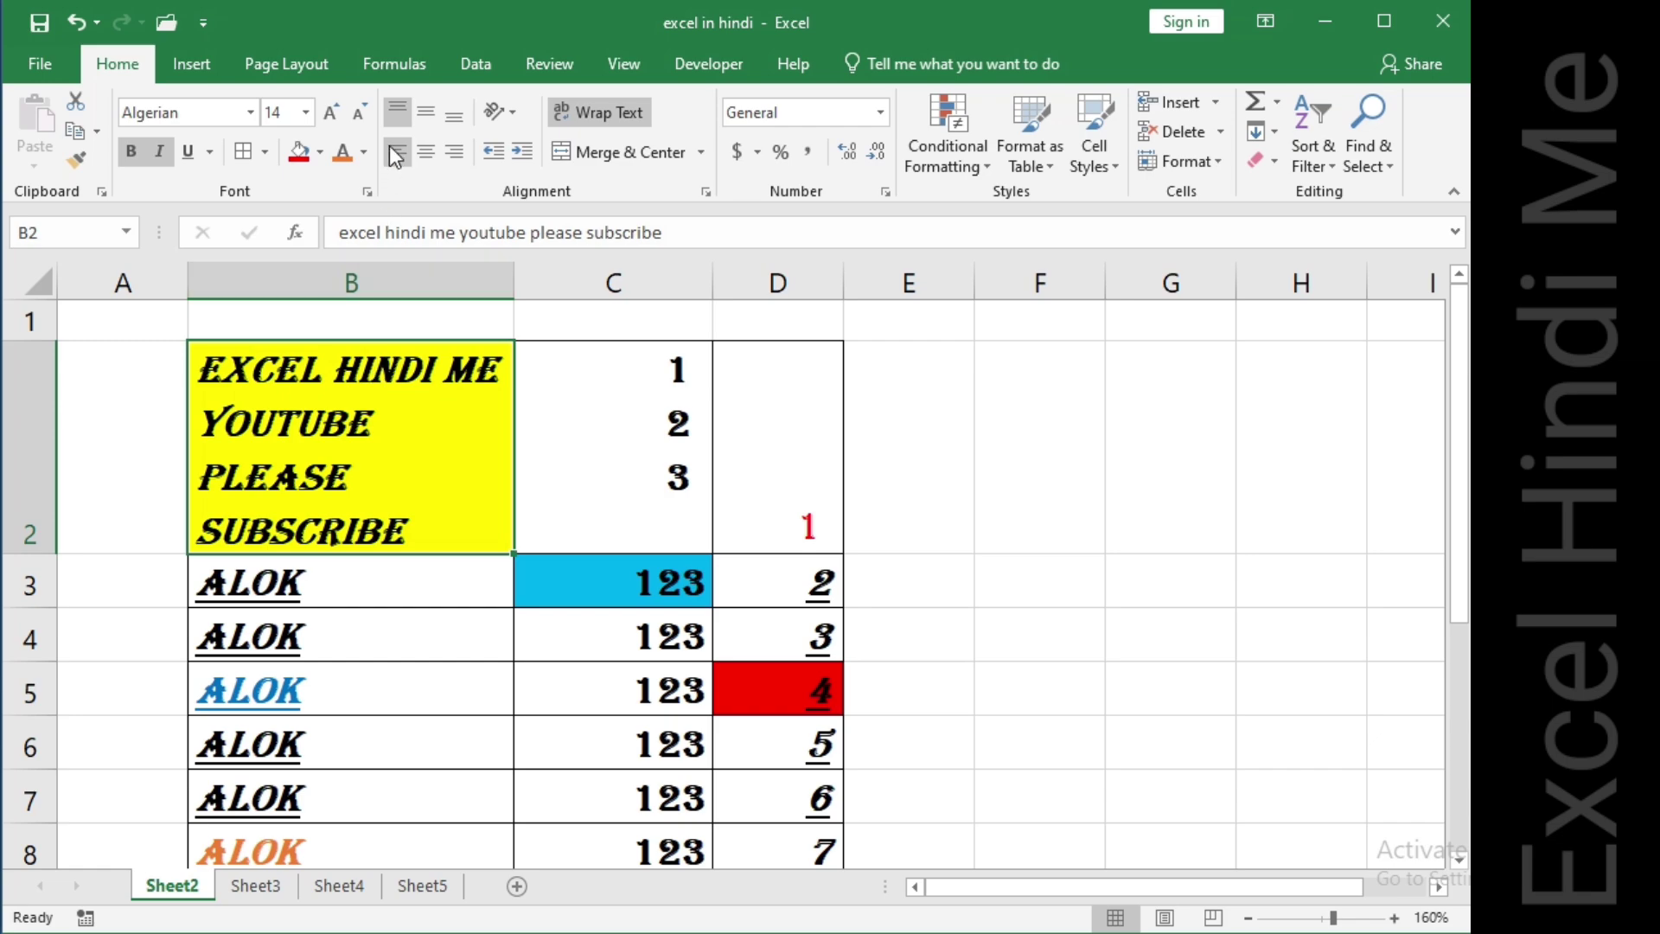
# Centre B2 horizontally and vertically, then toggle Wrap Text off and back on.
pyautogui.click(426, 153)
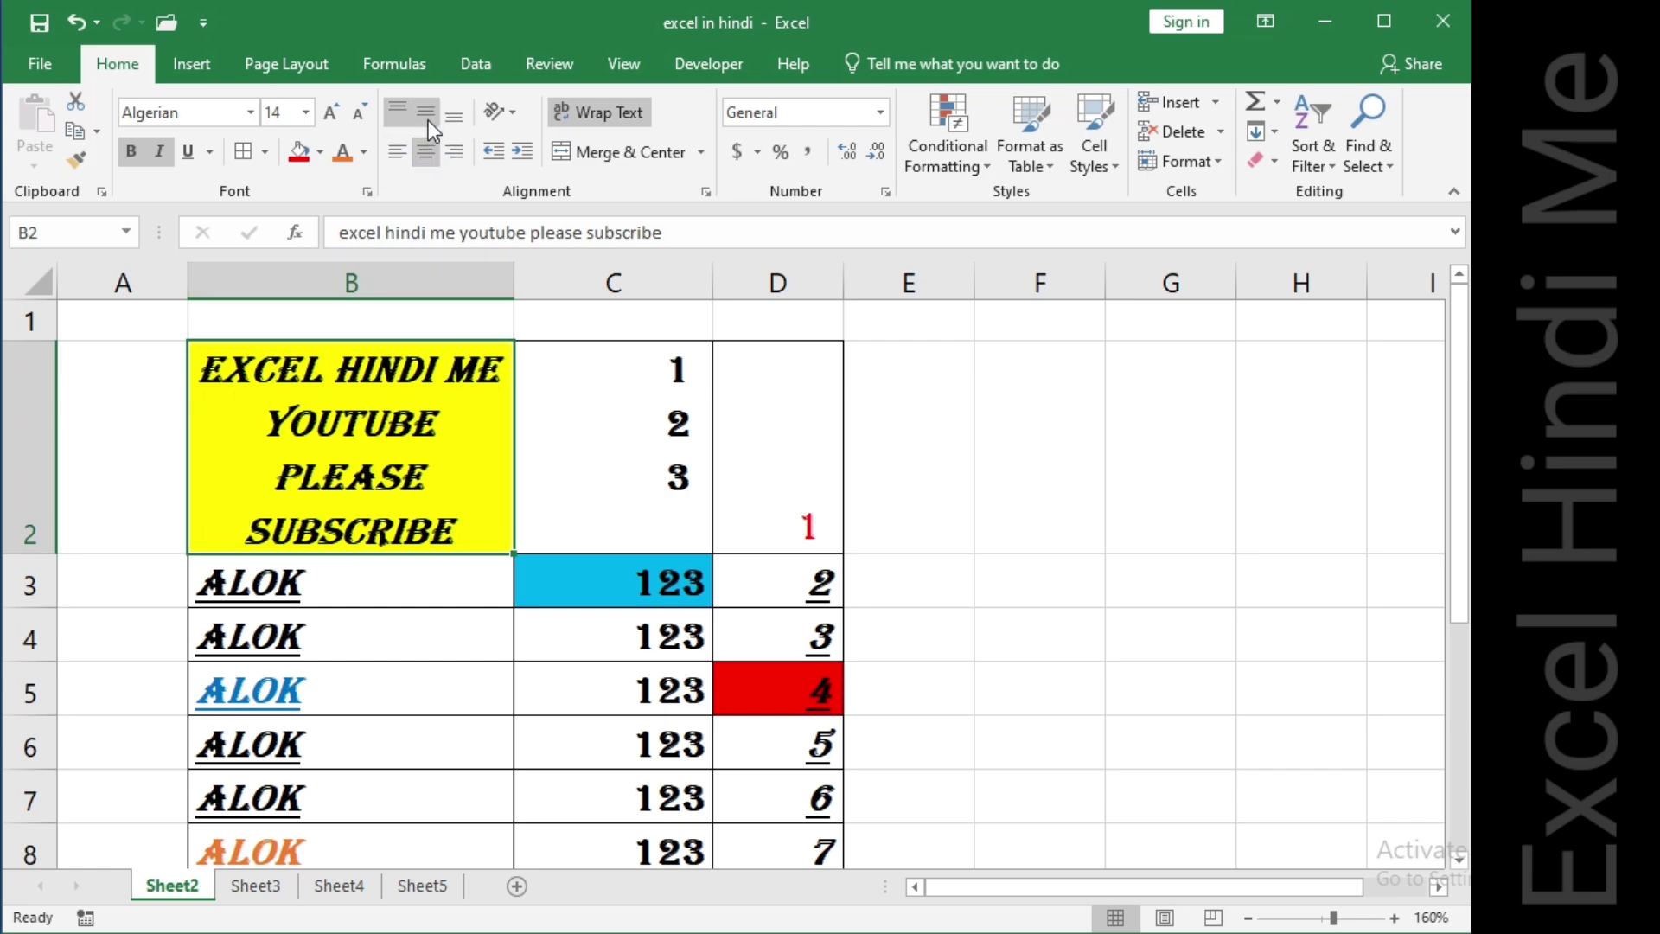
pyautogui.click(424, 117)
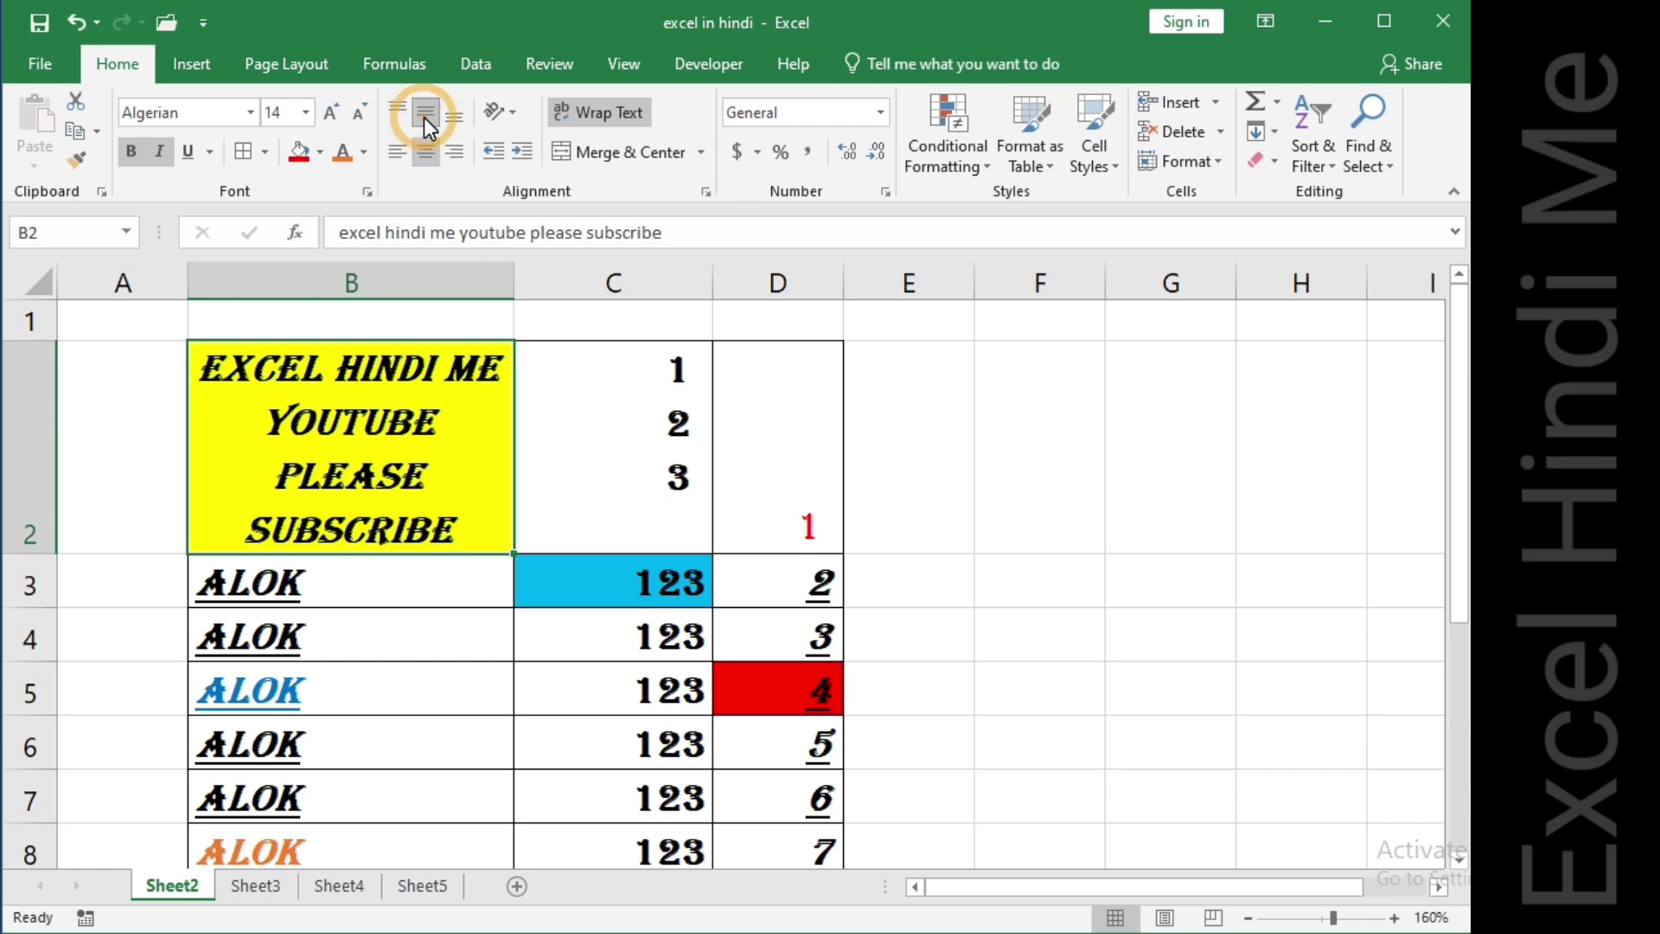
pyautogui.click(610, 112)
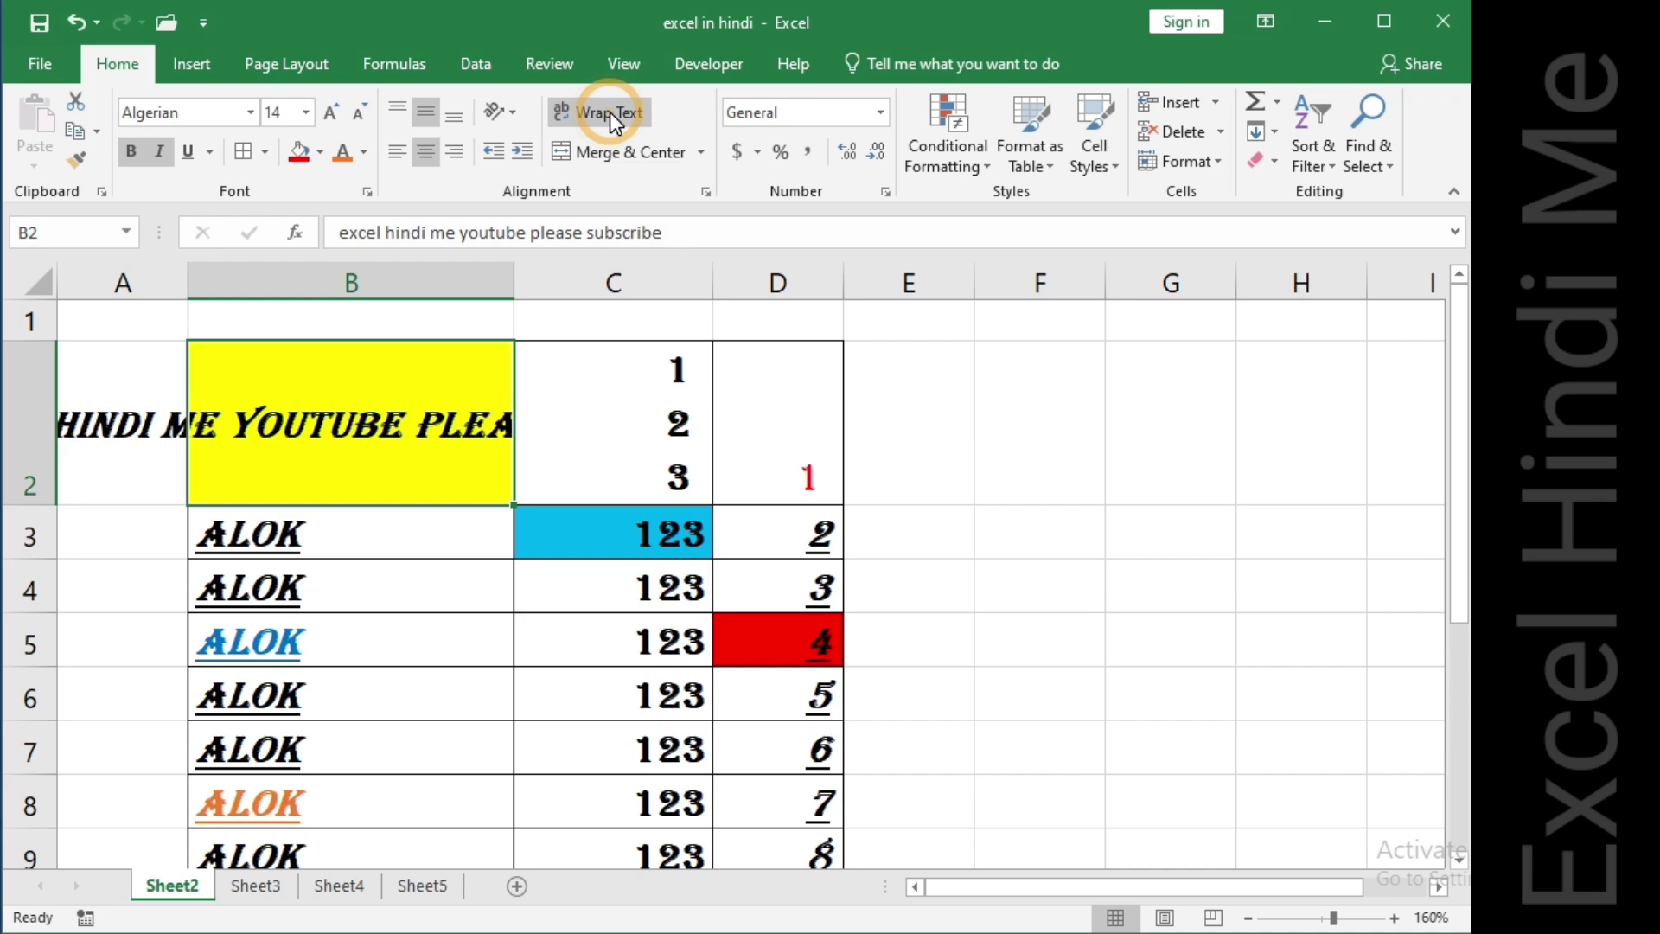
pyautogui.click(609, 112)
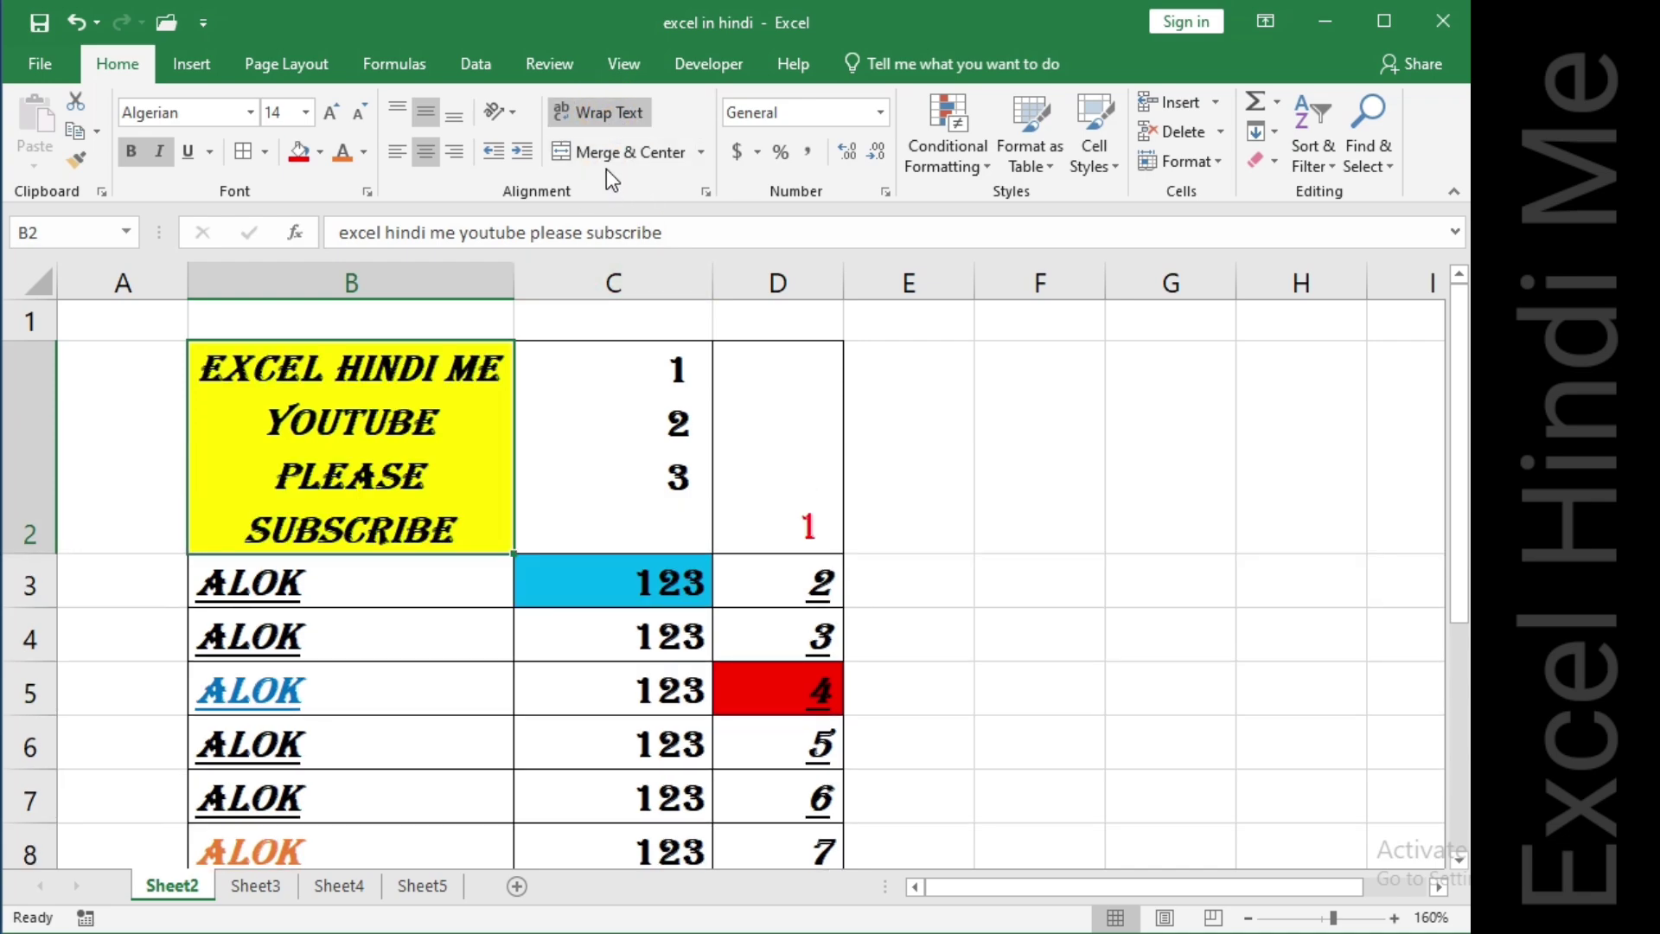
# Undo the recent changes to B2 several times and redo one.
pyautogui.click(457, 445)
pyautogui.hotkey('ctrl', 'z')
pyautogui.hotkey('ctrl', 'z')
pyautogui.hotkey('ctrl', 'z')
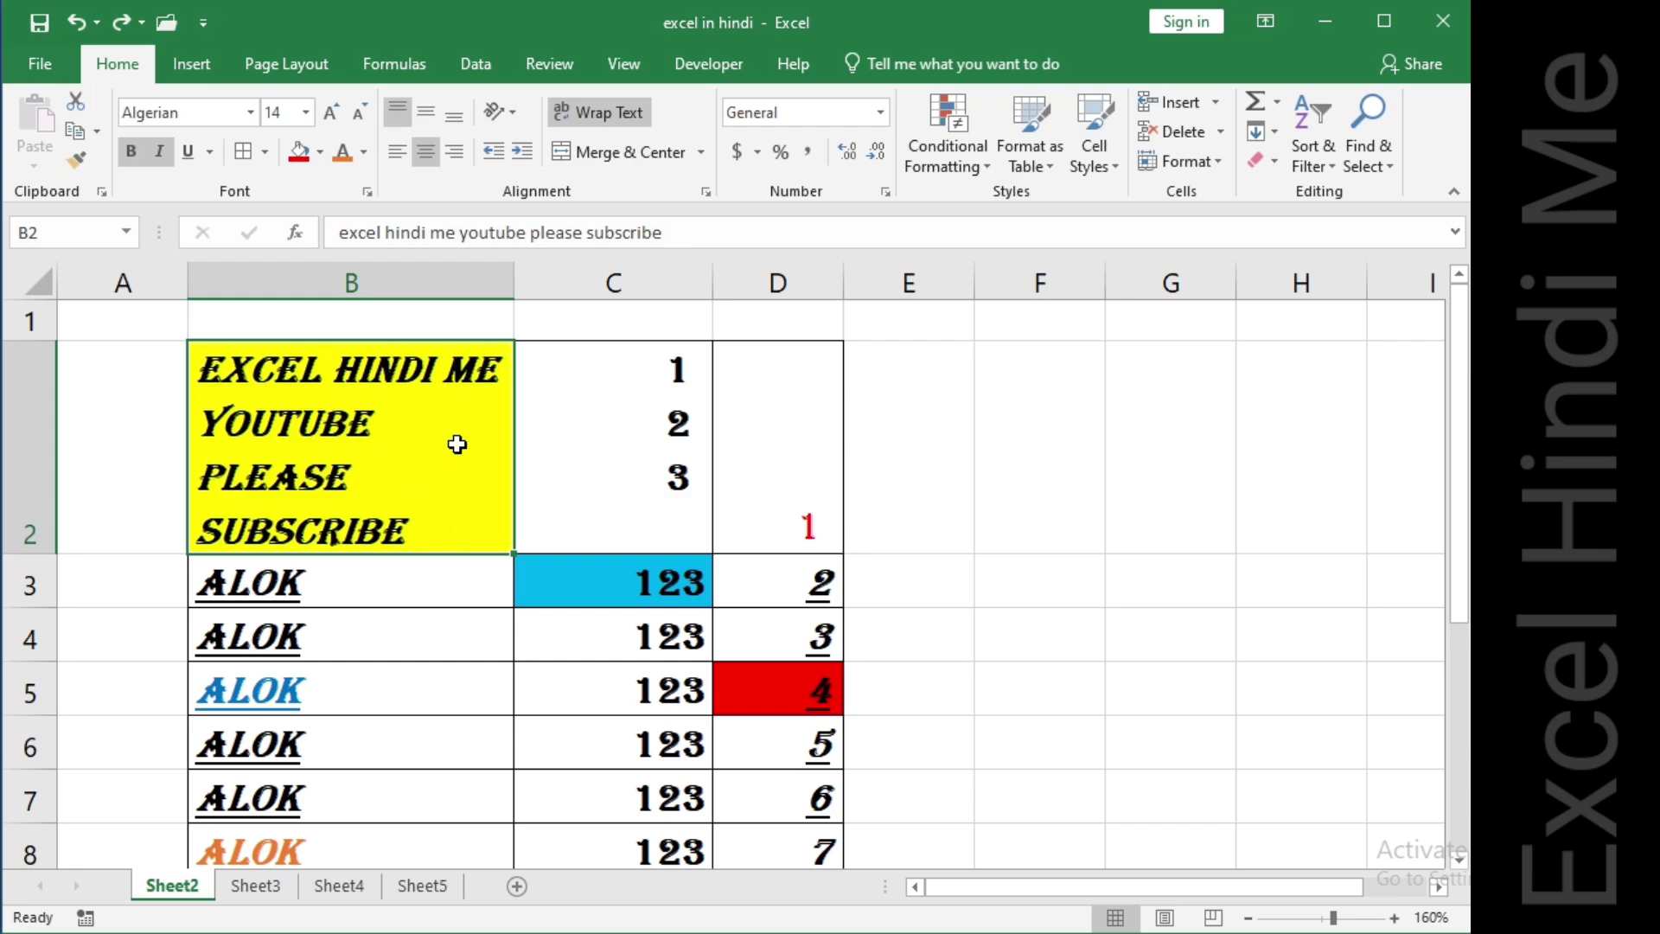
pyautogui.hotkey('ctrl', 'z')
pyautogui.hotkey('ctrl', 'y')
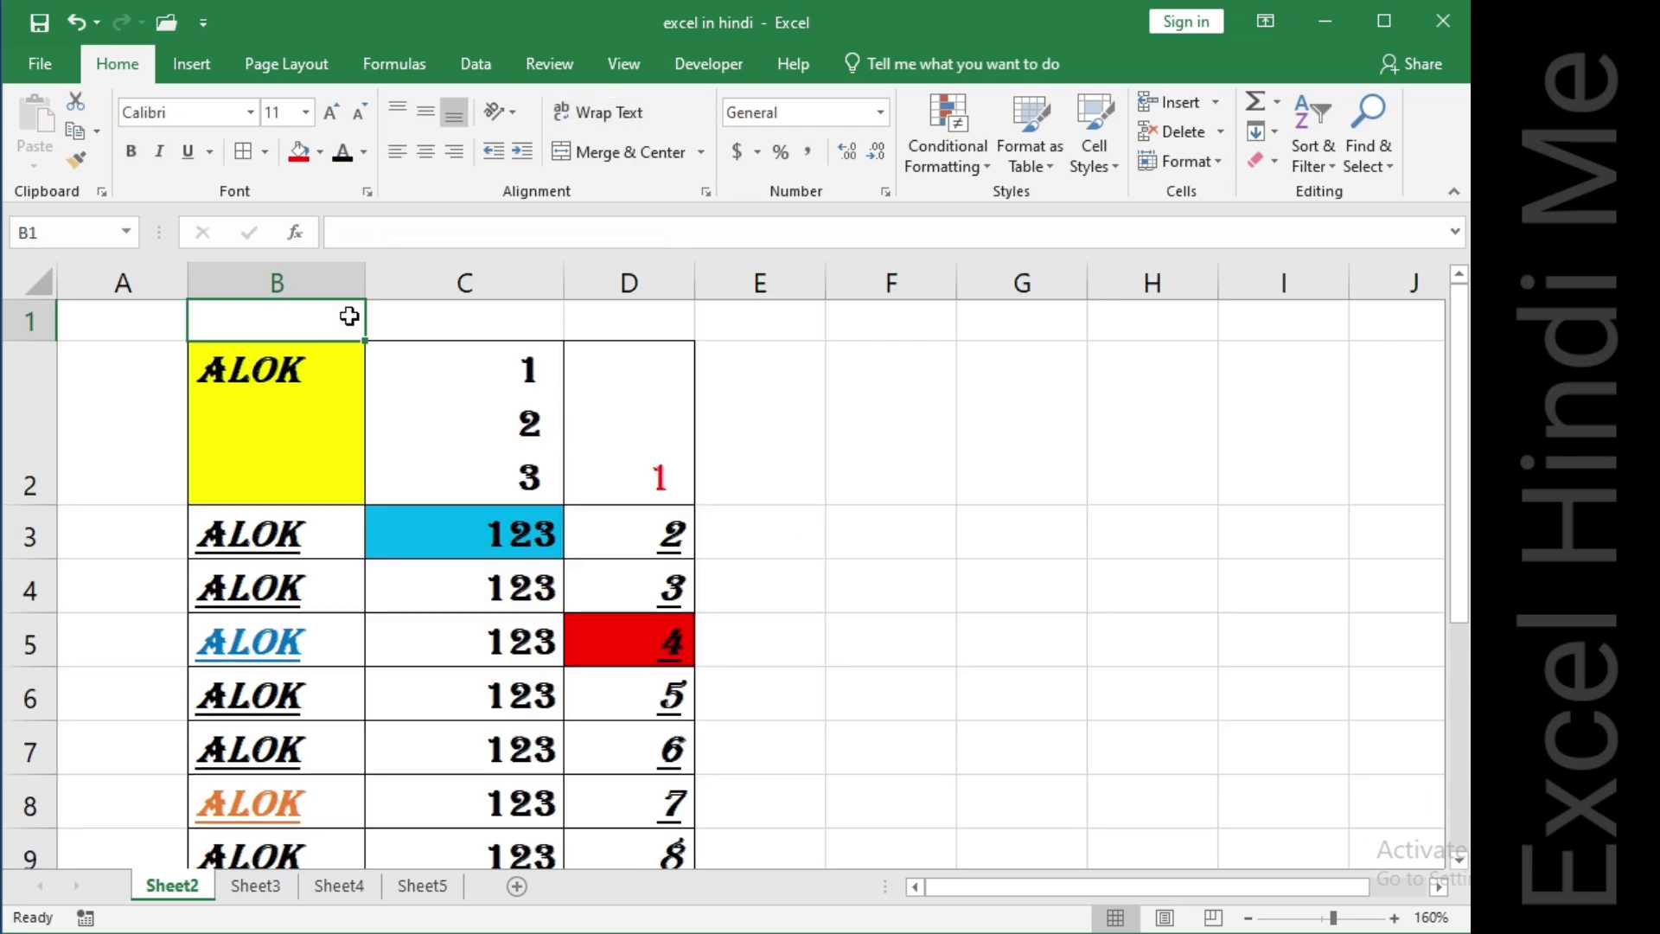
# Merge and centre cells B1 to D1 into one title cell.
pyautogui.hotkey('shift', 'Right')
pyautogui.hotkey('shift', 'Right')
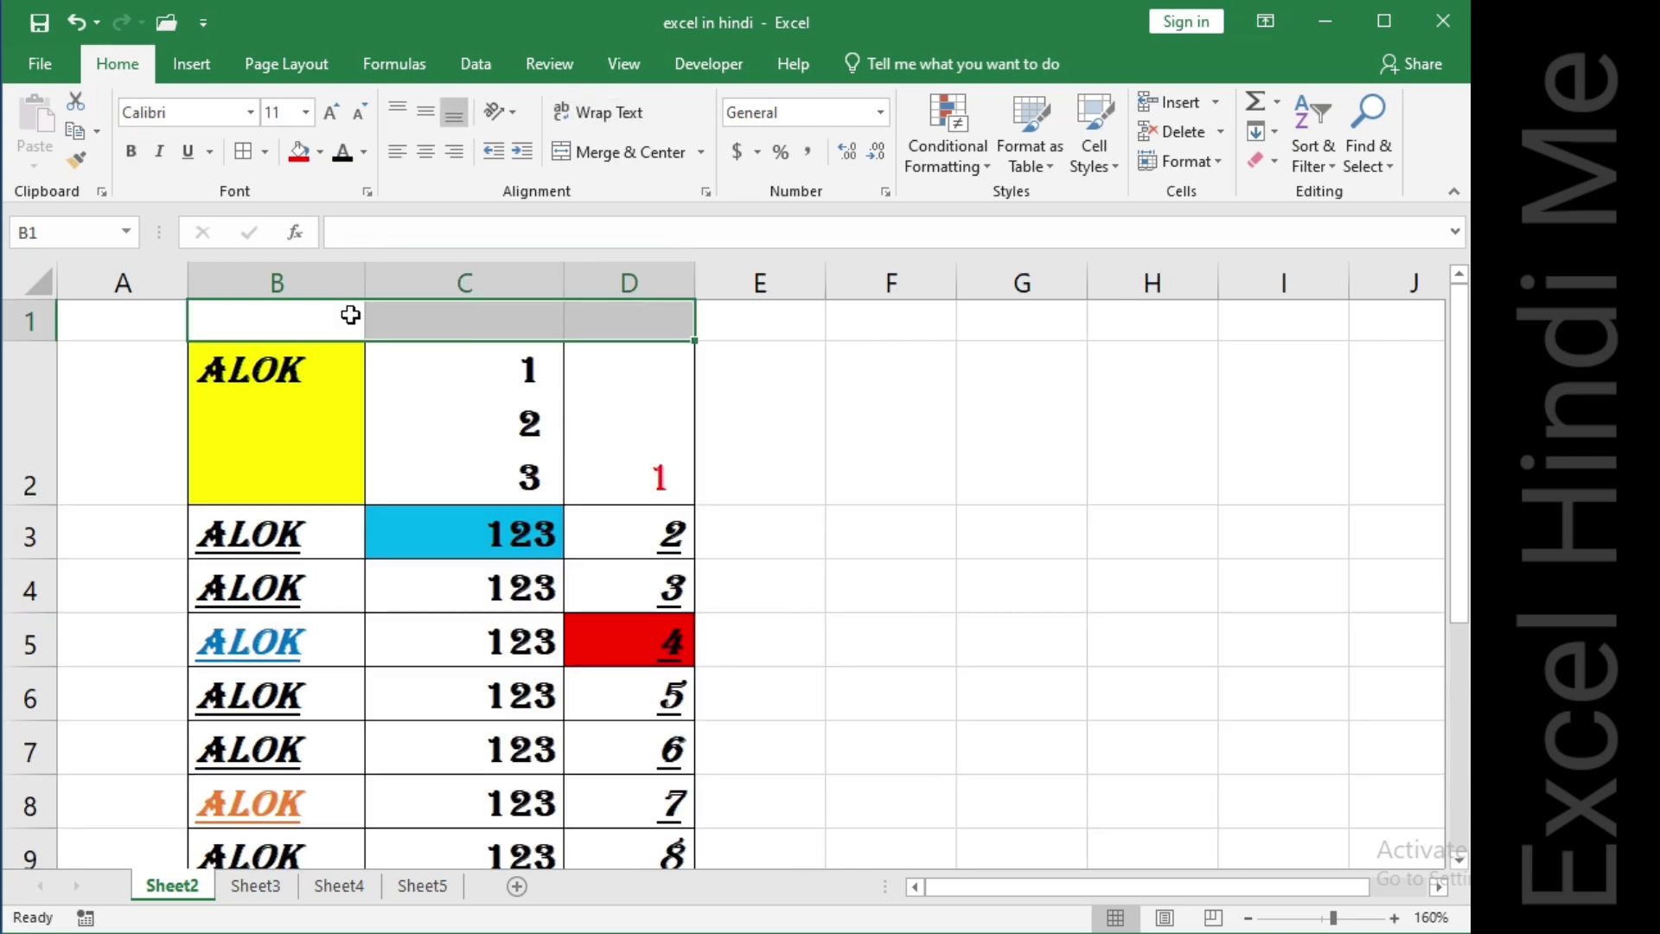
pyautogui.click(623, 152)
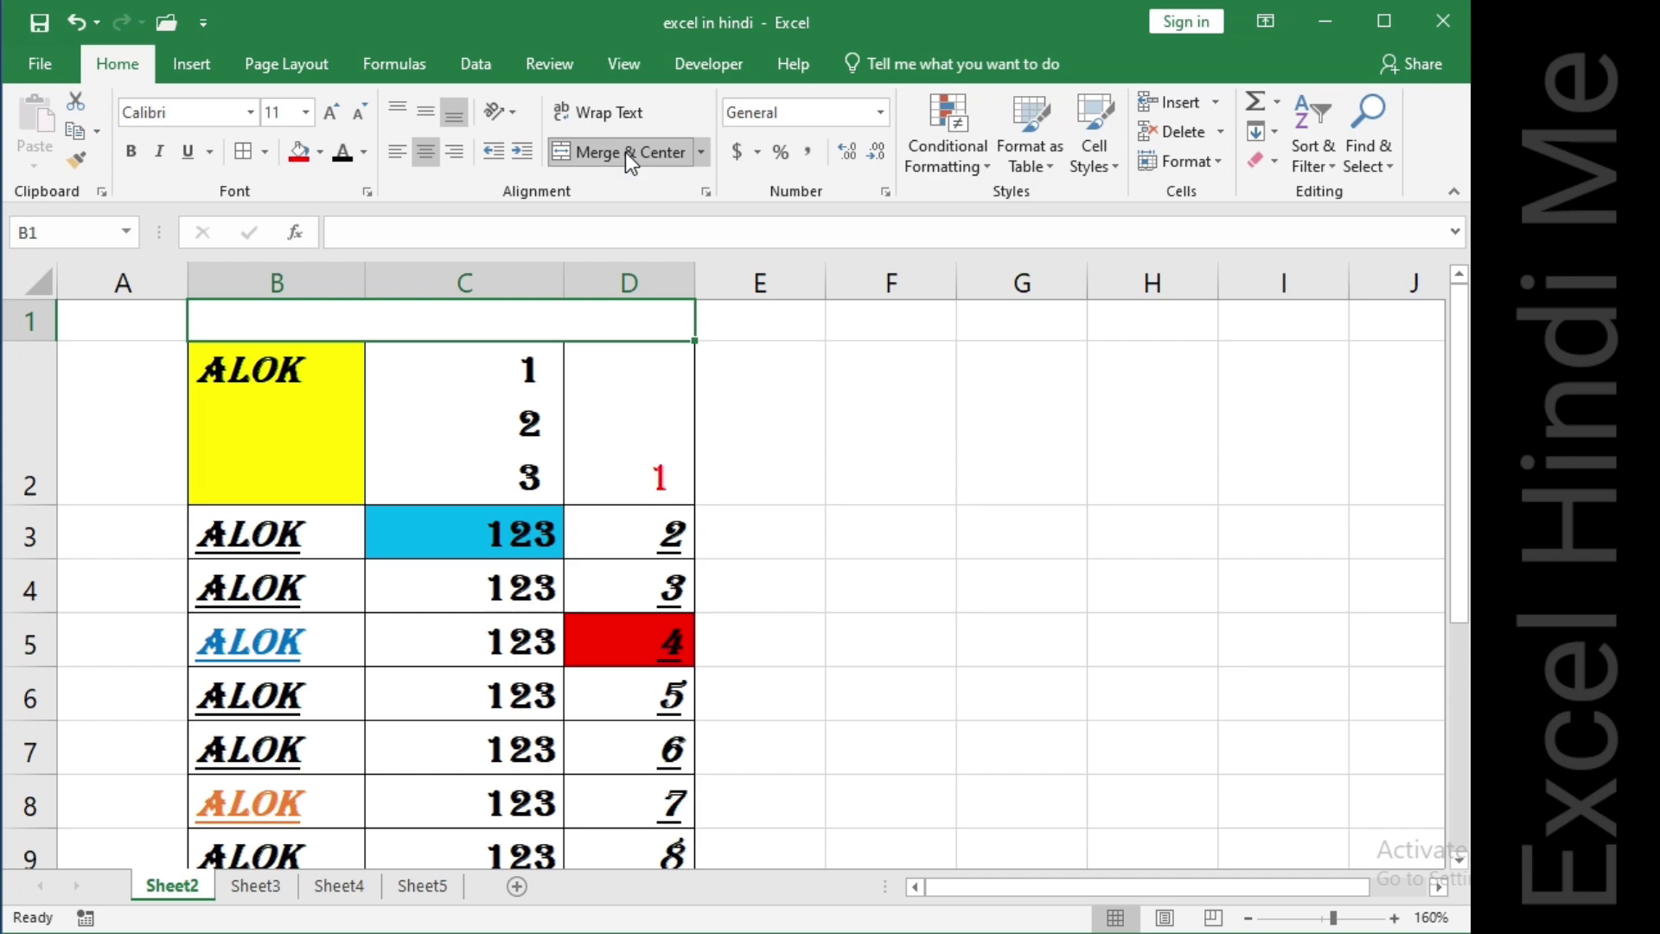
# Enter the title "excel hindi me youtube channel" in the merged cell.
pyautogui.click(442, 325)
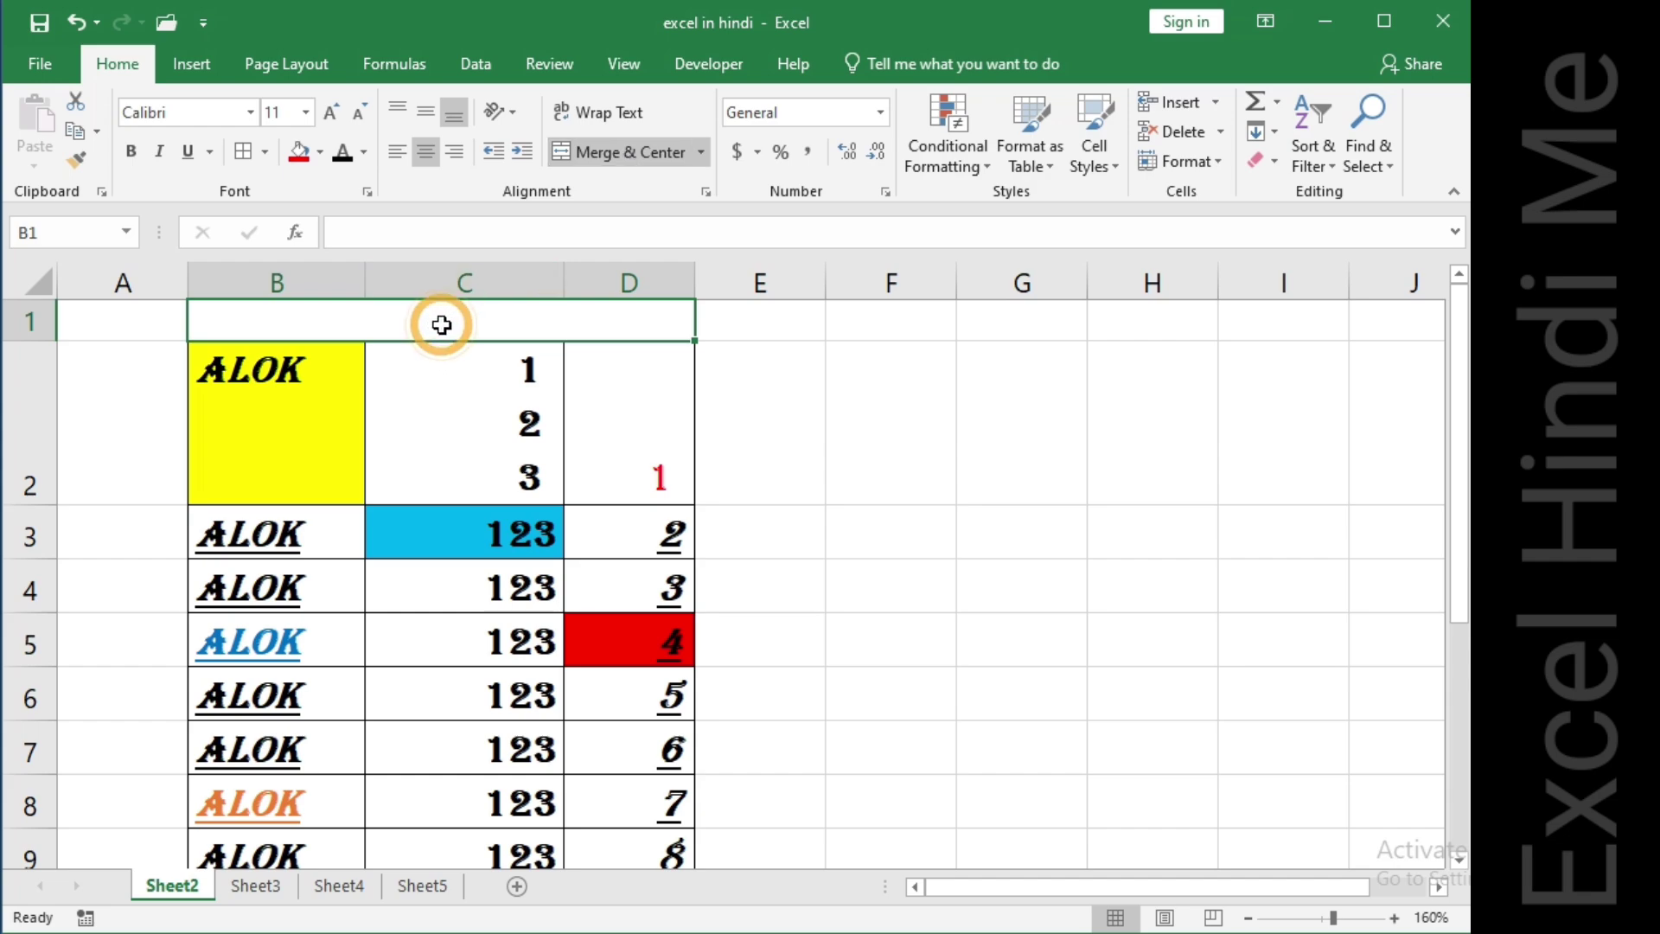
pyautogui.write('ex')
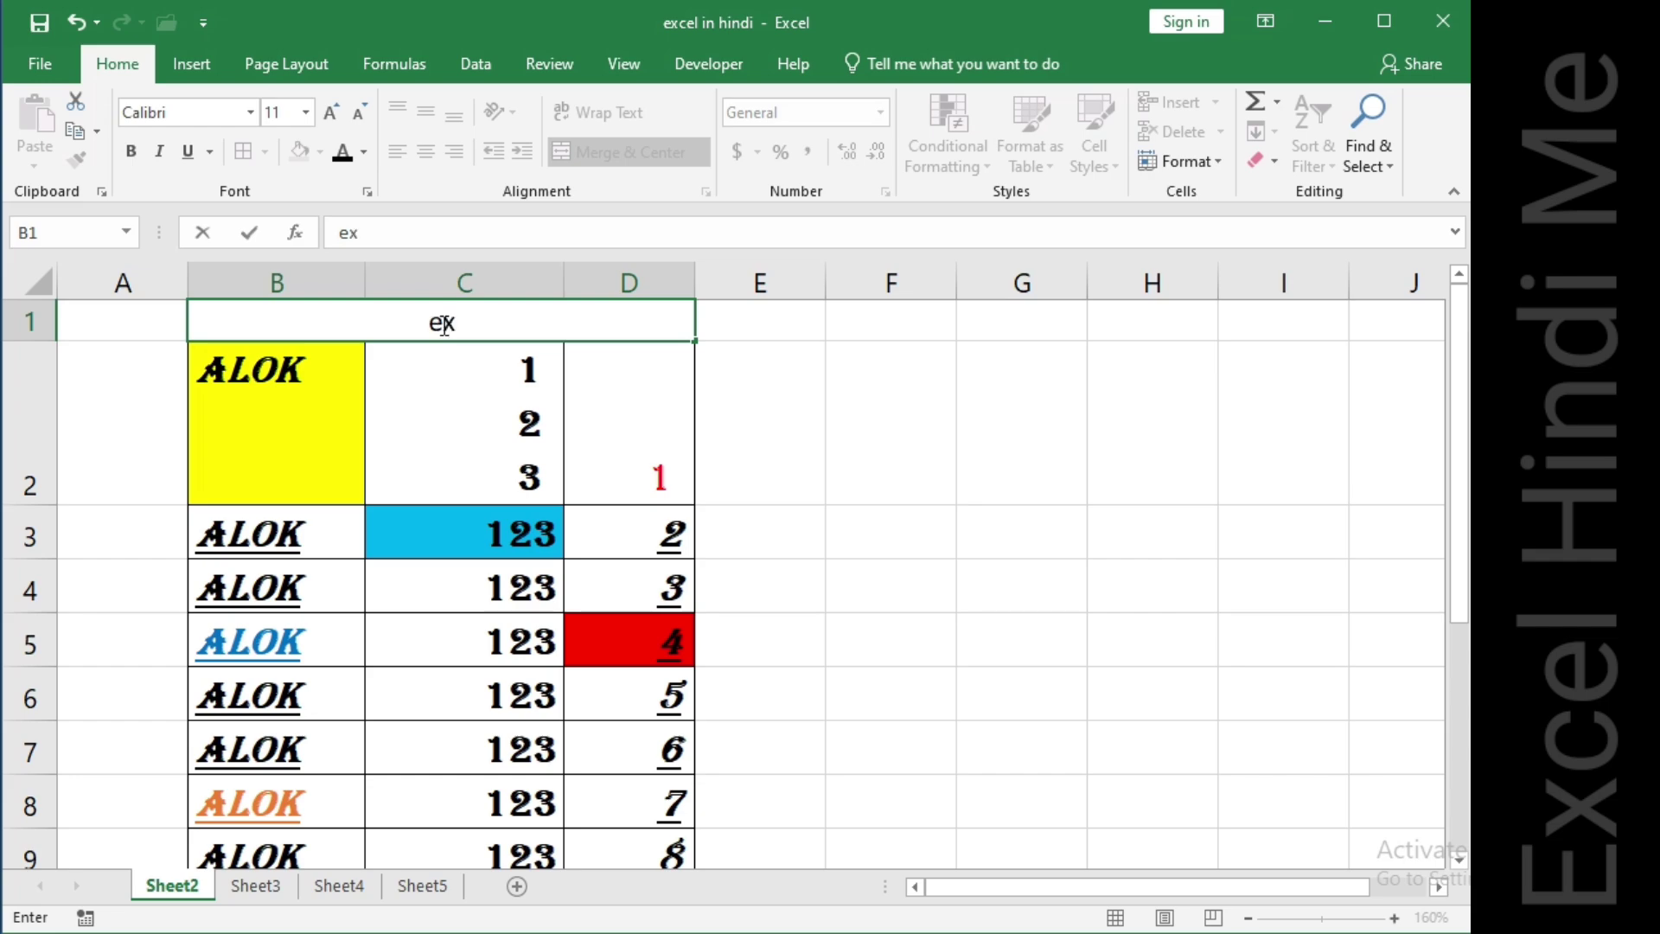
pyautogui.write('cel hi')
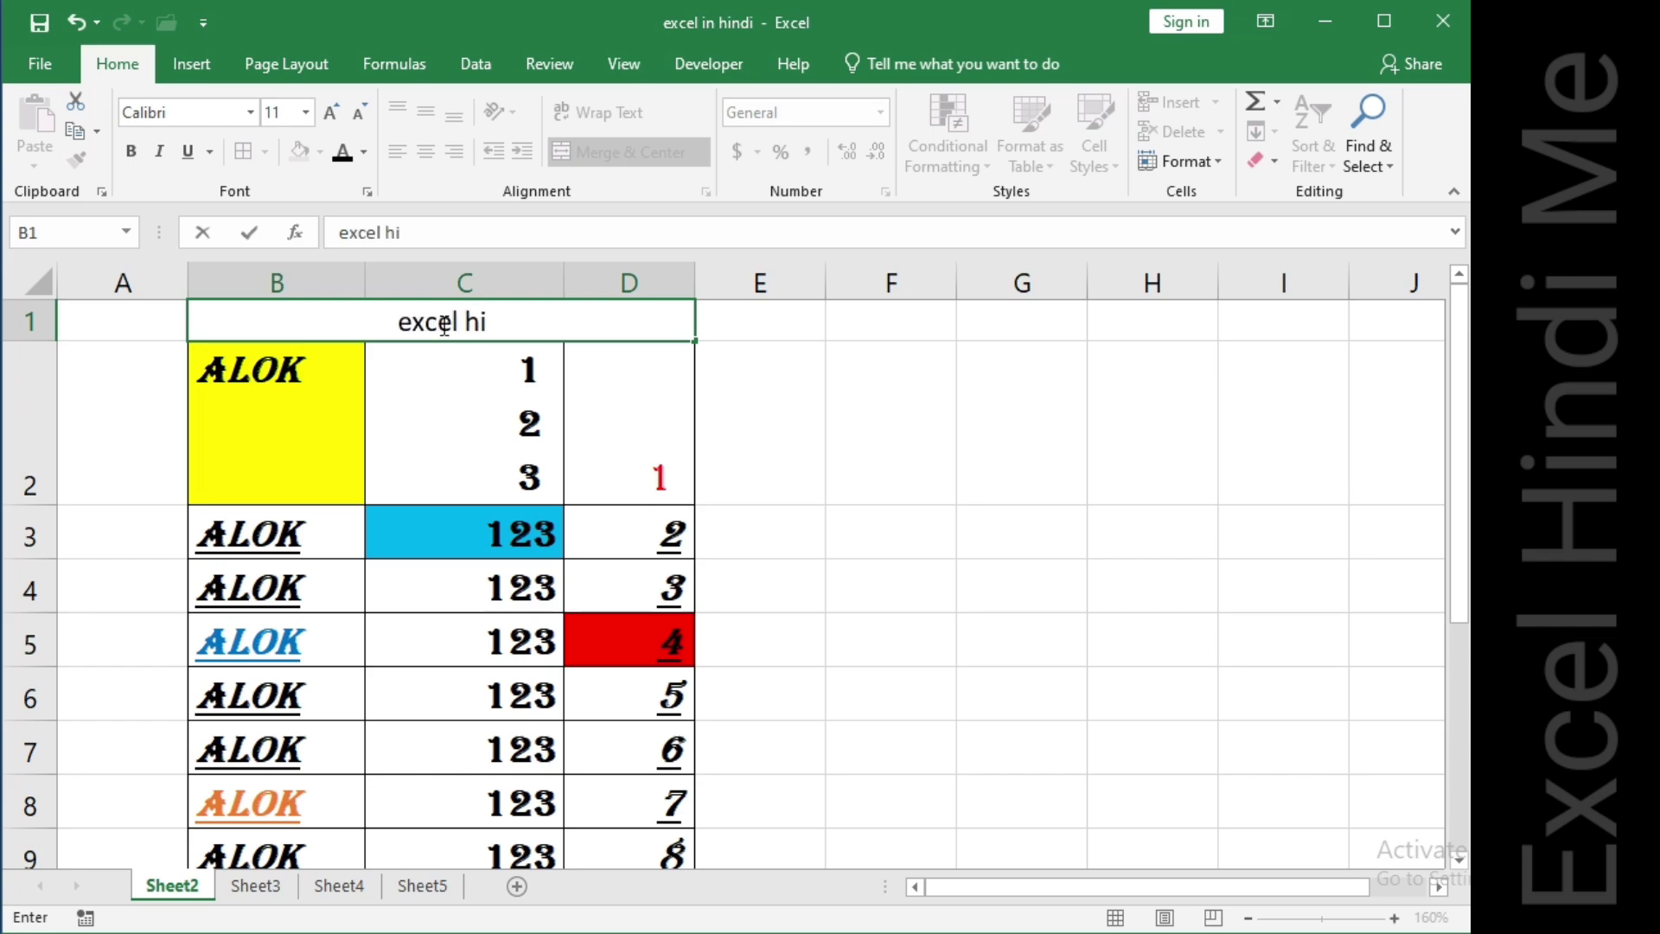
pyautogui.write('ndi me')
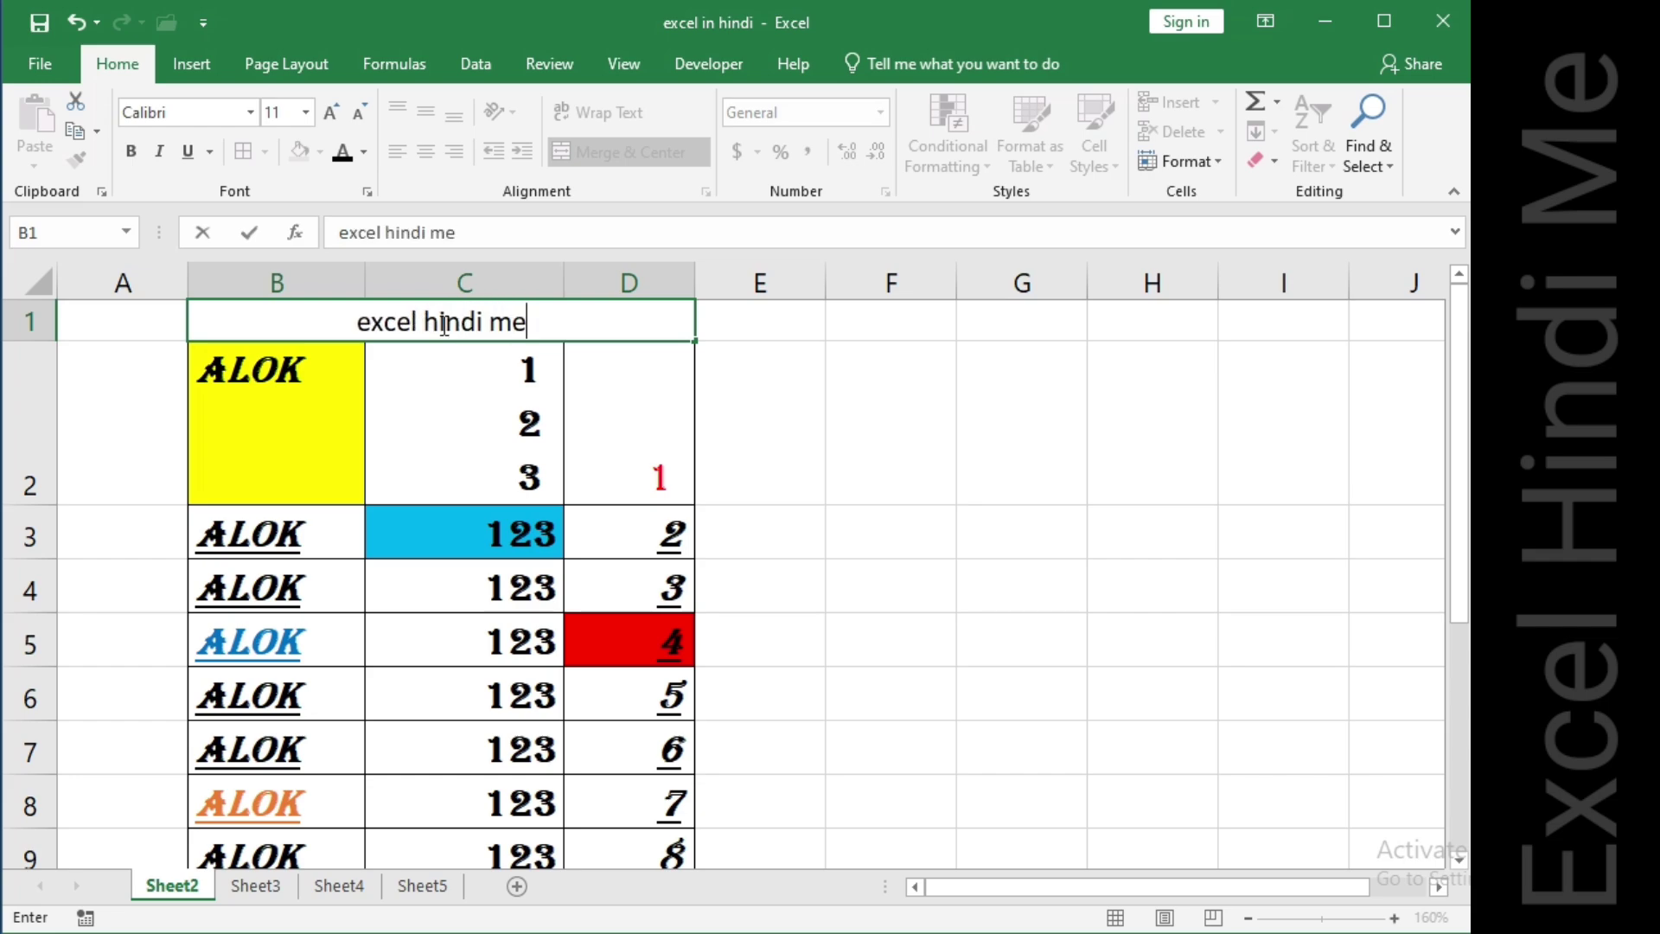
pyautogui.write(' youtube')
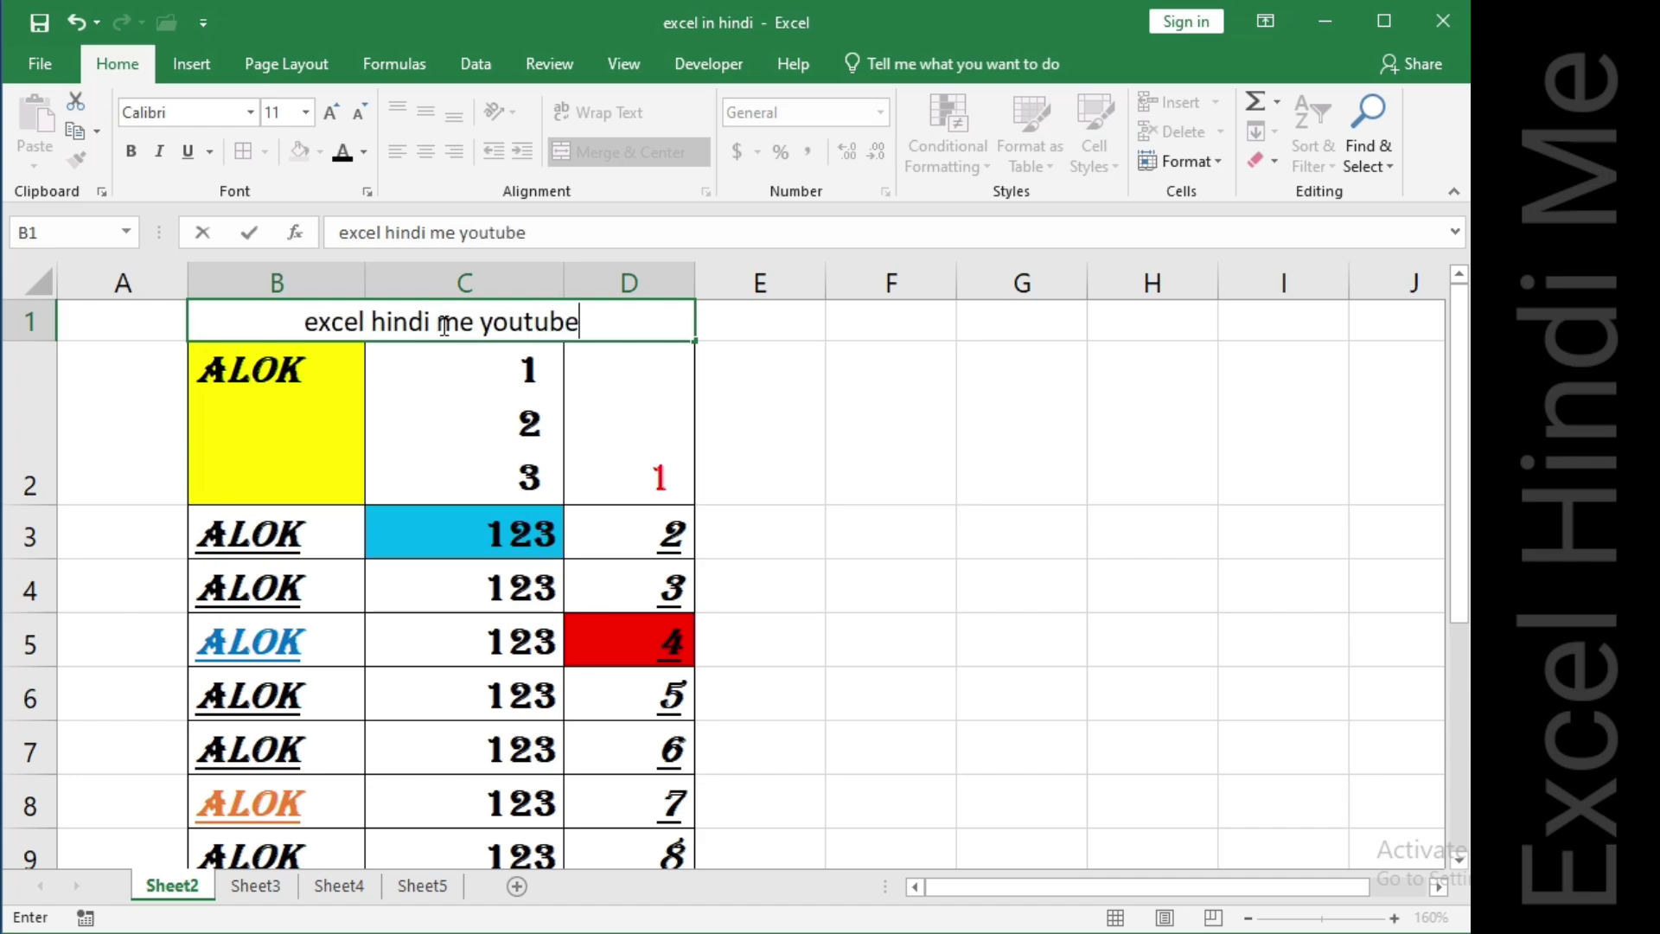
pyautogui.write(' chan')
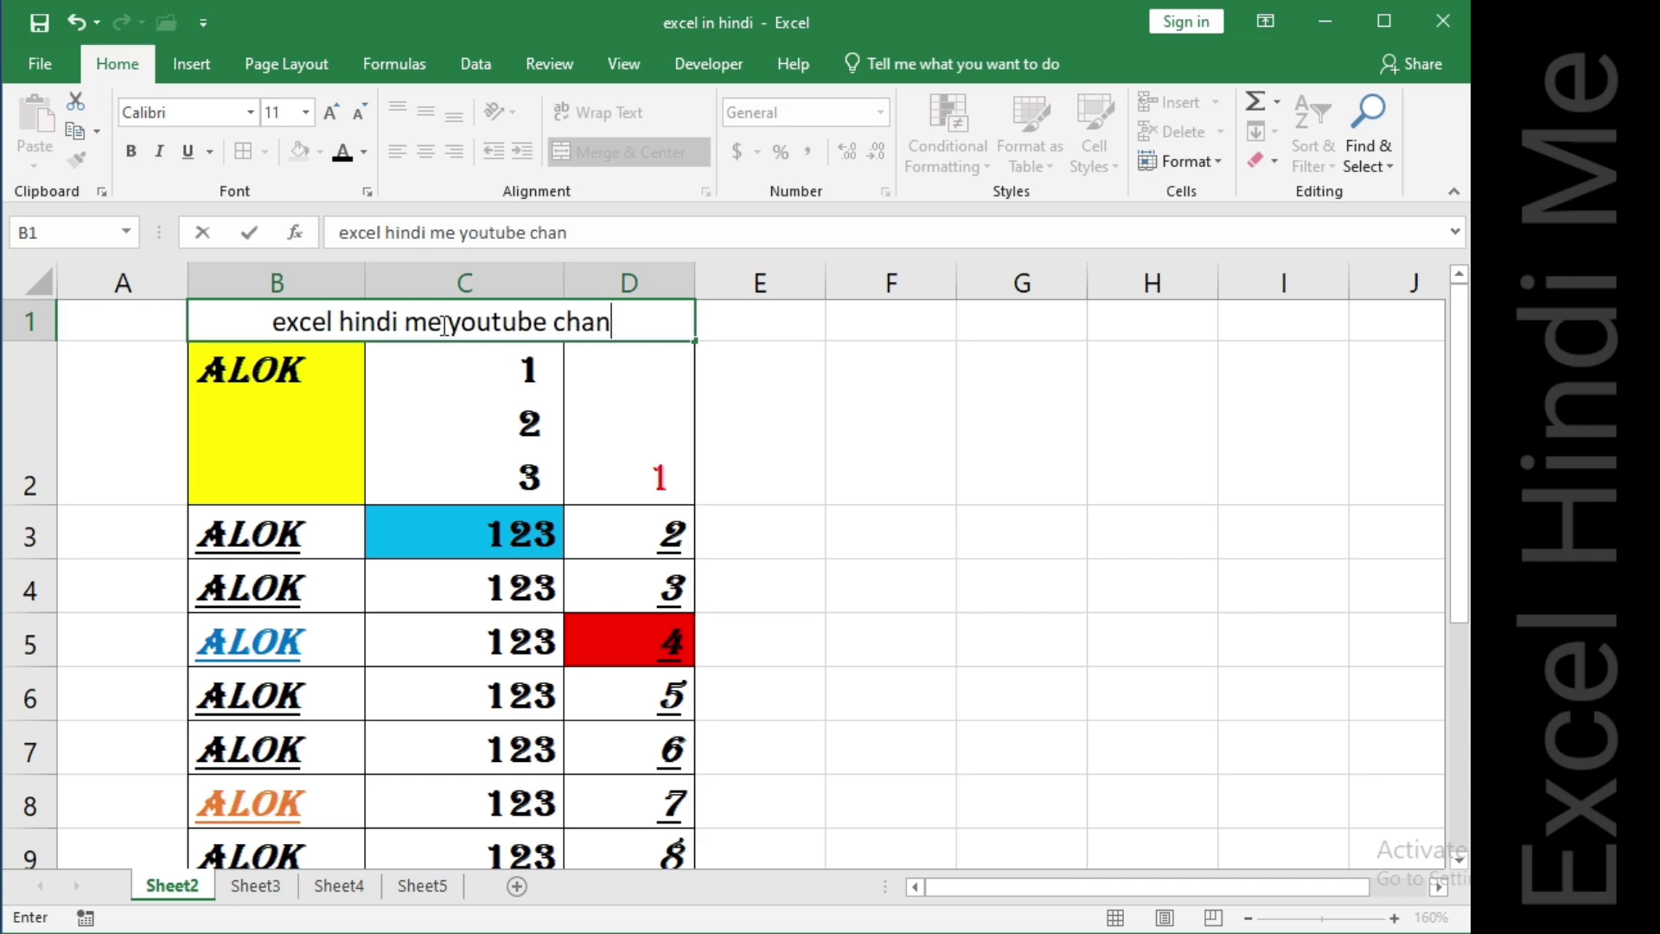
pyautogui.write('nel')
pyautogui.press('Return')
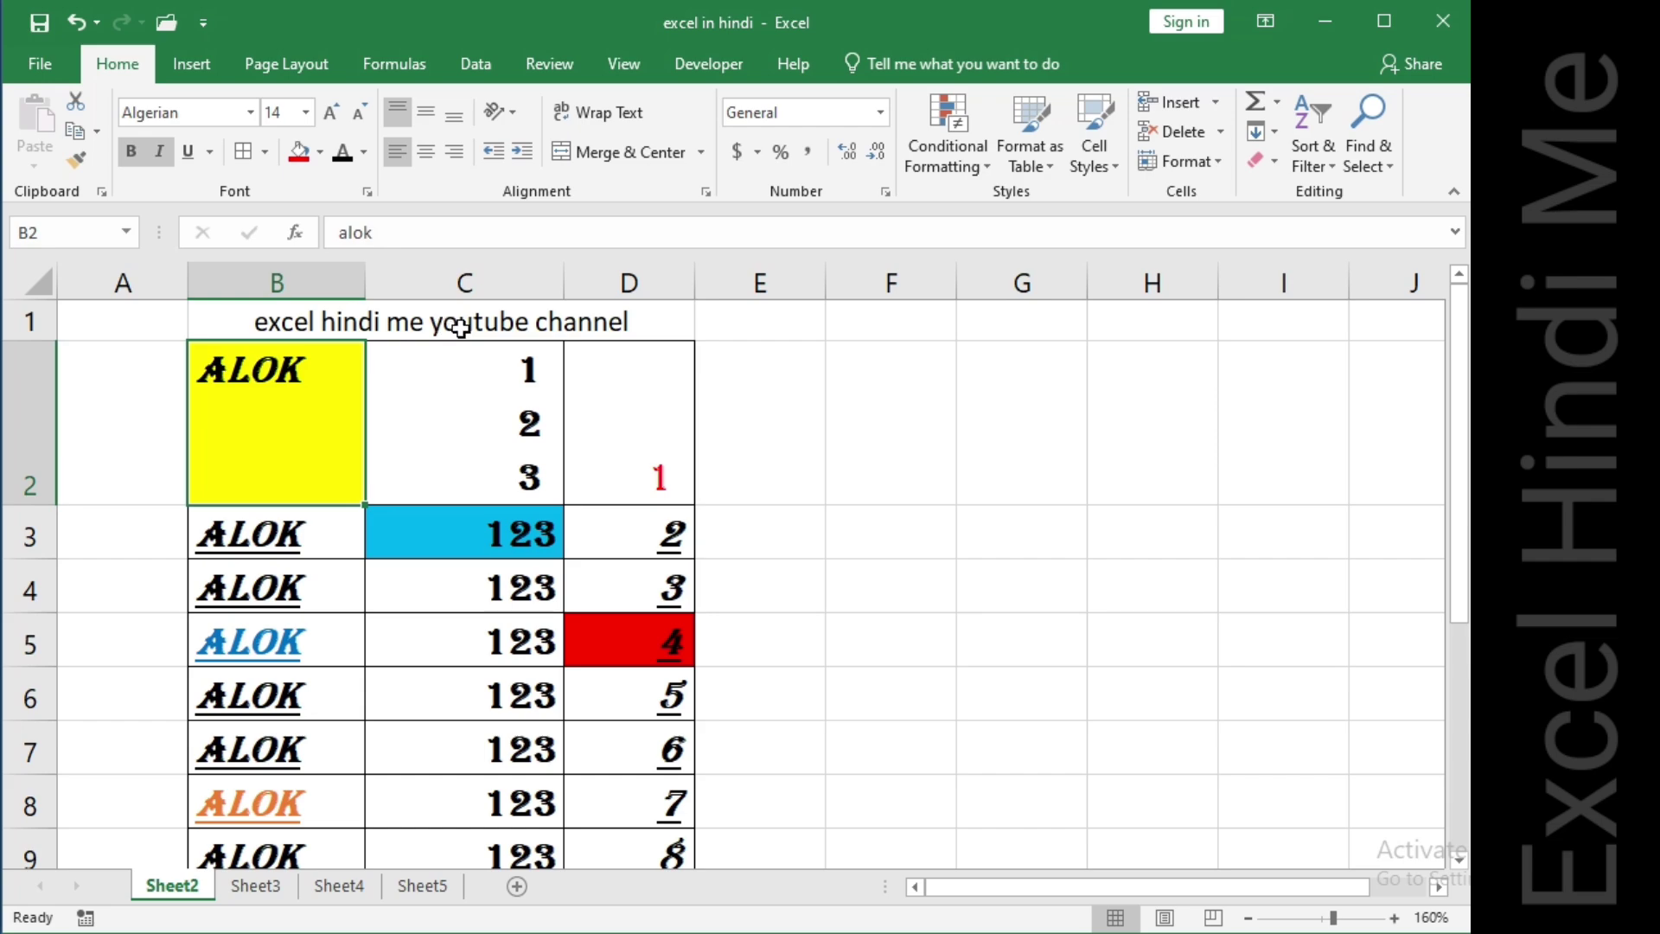
# Fill the merged title cell red, then left-align it and centre it again.
pyautogui.click(465, 329)
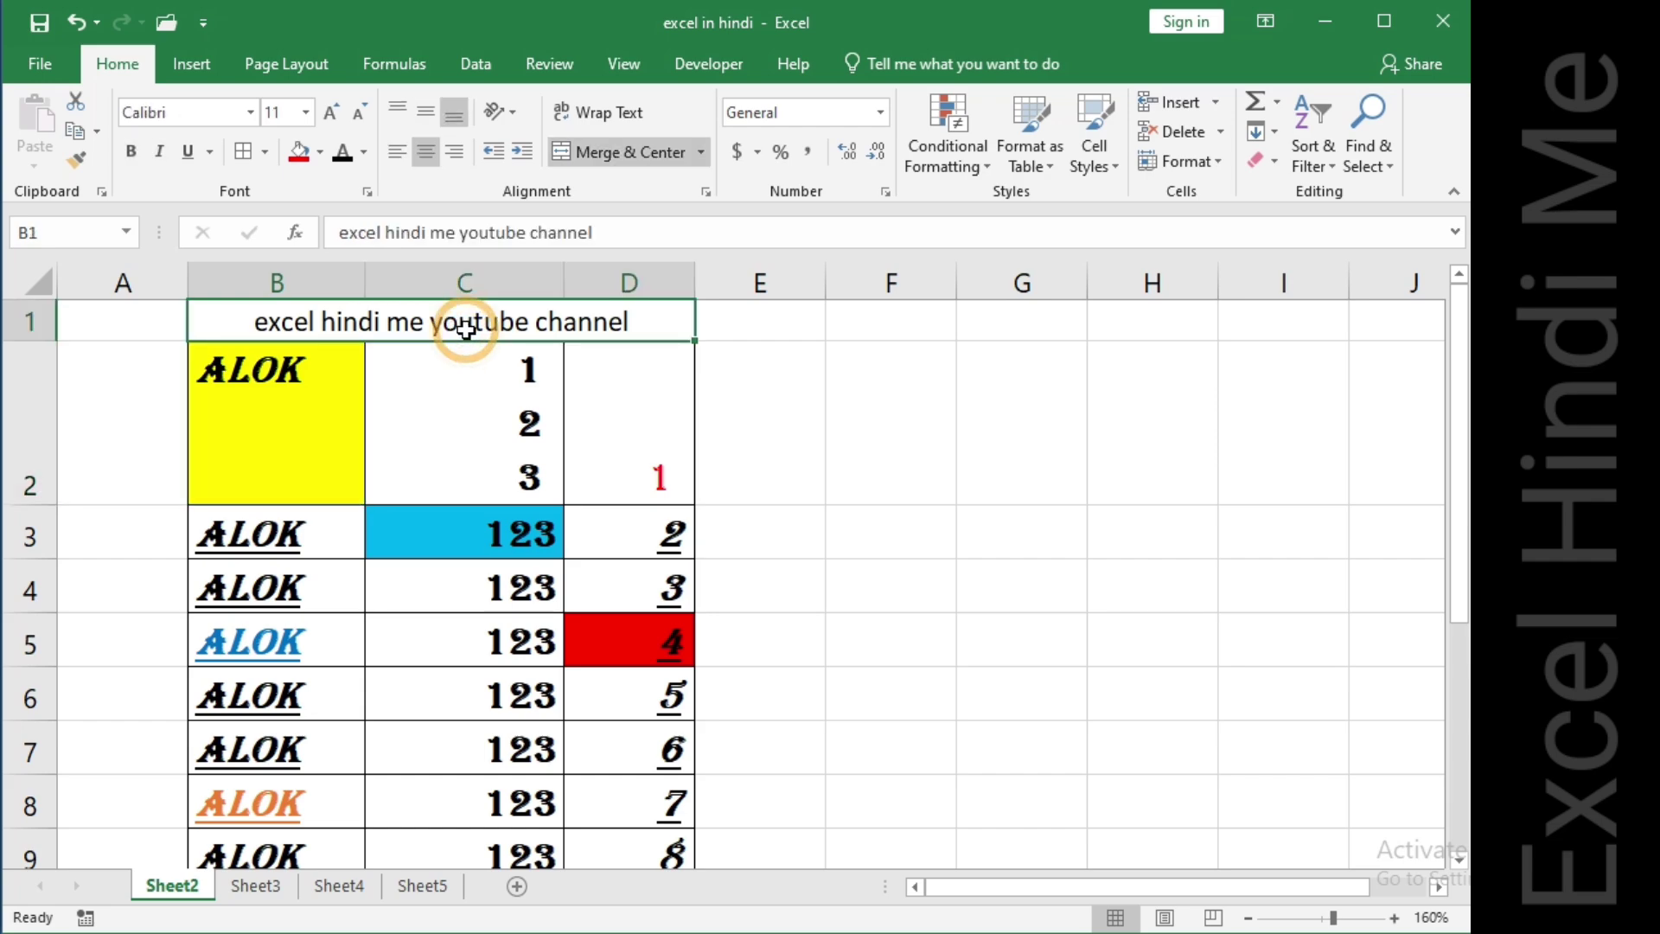
pyautogui.click(298, 153)
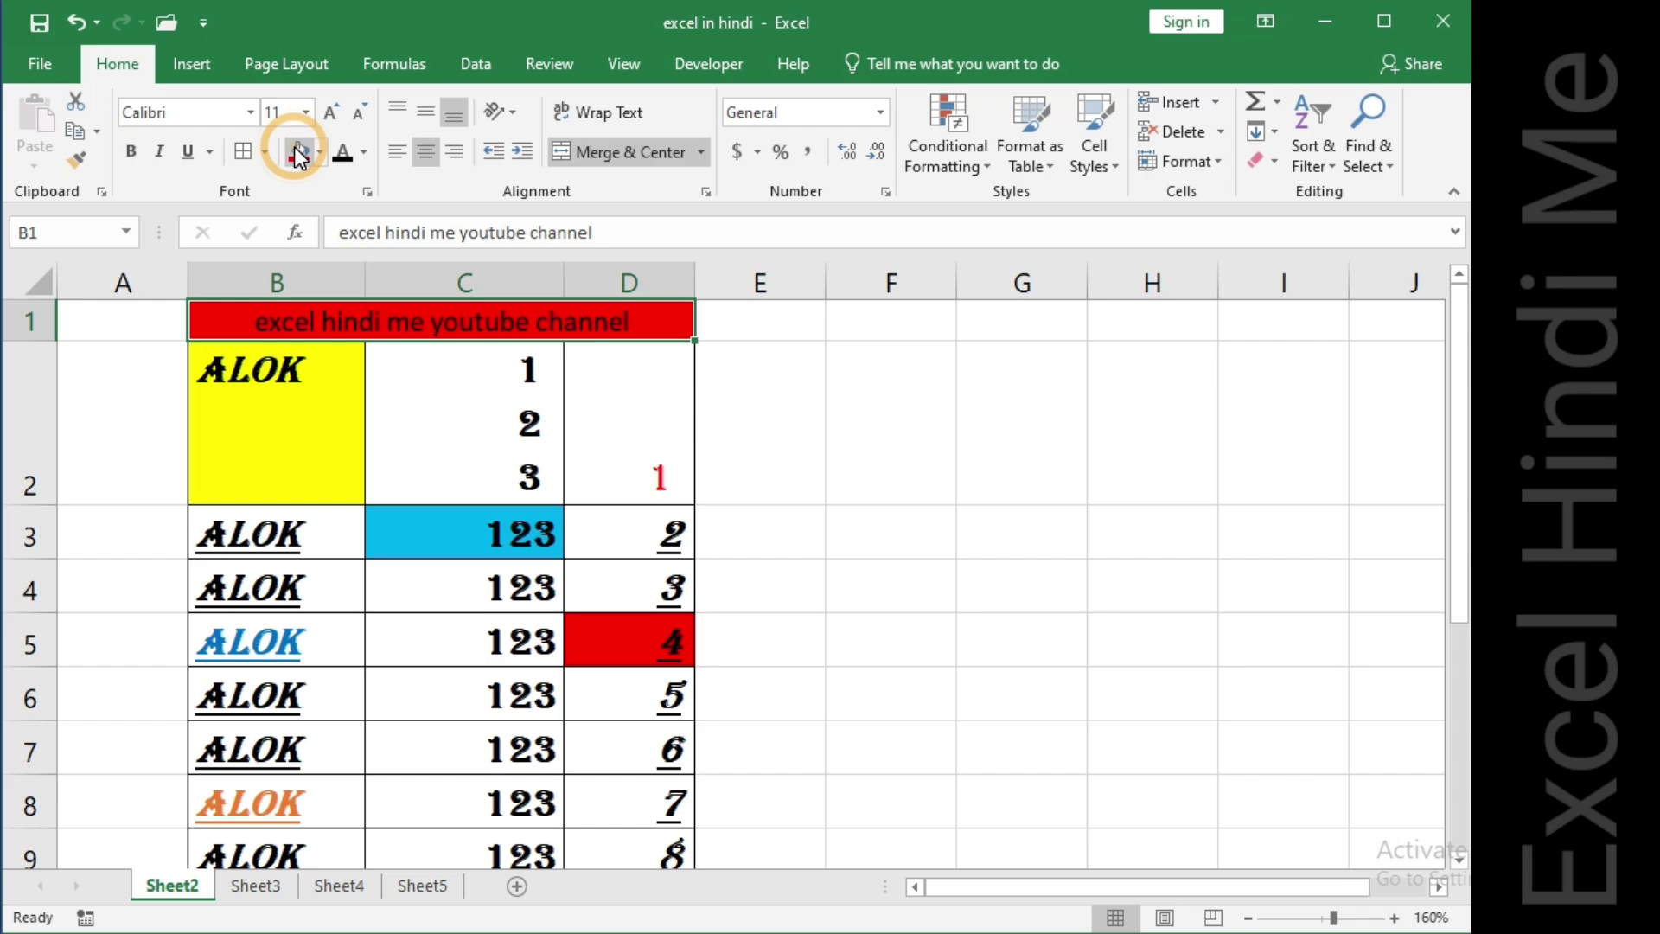
pyautogui.click(399, 154)
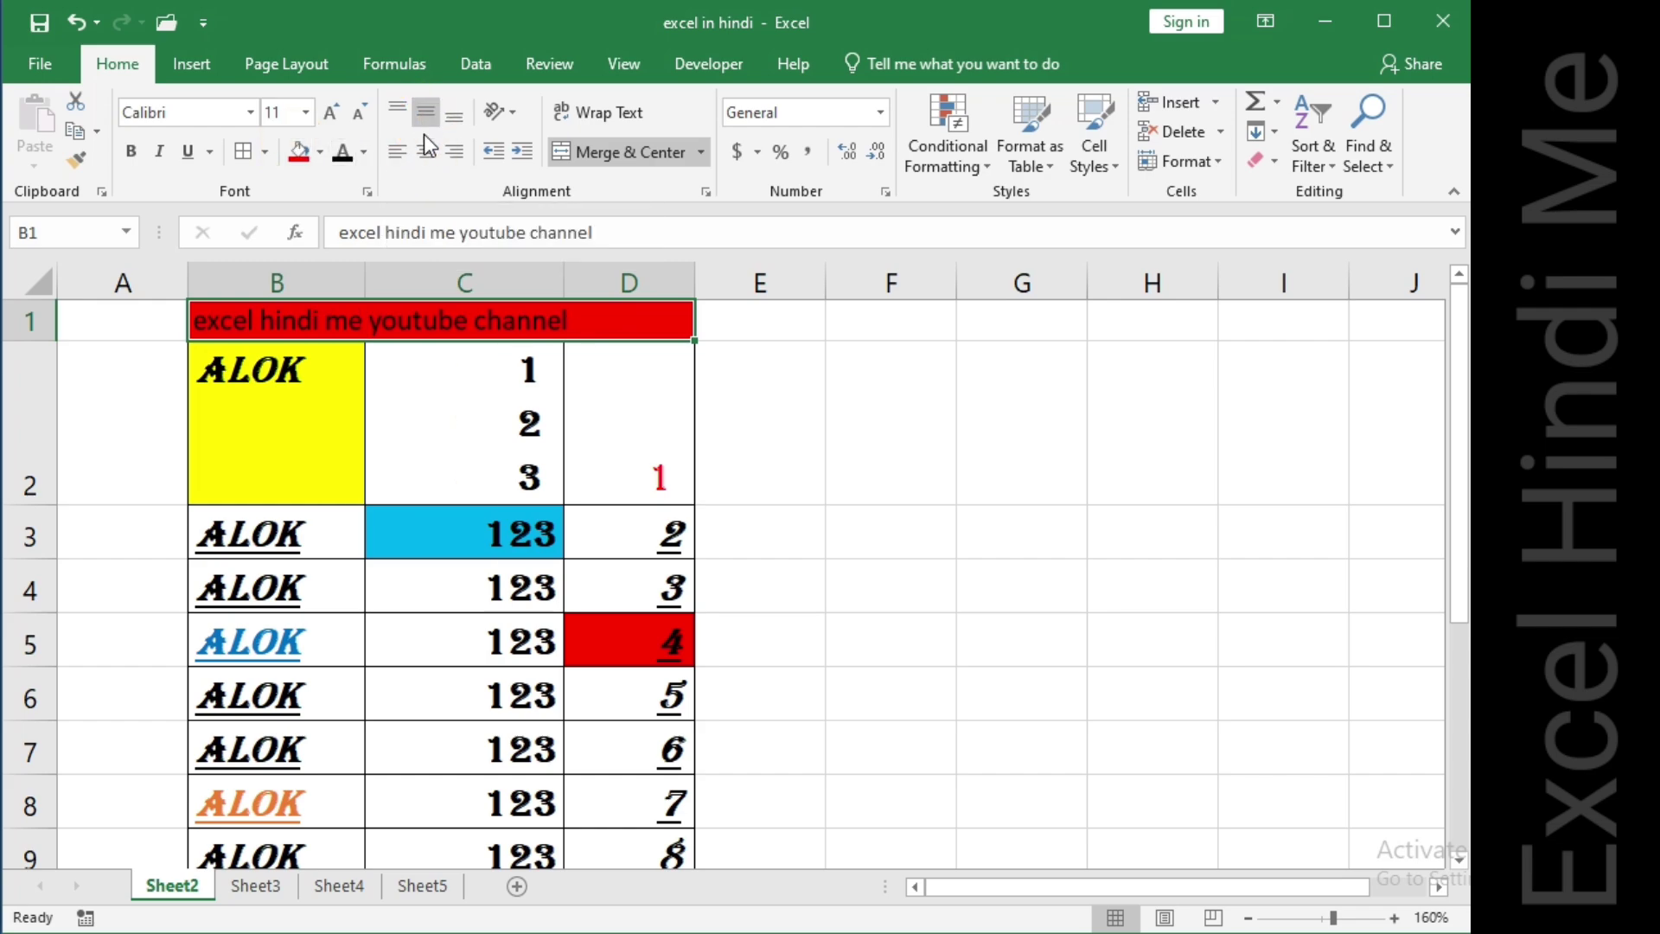
pyautogui.click(426, 153)
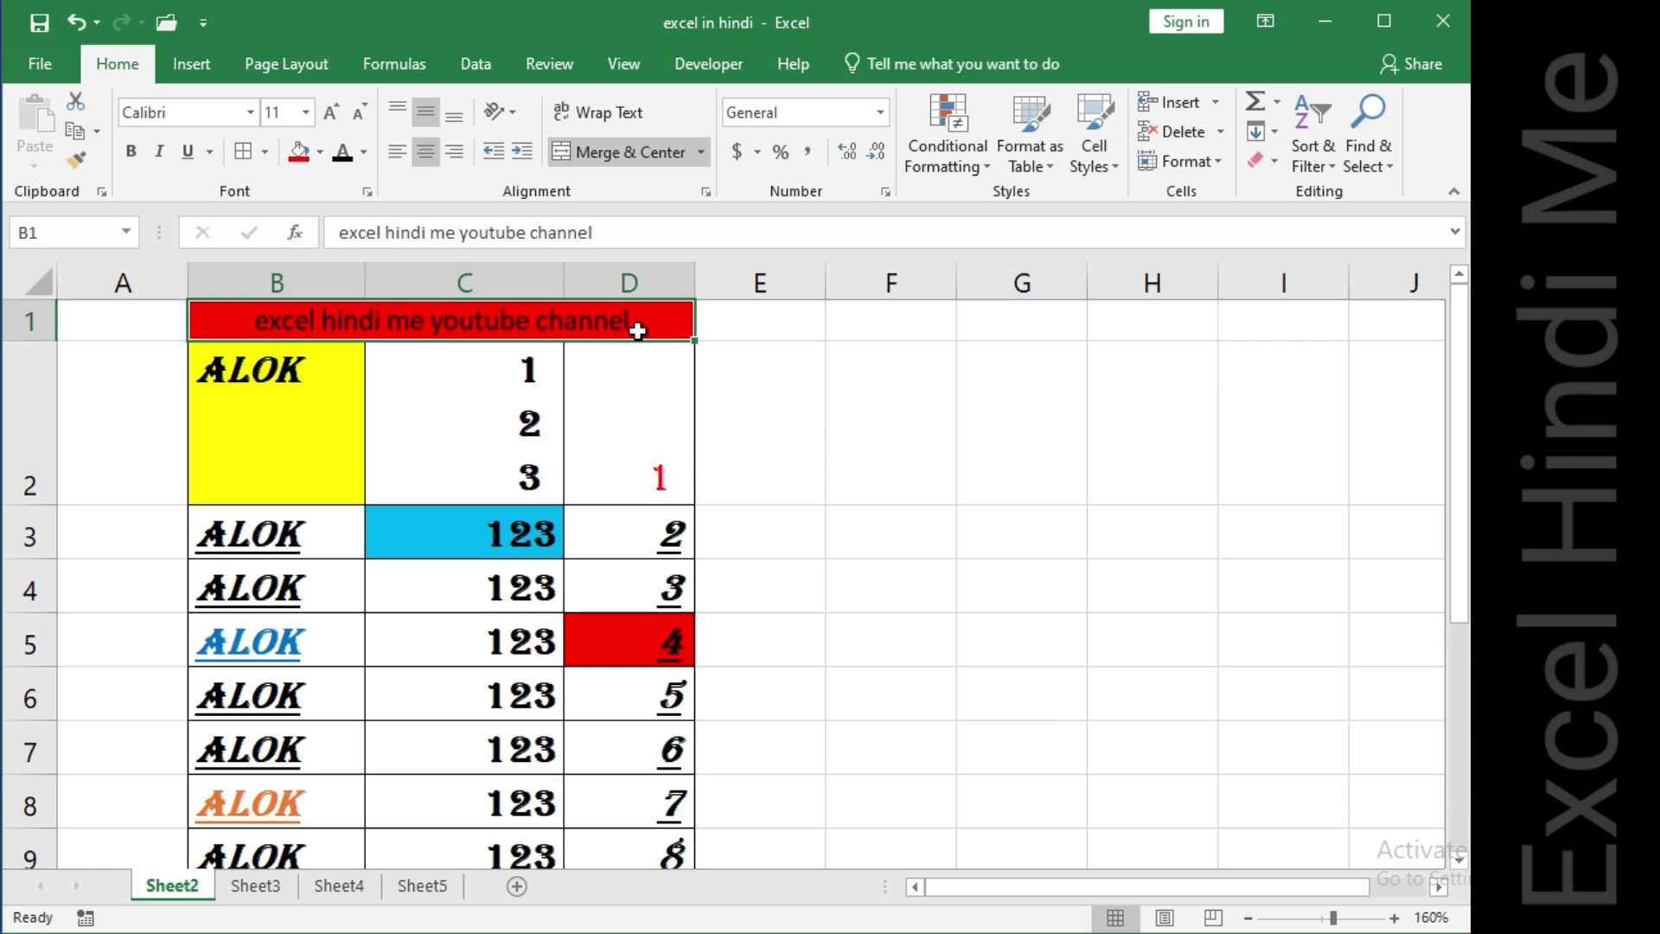
# Change the title cell's fill colour to white.
pyautogui.click(321, 155)
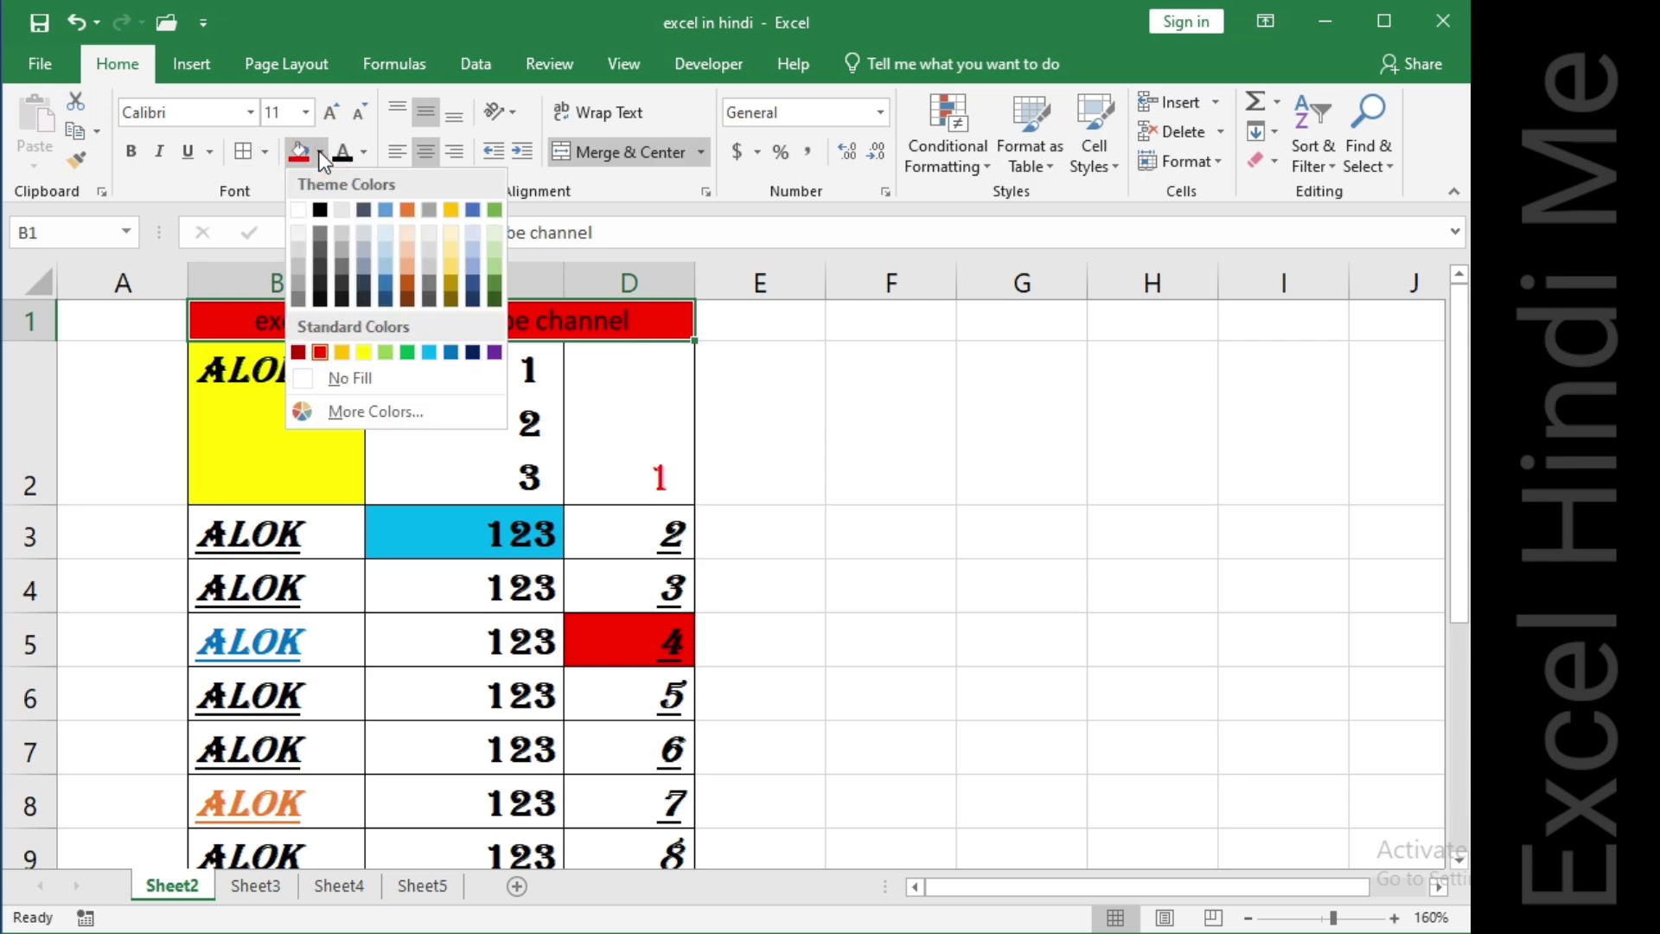
pyautogui.click(299, 204)
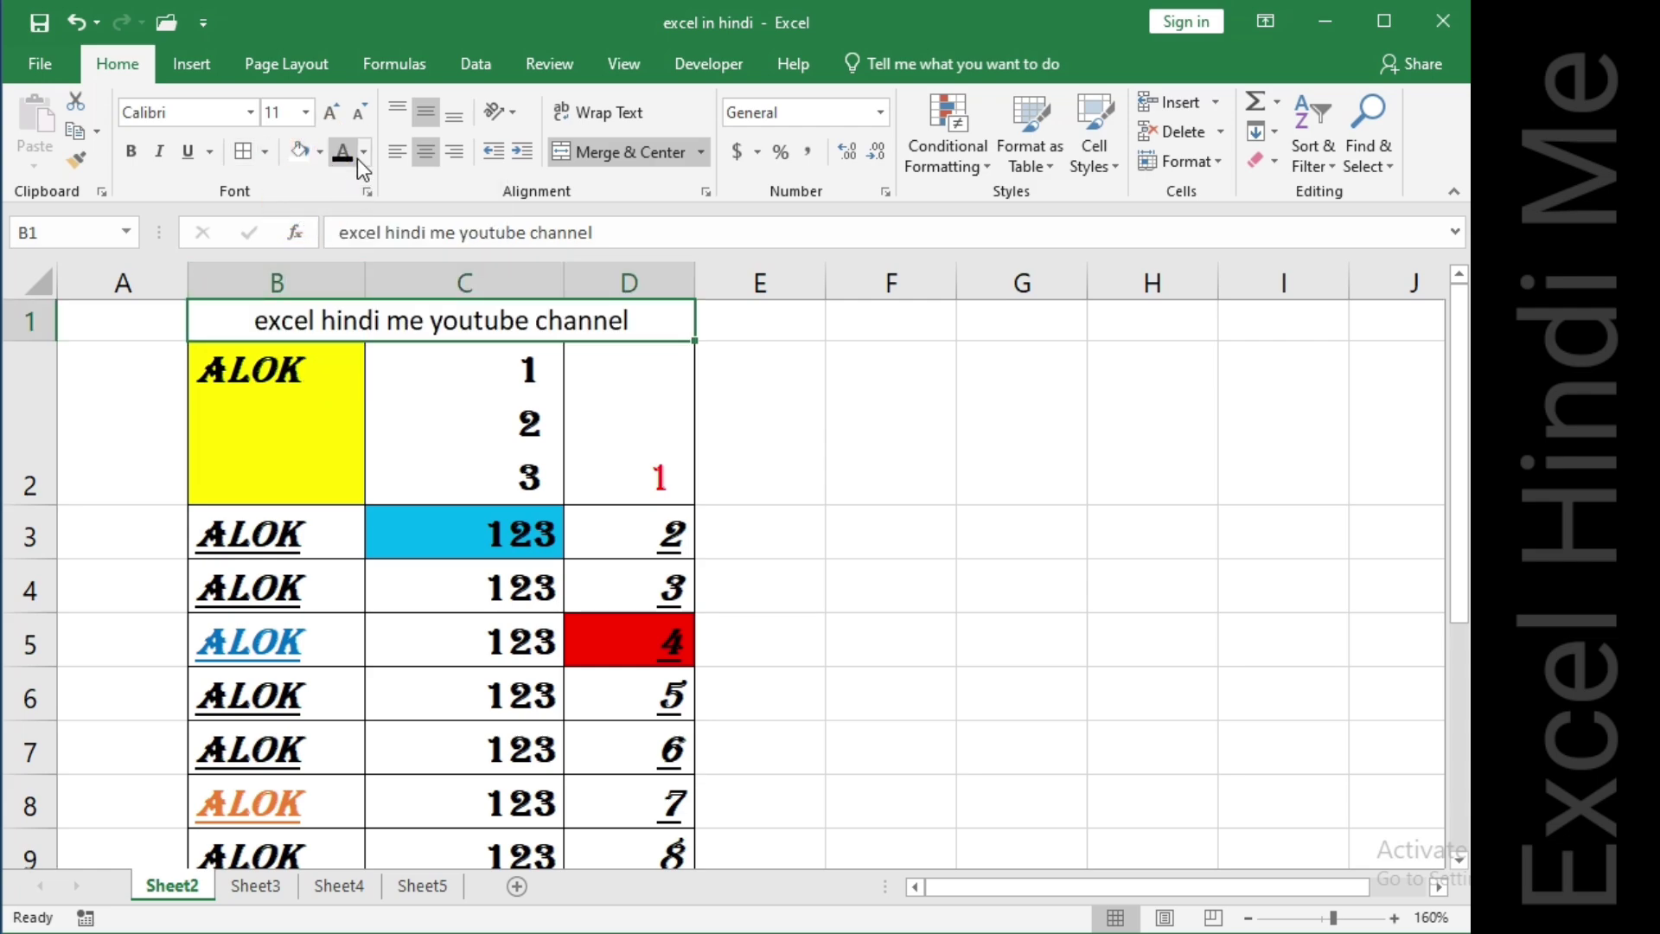
pyautogui.click(373, 386)
pyautogui.click(333, 317)
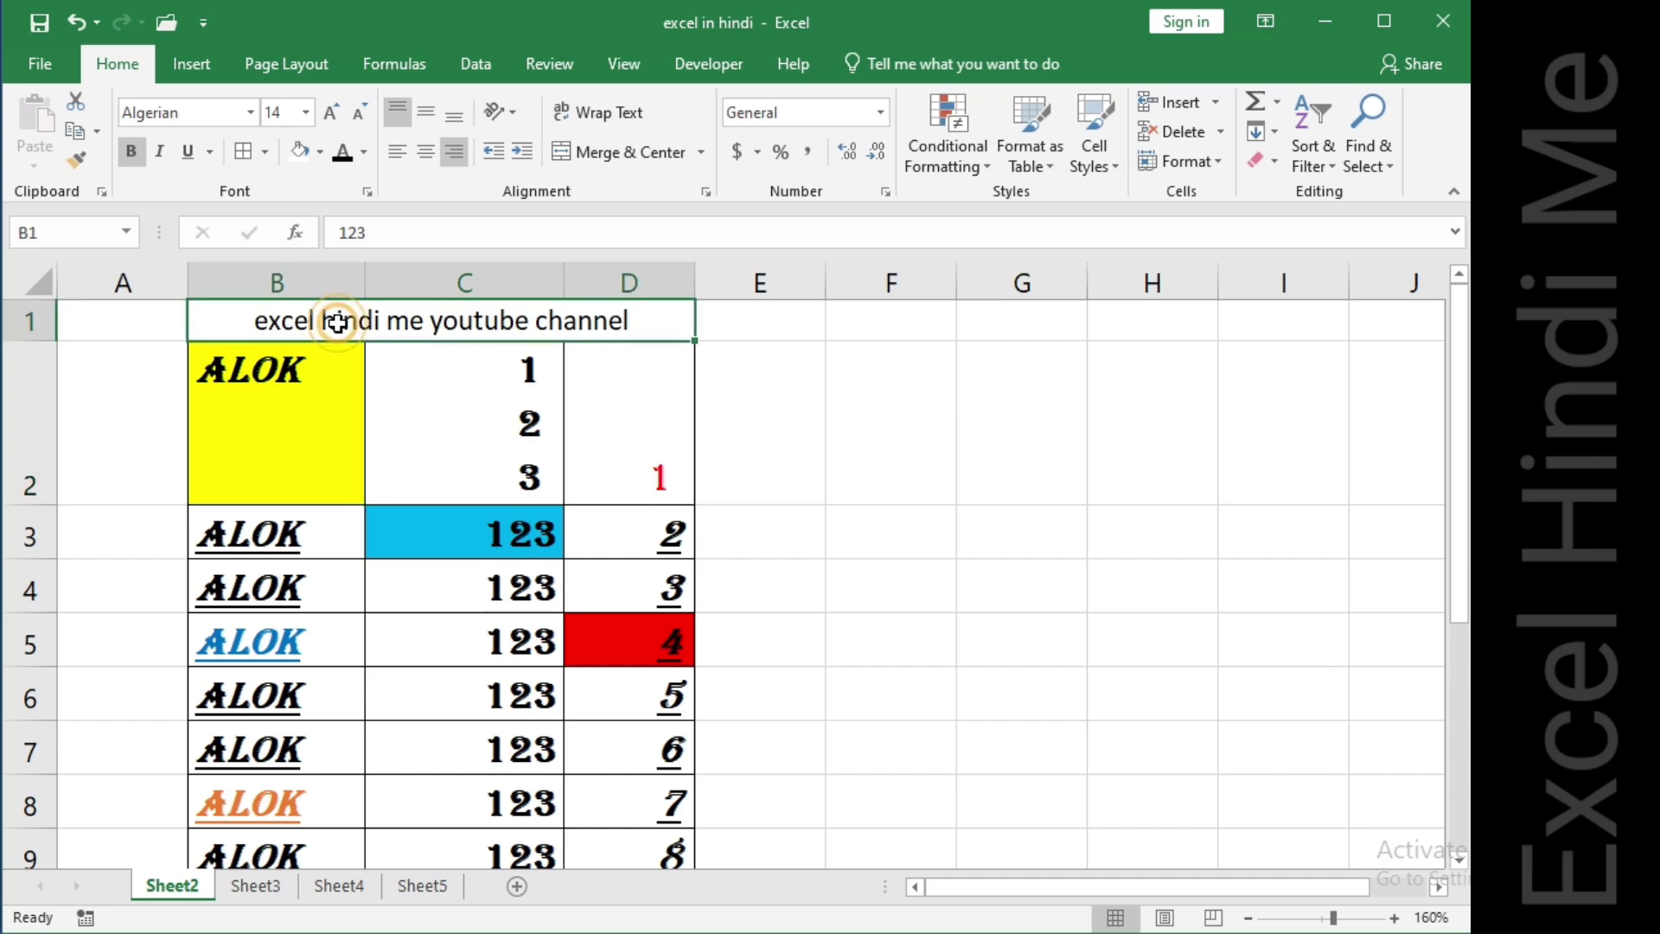
# Apply a thick outside border to the merged title cell.
pyautogui.click(267, 154)
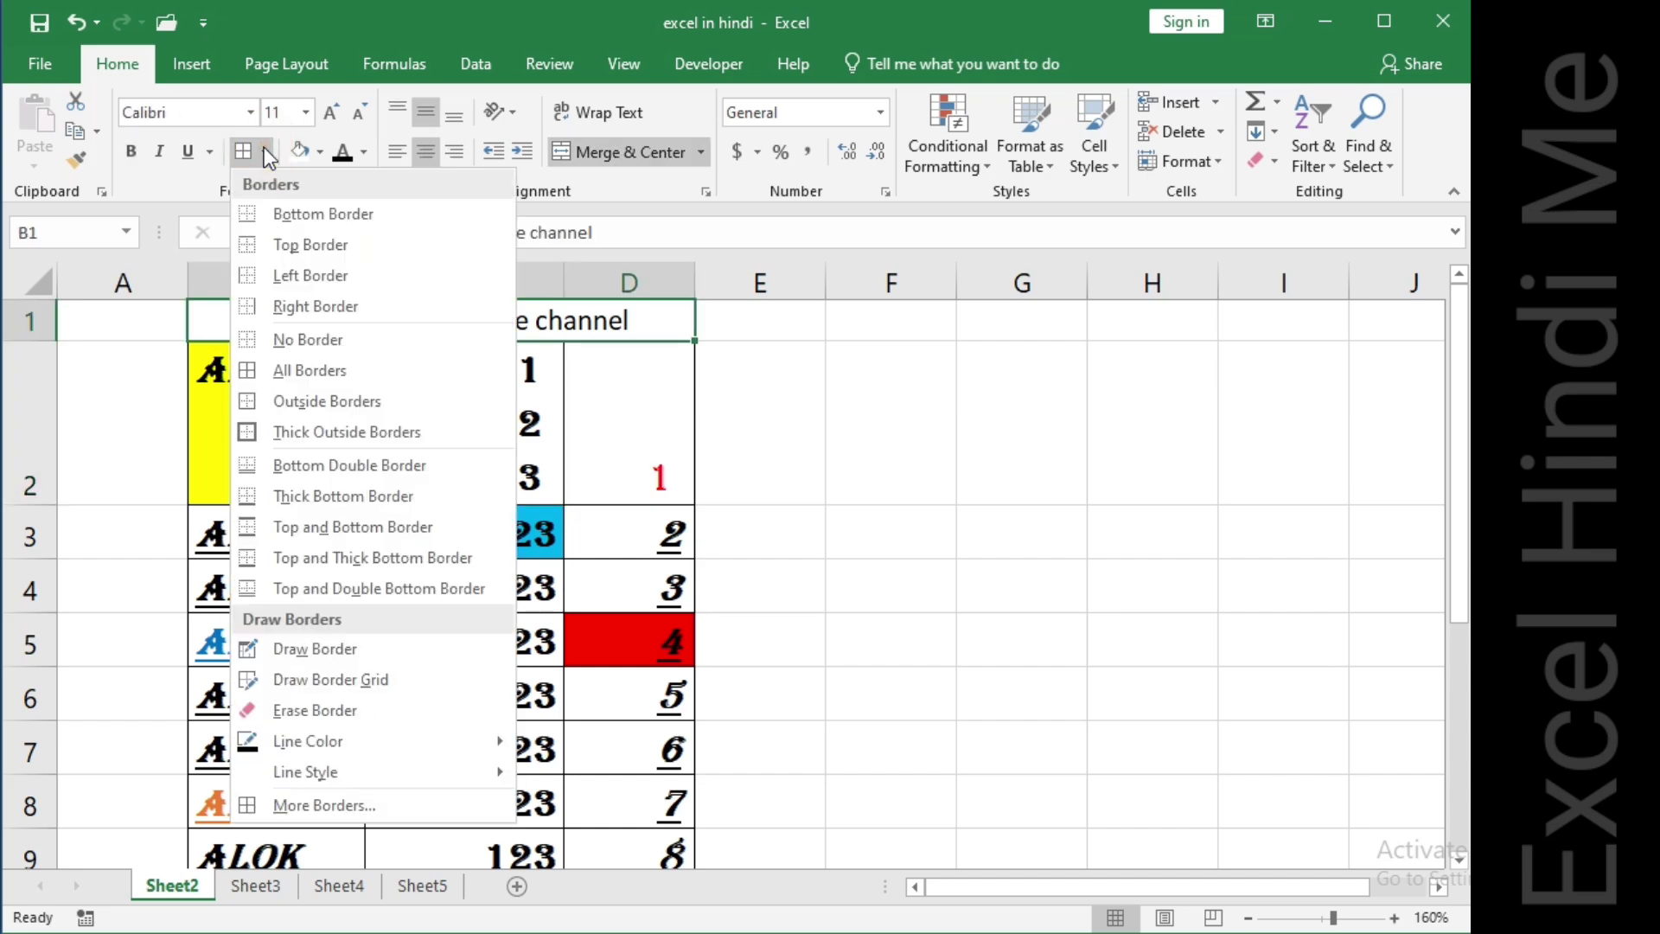
pyautogui.click(304, 428)
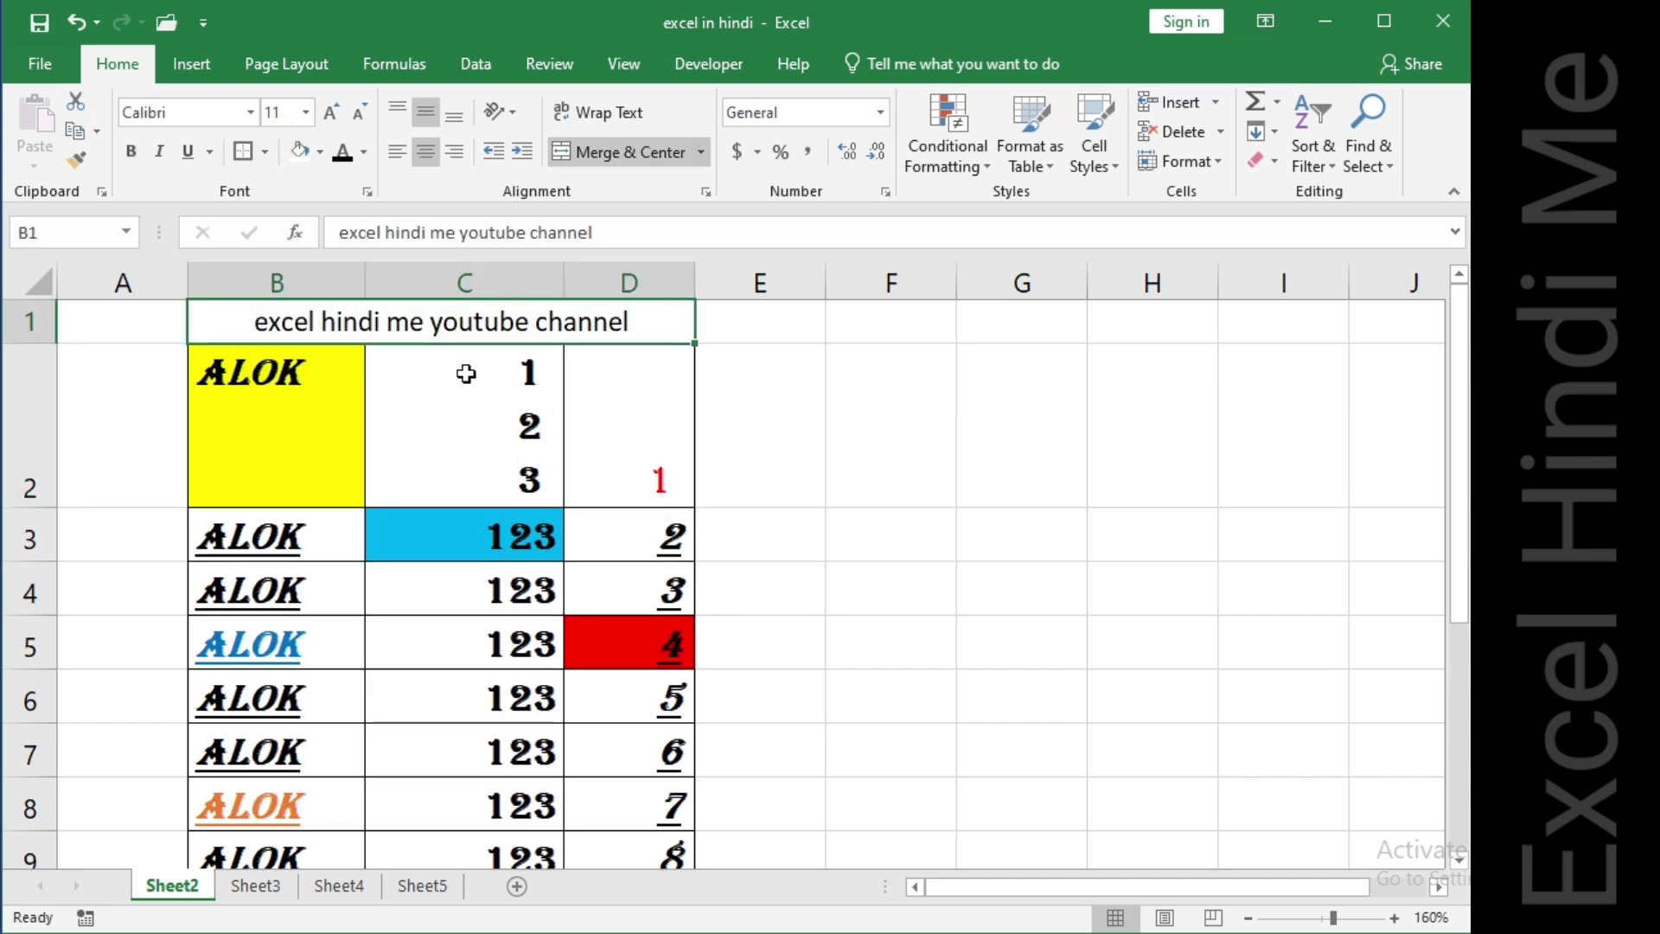
pyautogui.click(652, 377)
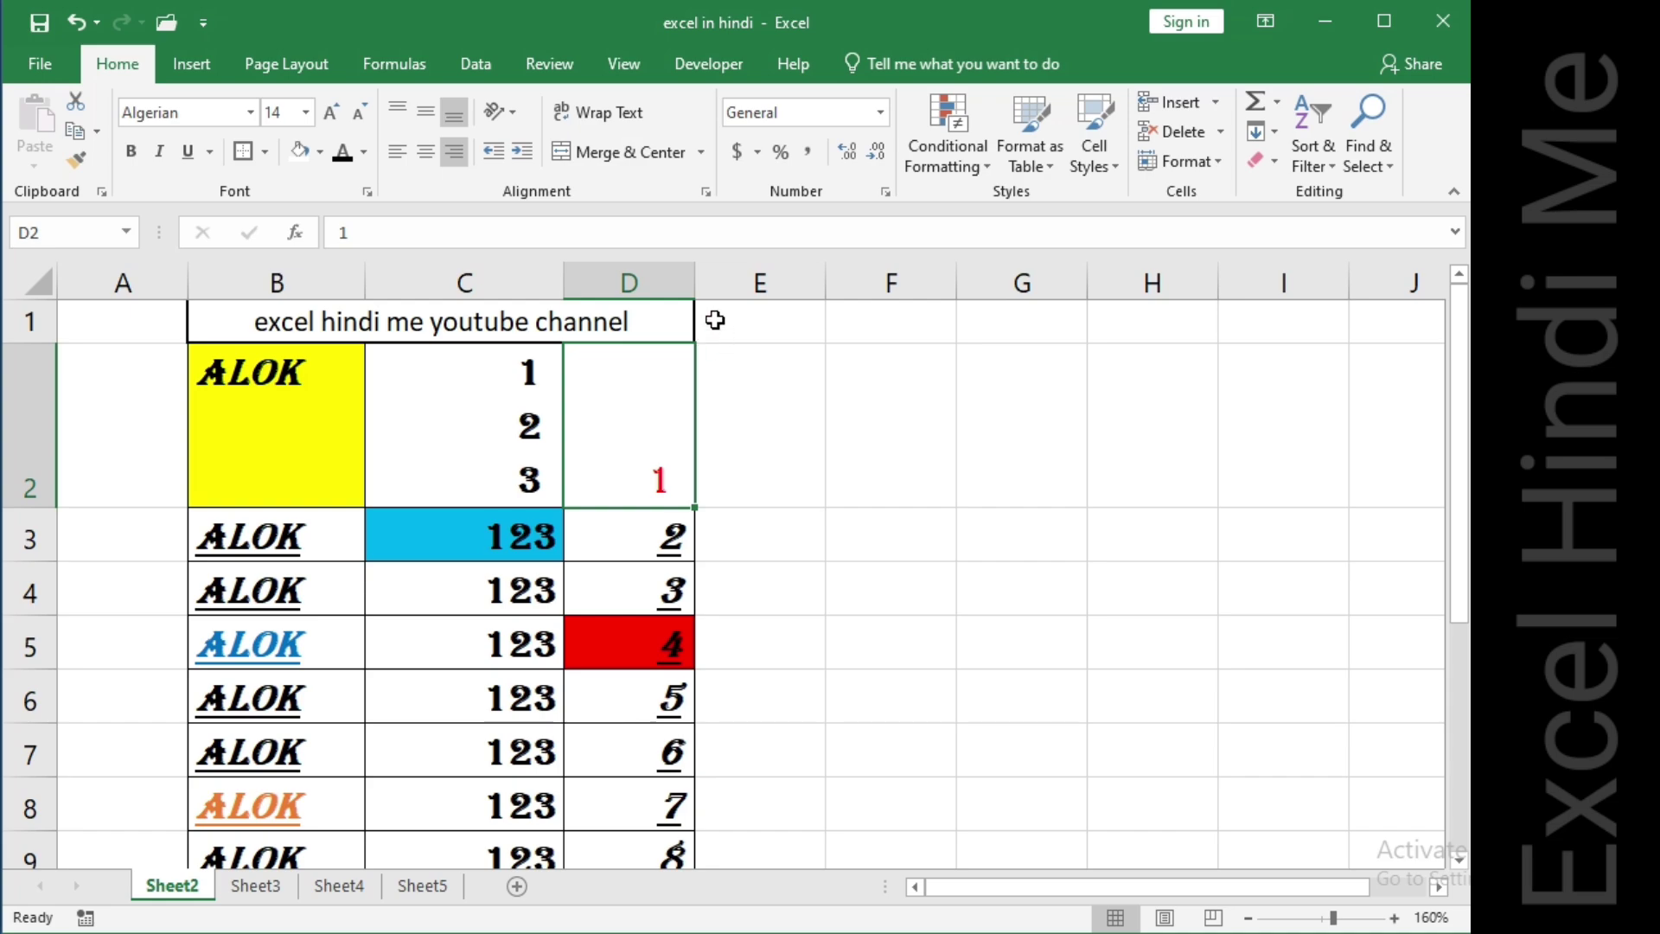
pyautogui.click(246, 323)
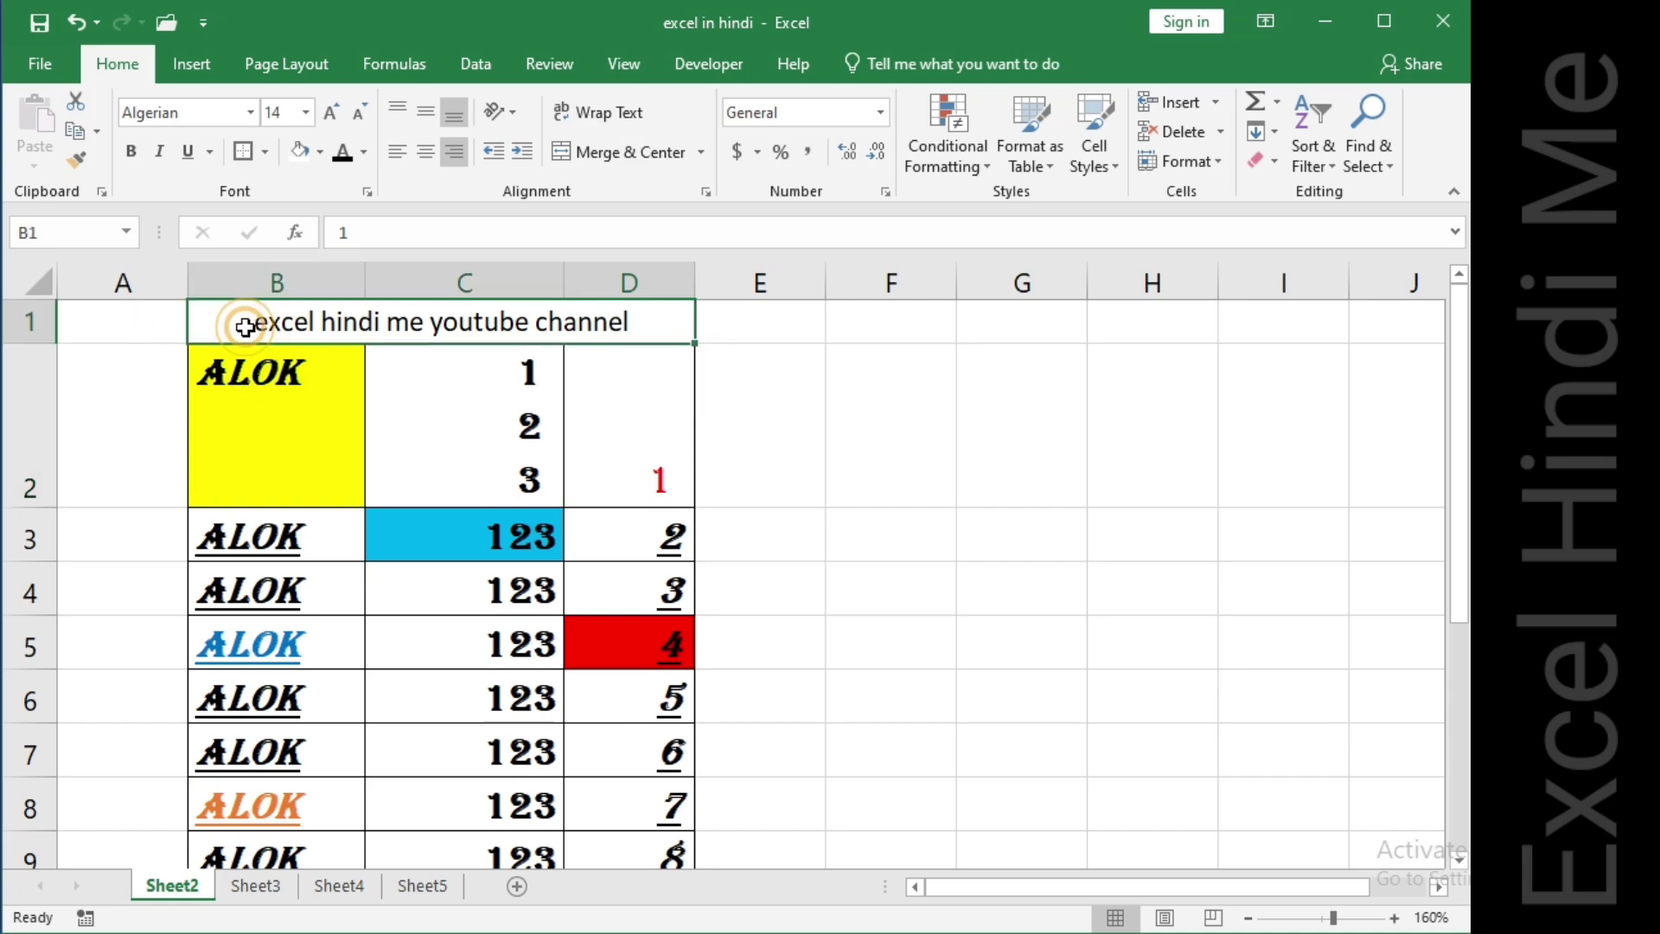